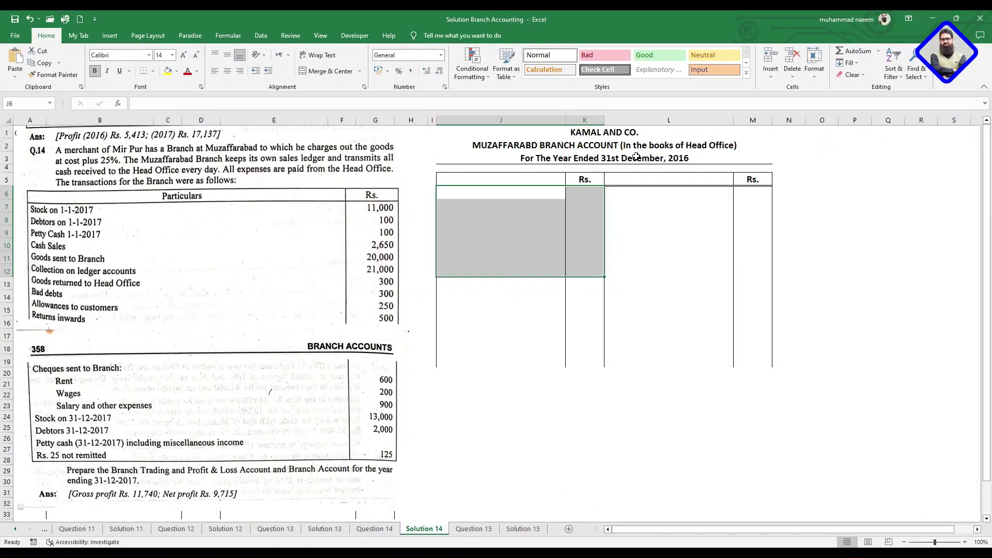
Move the question picture off the trading account and Muzaffarabad Branch Account area.
mouse_move(247, 257)
mouse_down()
mouse_move(442, 373)
mouse_move(581, 401)
mouse_up()
drag(245, 133, 230, 403)
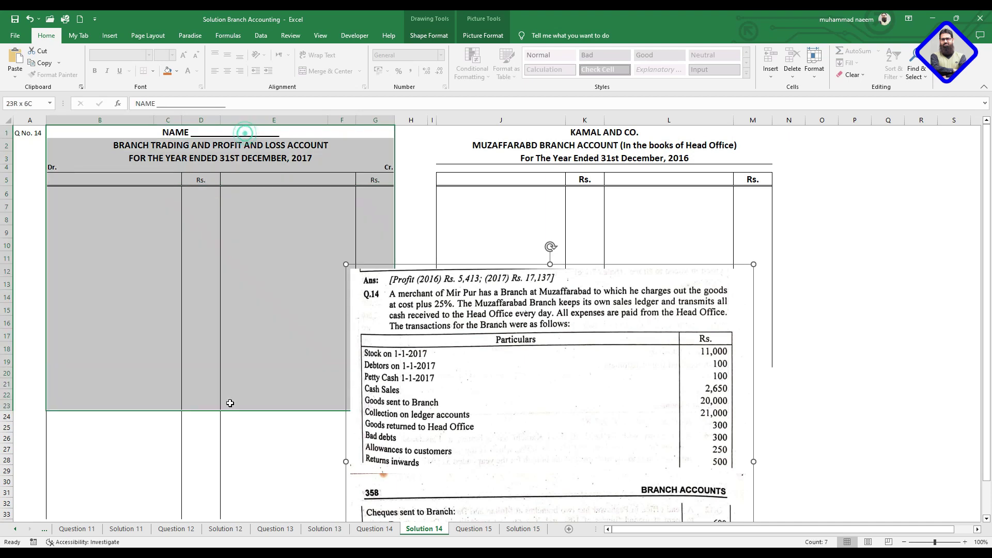
drag(449, 382, 131, 343)
drag(543, 144, 539, 350)
drag(337, 357, 751, 311)
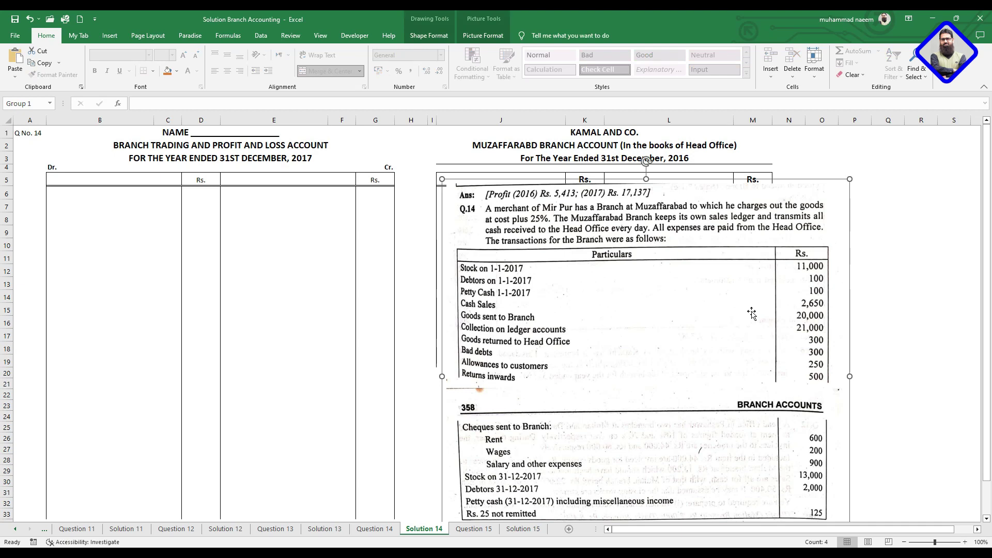
drag(659, 341, 234, 281)
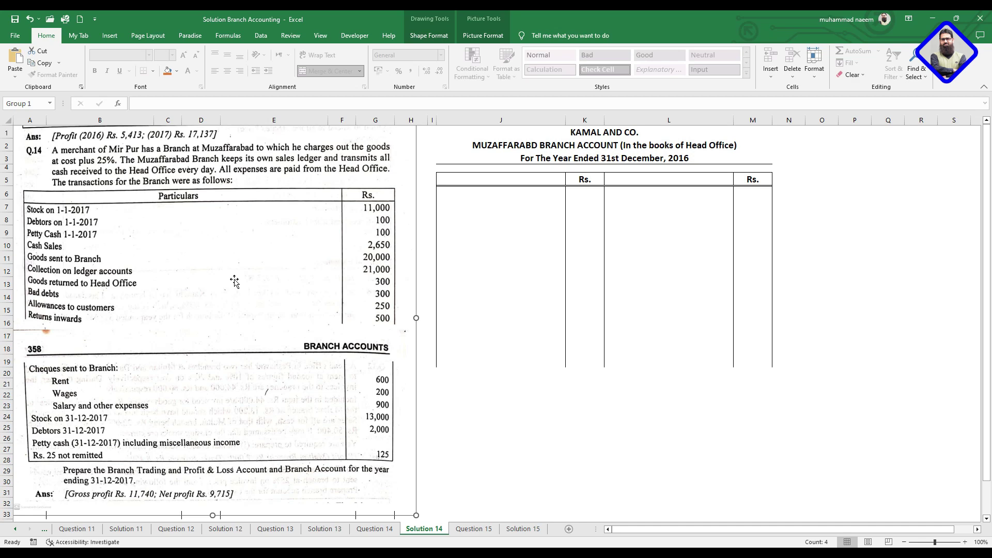
Enter Balances b/d with Stock, Debtors and Petty Cash, with amounts 11000 and 100.
click(470, 200)
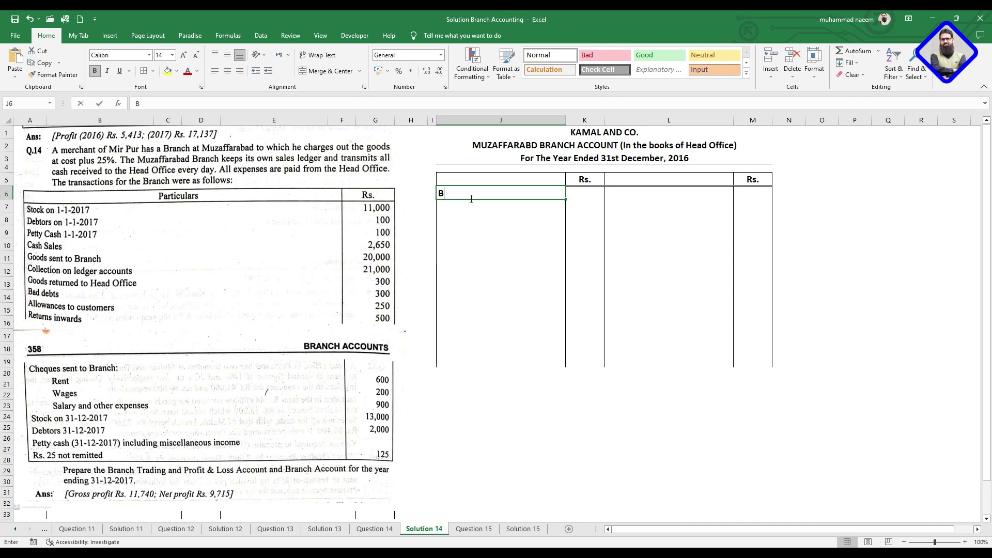
text(Balances)
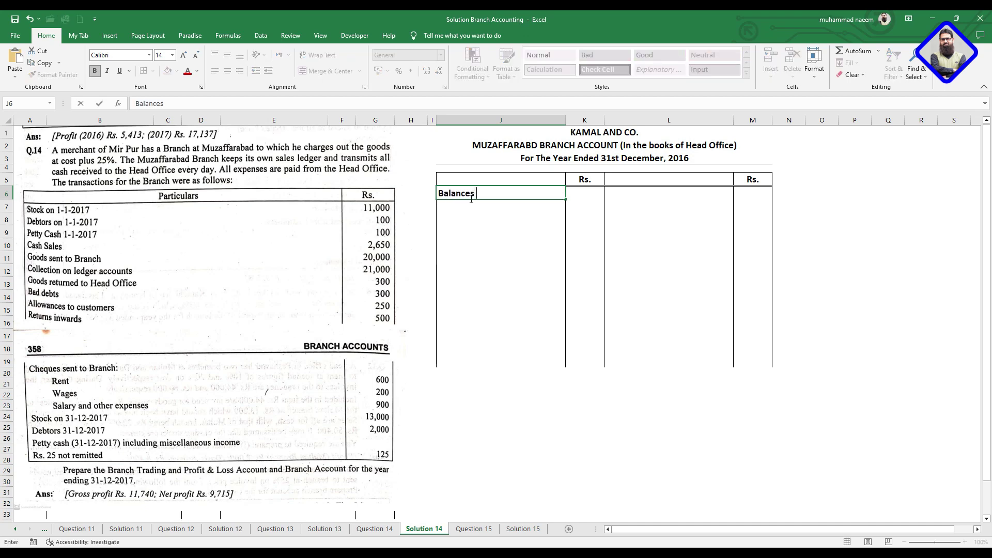
text( b/d)
key(Return)
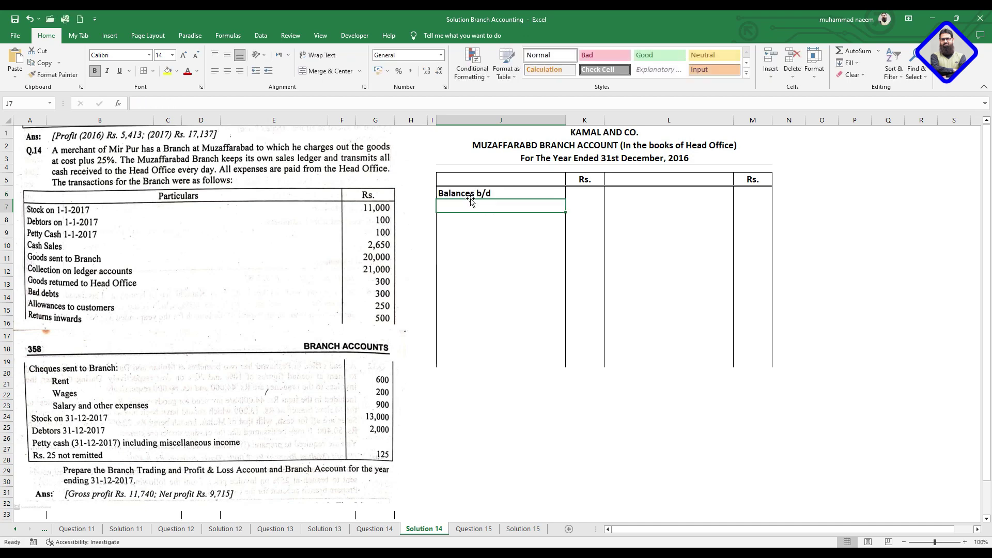
text(Stock)
key(Return)
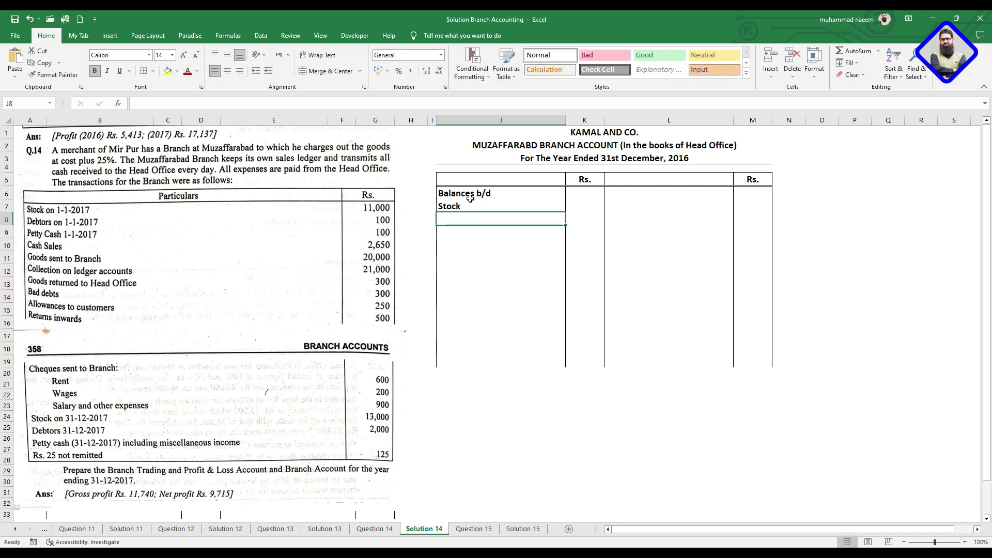
text(Debtors)
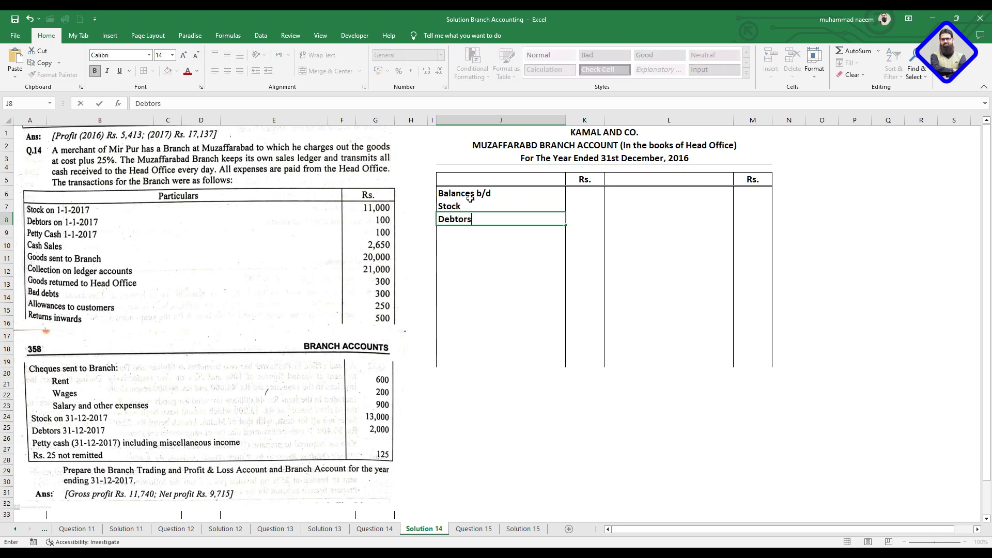
key(Return)
text(Pet)
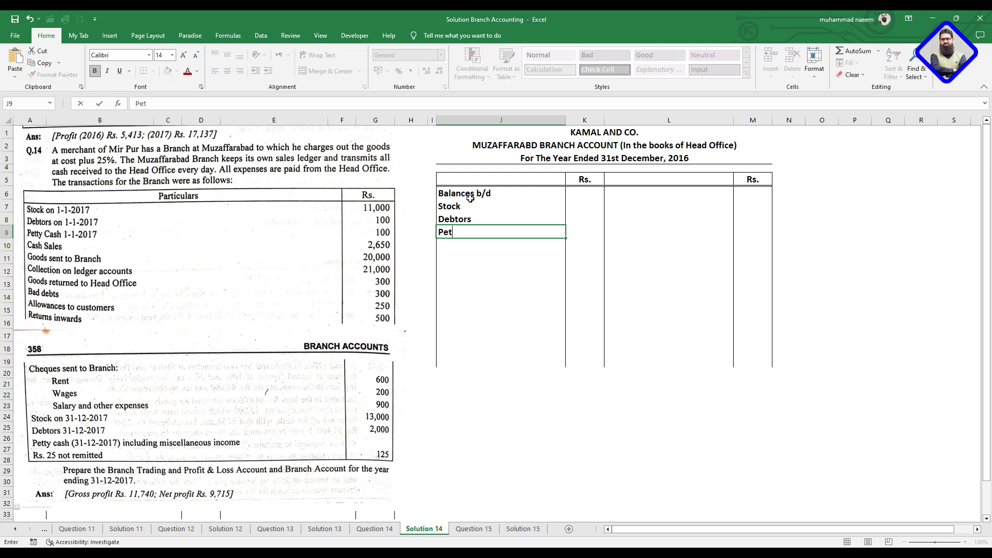
text(ty Cash)
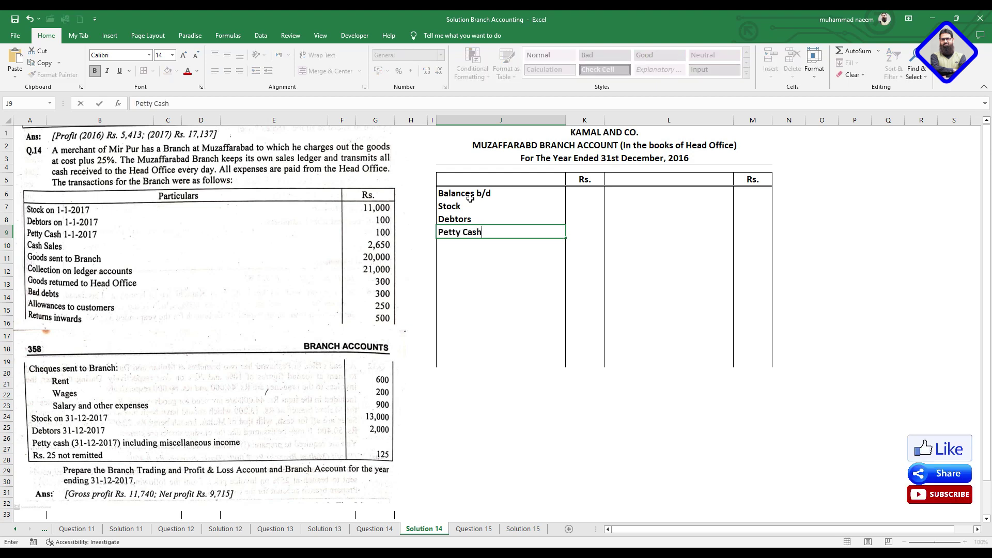
key(Tab)
key(Up)
key(Up)
text(11000)
key(Return)
text(10)
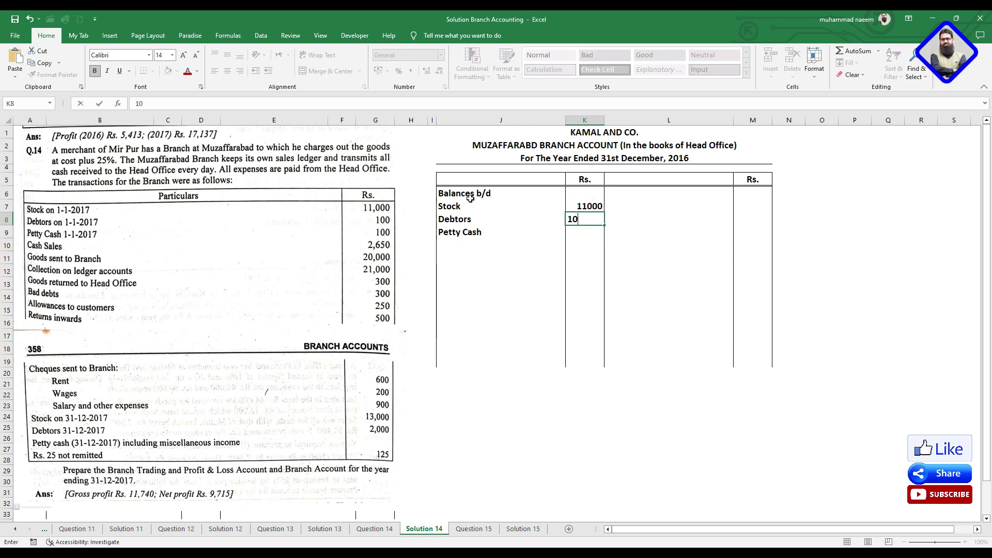
text(0)
key(Return)
text(100)
Add Goods Sent to Branch with amount 20000 on the debit side.
key(Return)
key(Left)
text(Goods Sent to Branch)
key(Tab)
text(2000)
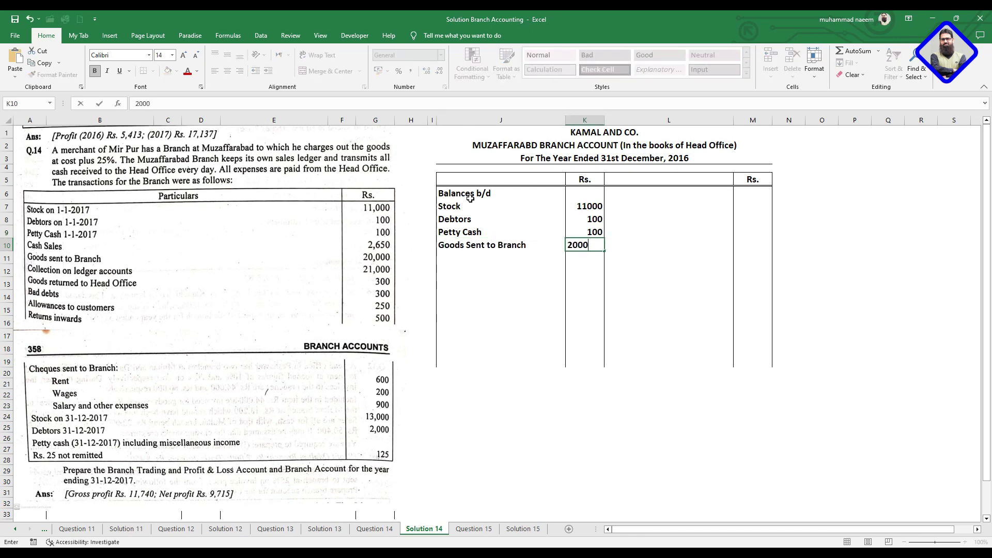
text(0)
key(Return)
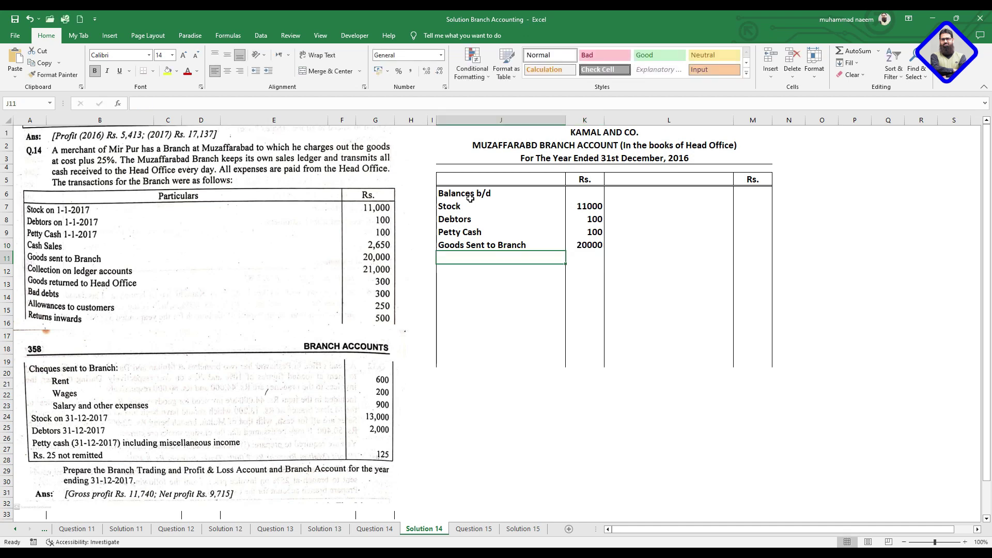
Type the labels Cash sent for expenses:, Wages, Salary and Others, and Rent.
text(Cash sent for )
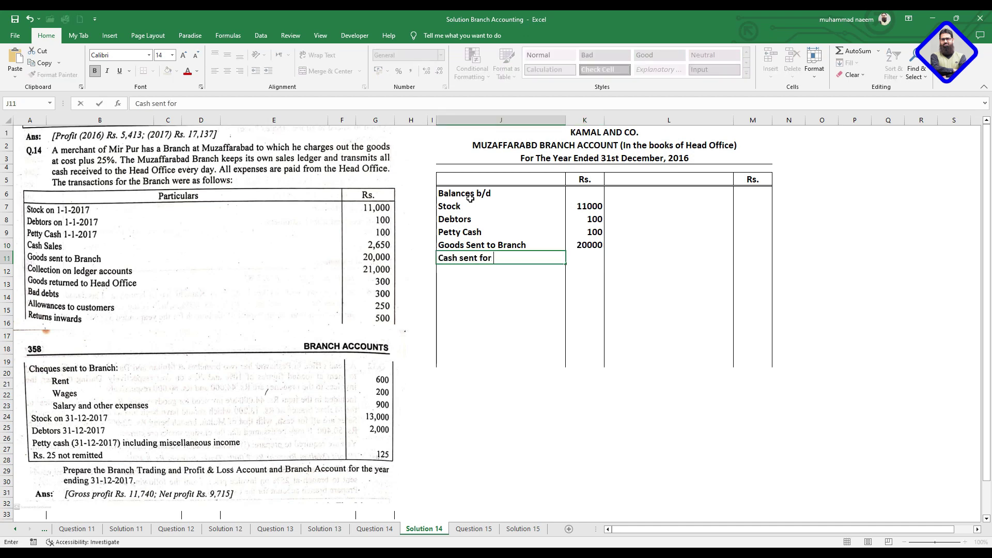
text(exp)
key(BackSpace)
text(penese)
key(BackSpace)
key(BackSpace)
key(BackSpace)
text(ses)
text(:)
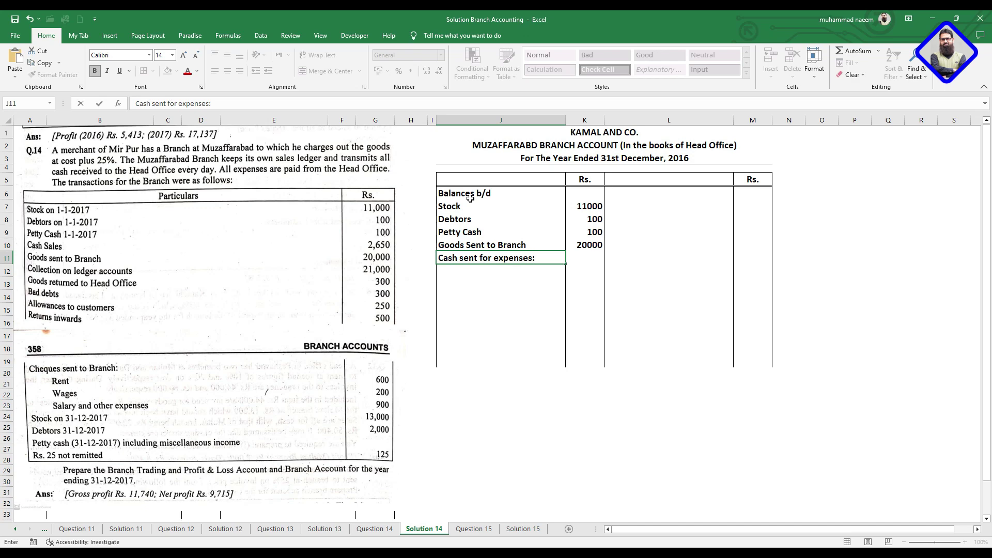
key(Return)
text(Wats)
key(BackSpace)
key(BackSpace)
text(ges)
key(Return)
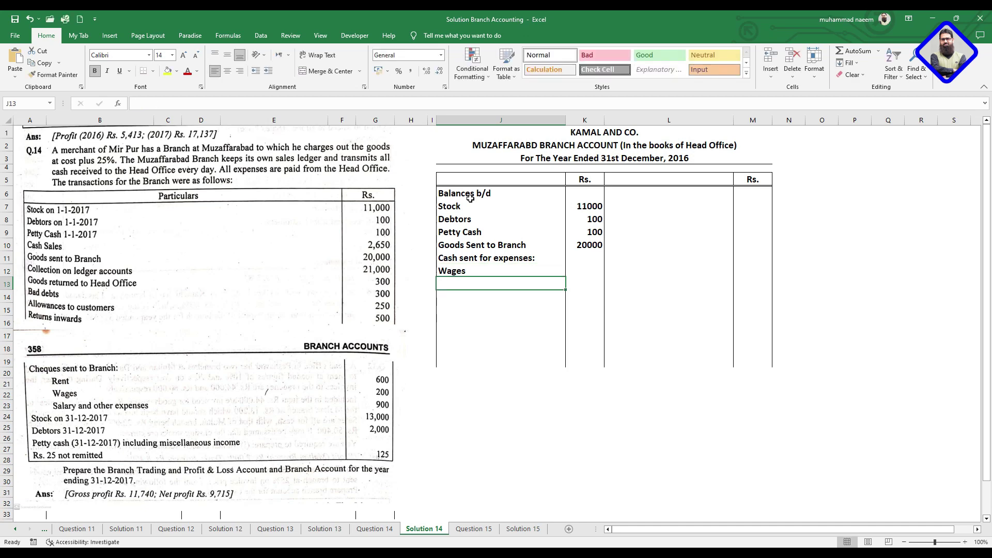
text(Salary and Others)
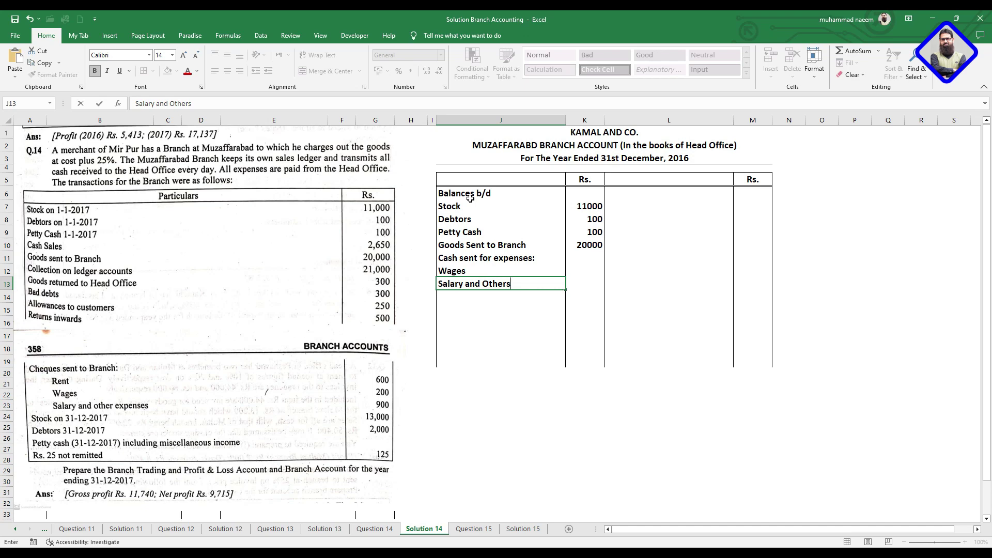
key(Return)
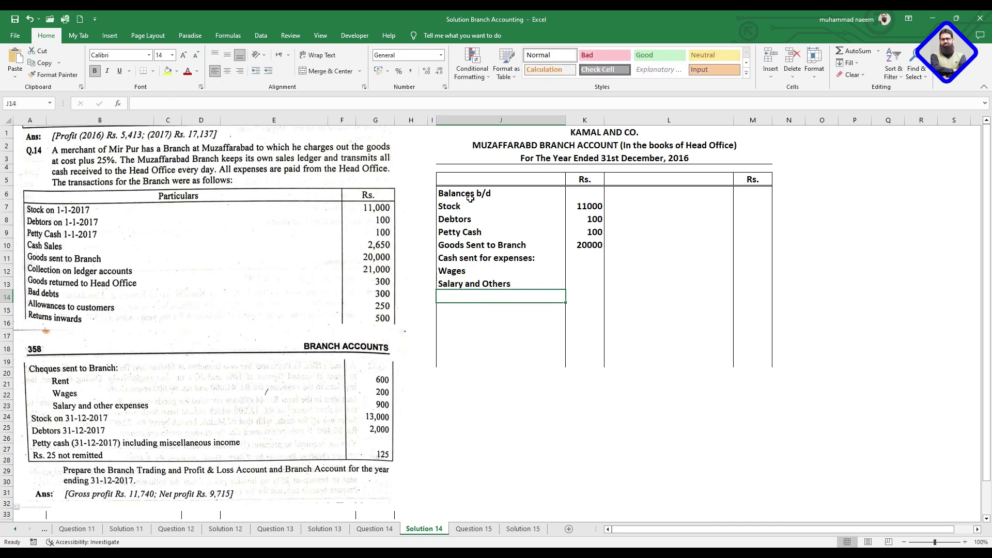
text(RE)
key(BackSpace)
text(ent)
key(Right)
Enter the expense amounts Rent 600, Wages 200 and Salary and Others 900.
key(Up)
key(Up)
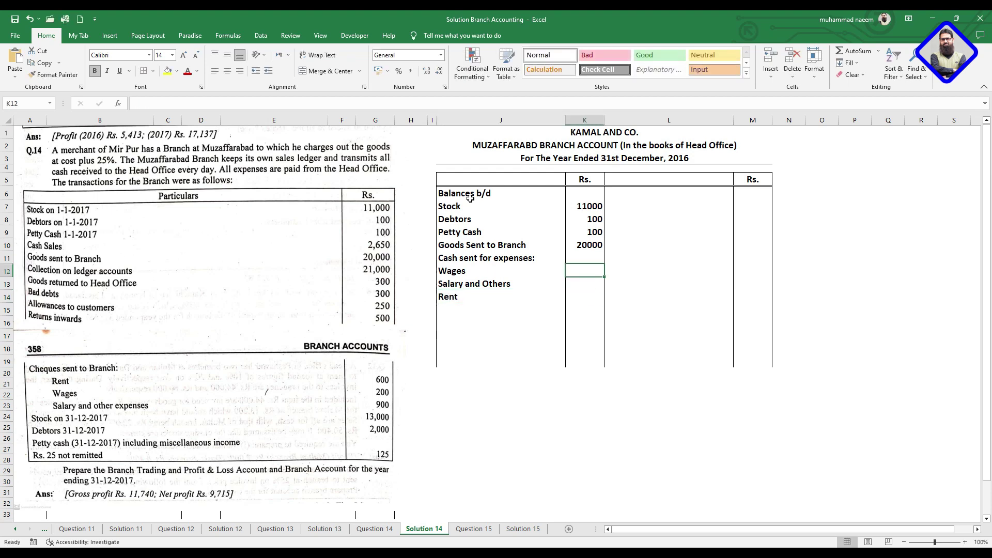
key(Down)
key(Down)
text(600)
key(Up)
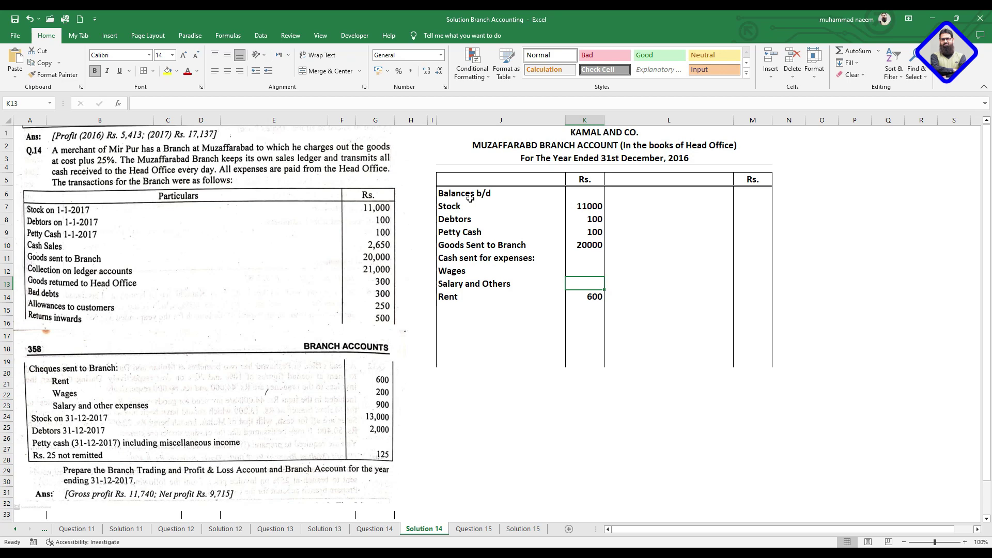
key(Up)
key(Up)
key(Down)
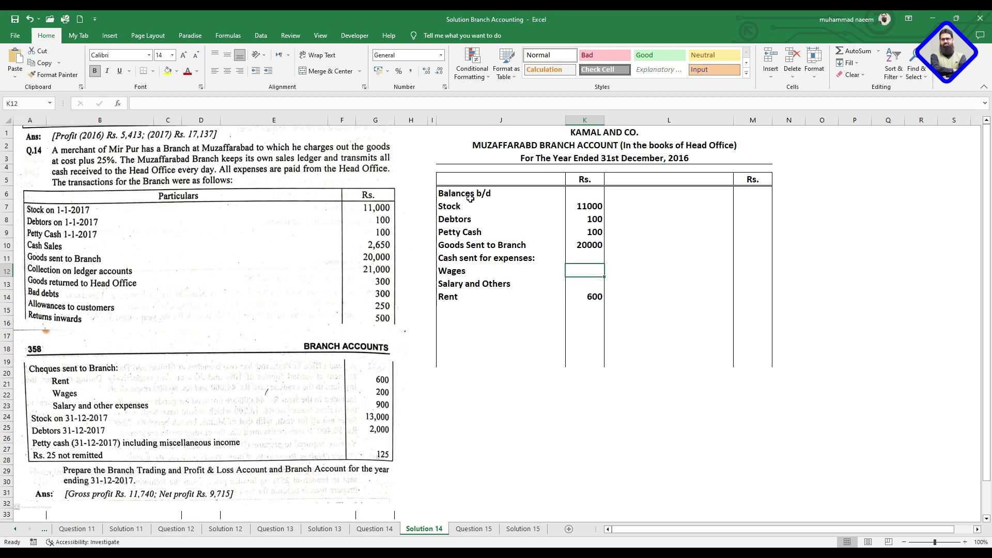
text(200)
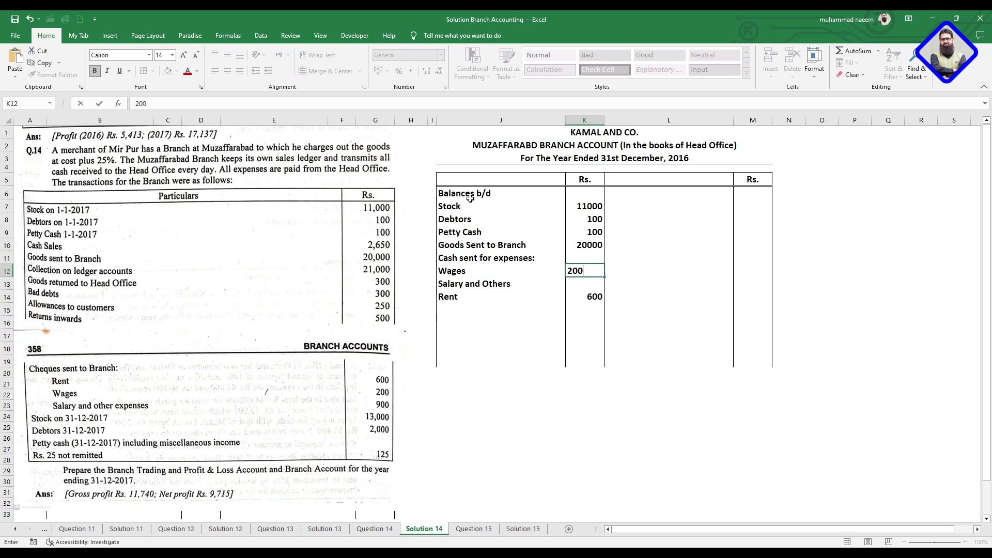
key(Return)
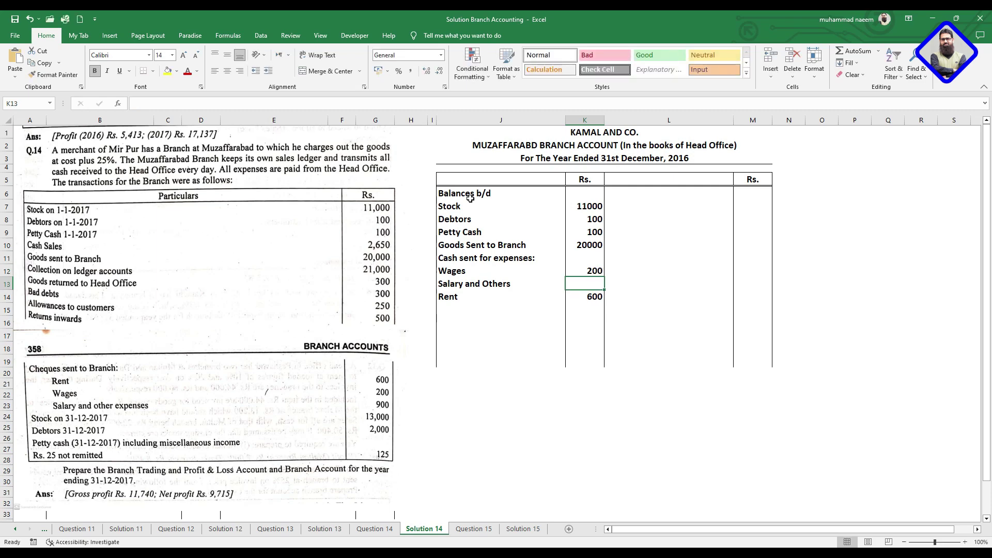
text(900)
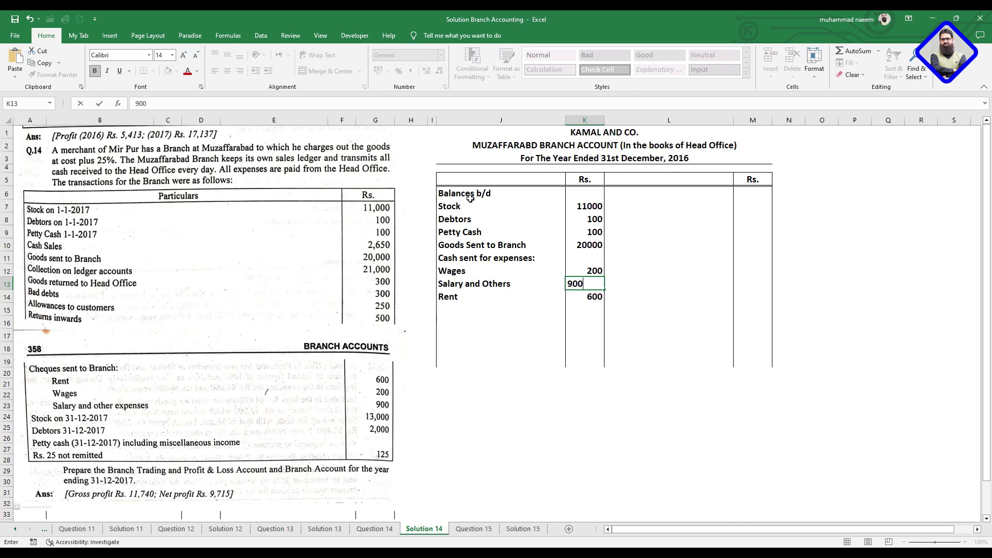
key(Return)
key(Down)
key(Left)
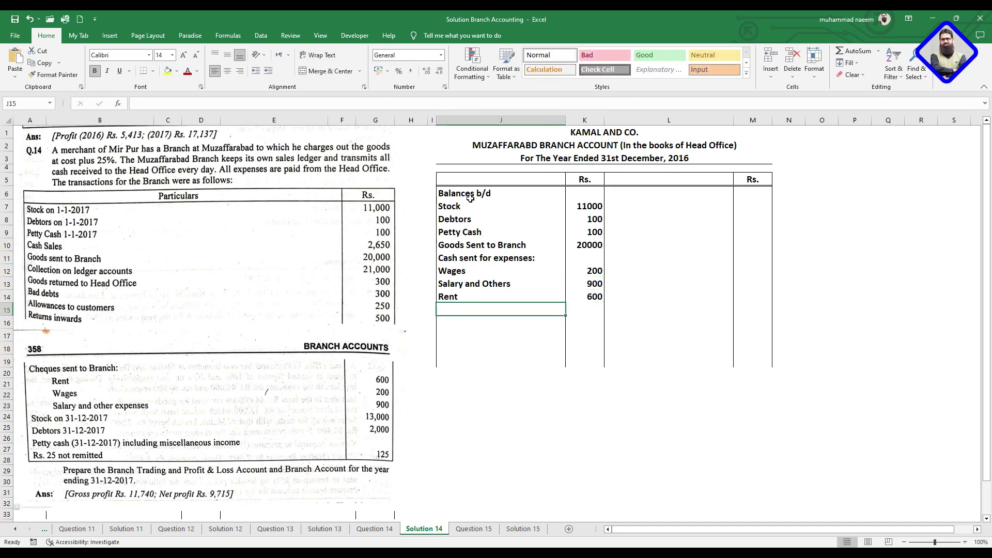
key(Right)
key(Up)
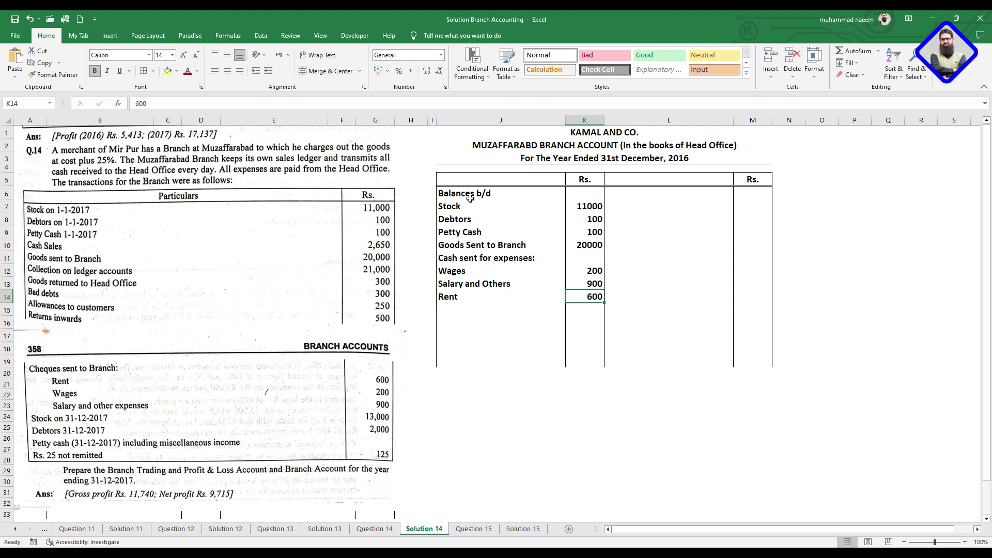
key(Right)
key(Up)
key(Up)
key(Up)
key(Up)
key(Up)
key(Up)
key(Up)
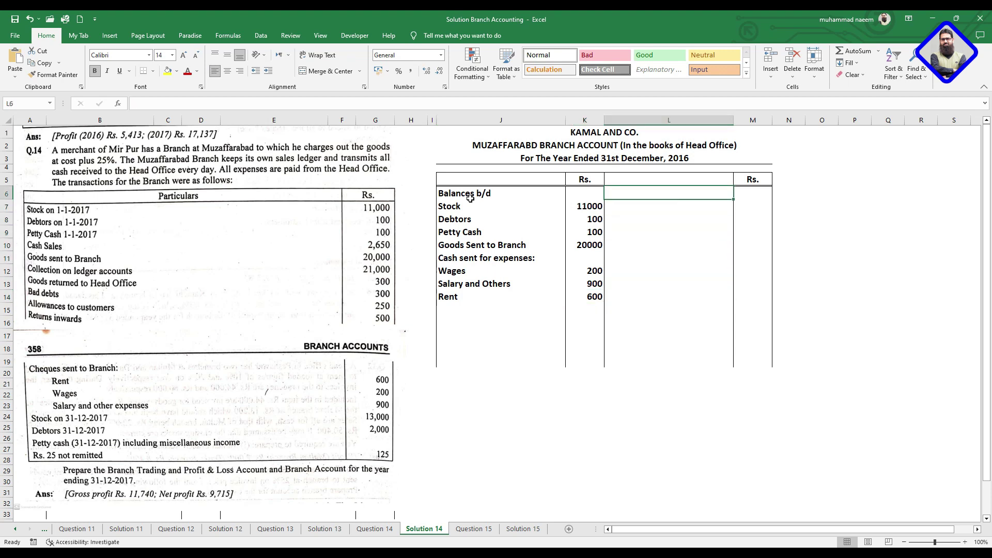
Under Cash Received from Branch, enter Cash Sales 2650 and Cash from Debtors 21000.
text(Cash )
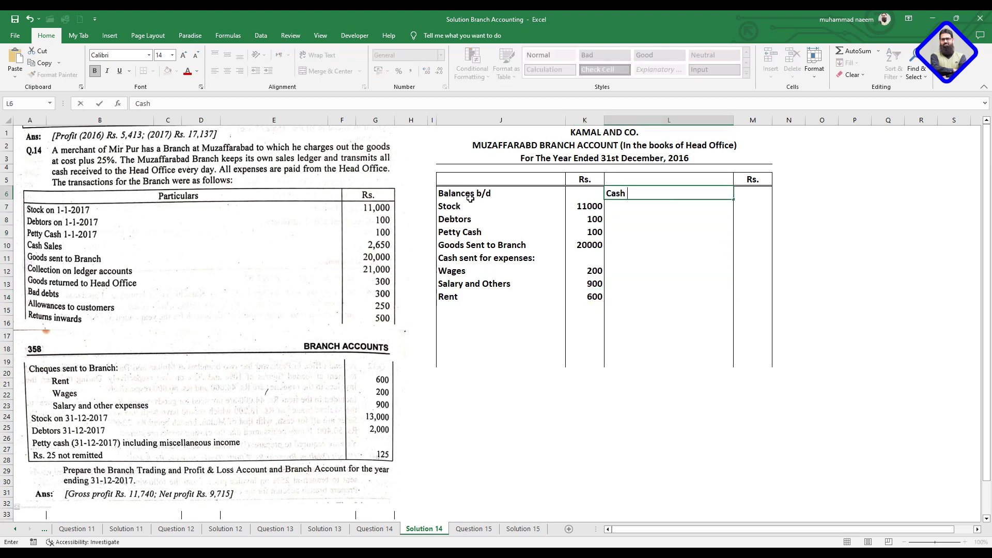
text(Received from Branch)
key(Return)
key(Up)
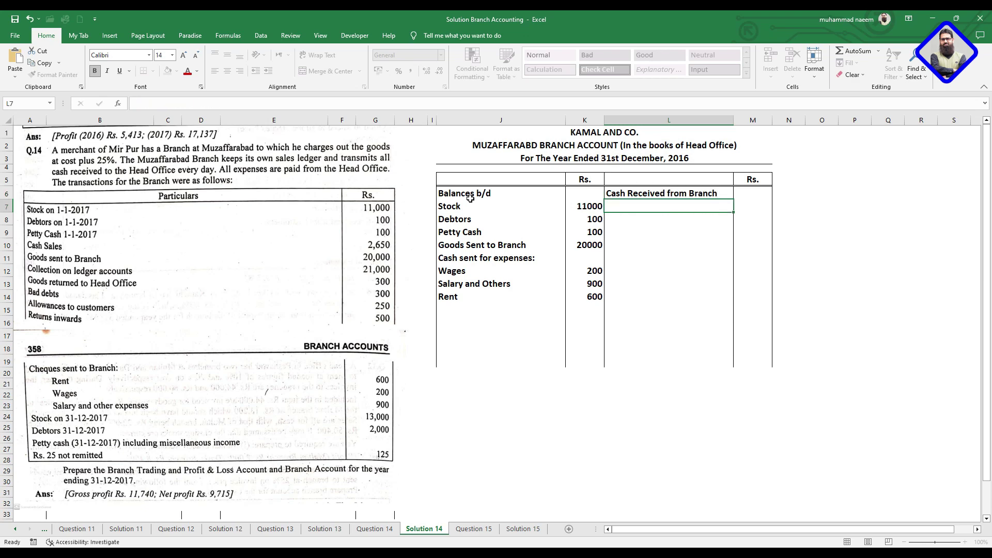
key(Down)
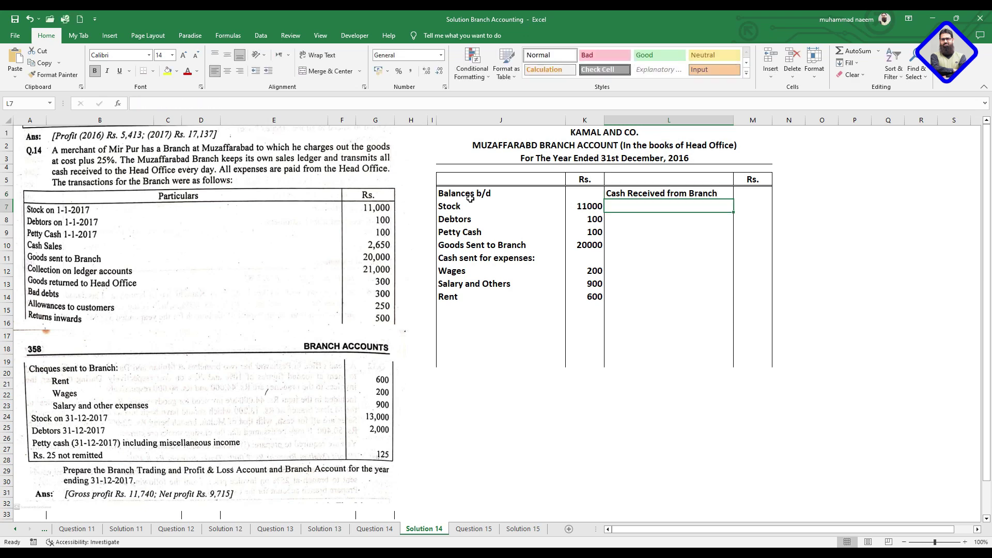
text(Cash Sales)
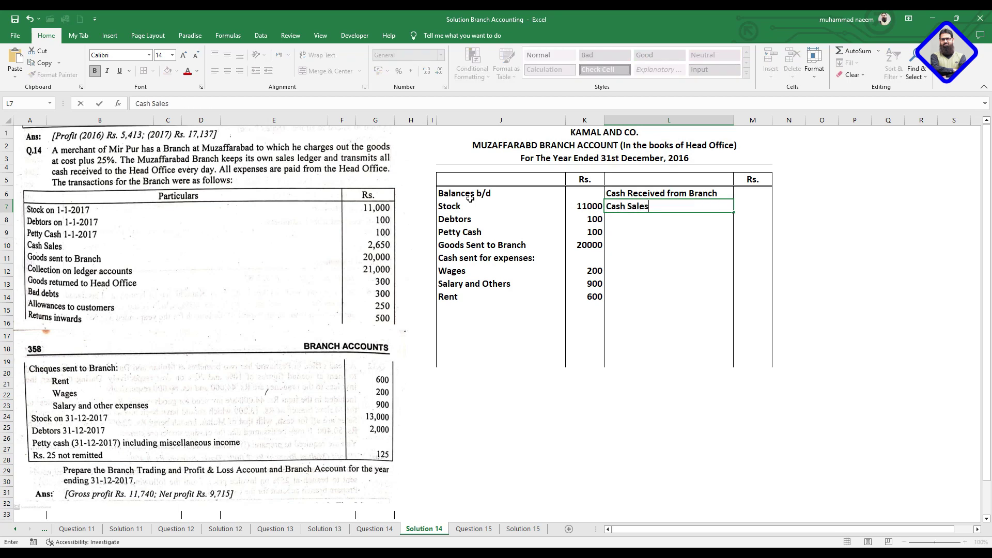
key(Return)
text(Ca)
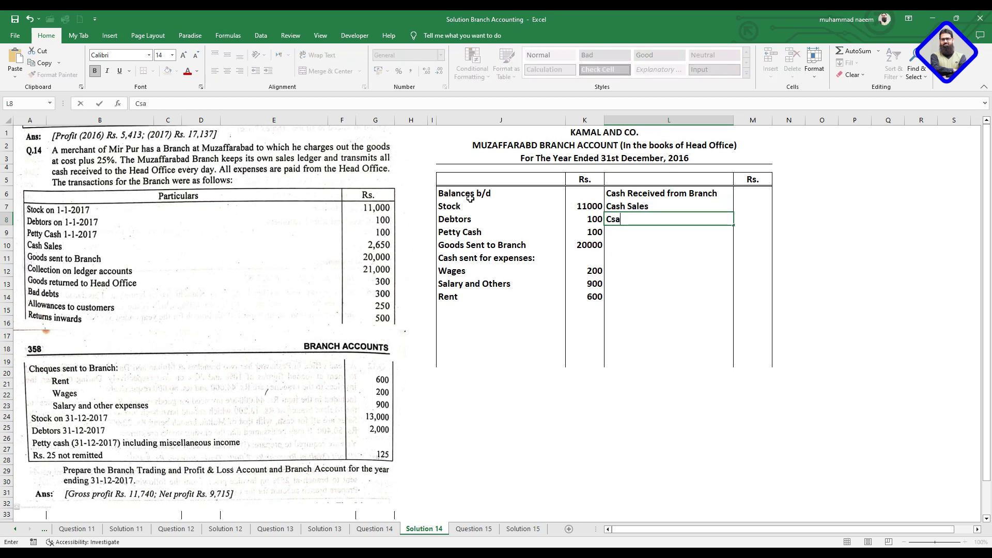
text(sh from Debtors)
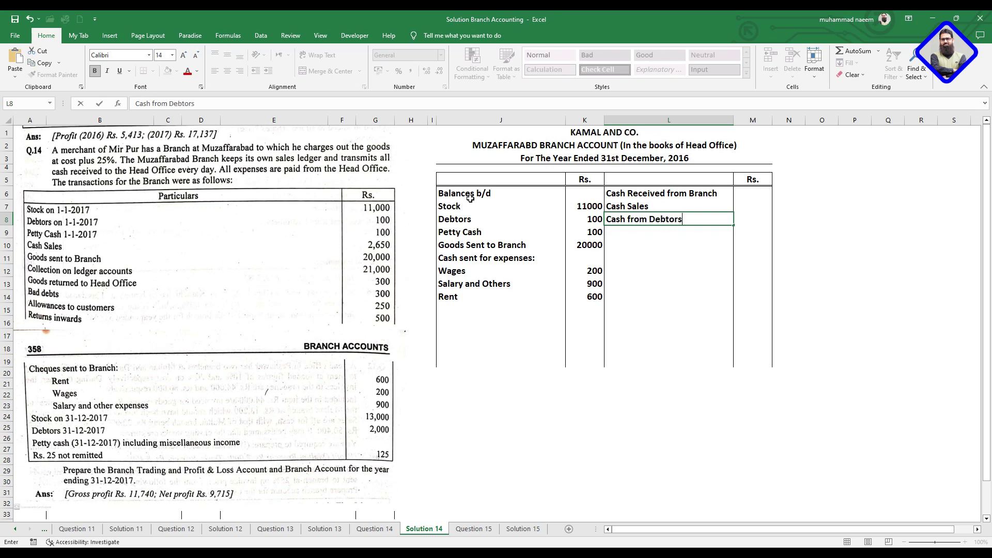
key(Right)
key(Up)
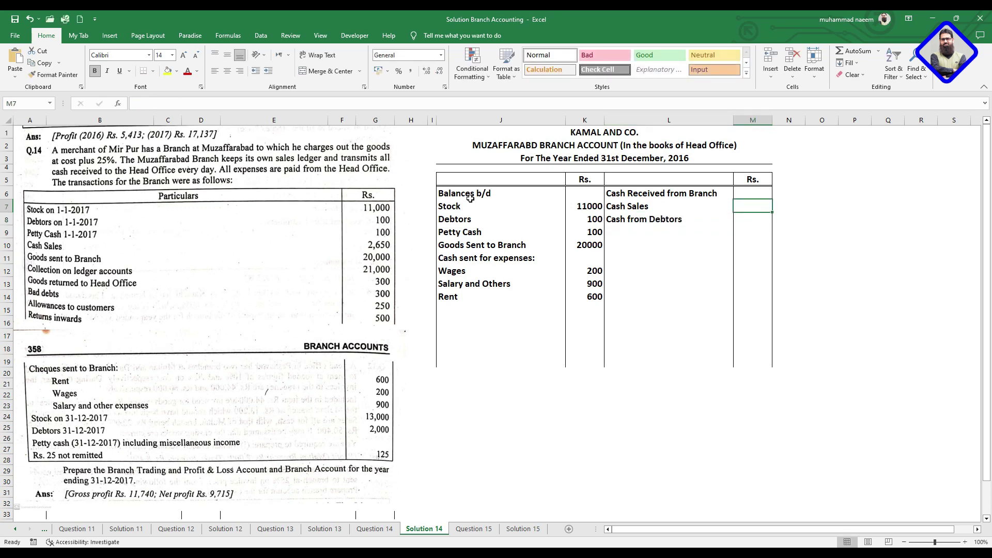
text(2650)
key(Return)
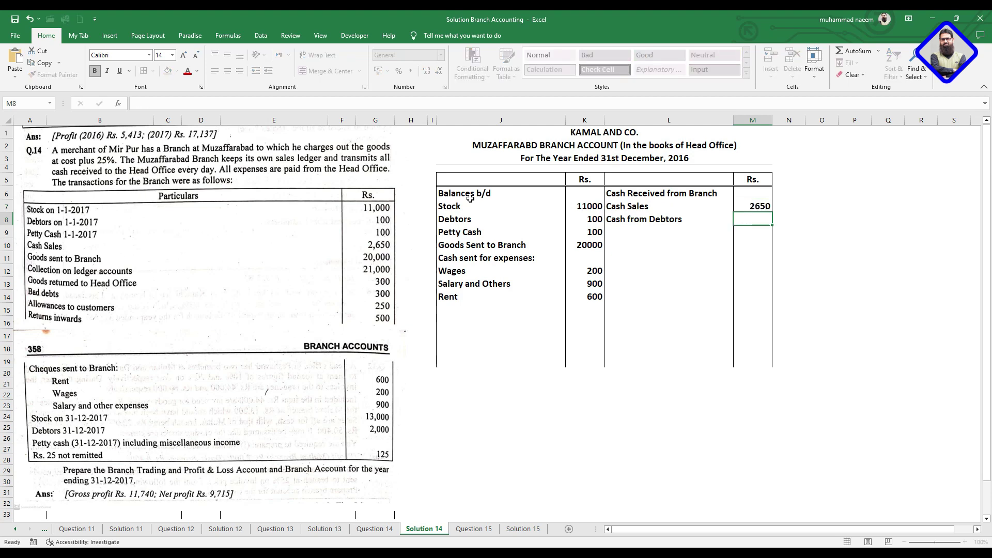
text(21)
text(000)
key(Return)
Add Returns from Branch with amount 300 on the credit side.
key(Left)
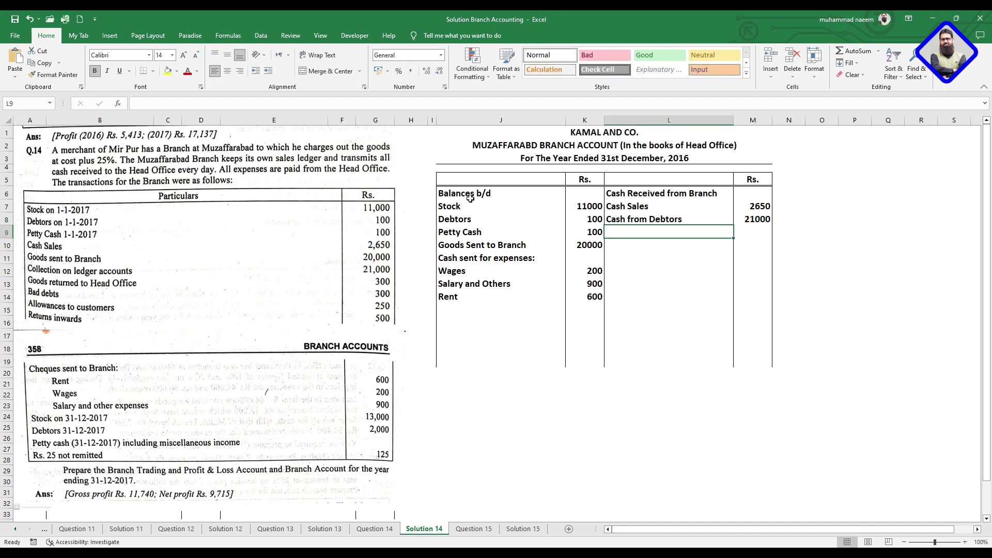
text(R)
text(etur)
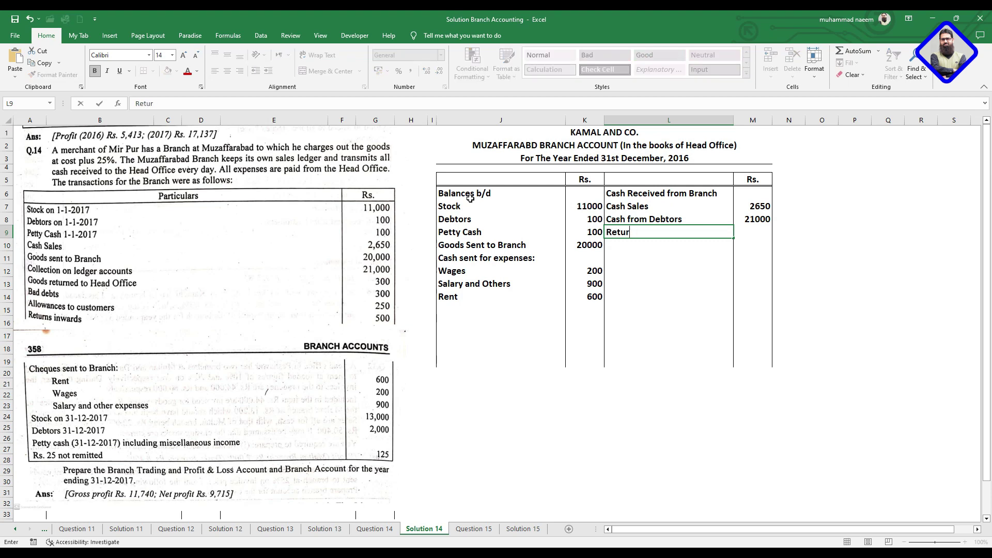
text(ns for)
key(BackSpace)
key(BackSpace)
text(rom Branch)
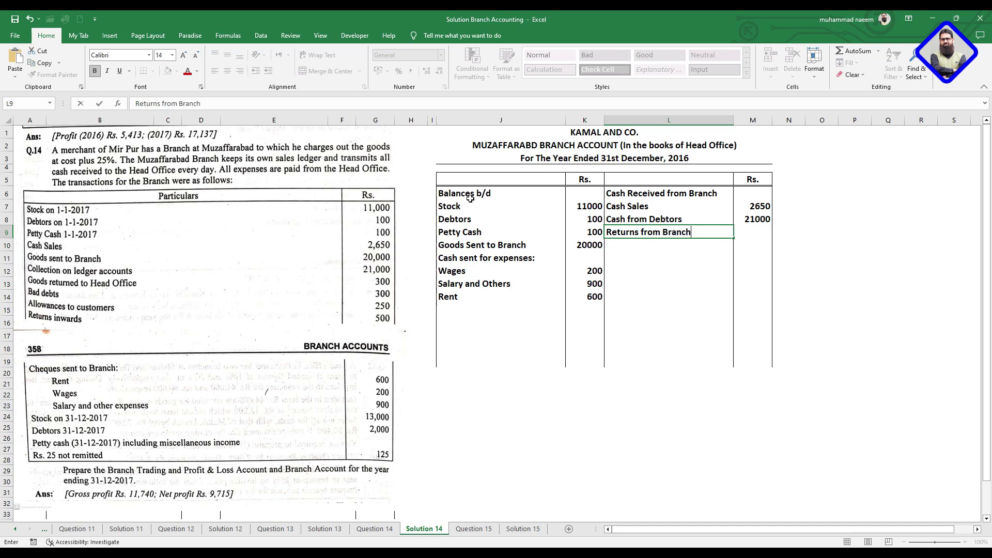
key(Tab)
text(300)
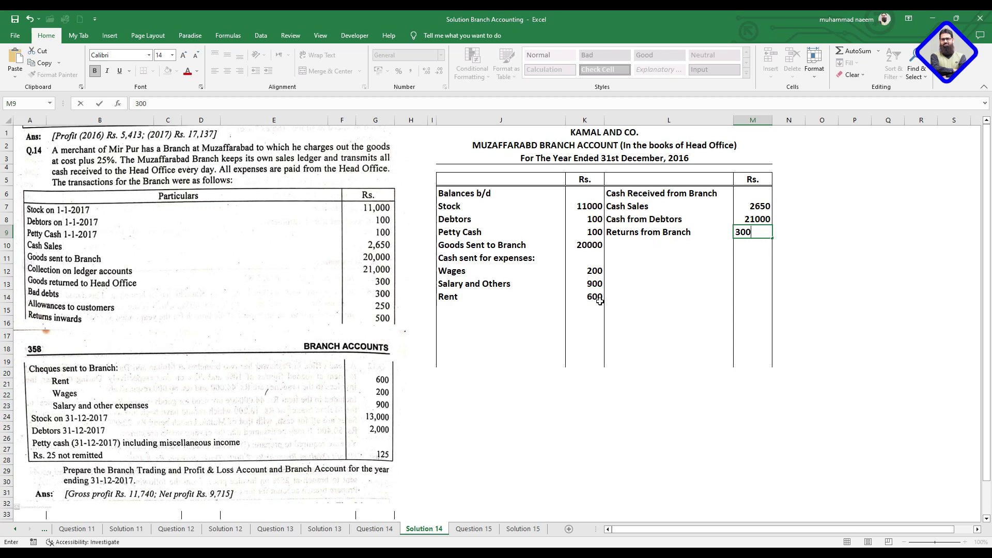
key(Return)
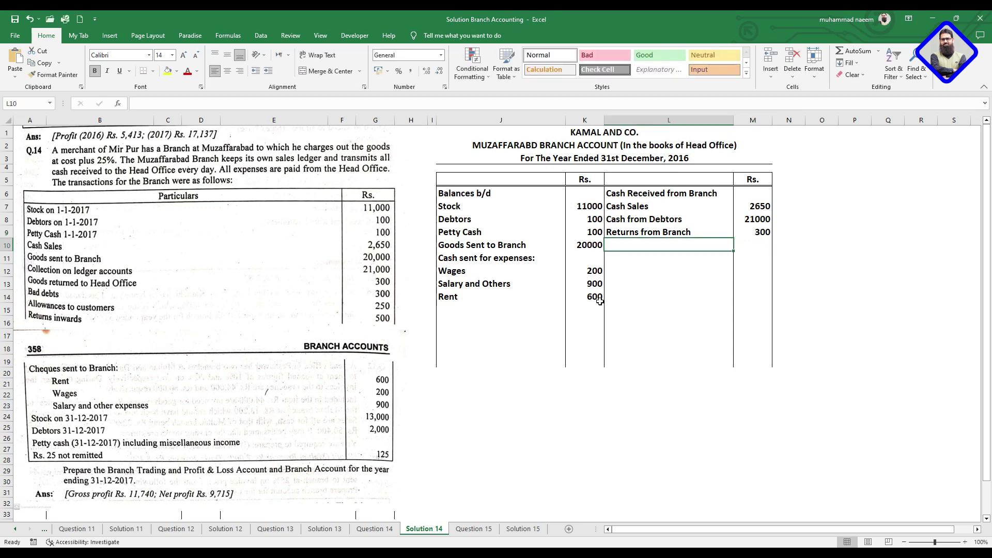
Add the Balances c/d heading with closing Stock, Debtors and Petty Cash labels.
text(Balances c)
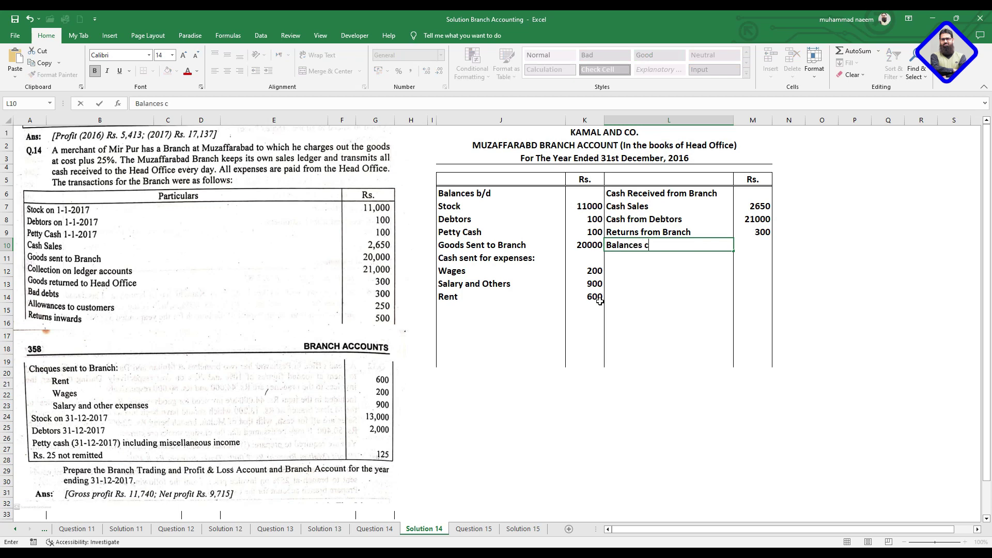
text(/d)
key(Return)
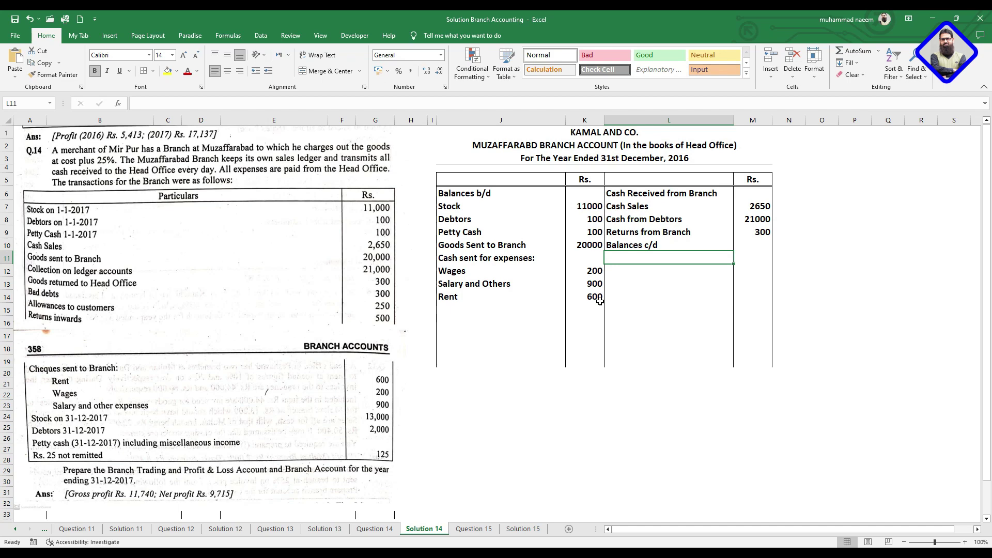
text(Stock)
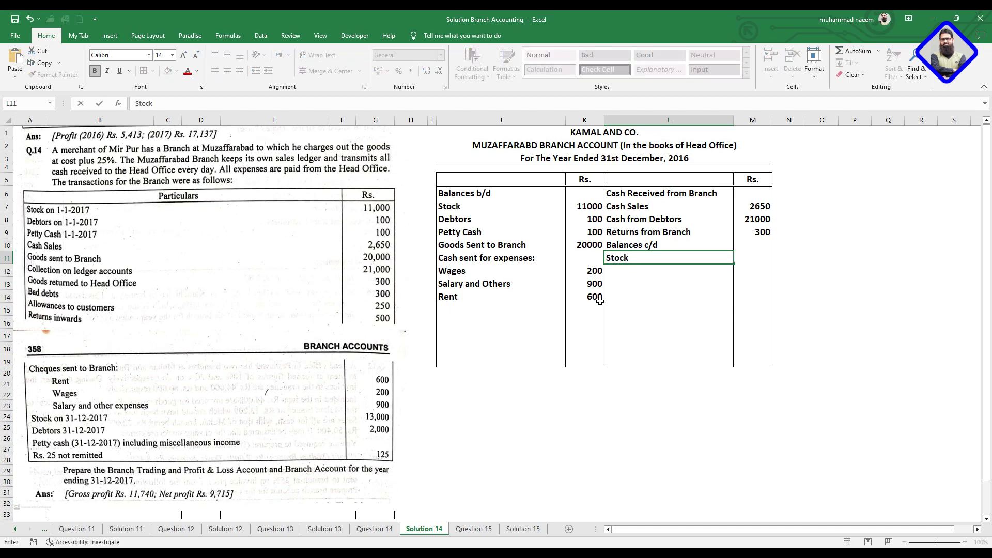
key(Return)
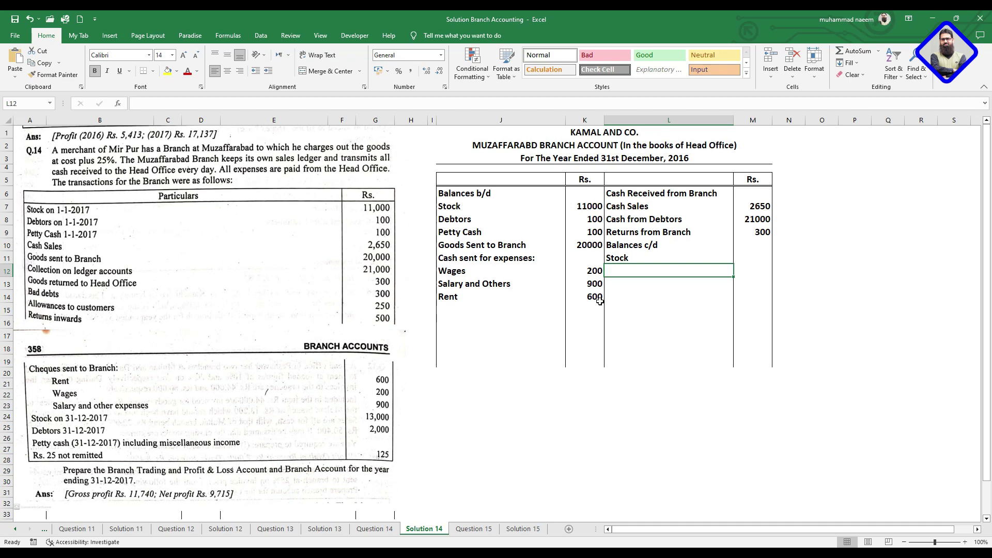
text(Debtors)
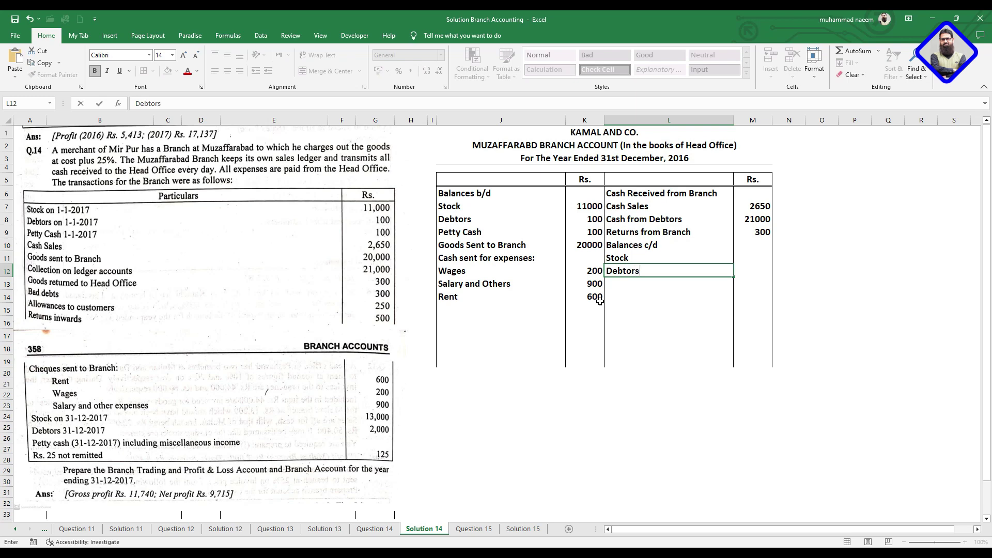
key(Return)
text(Petty Cash)
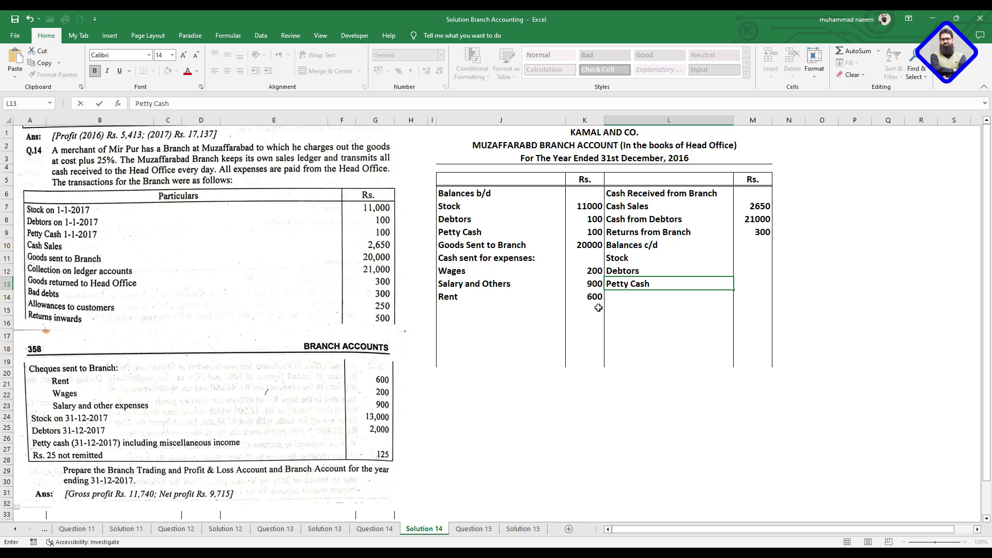
key(Tab)
Enter the closing amounts: Stock 13000, Debtors 2000, Petty Cash 125.
key(Up)
key(Up)
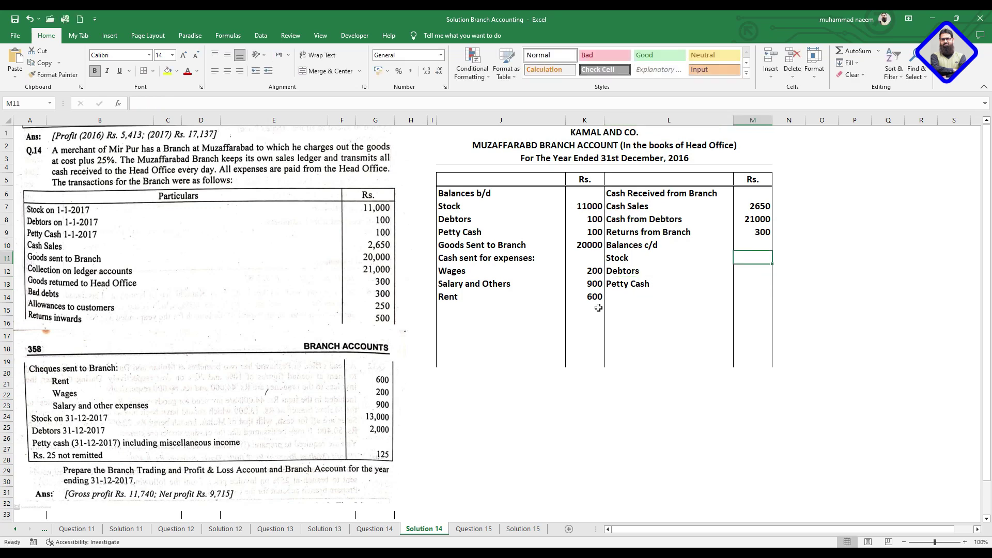
text(13000)
key(Return)
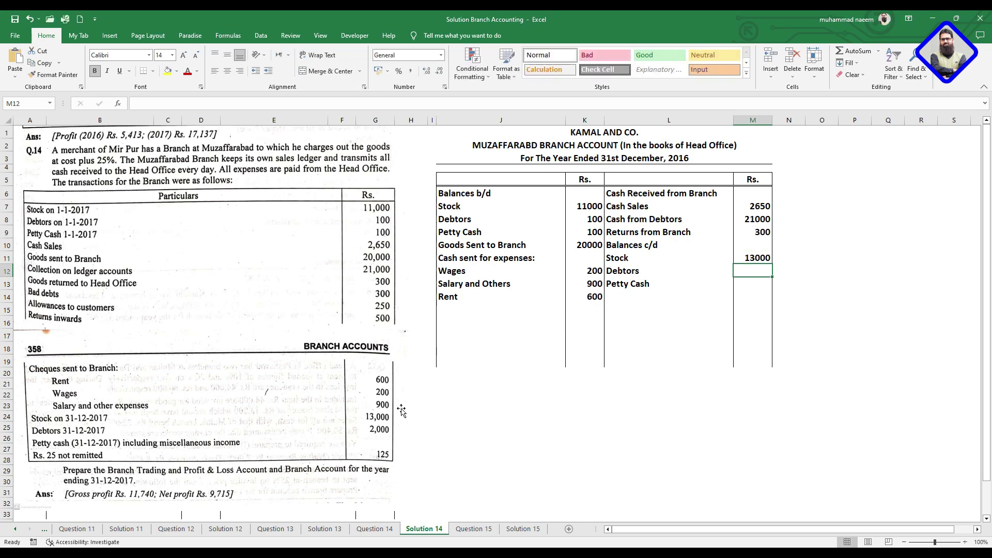
text(2000)
key(Return)
text(125)
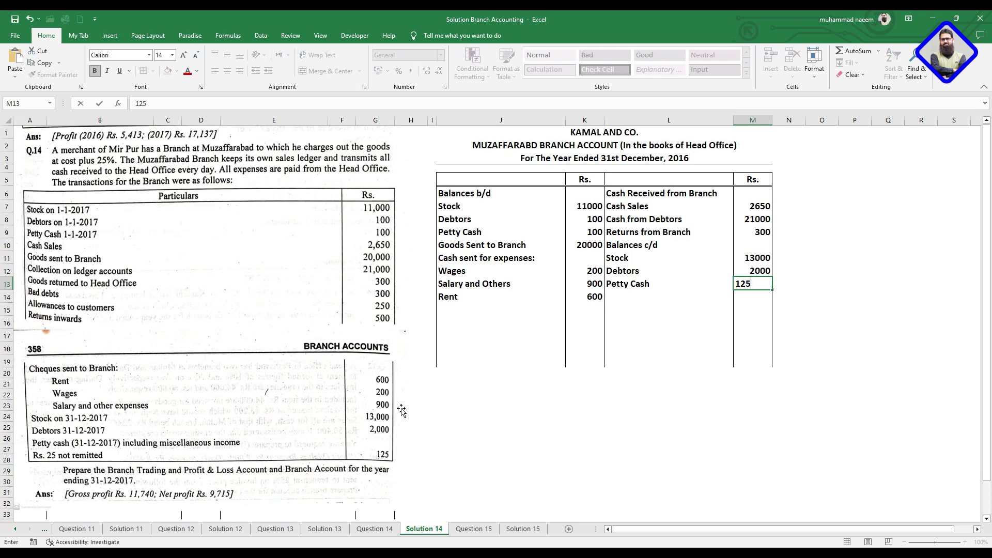
key(Return)
key(Left)
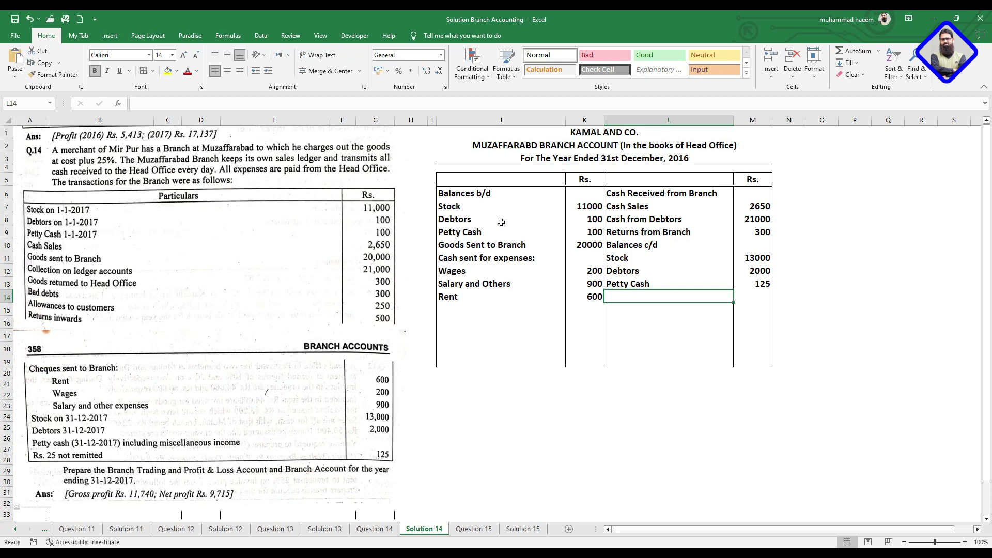
Fill the opening Stock 11000 and Goods Sent to Branch 20000 rows with yellow.
drag(464, 212, 585, 207)
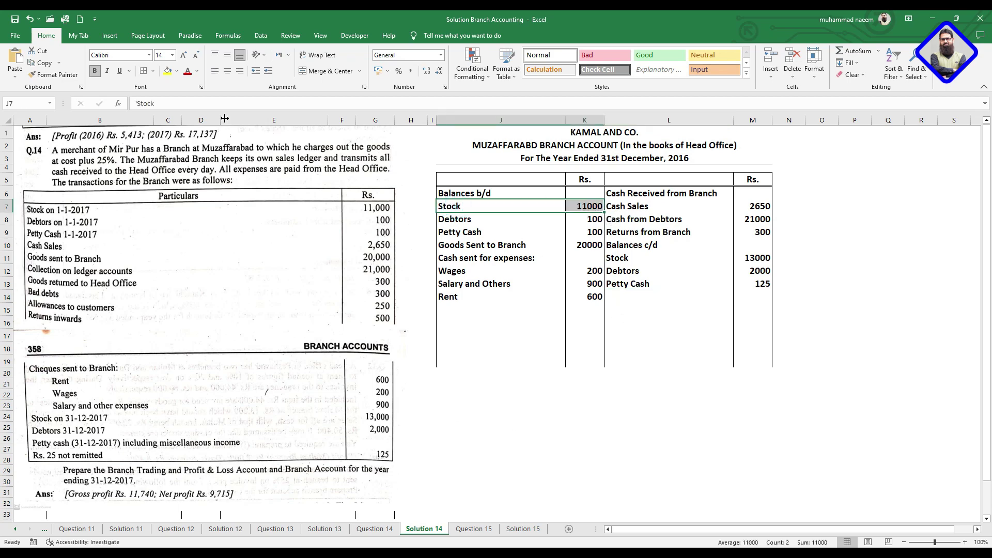
click(167, 71)
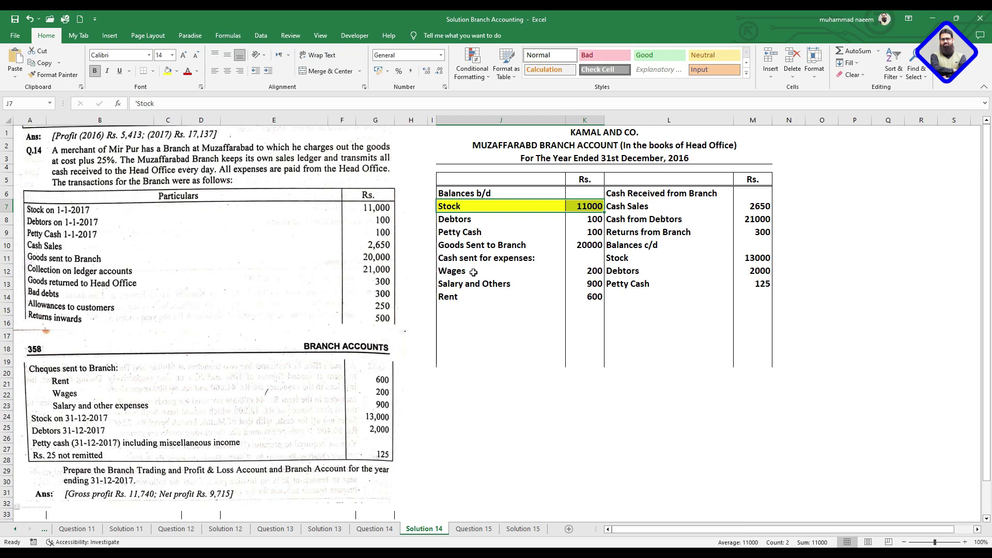
drag(451, 246, 594, 244)
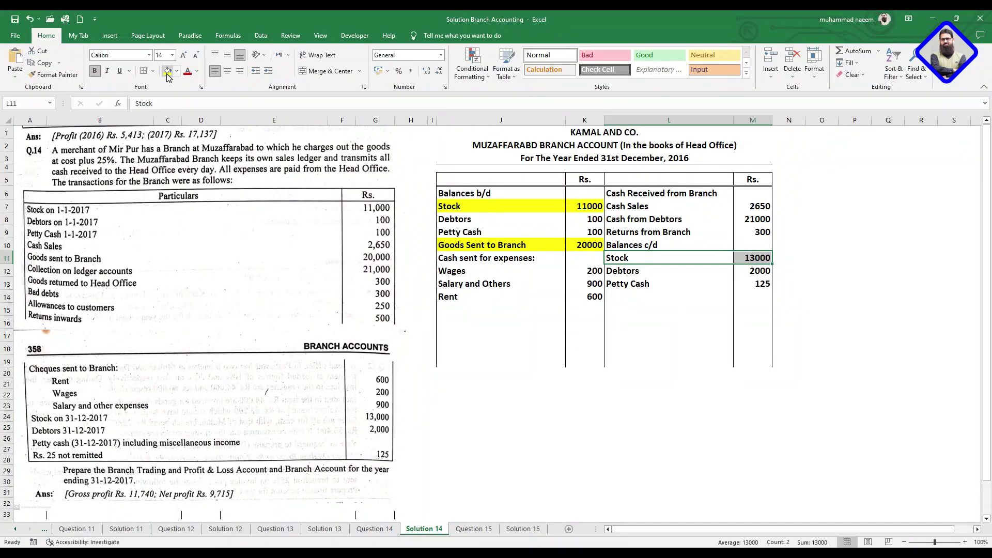
click(167, 71)
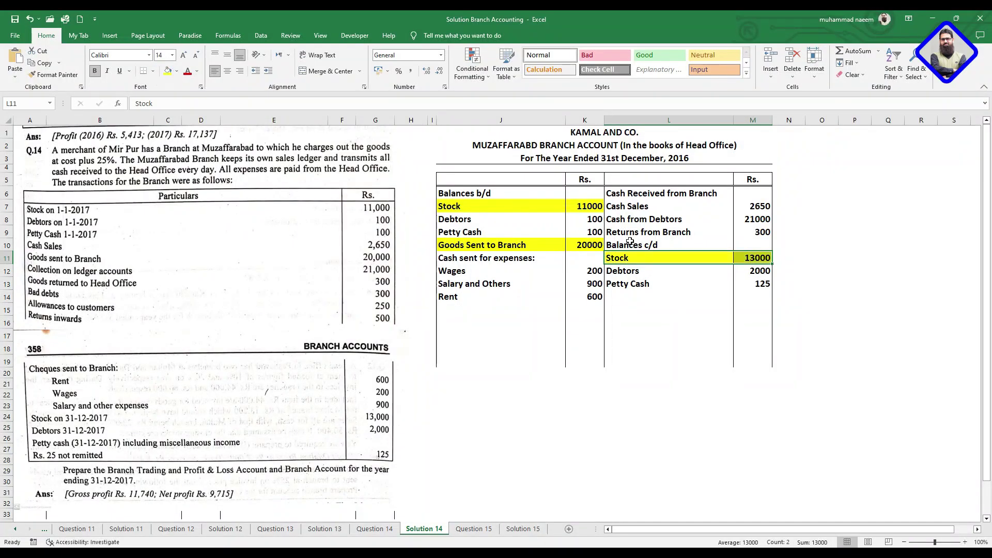
drag(622, 232, 757, 233)
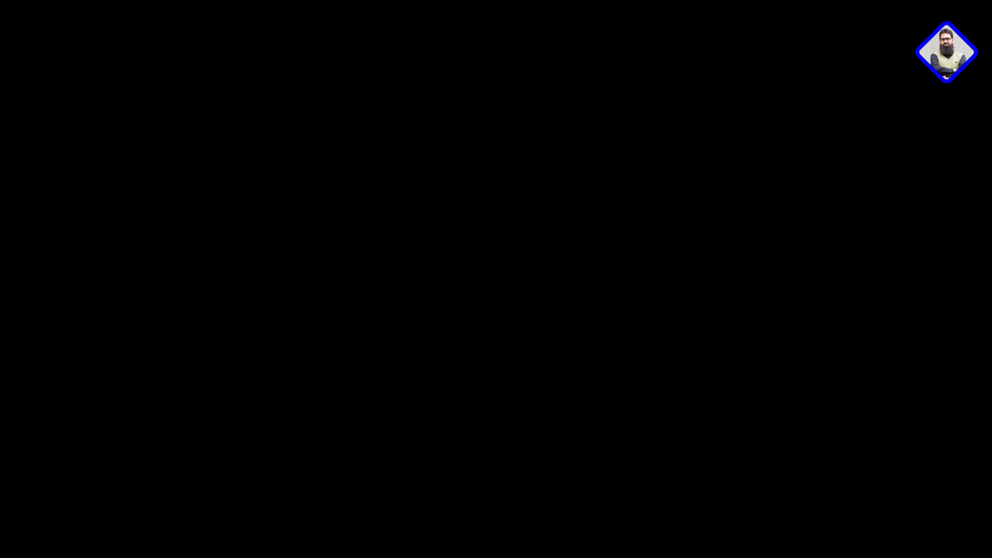
Add bold, underlined headings 'Working' and 'Loading on Opening Stock'.
text(rking)
key(ctrl+Return)
key(ctrl+b)
key(ctrl+u)
key(Return)
text(1)
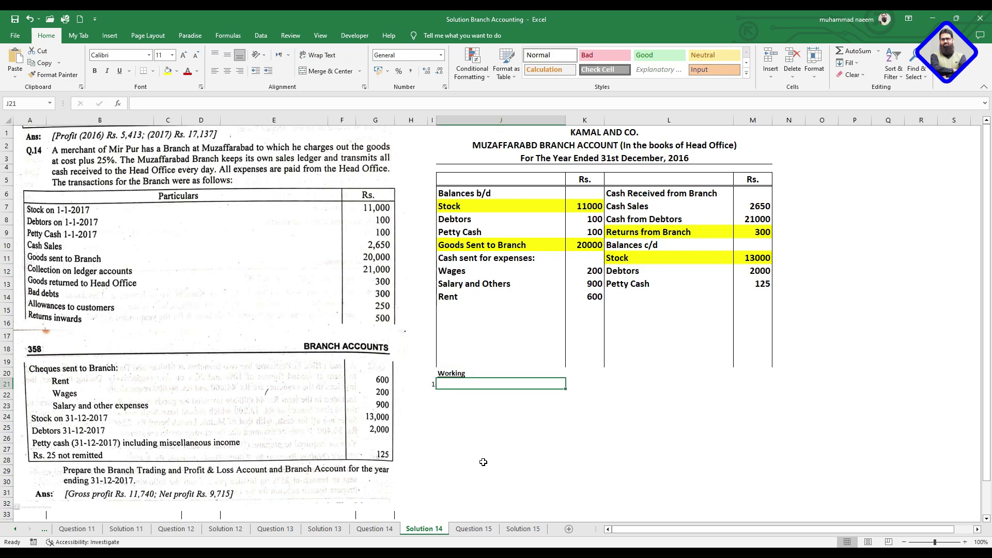
text(Loading on )
text(Opening Stoc)
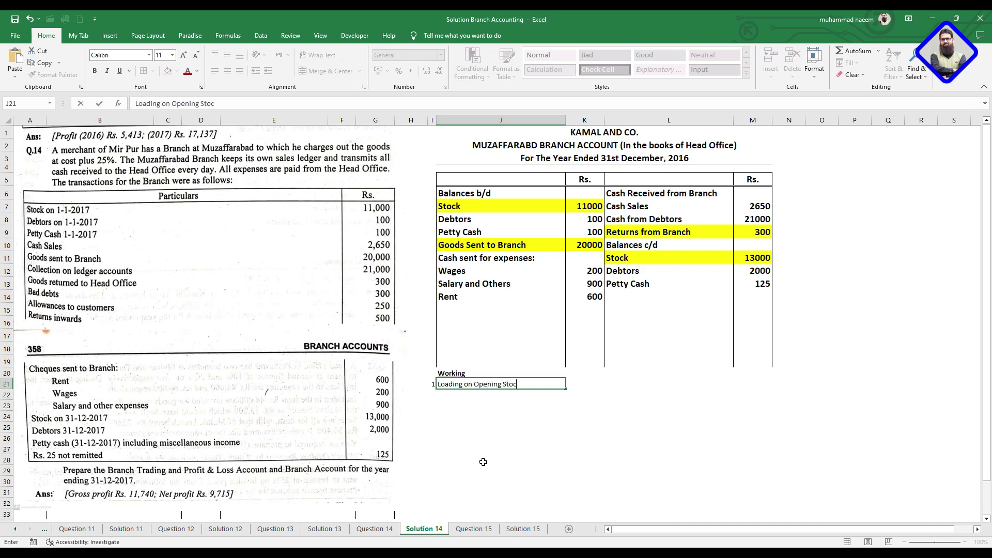
text(k)
key(ctrl+Return)
key(ctrl+b)
key(ctrl+u)
key(Return)
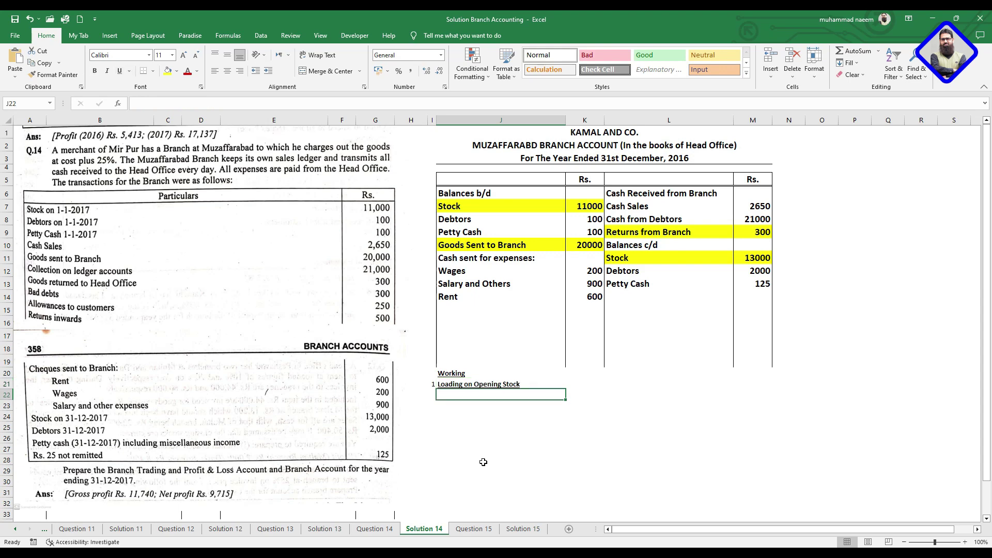
Write Invoice = Cost + Profit, then below it 11000 = Cost + 25% of Cost.
text(Invoice = Cost )
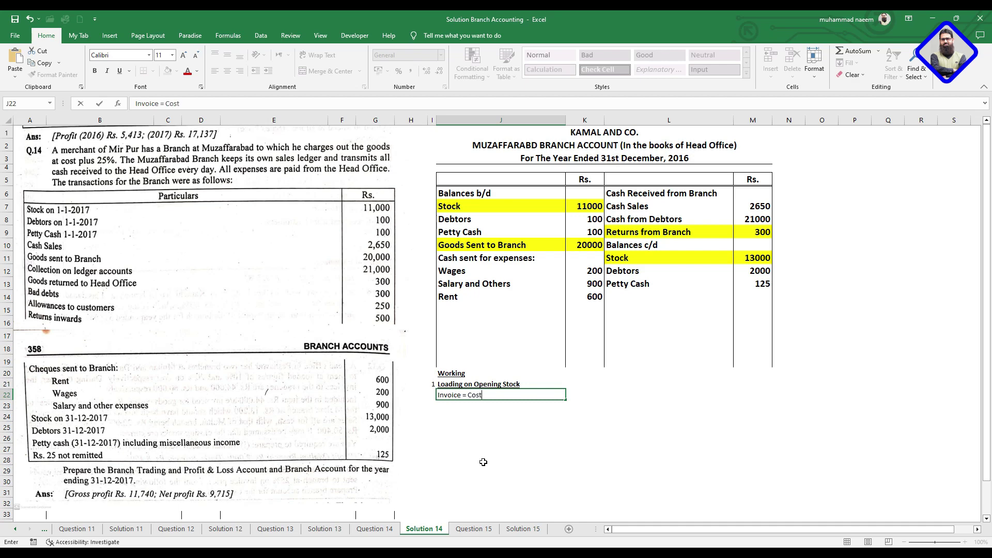
text(+ Profit)
key(Return)
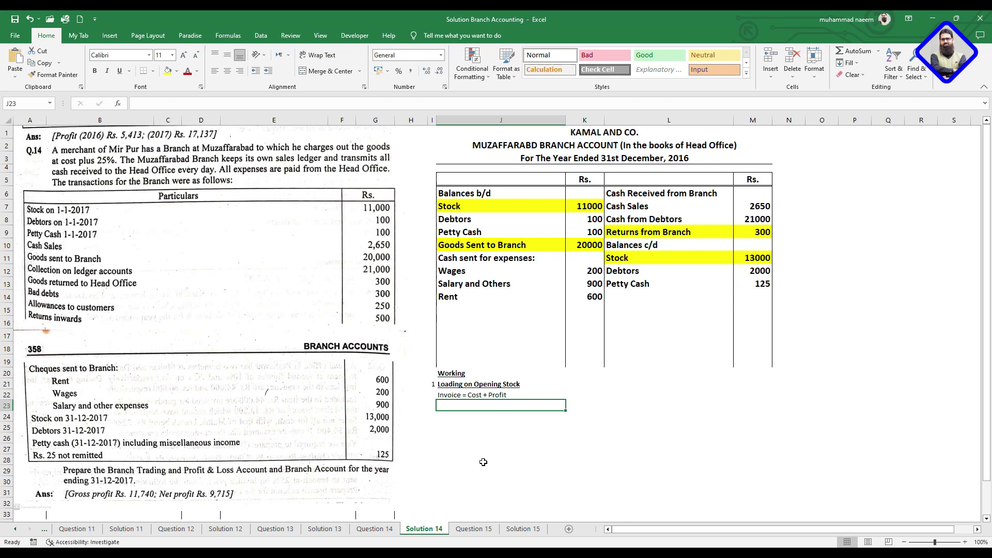
key(ctrl+d)
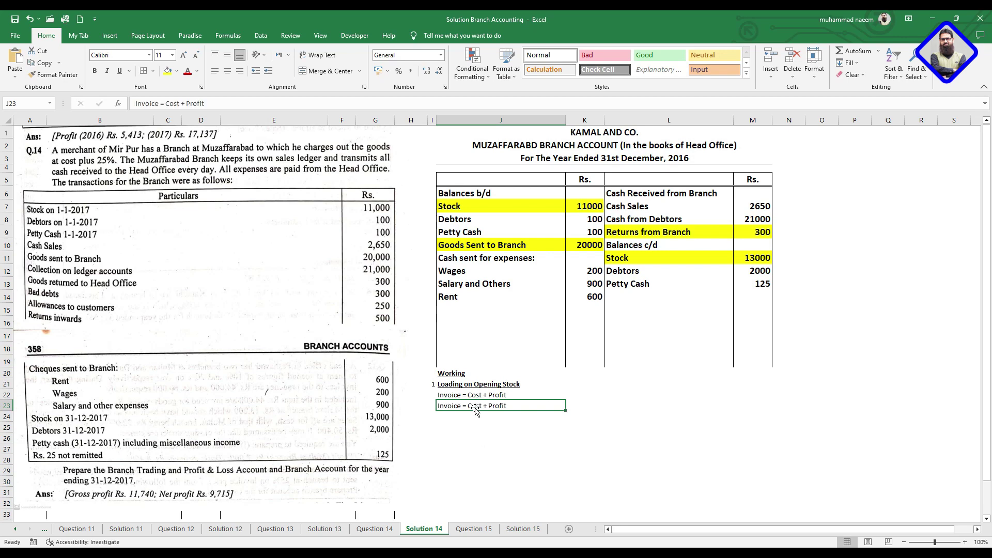
double_click(459, 407)
double_click(448, 406)
text(11000)
key(Right)
key(Right)
key(shift+Right)
key(shift+Right)
key(shift+Right)
key(shift+Right)
key(shift+Right)
key(shift+Right)
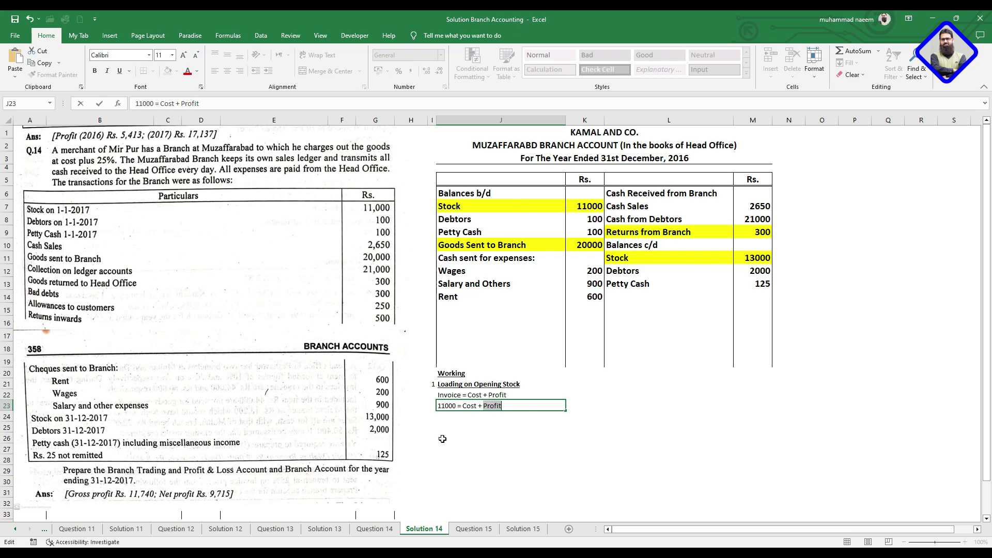
text(25% of)
text( Cost)
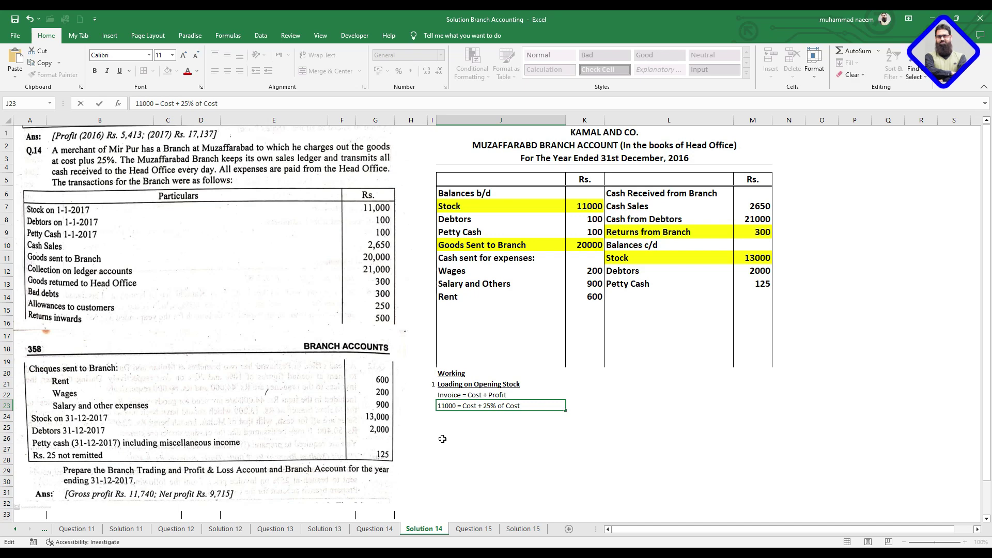
key(Return)
Add the line 11000 = Cost + .25 Cost.
key(ctrl+d)
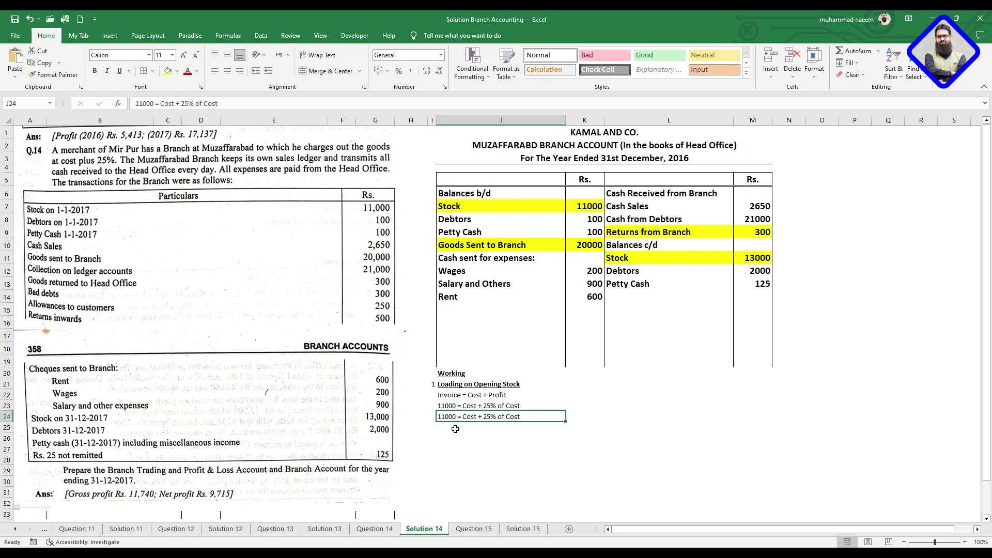
double_click(462, 416)
drag(484, 416, 520, 417)
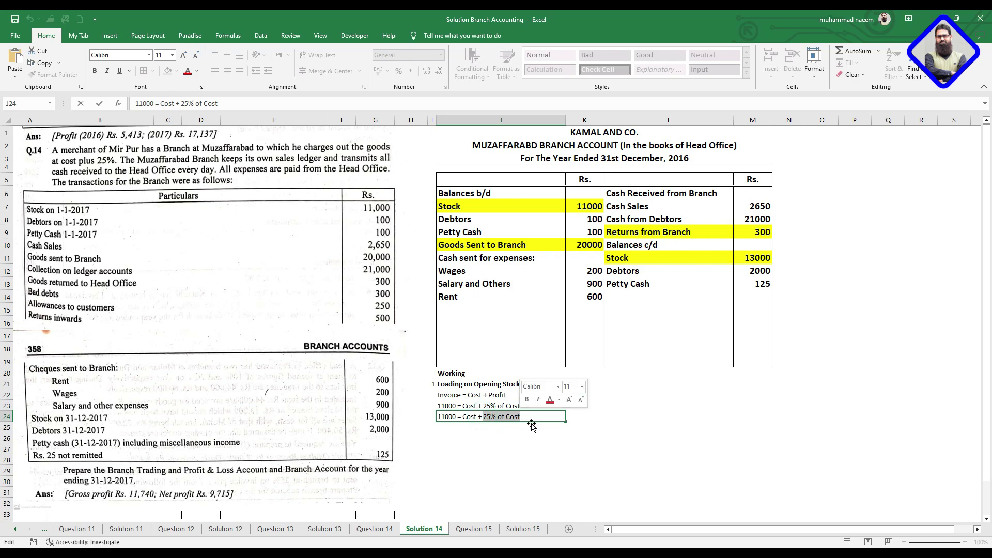
text(.25 )
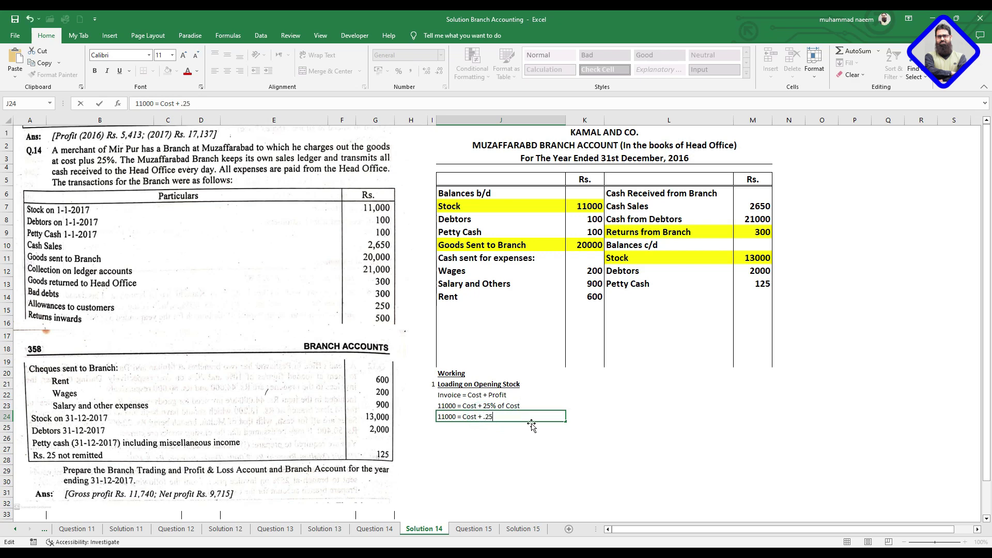
text(Cost)
key(Return)
Add the line 11000 = 1.25 Cost and begin Cost = 10000/1.25.
key(ctrl+d)
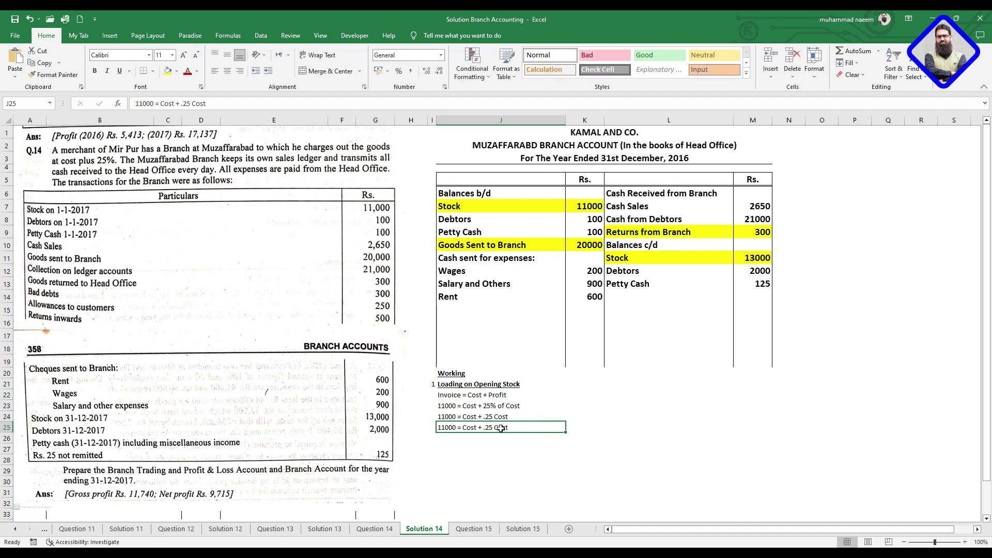
double_click(499, 428)
drag(461, 428, 510, 429)
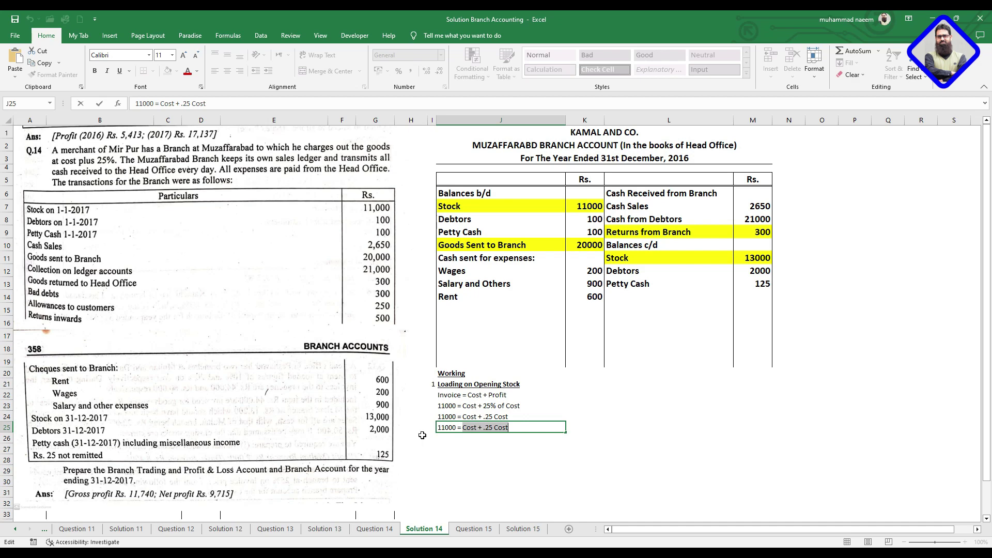
text(1.15)
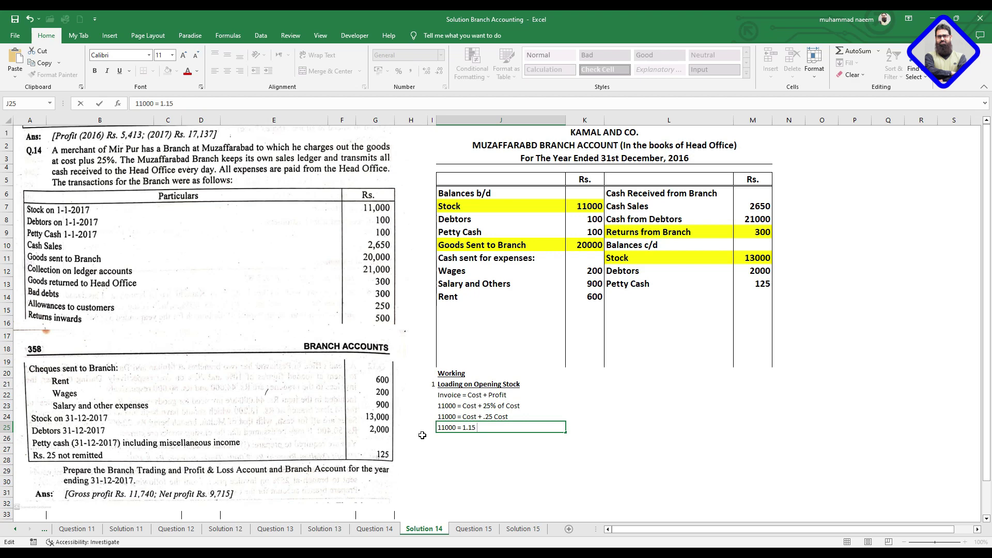
key(BackSpace)
key(BackSpace)
text(25 Cost)
key(Return)
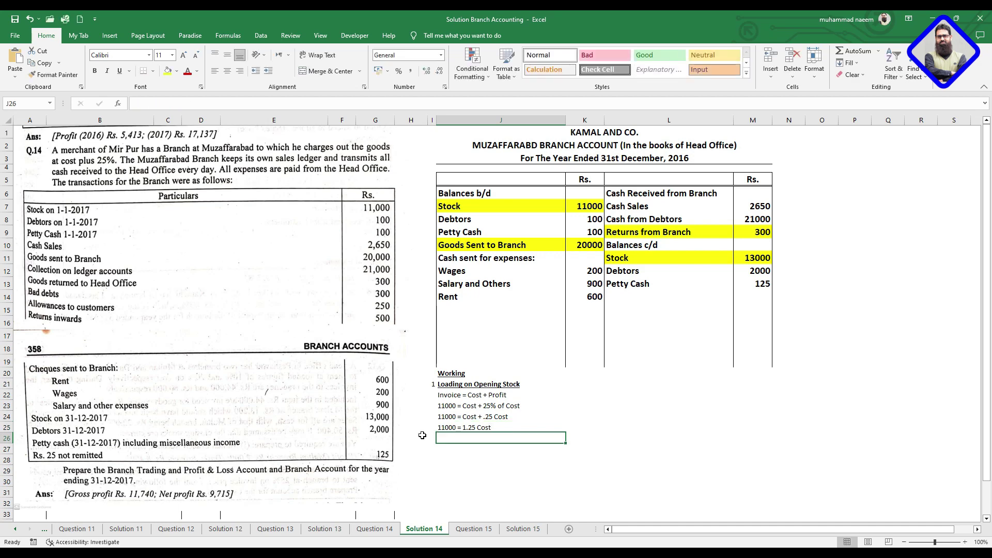
text(Cost =)
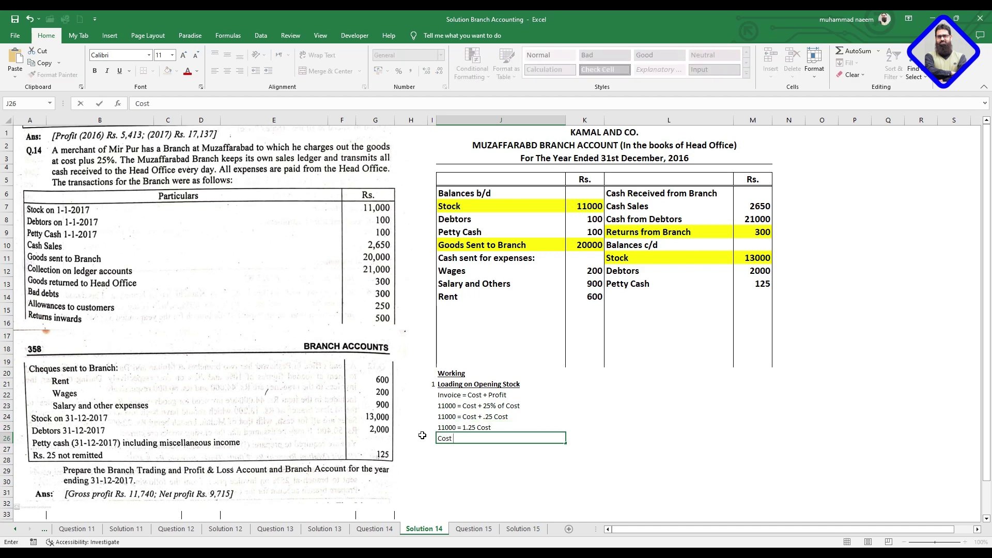
text( 10)
text(000/1.25)
Confirm the line Cost = 10000/1.25 and calculate =10000/1.25 (8000) beside it.
key(Return)
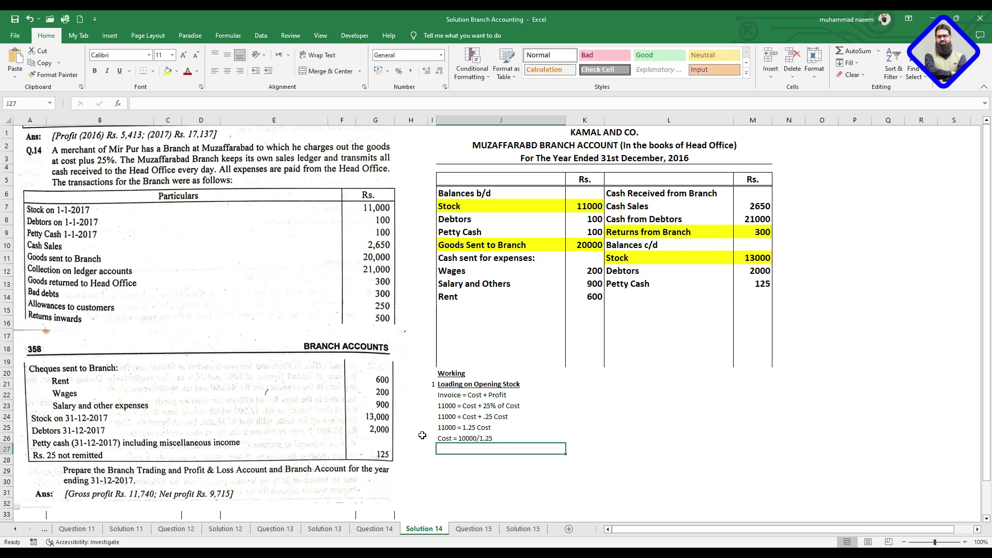
text(Cost =)
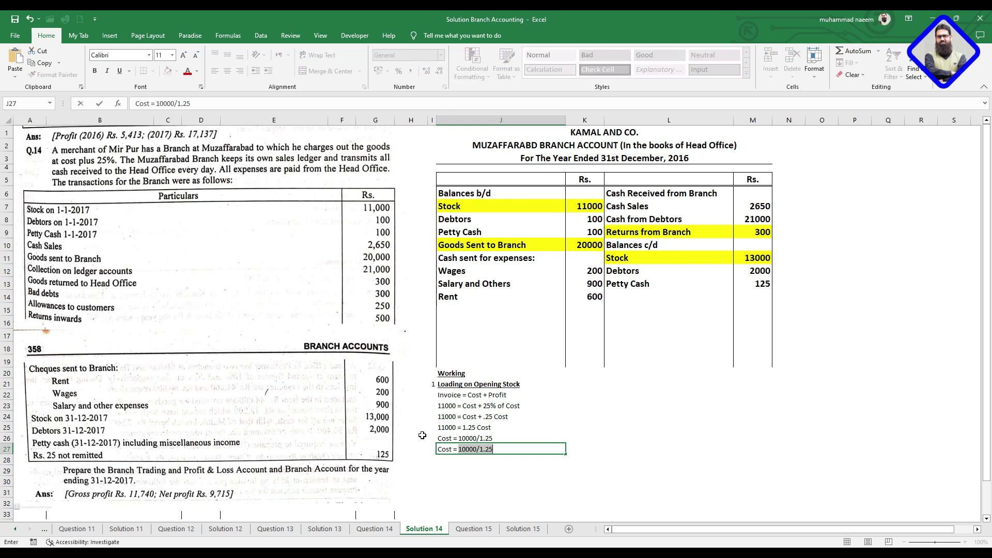
key(BackSpace)
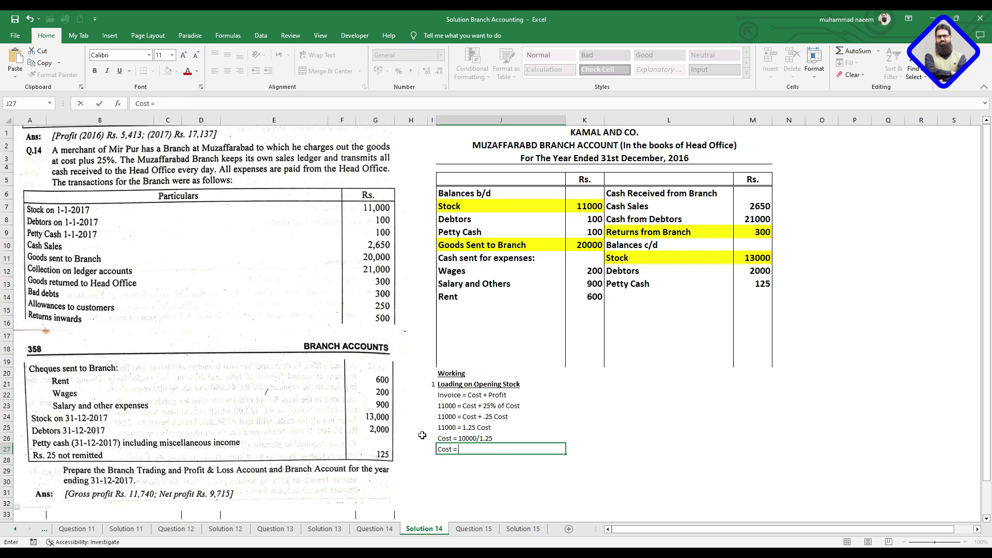
key(Tab)
key(Up)
key(Up)
key(Up)
key(Up)
key(Up)
text(= 10000/)
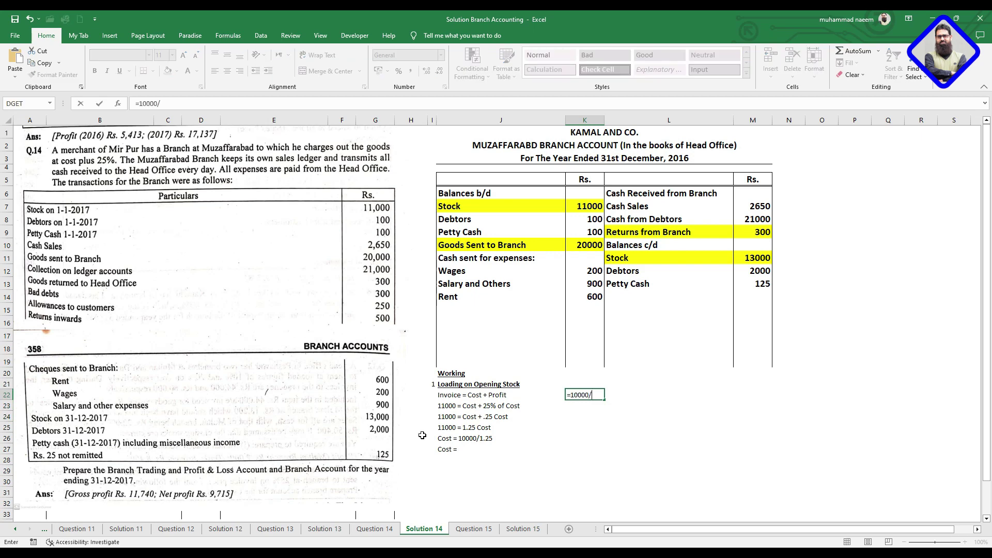
text(1.2)
text(5)
key(Return)
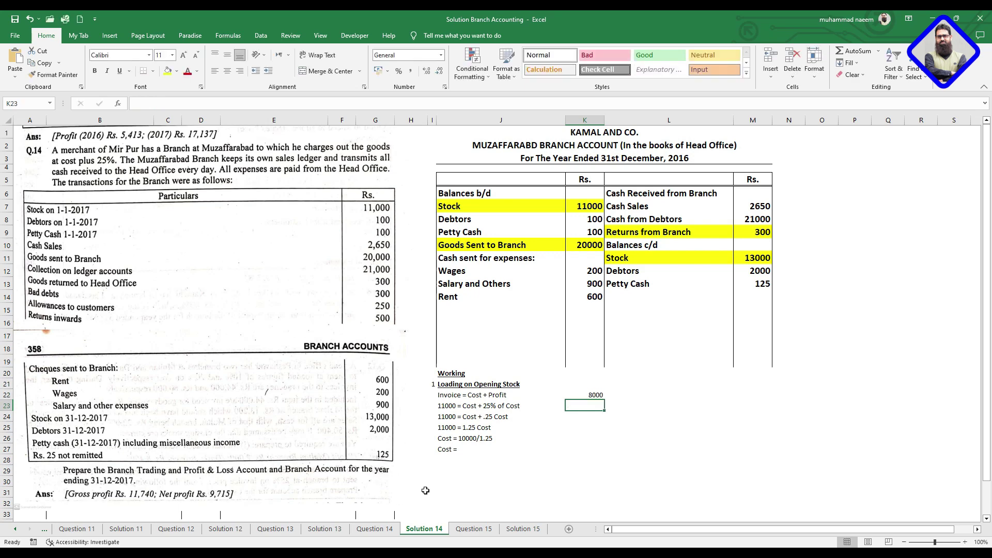
Complete the next working line to read Cost = Rs. 8000.
click(446, 451)
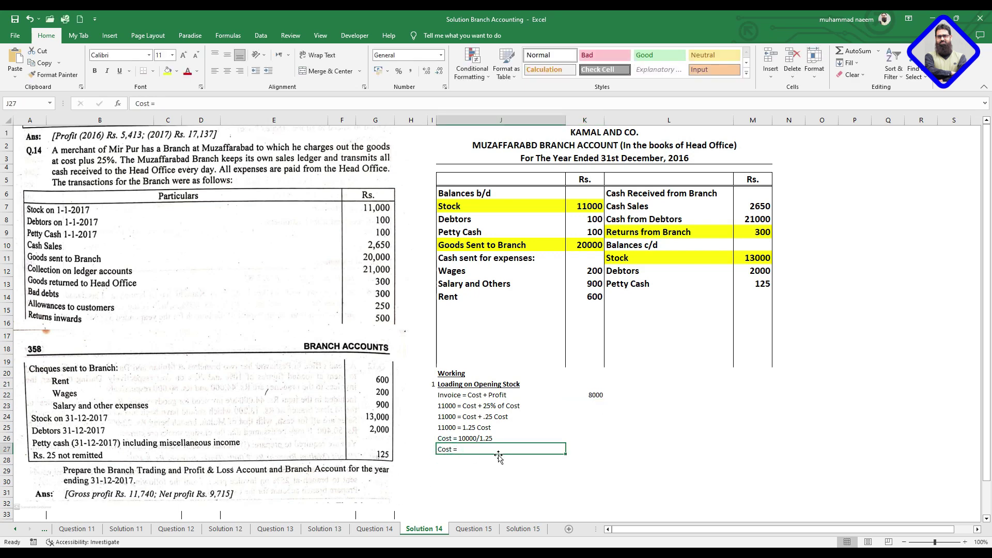
double_click(455, 451)
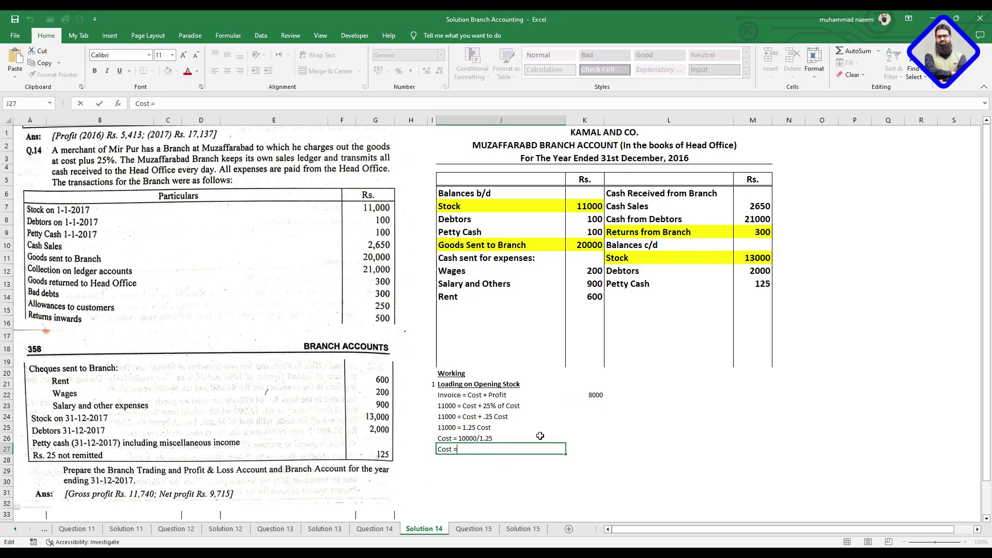
text(Rs. )
text(8000)
key(Return)
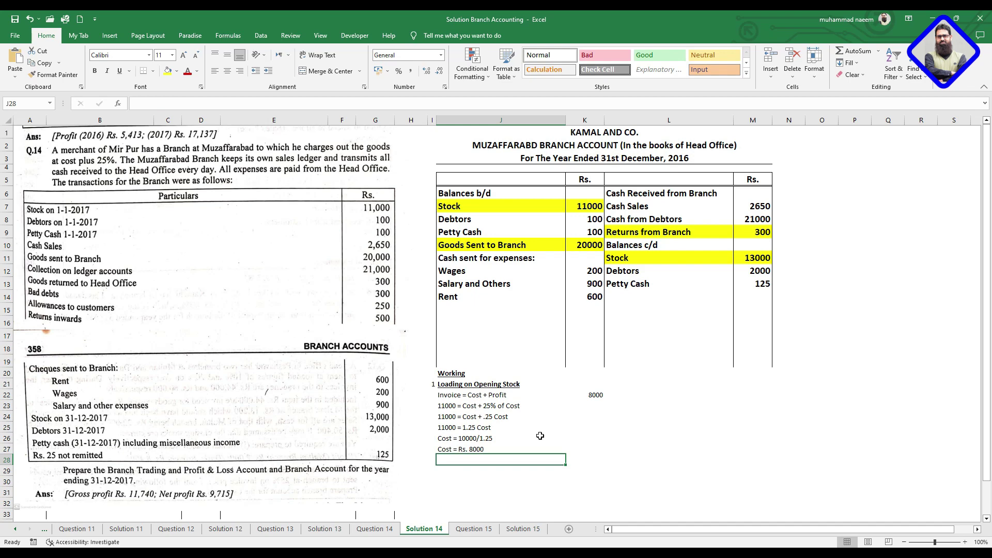
Add the line Loading / Profit included = Invoice - Cost, then 11000 - 8000 below it.
text(Loading)
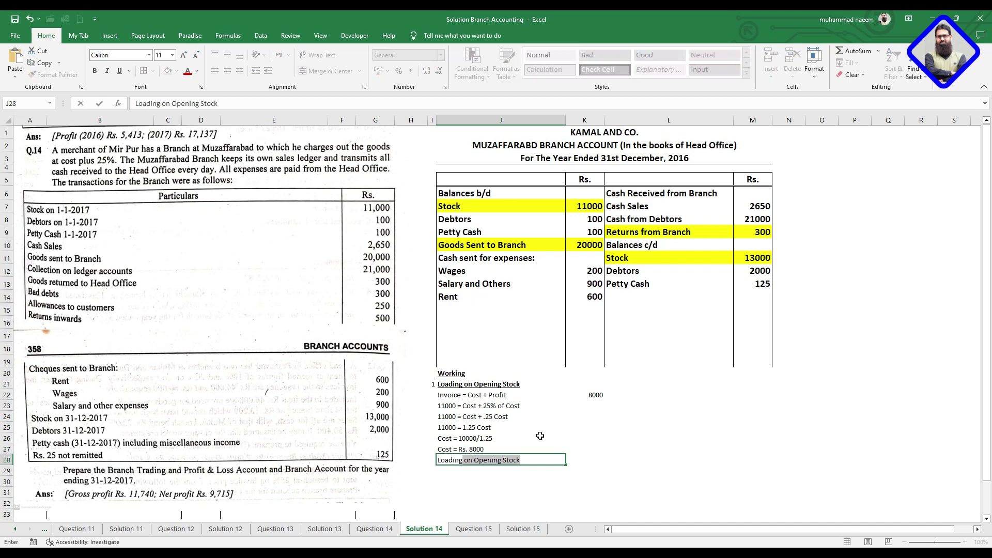
text(/)
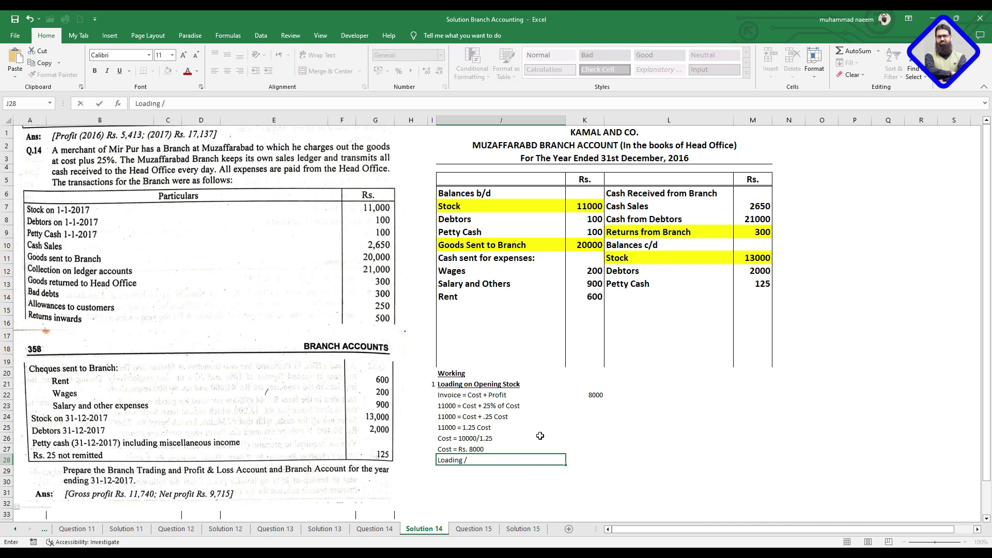
text( Profit included)
text( = )
text(Invoice - Cost)
key(Return)
key(ctrl+d)
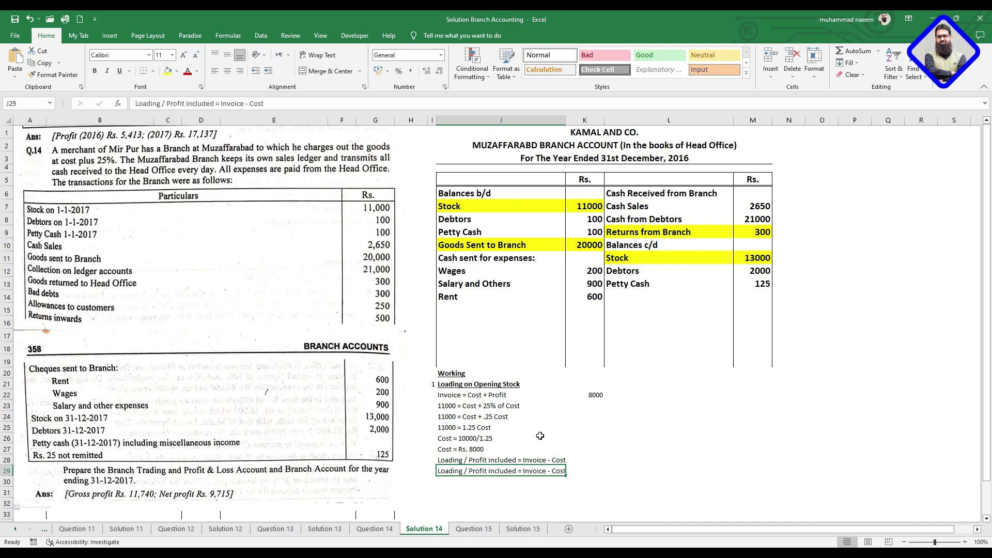
double_click(529, 471)
drag(523, 470, 546, 470)
text(11000)
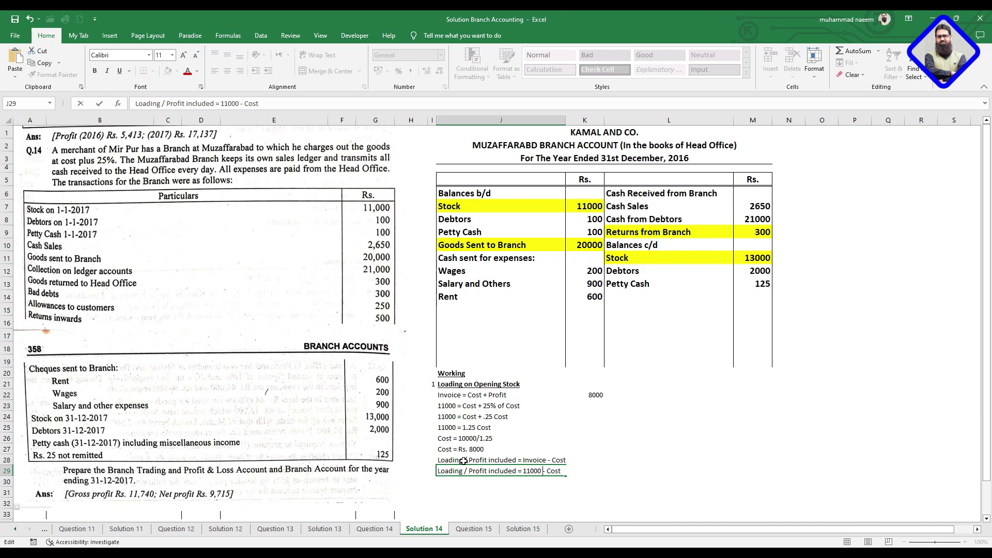
key(shift+Right)
key(shift+Right)
key(shift+Right)
key(shift+Right)
text(8000)
key(Return)
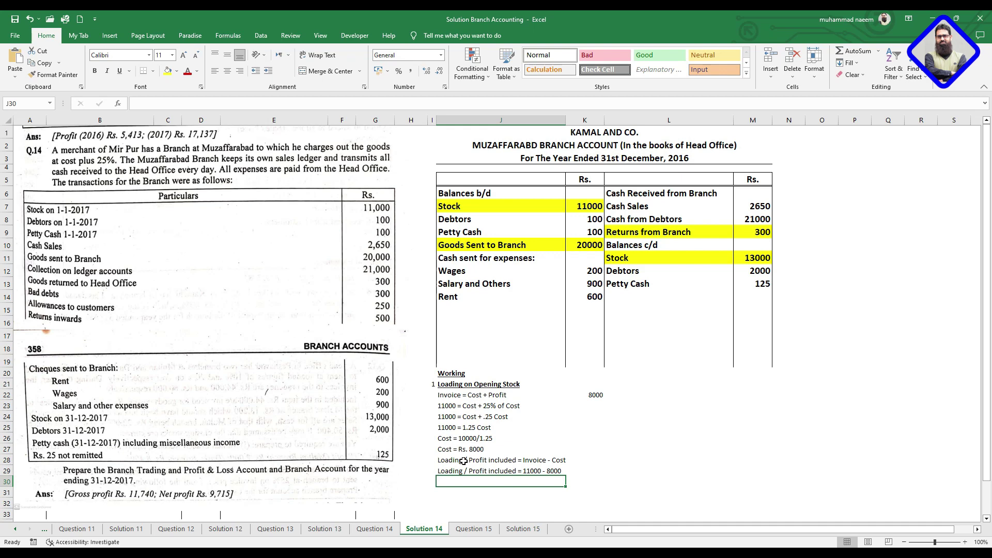
Correct the cost calculation in K22 to 11000/1.25, giving 8800.
key(Up)
key(Up)
key(Up)
key(Up)
key(Up)
key(Up)
key(Up)
key(Right)
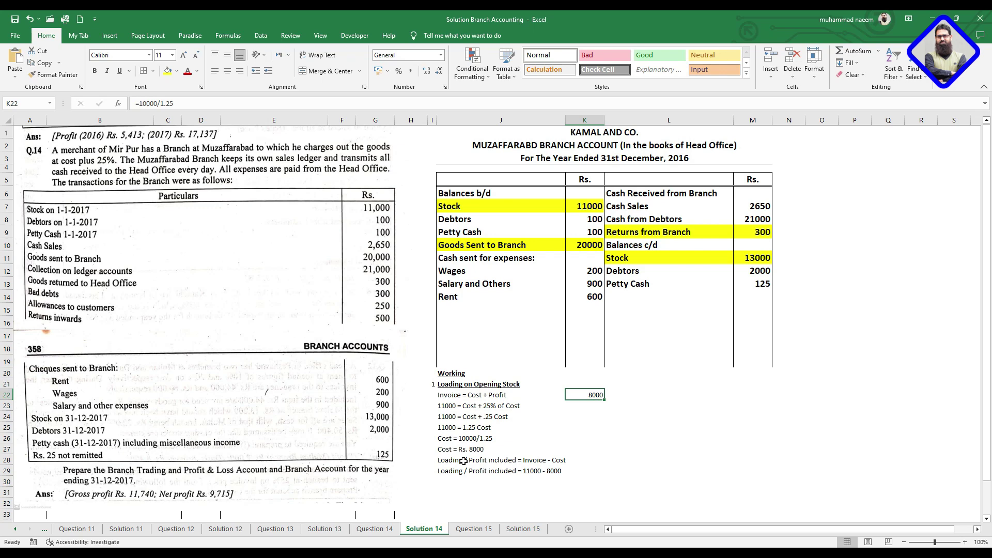
text(=11000)
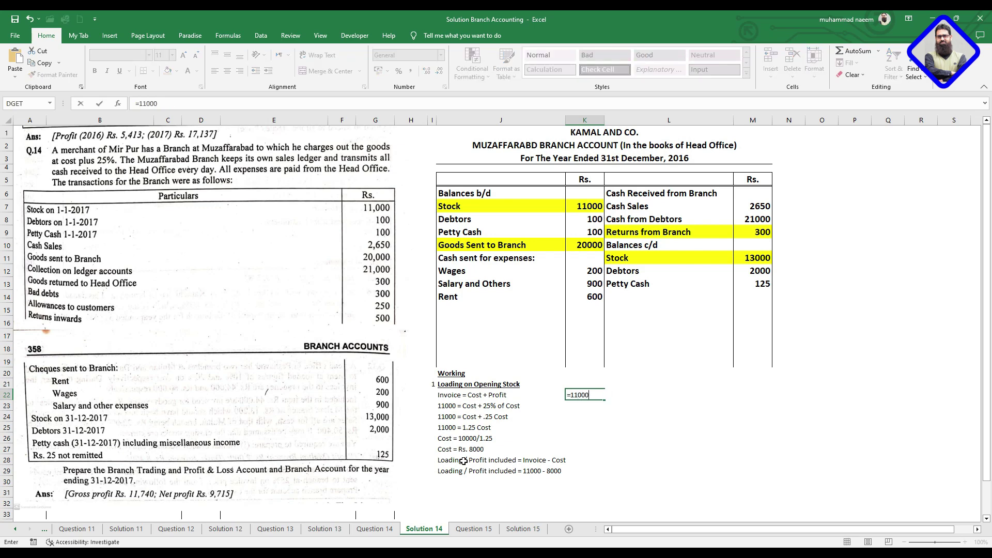
text(1.25)
key(Return)
key(Up)
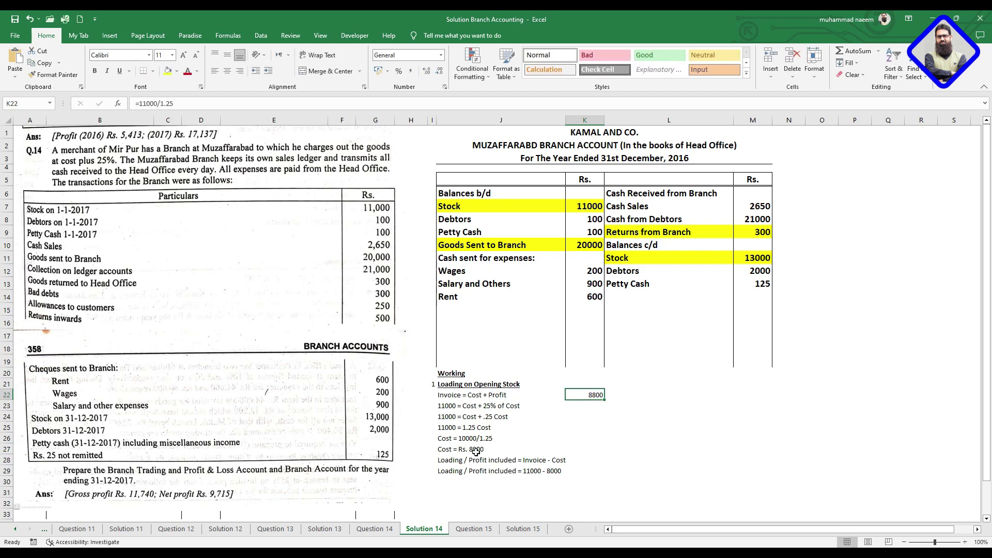
Change the cost line to Rs. 8800 and the subtraction line to 11000 - 8800.
click(473, 469)
click(478, 448)
double_click(478, 449)
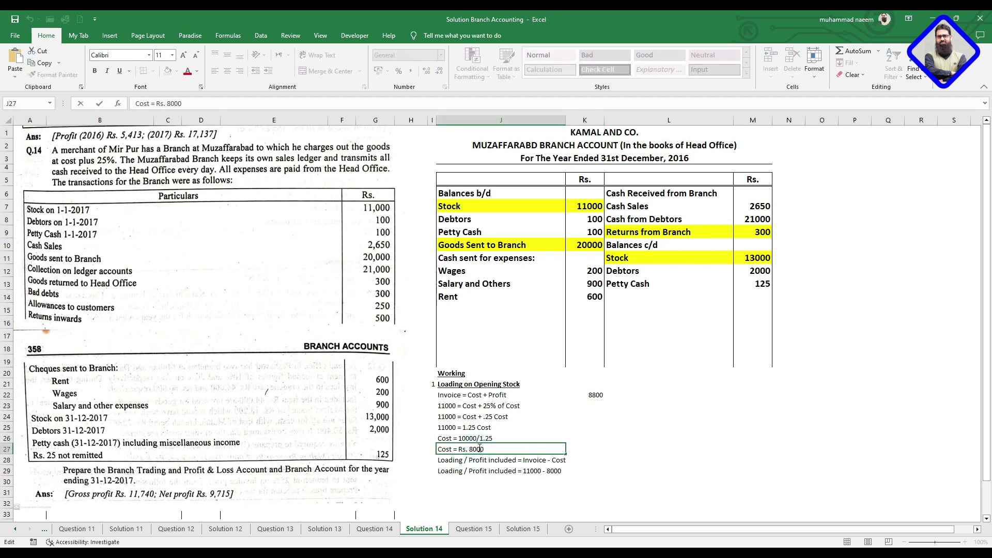
key(shift+Left)
text(8)
key(Return)
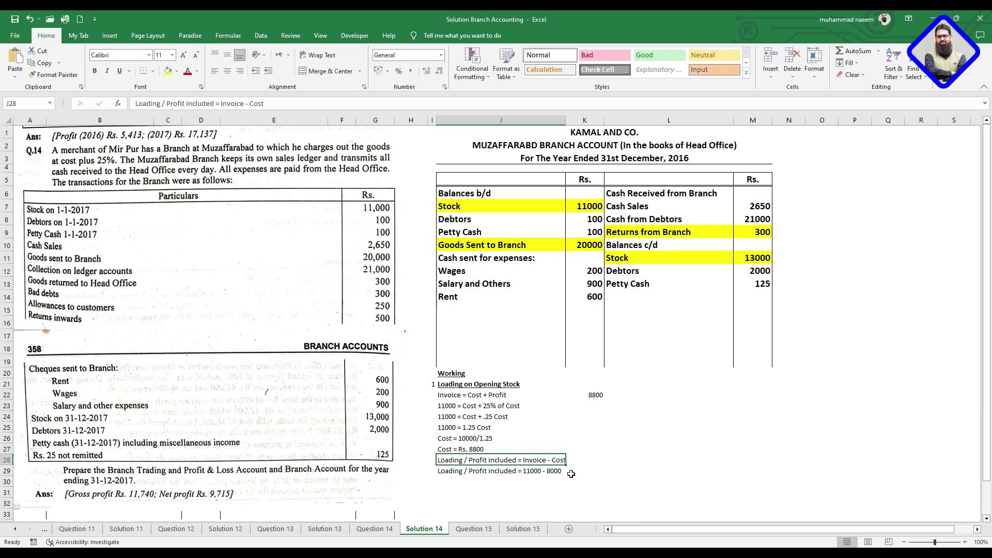
double_click(540, 471)
drag(553, 471, 558, 472)
text(8)
key(Return)
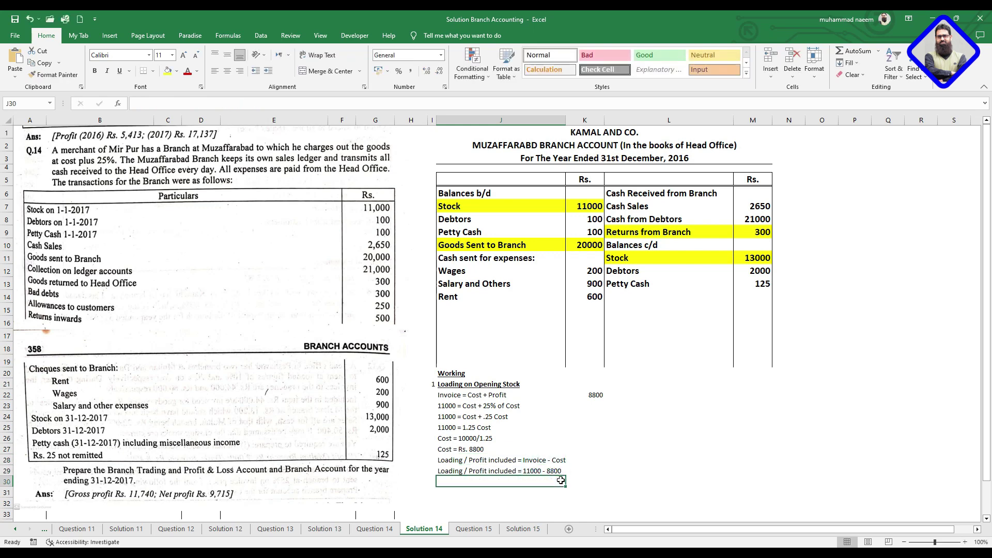
Add the loading result Rs. 2200 below and highlight it in yellow.
key(ctrl+d)
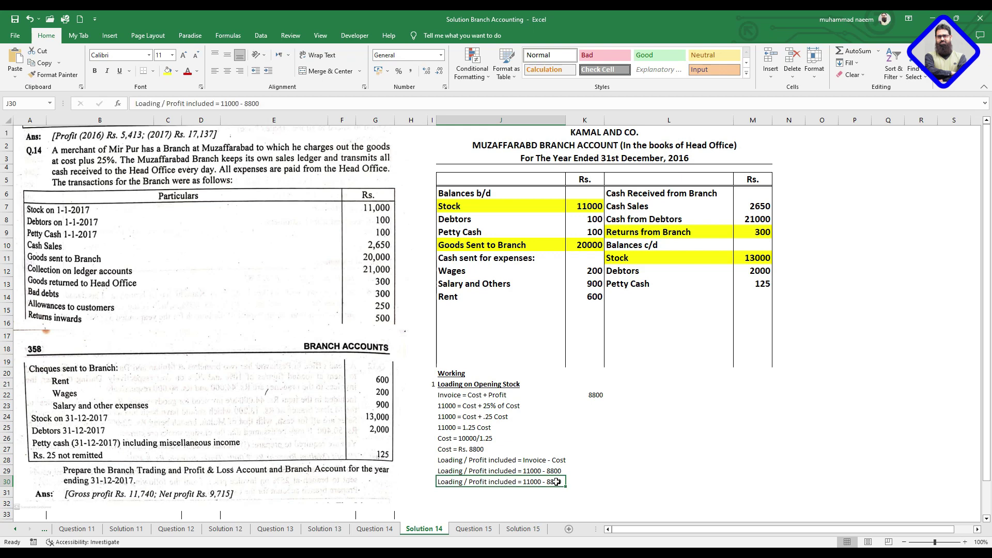
double_click(526, 482)
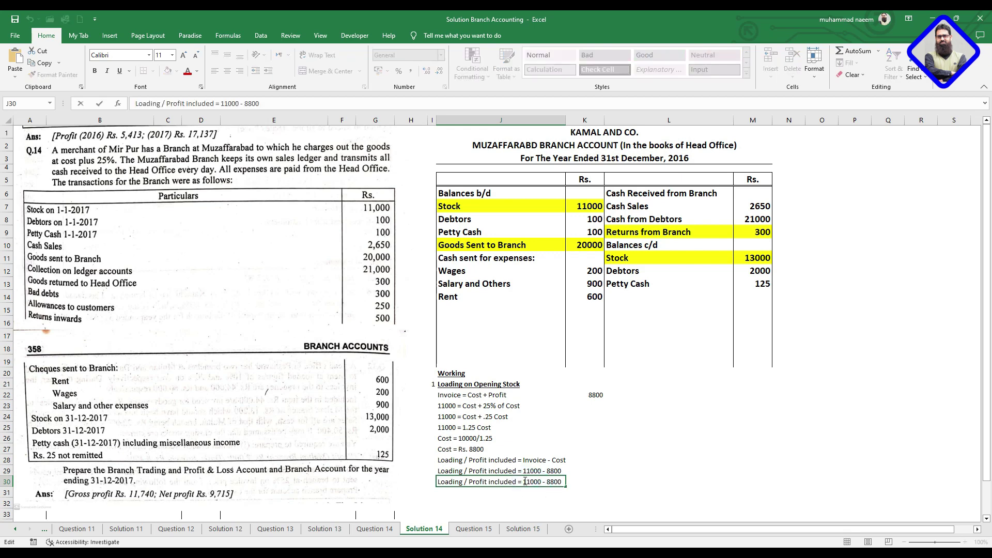
drag(523, 481, 563, 482)
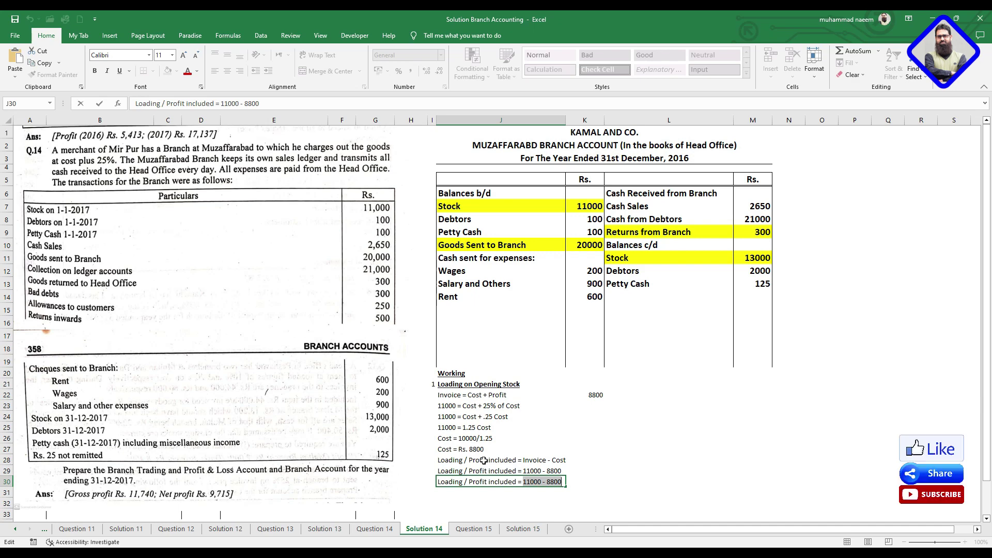
text(Rs. 2200)
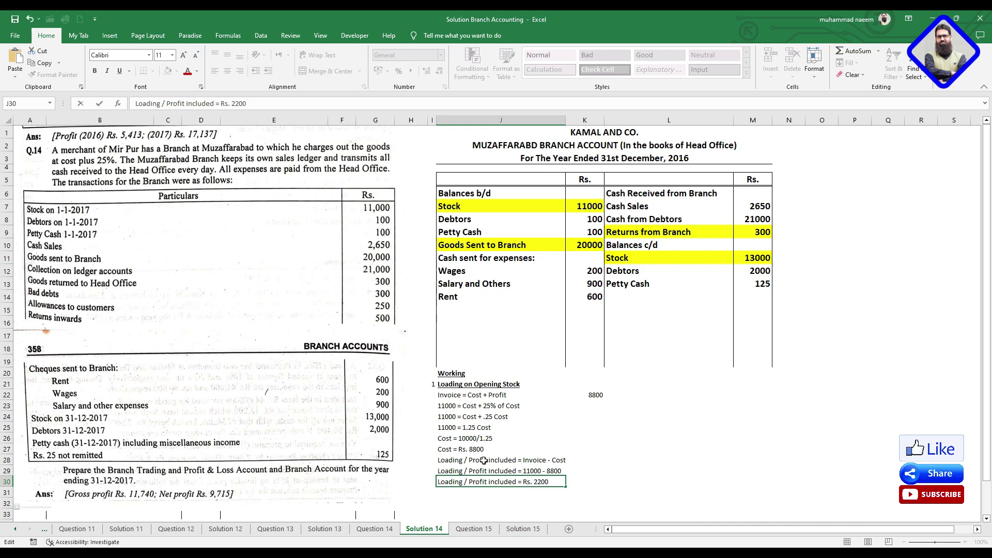
key(ctrl+Return)
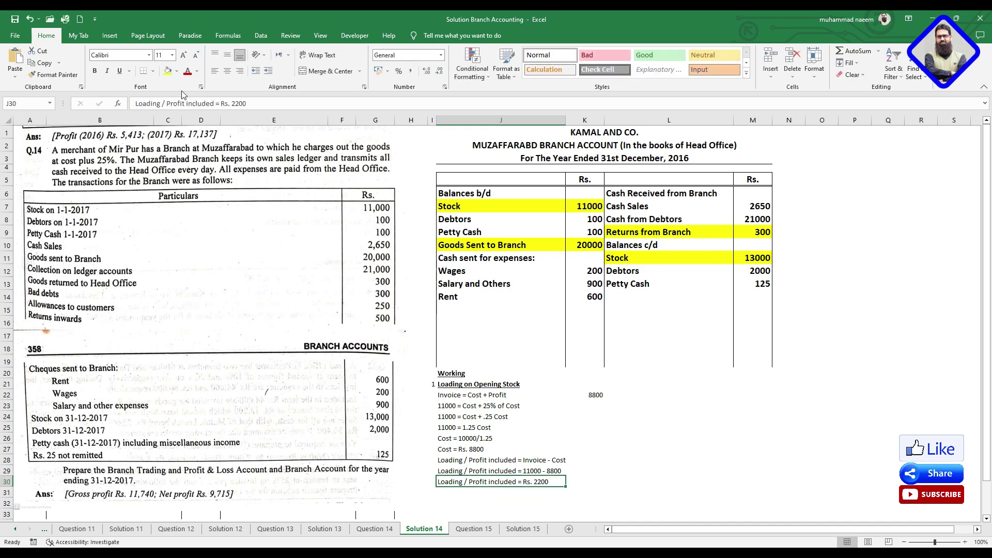
click(167, 71)
Credit Loading on Op. Stock (w-1) with 2200 below Petty Cash.
click(626, 299)
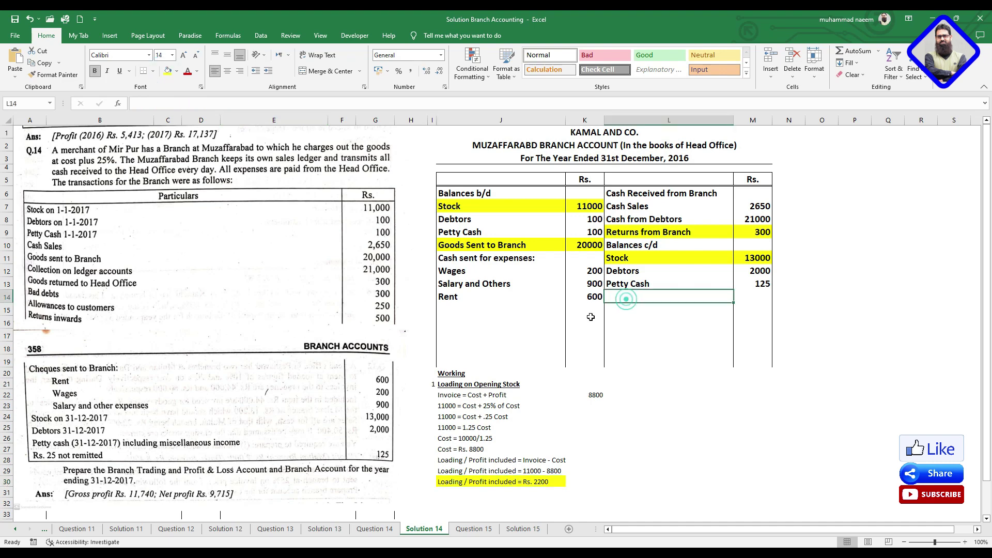
text(Loading on )
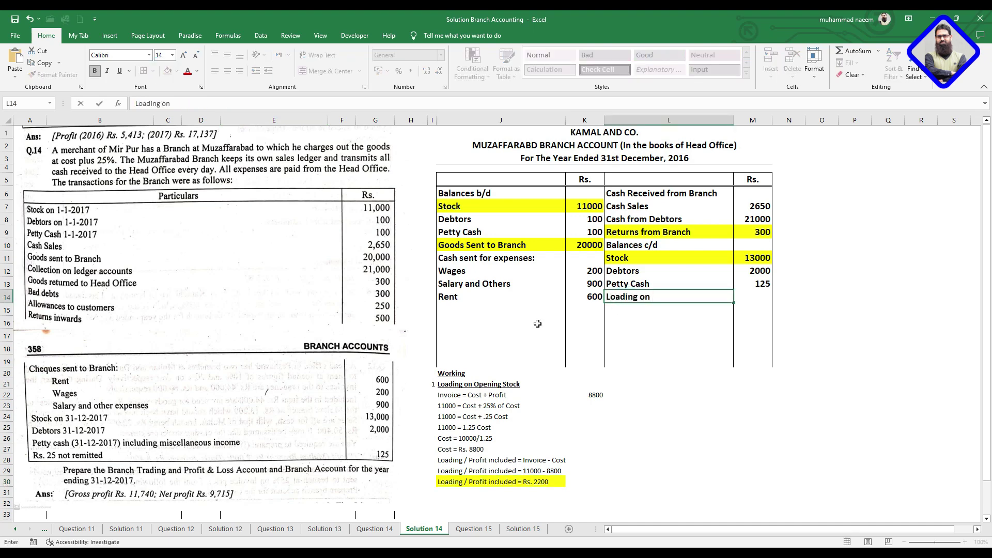
text(Op. Stock)
key(Tab)
text(2200)
key(Left)
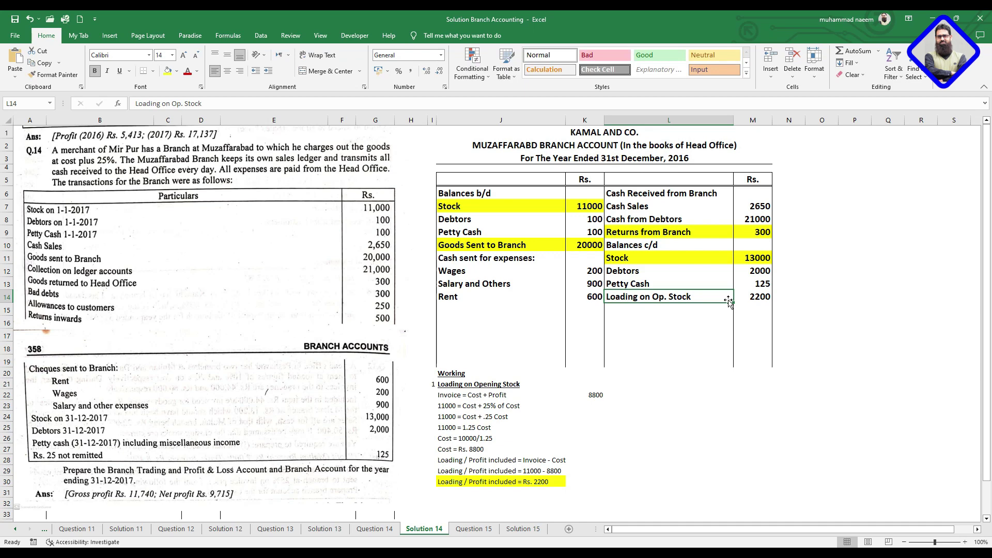
double_click(713, 299)
text((w-1))
key(Return)
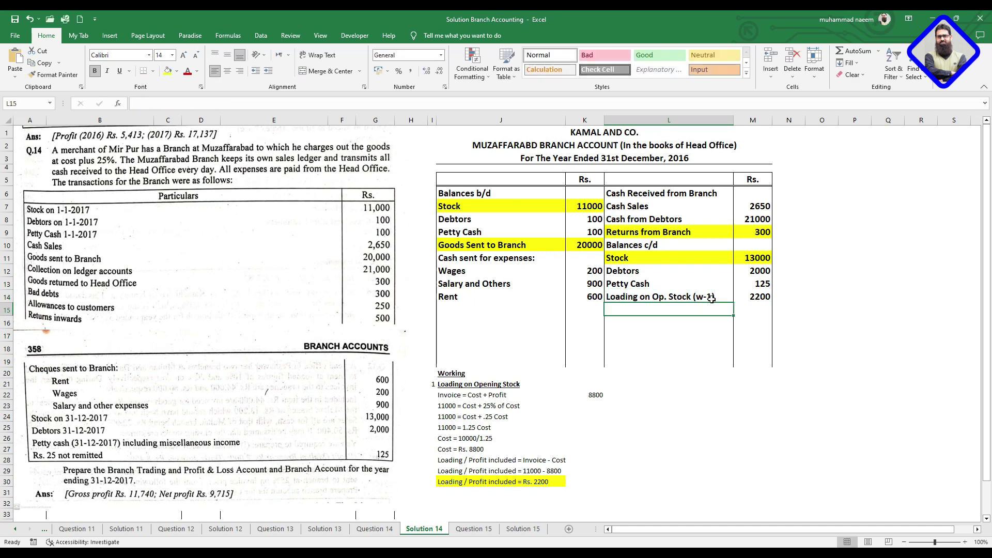
Add the credit label Loading on Goods Sent (w-2) on the next row.
text(Loading)
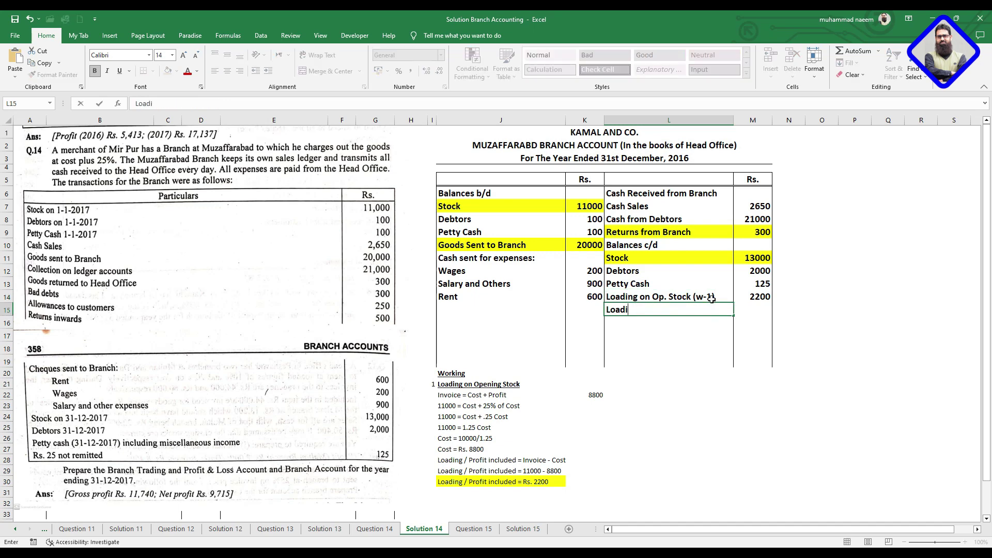
text( on Goods Sent )
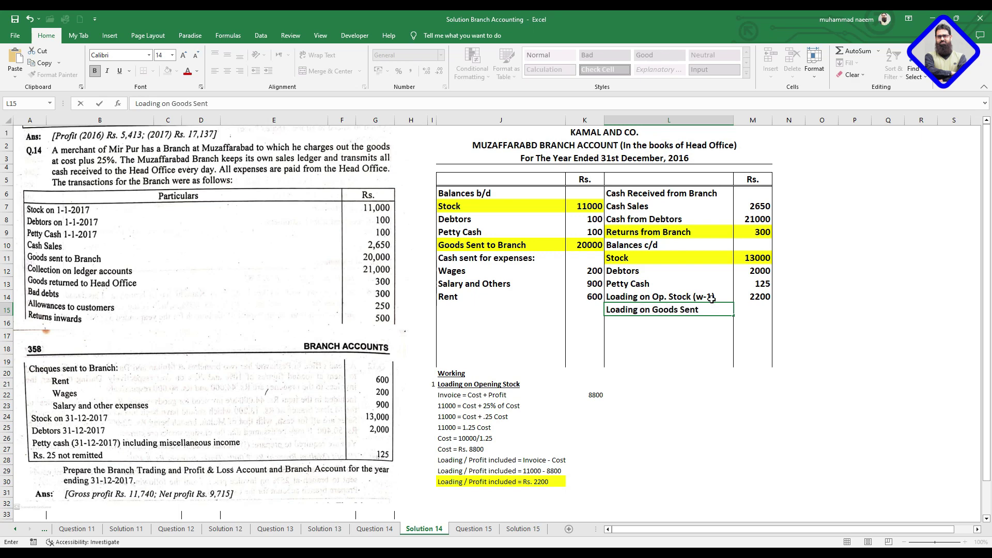
text((w-2))
key(Return)
key(Return)
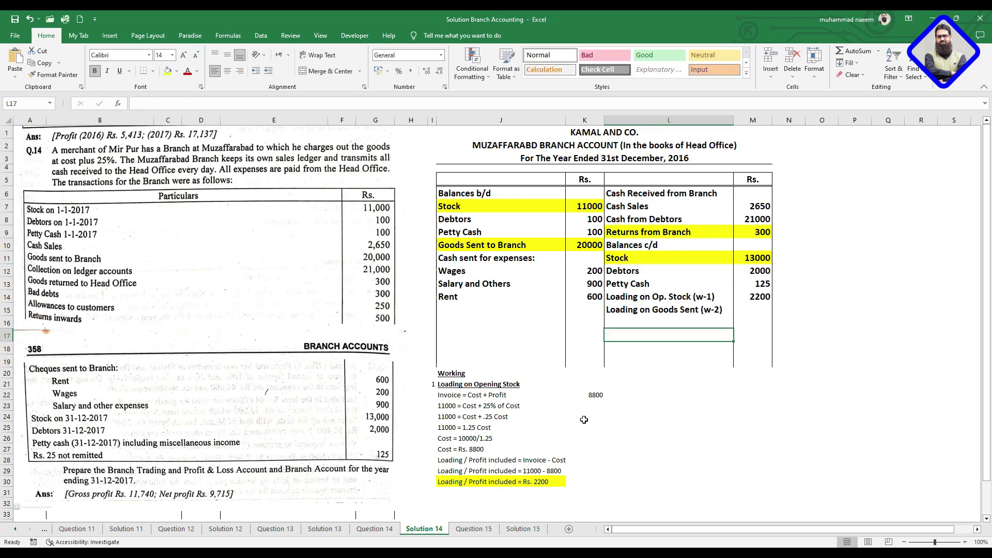
click(589, 403)
Clear the stray 8800 figure from cell K22.
key(Up)
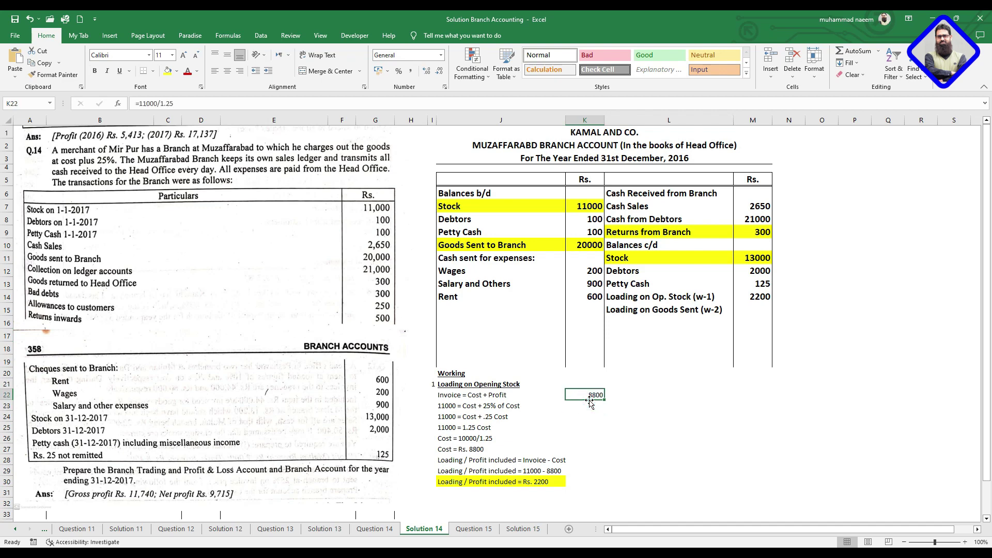
key(BackSpace)
key(Return)
key(Up)
key(Up)
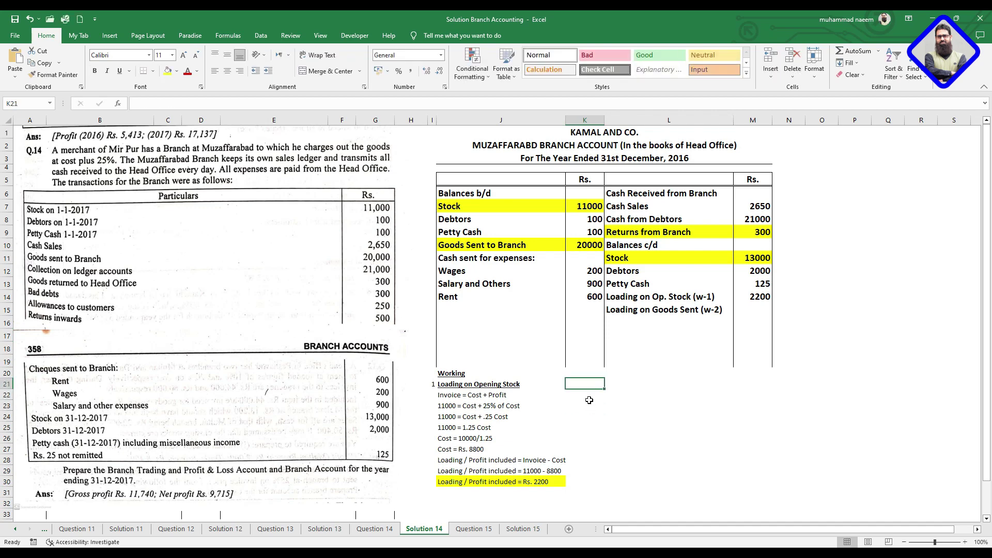
Apply a border to cells K21:K30 beside the working notes.
drag(588, 385, 590, 402)
key(shift+Down)
key(shift+Down)
key(shift+Down)
key(shift+Down)
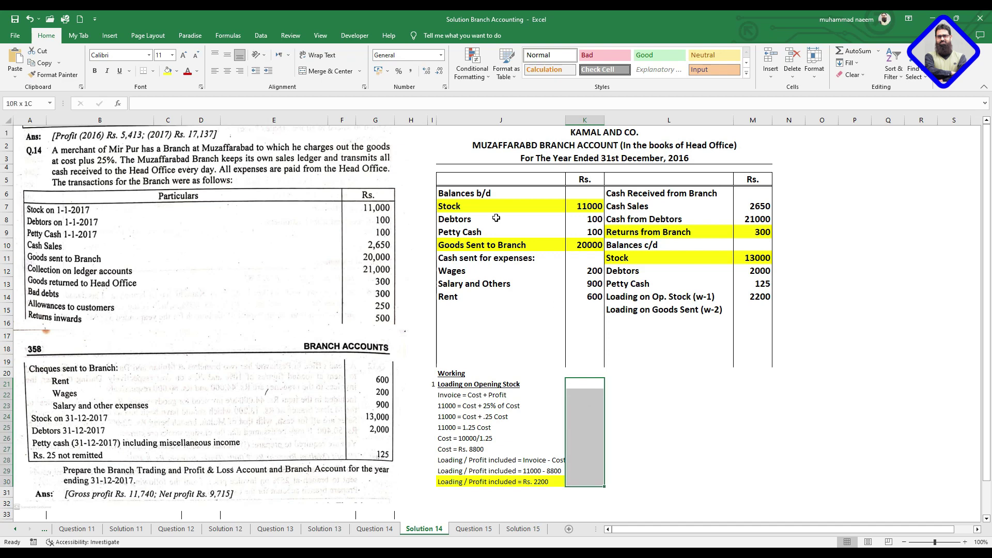
click(153, 76)
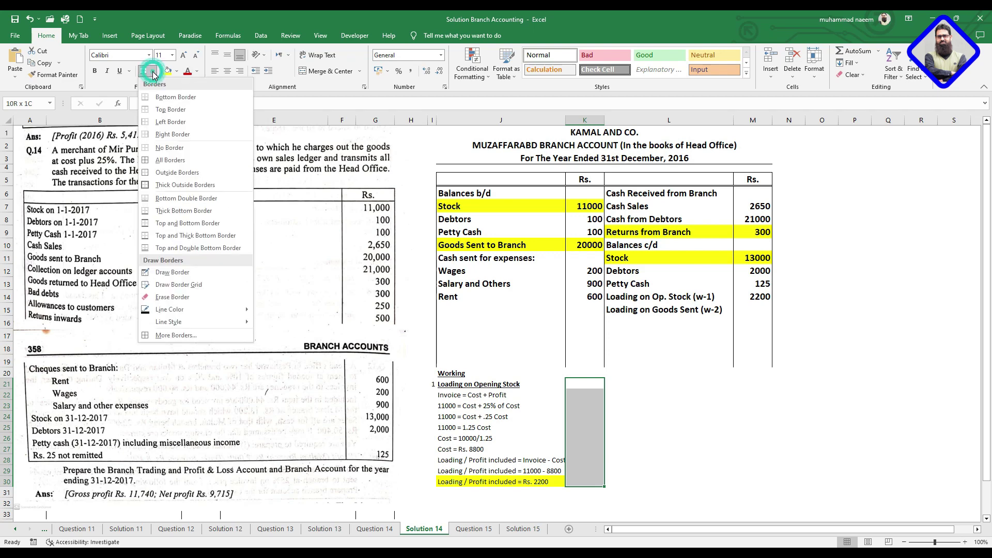
click(148, 118)
click(594, 374)
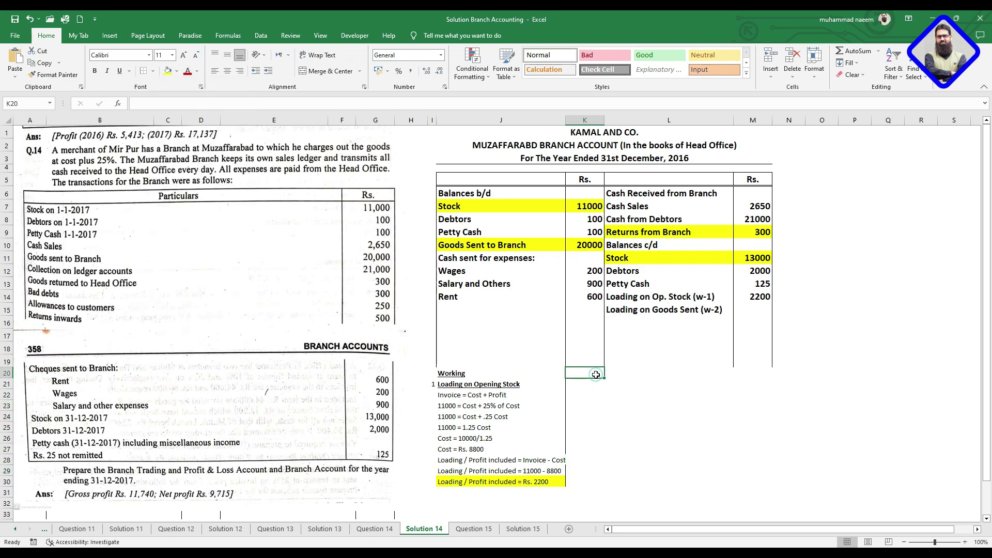
Narrow the spacer column I and widen the particulars column J.
drag(426, 121, 404, 122)
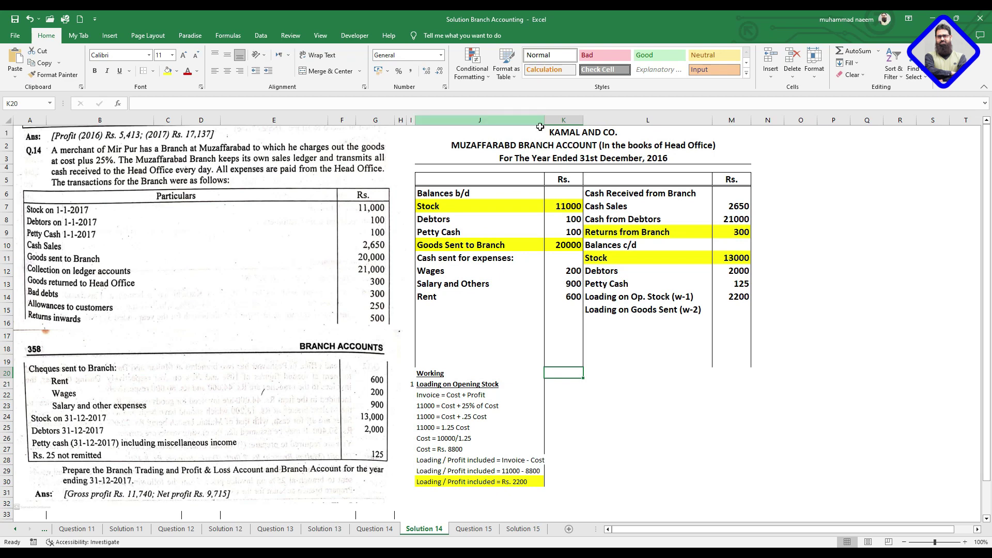
drag(545, 121, 550, 121)
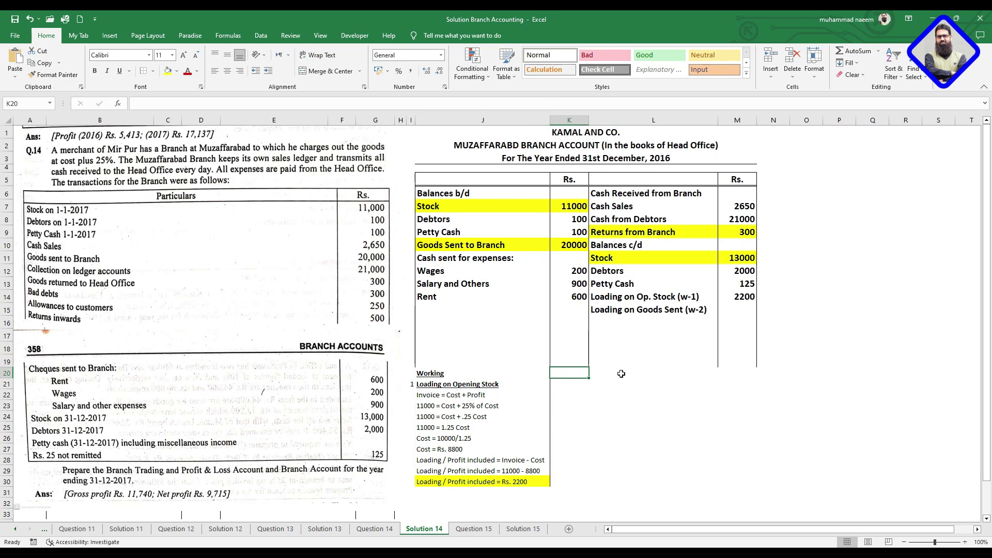
click(577, 405)
click(577, 385)
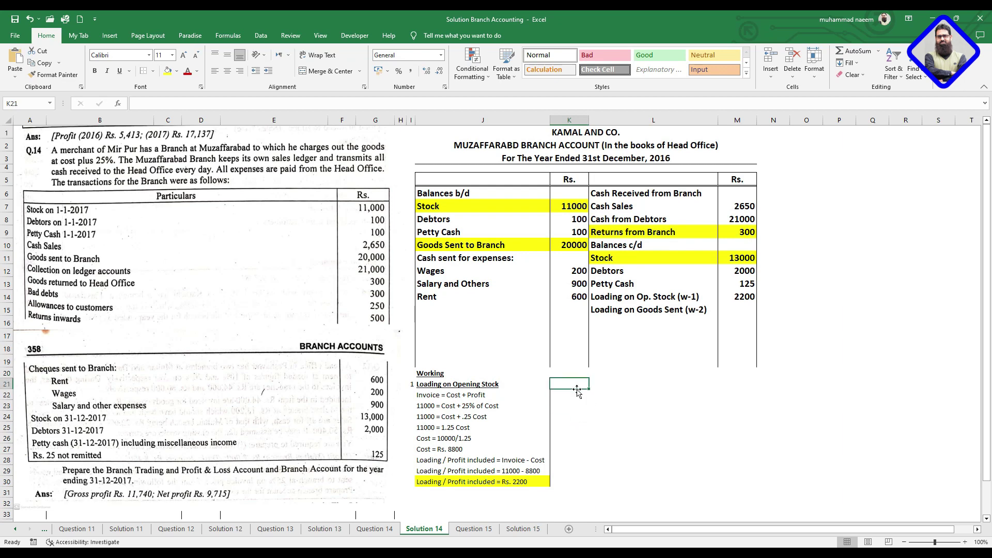
Number working 2 and add the bold, underlined heading Loading on Goods Sent (Net).
text(2)
key(Tab)
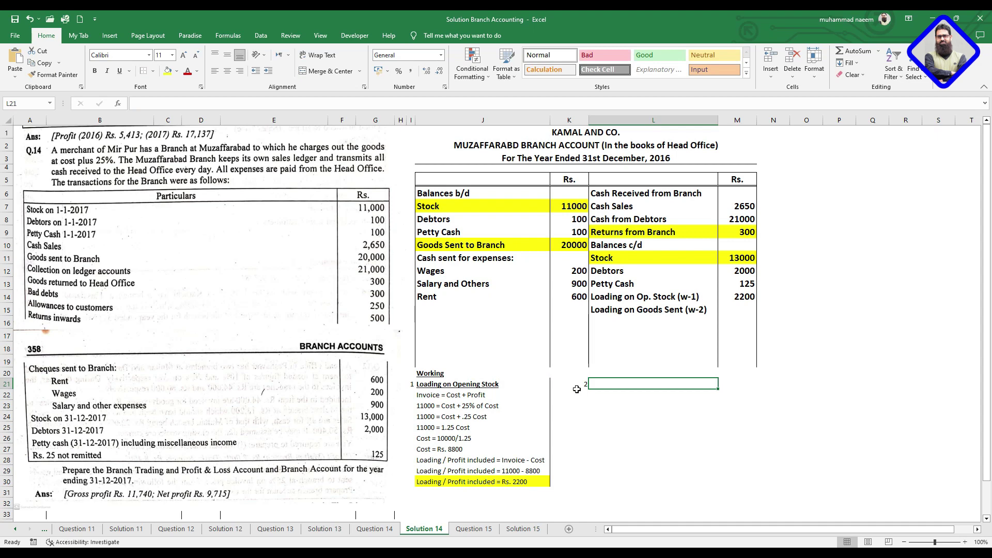
text(Loading on )
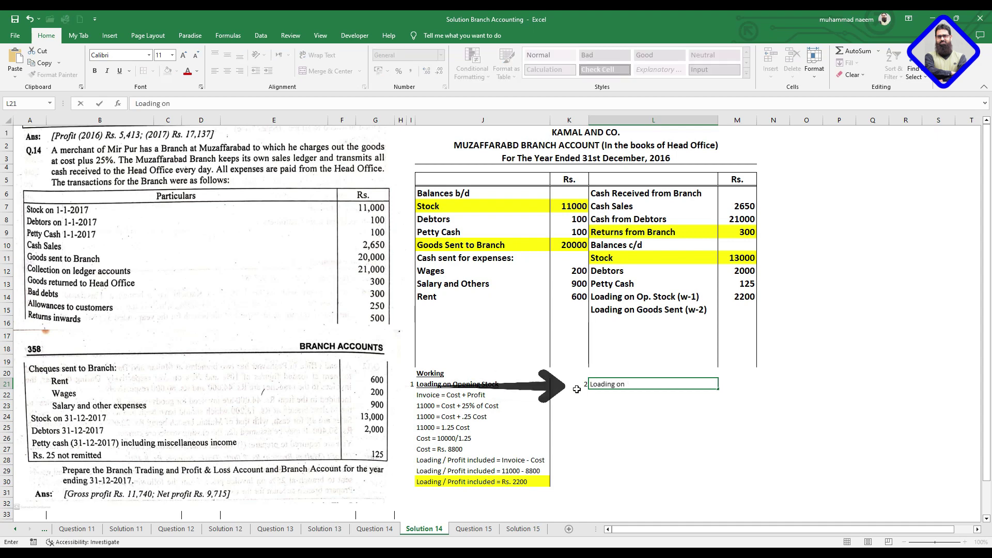
text(Goog)
key(BackSpace)
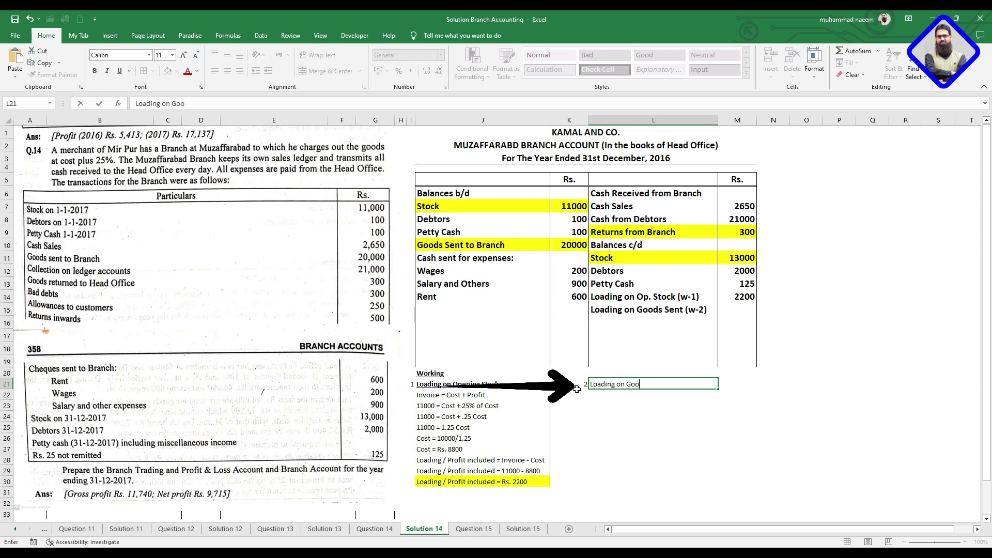
text(ds )
text(Sent (Net)
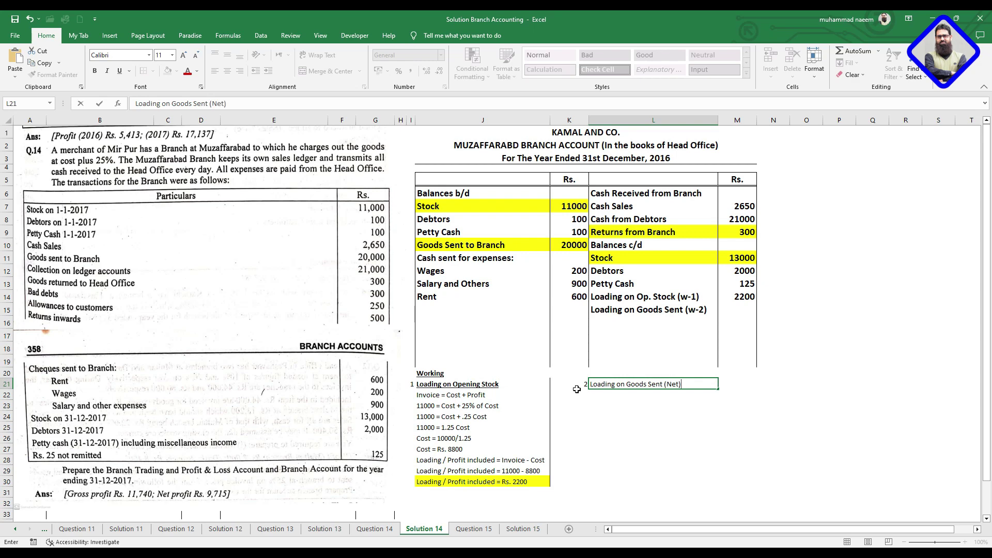
key(ctrl+Return)
key(ctrl+b)
key(ctrl+u)
key(Return)
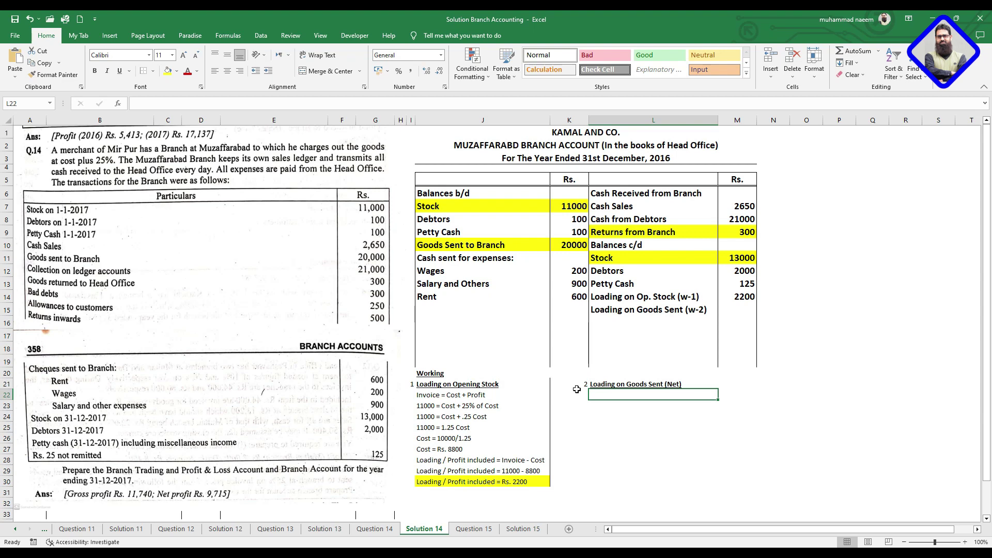
Add Net Goods Sent = Goods Sent - Returns, followed by the figures 20000 - 300.
text(Net Goods Sent = )
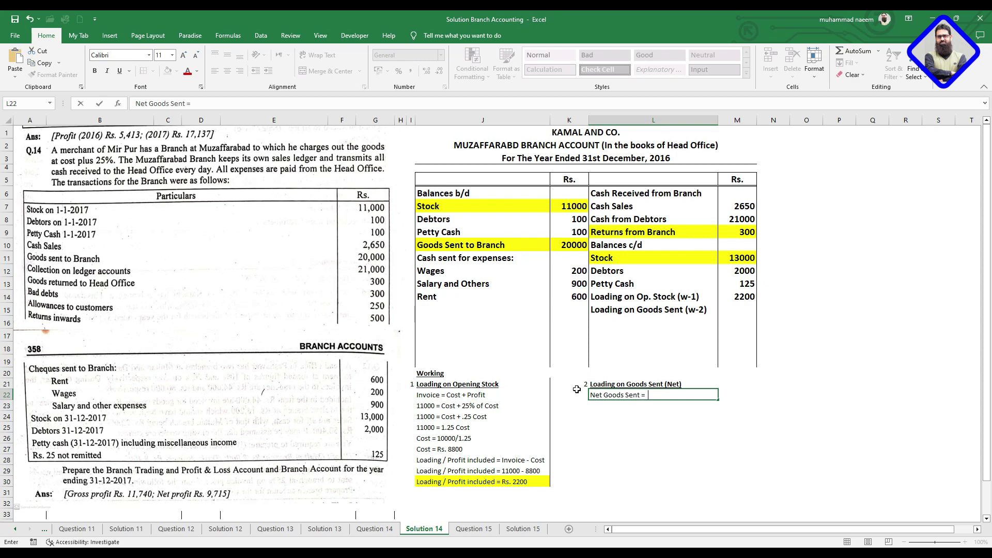
text(Goods S)
text(ent - )
text(Returns)
key(Return)
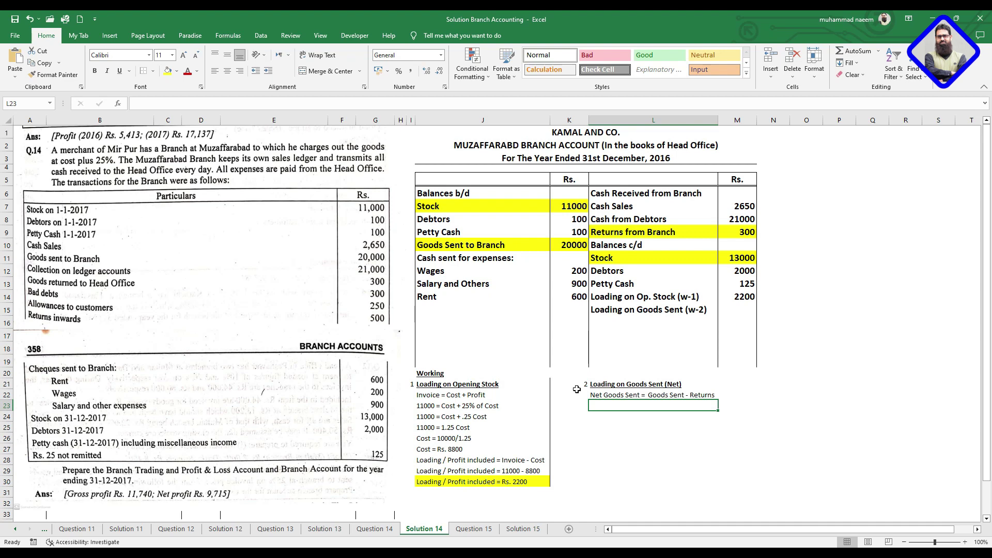
key(ctrl+d)
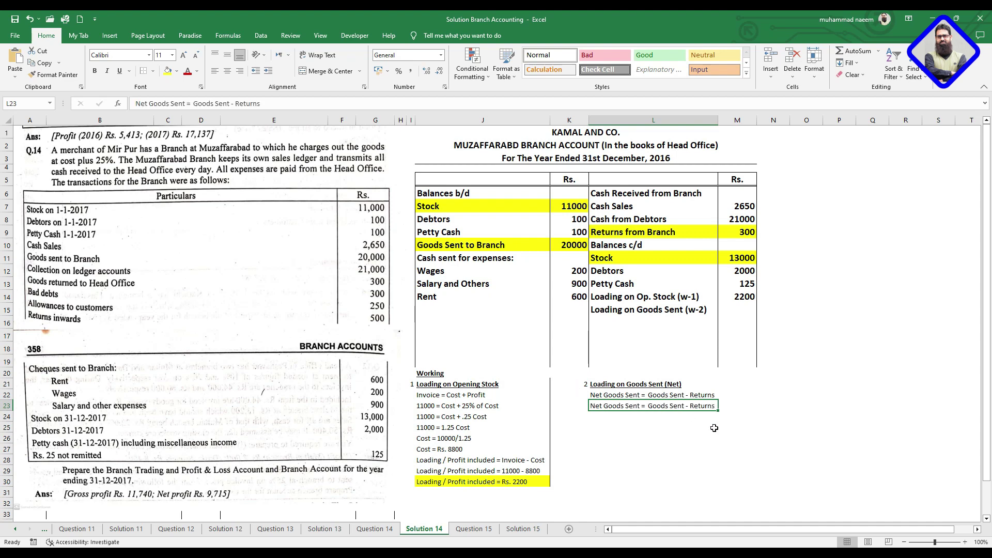
double_click(687, 406)
drag(648, 406, 686, 406)
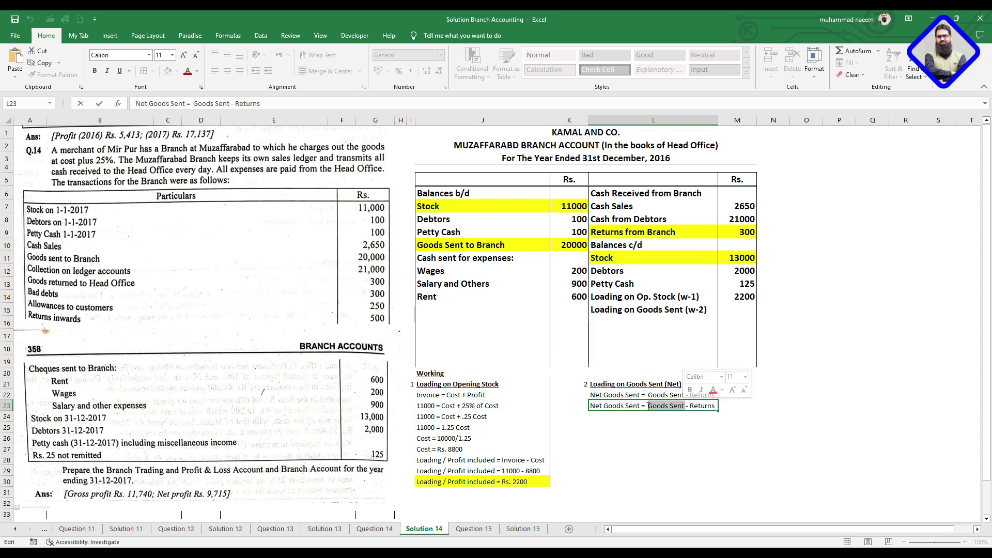
text(20000)
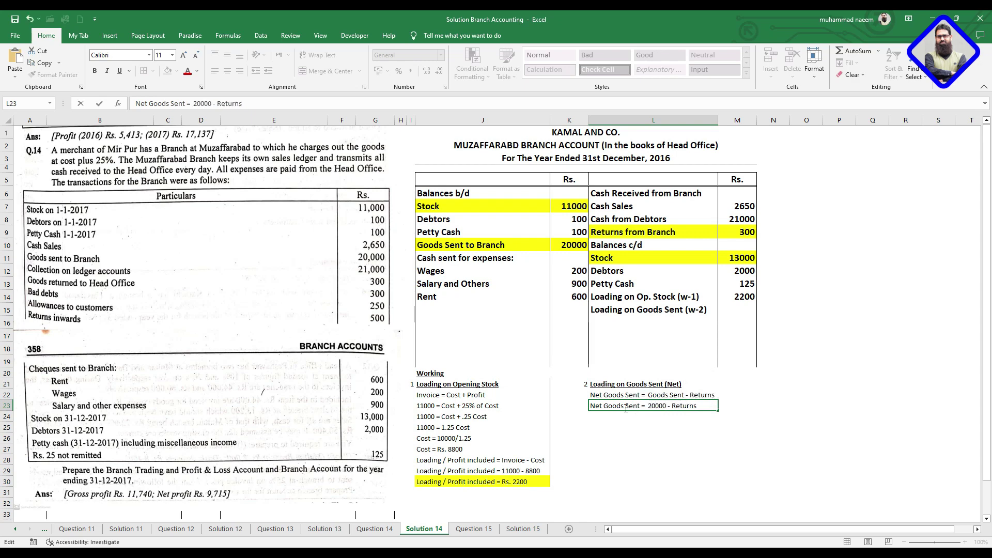
key(Right)
key(Right)
key(Right)
key(shift+End)
text(300)
key(Return)
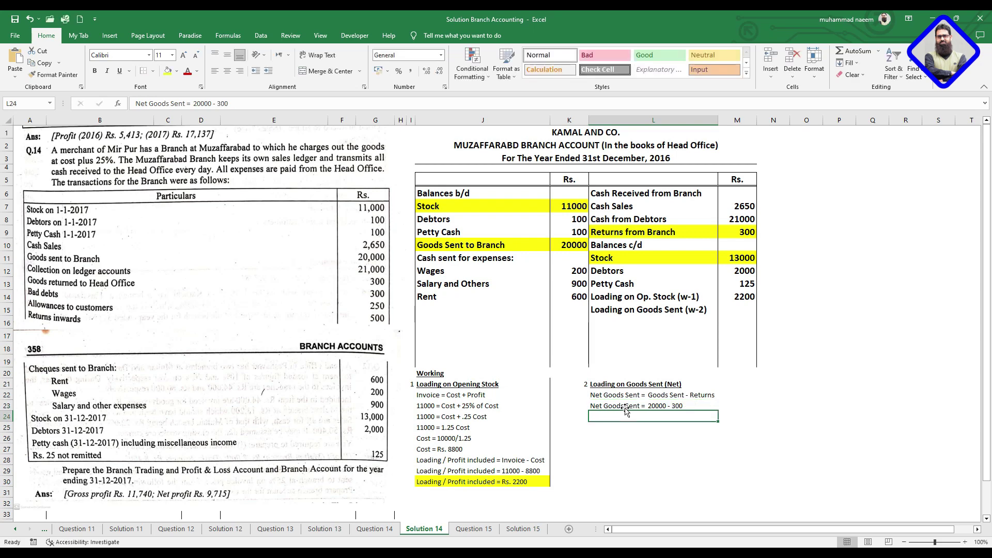
Add the line showing net goods sent of 19700.
key(ctrl+d)
double_click(650, 416)
drag(648, 416, 682, 417)
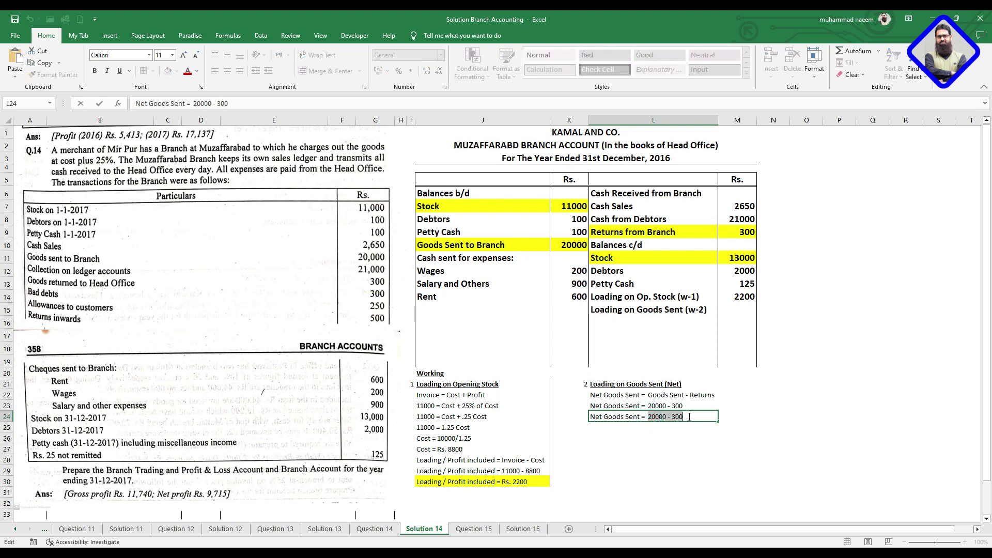
text(19700)
key(Return)
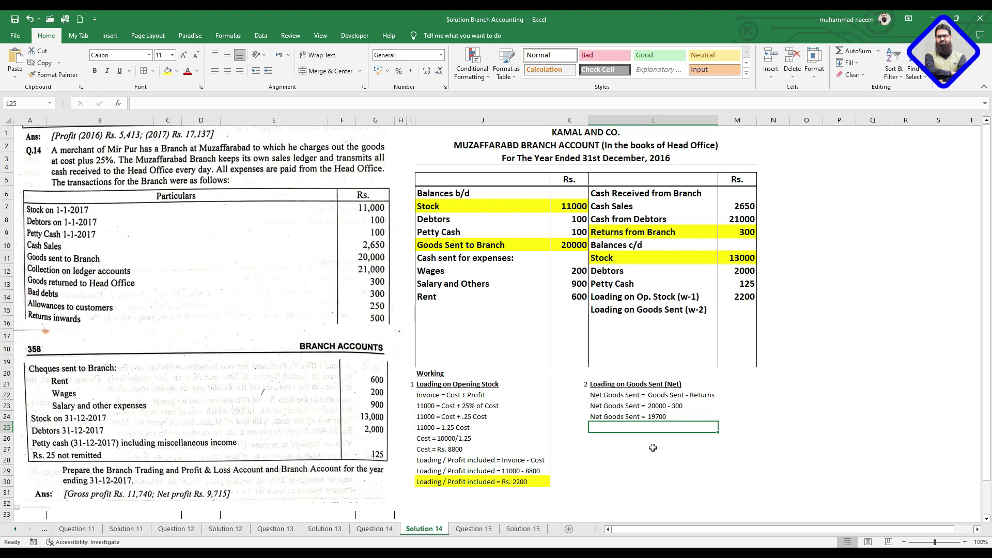
Add the line Invoice = Cost + Profit and copy it down for editing.
text(Invoice = Cost +)
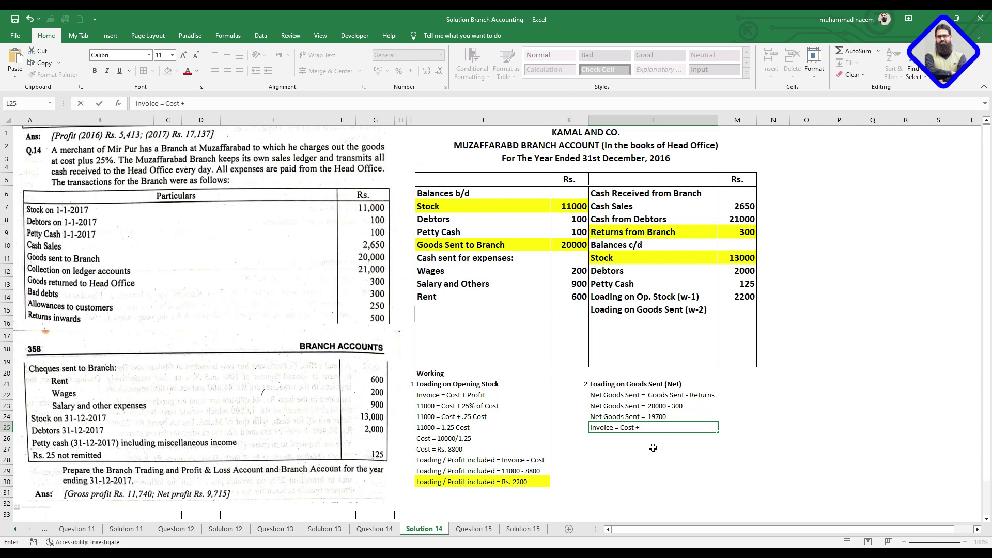
text( Profit)
key(Return)
key(ctrl+d)
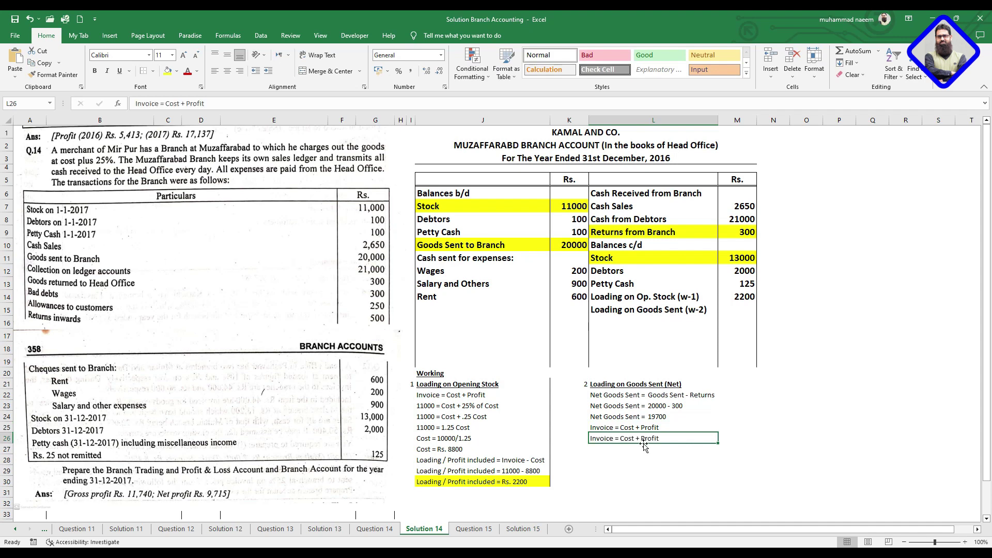
double_click(636, 438)
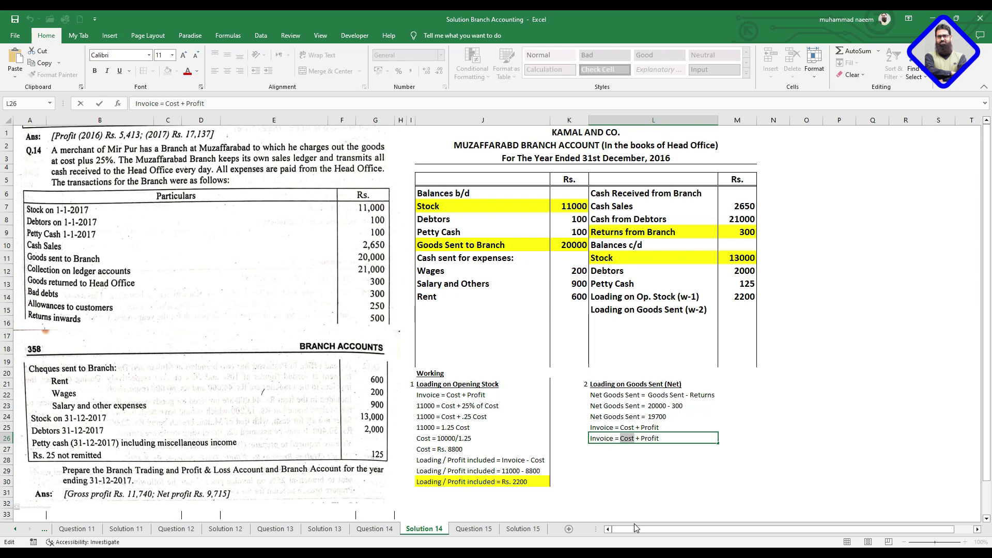
Replace the copied invoice line in L26 with Cost = 19700/1.25.
text(197)
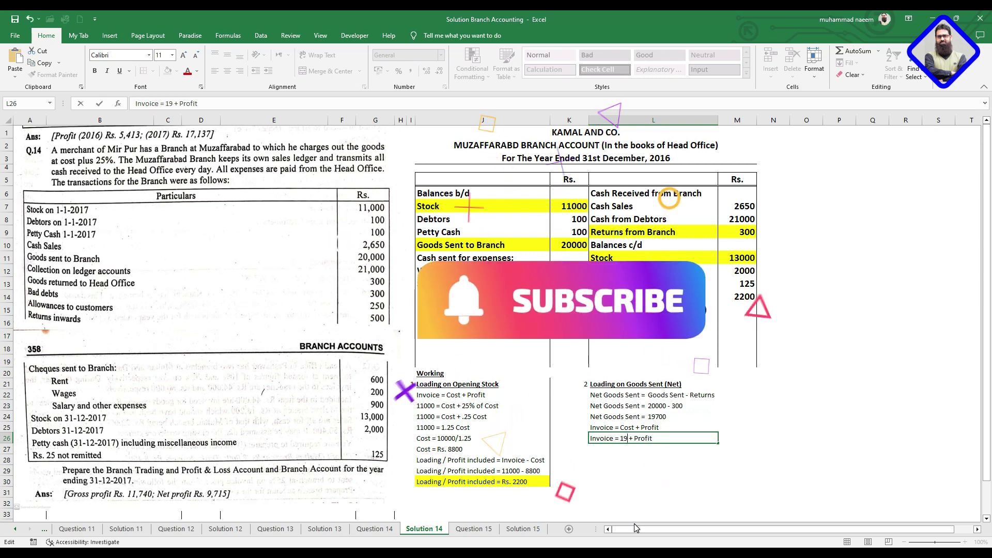
text(00)
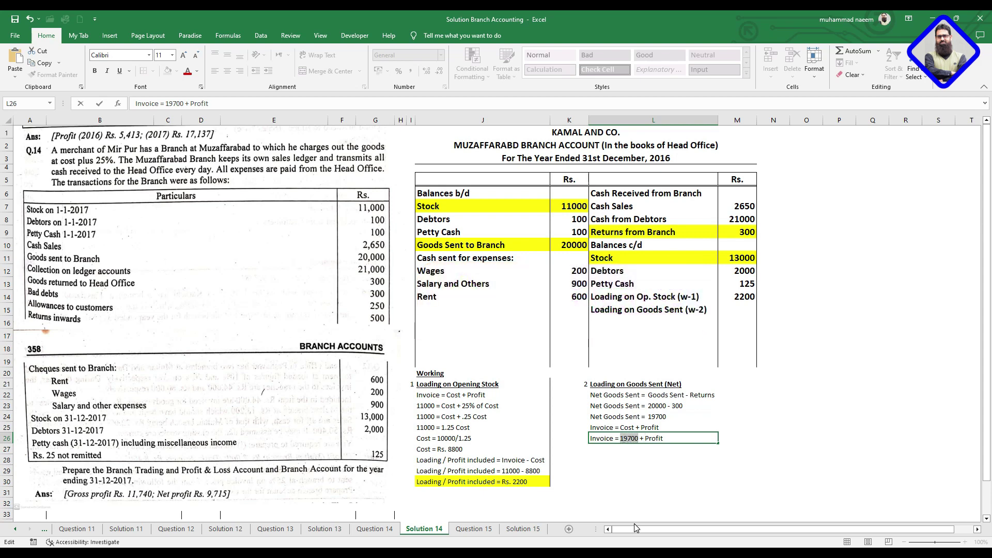
key(Right)
key(Right)
key(Right)
key(BackSpace)
key(BackSpace)
key(BackSpace)
key(BackSpace)
key(BackSpace)
key(BackSpace)
key(BackSpace)
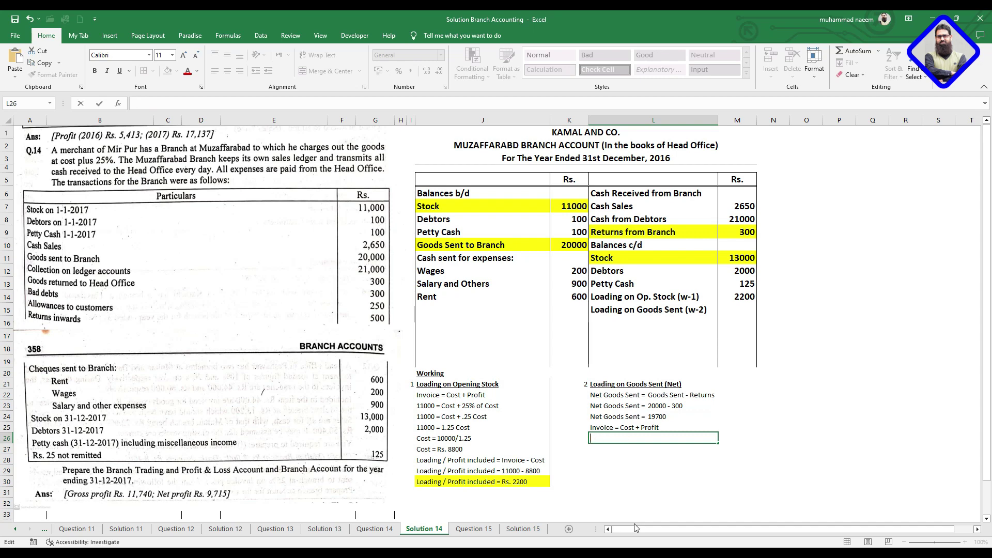
key(Escape)
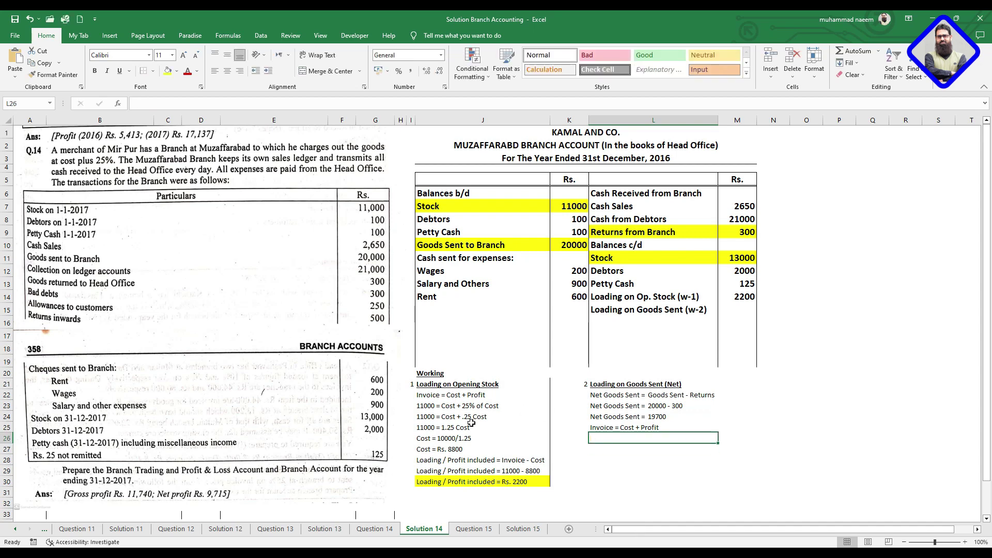
click(433, 449)
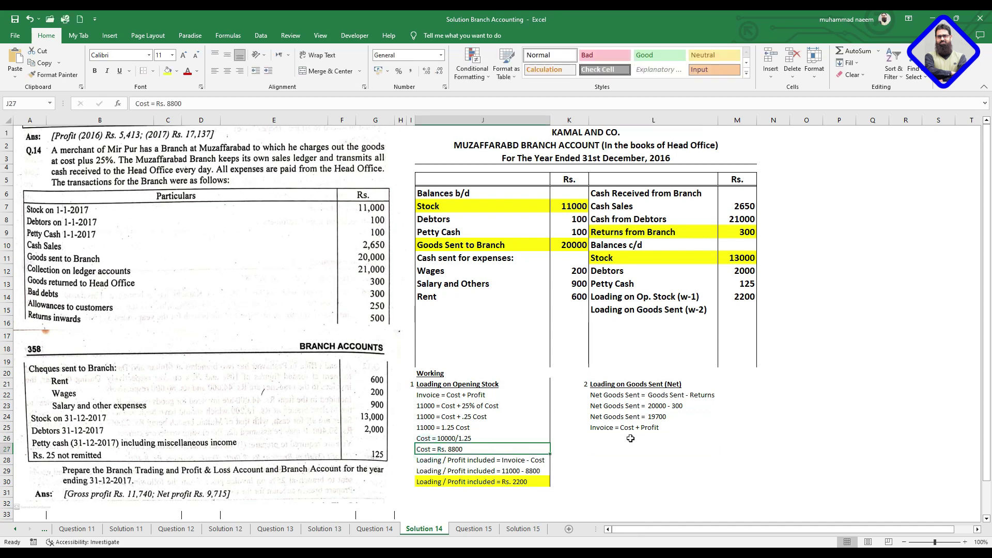
click(609, 440)
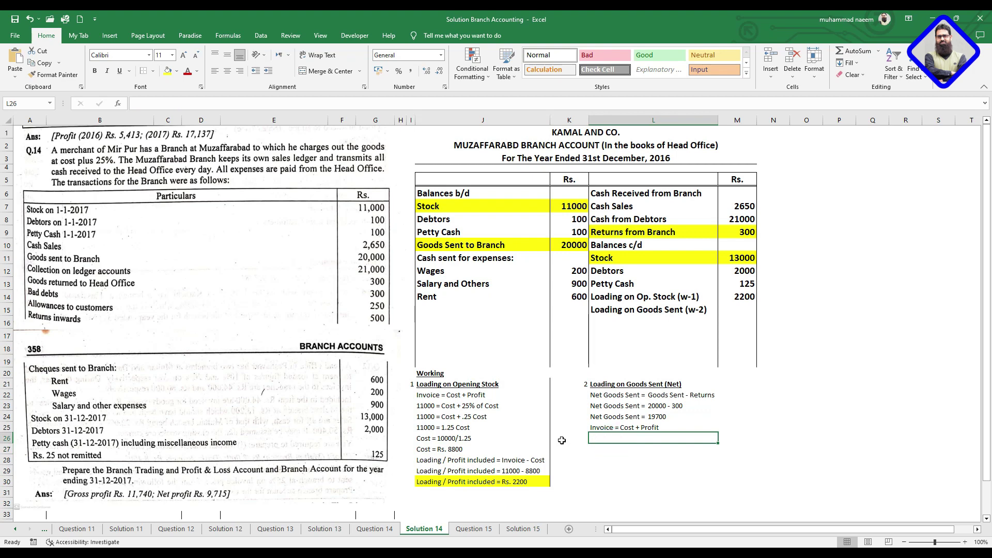
text(Cost =)
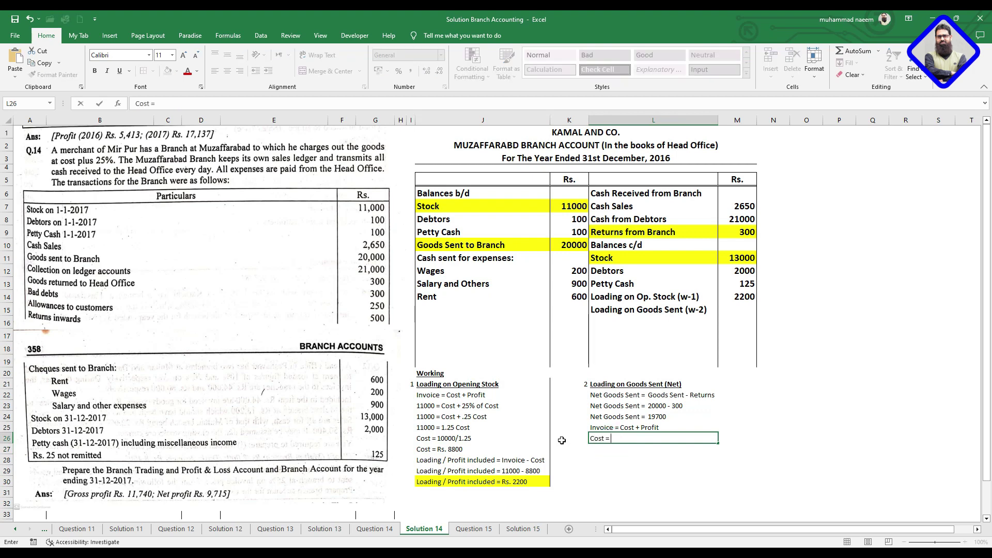
text( 19700/1.25)
key(Return)
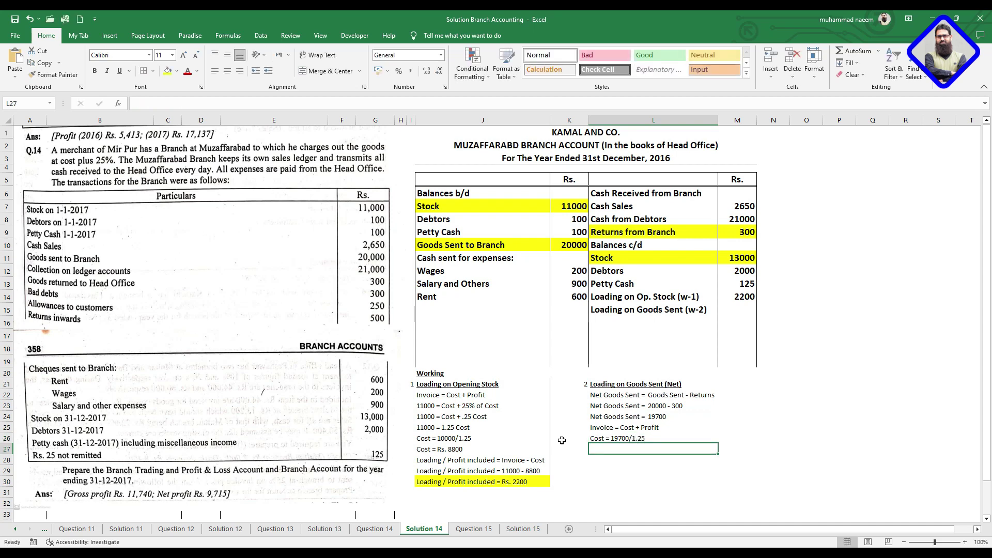
Enter Cost = Rs. 15760 with =19700/1.25 calculated beside it, then start the loading line.
text(Cost)
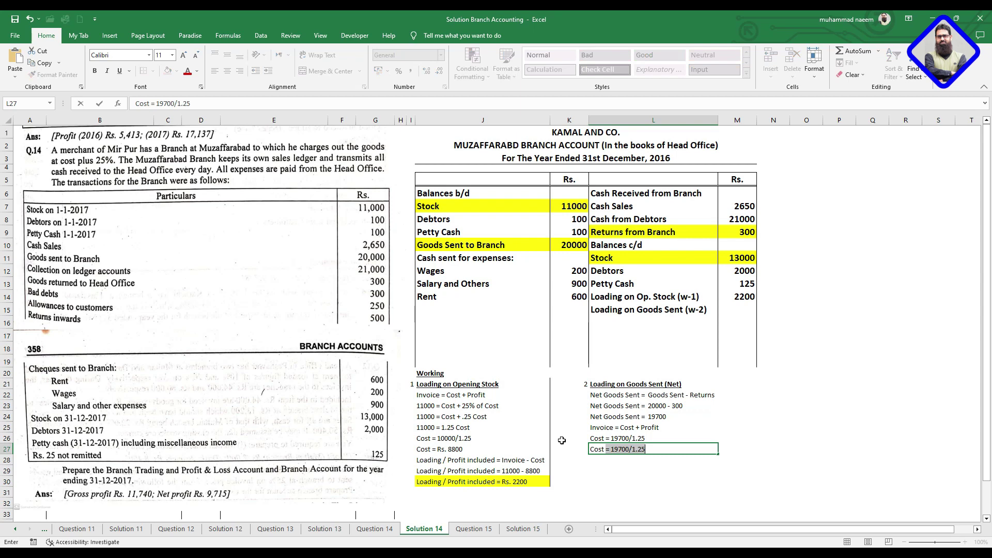
text( = Rs.)
key(Tab)
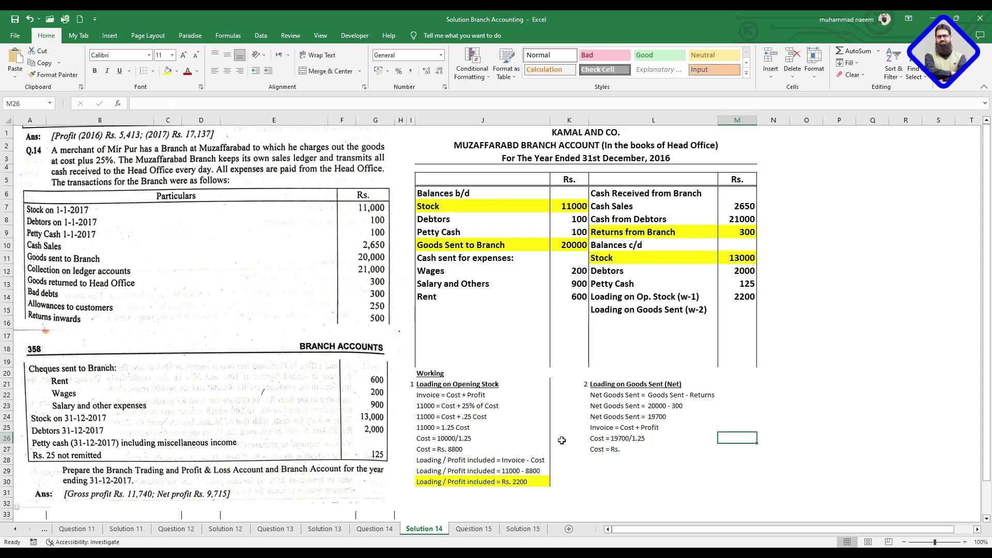
text(=19700/1.25)
key(Return)
click(562, 440)
key(Down)
key(Right)
double_click(631, 449)
text(15760)
key(Return)
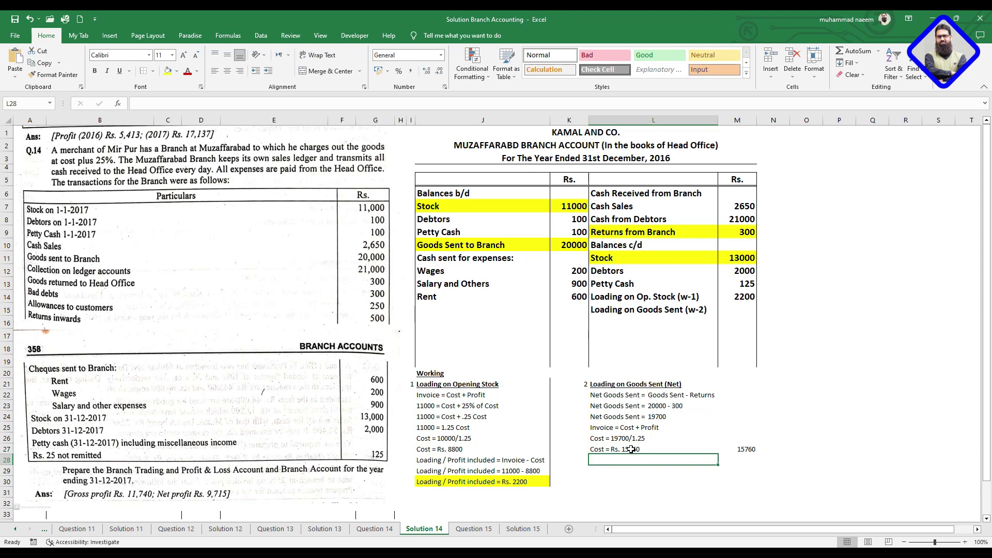
text(Loading )
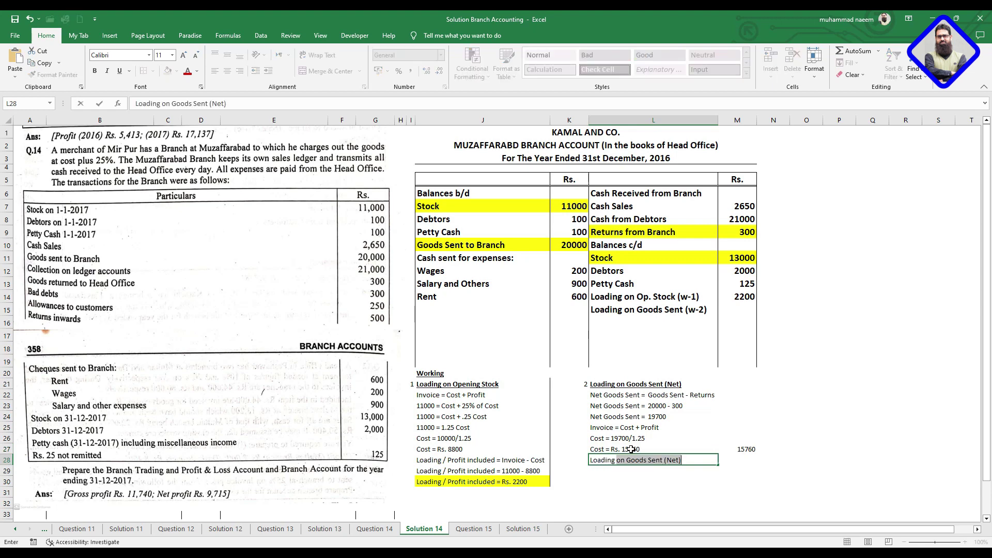
text(/)
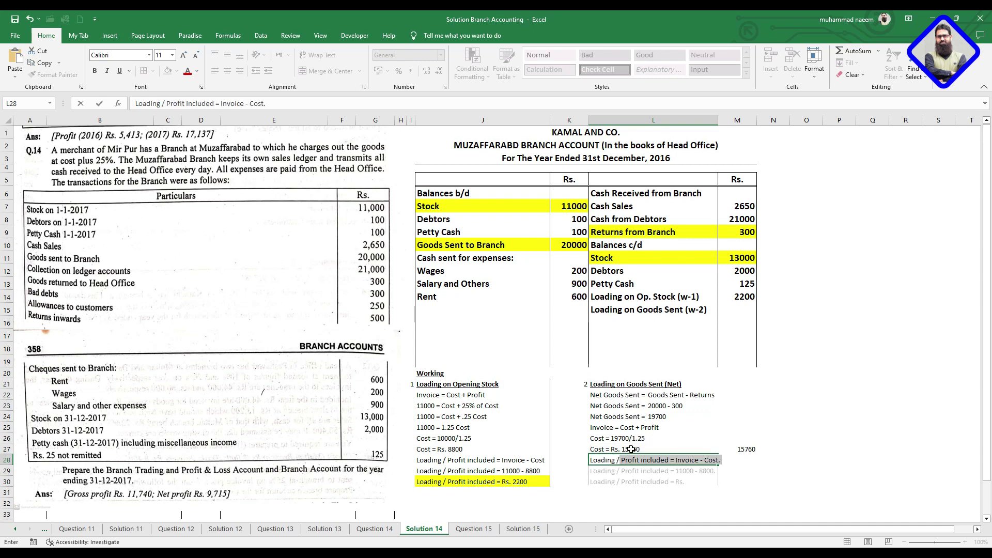
text(Profit )
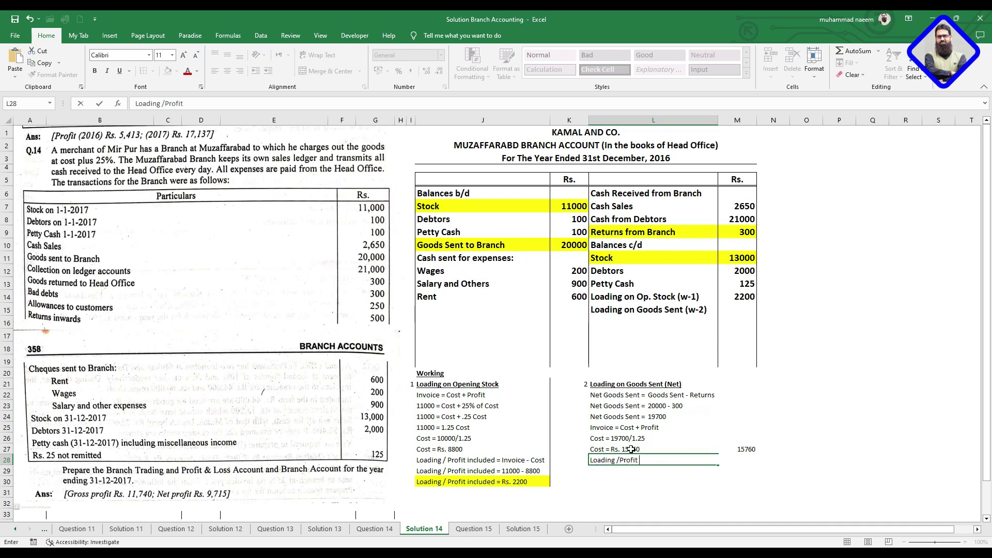
text(Included)
text( on Goods Sent)
Complete L28 as Loading / Profit Included on Goods Sent = Invoice - Cost.
key(Return)
key(Up)
key(Down)
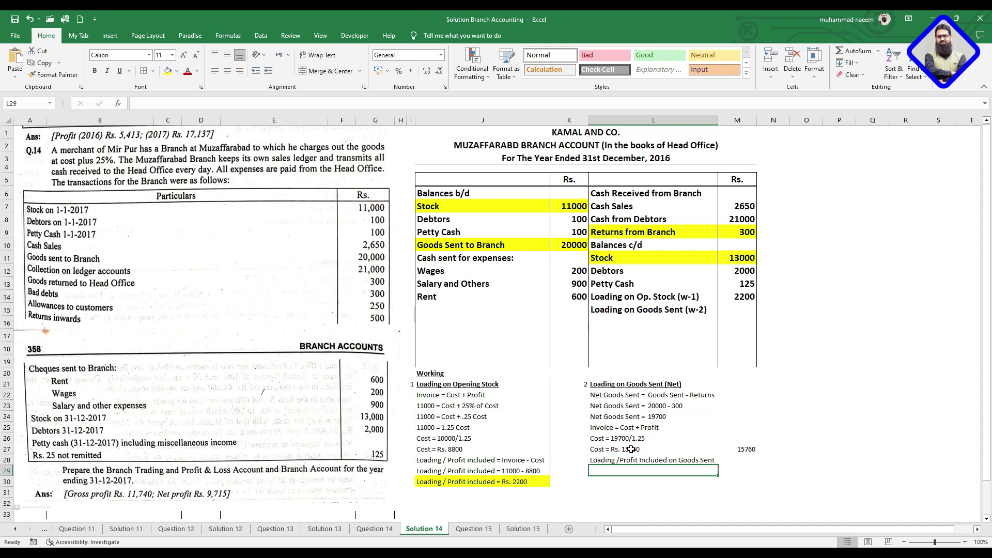
key(Up)
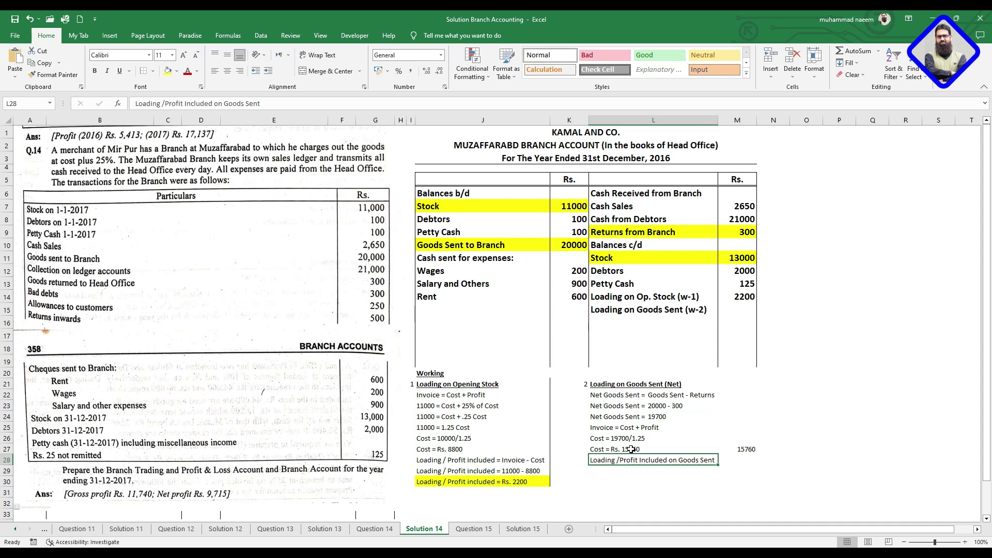
key(F2)
text(=)
text(nvoice )
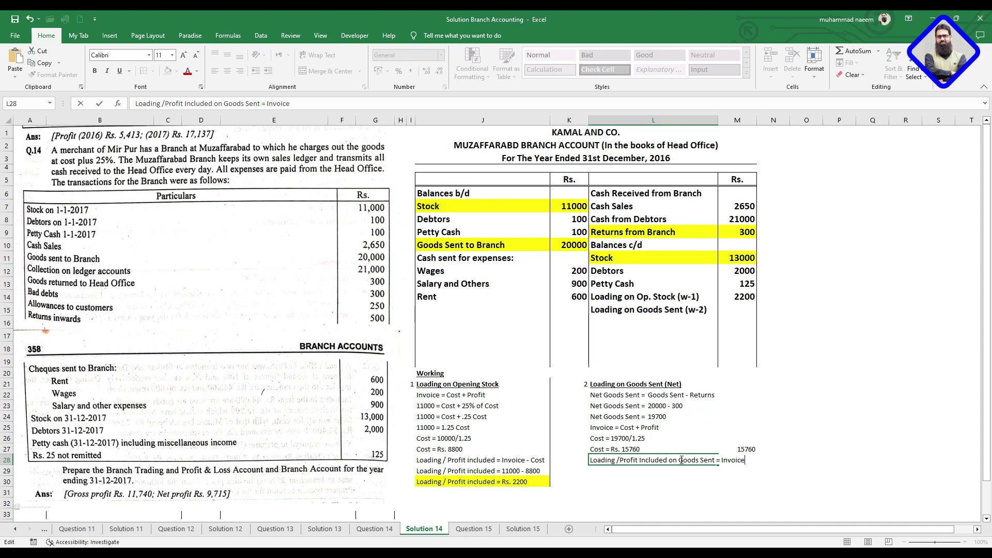
text(= )
text(- )
text(Cost)
key(Return)
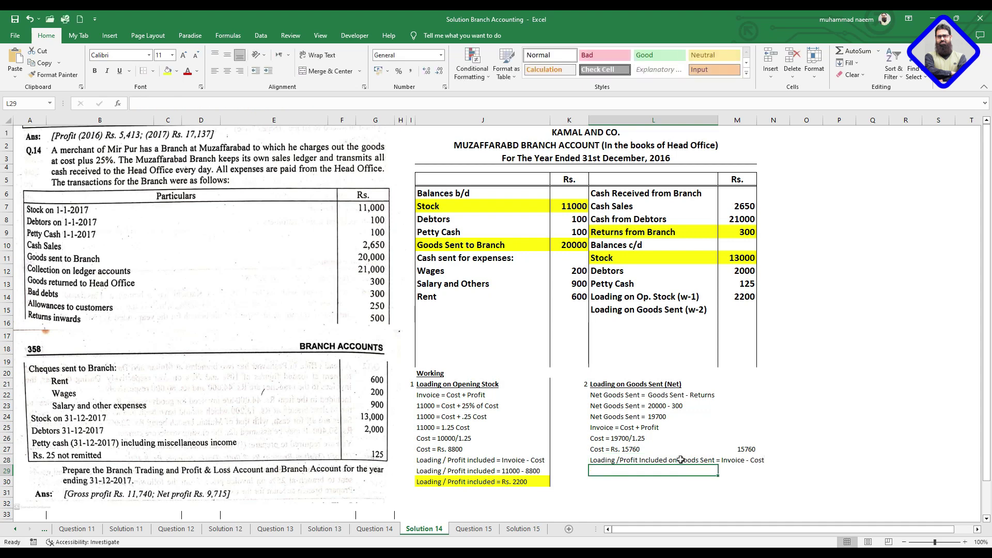
Add the loading line with figures 19700 - 15760 in L29.
key(ctrl+d)
double_click(684, 470)
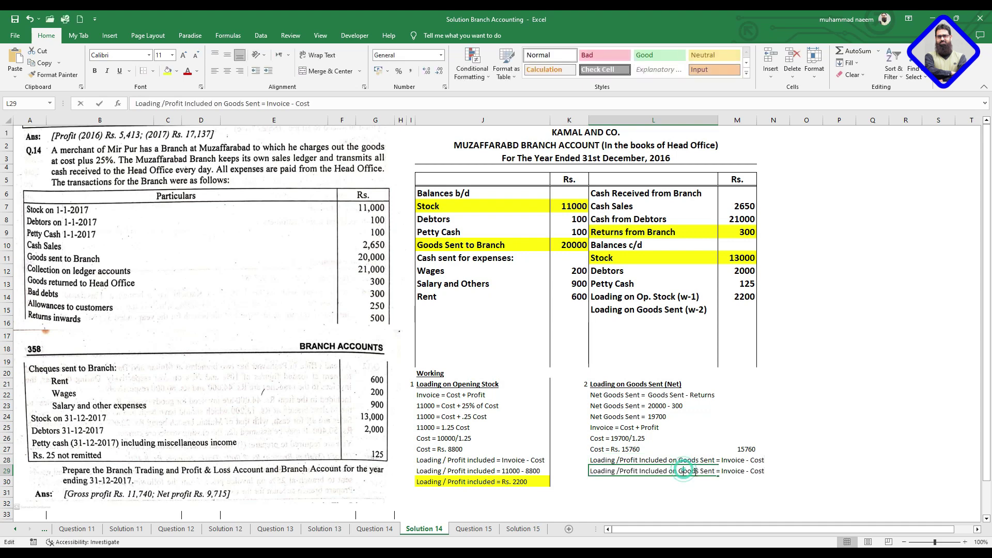
drag(722, 471, 745, 471)
text(19700)
key(Right)
key(Right)
key(Right)
key(shift+Right)
key(shift+Right)
key(shift+Right)
key(shift+Right)
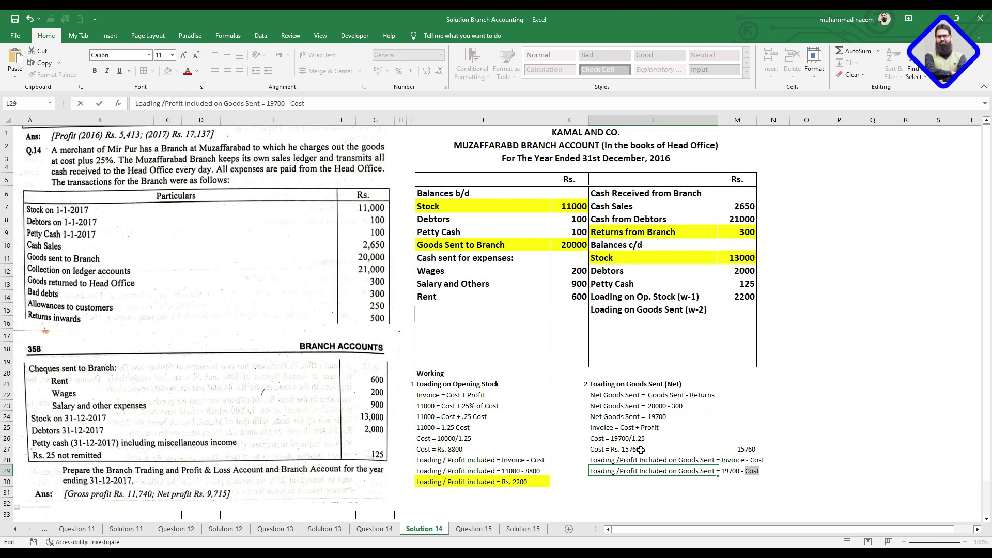
text(15760)
key(Return)
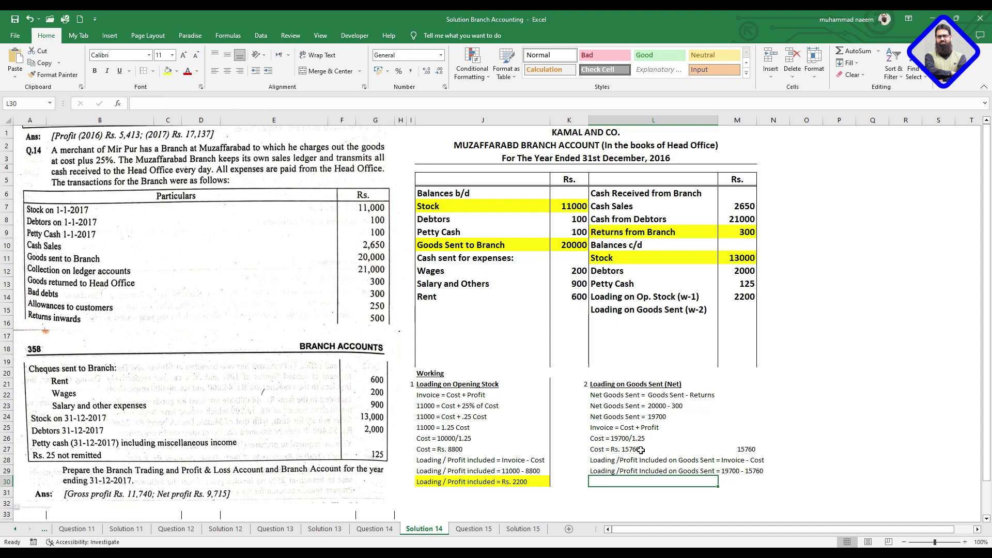
key(ctrl+d)
double_click(679, 481)
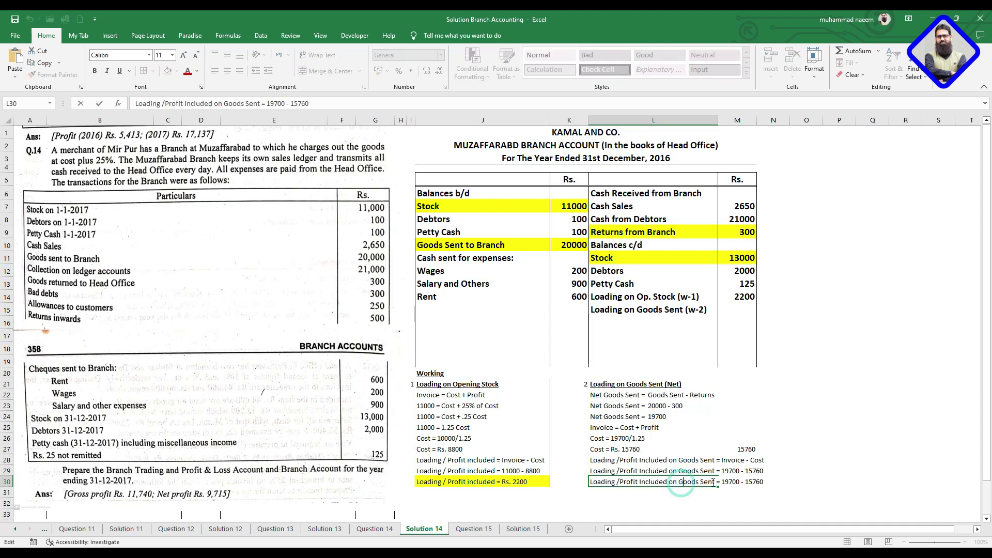
drag(721, 482, 768, 481)
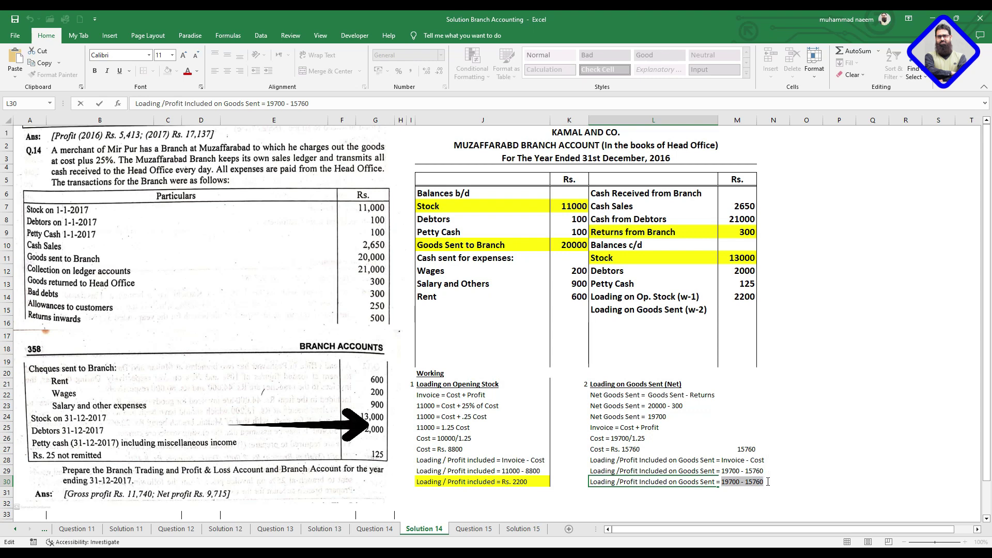
key(Tab)
key(Tab)
key(Tab)
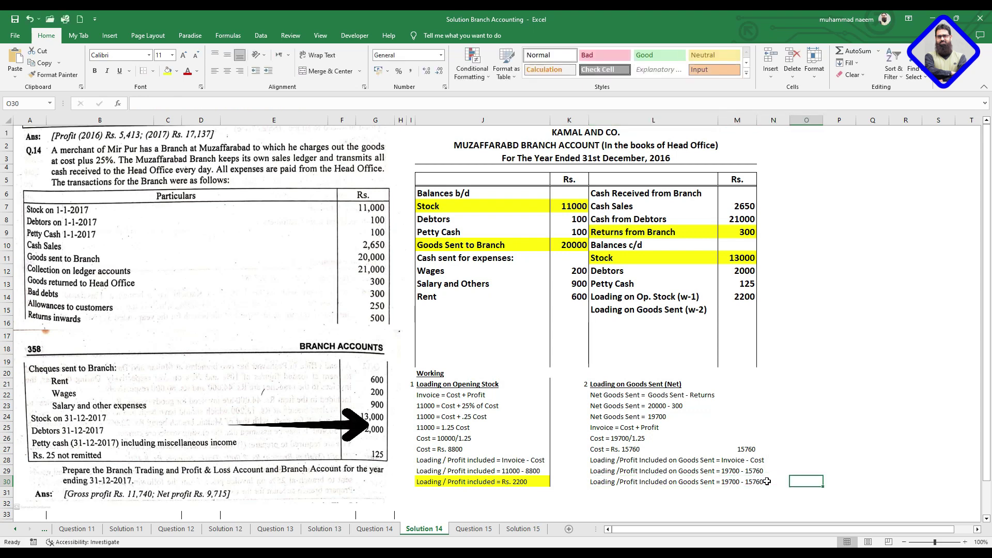
text(=19700-15760)
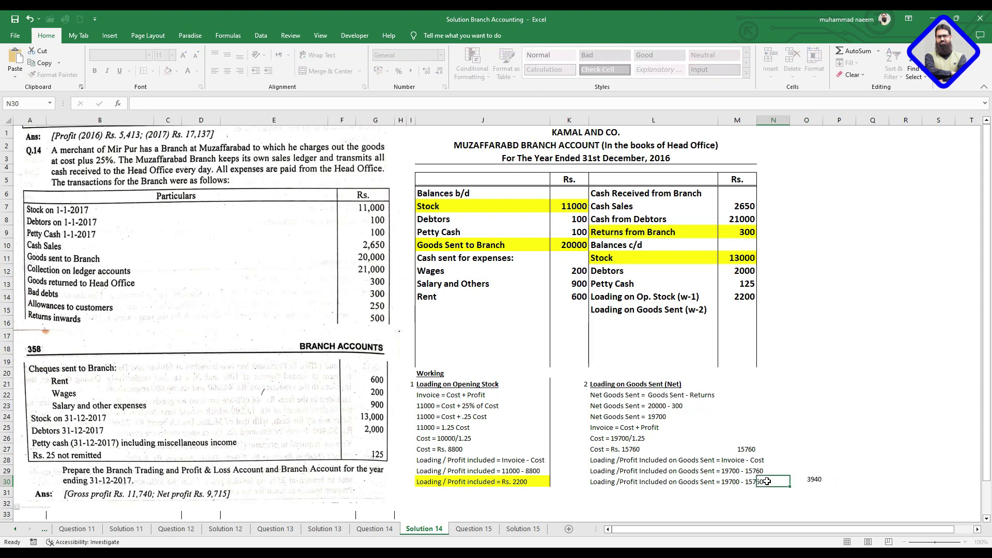
key(Return)
key(Right)
key(Right)
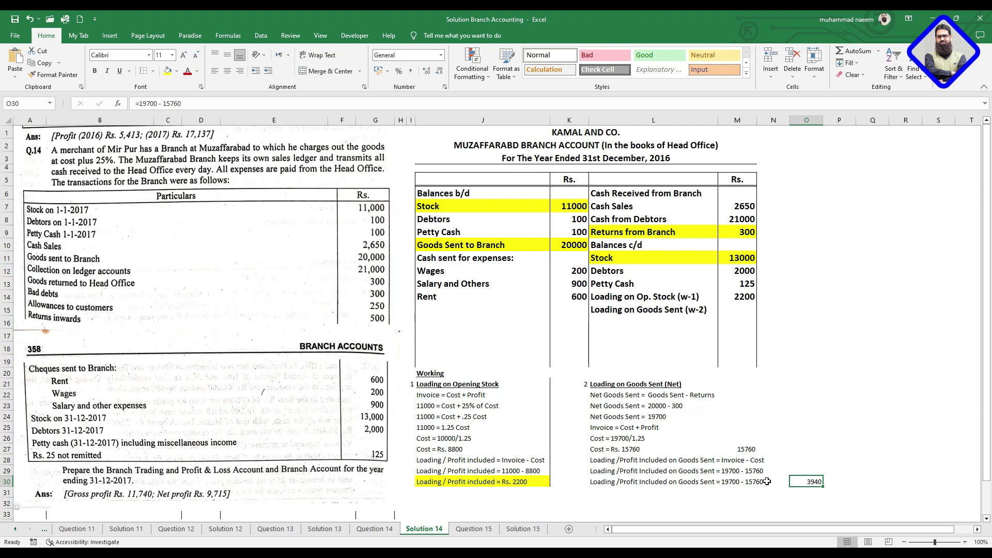
key(Left)
key(Left)
Replace the figures in L30 with the loading result Rs. 3940.
click(694, 483)
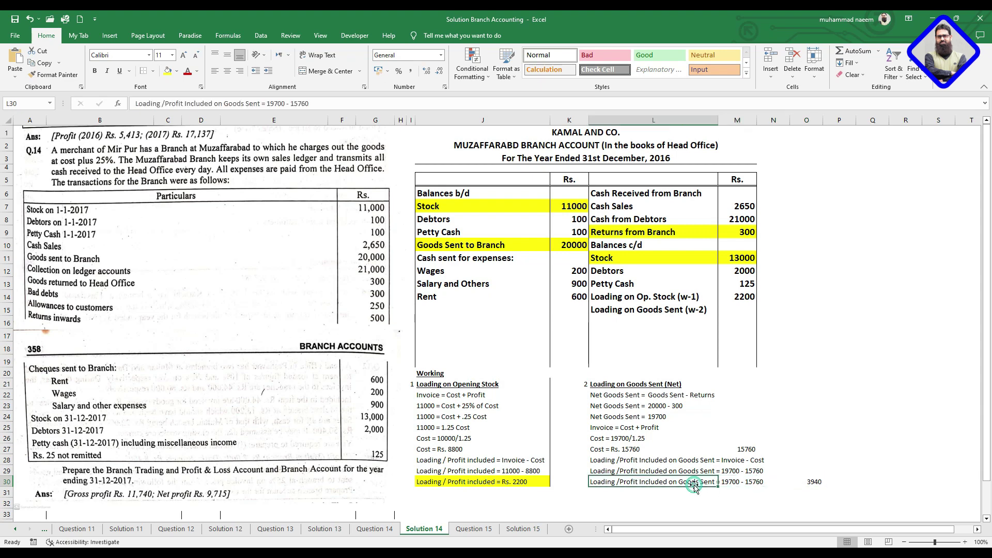
double_click(695, 483)
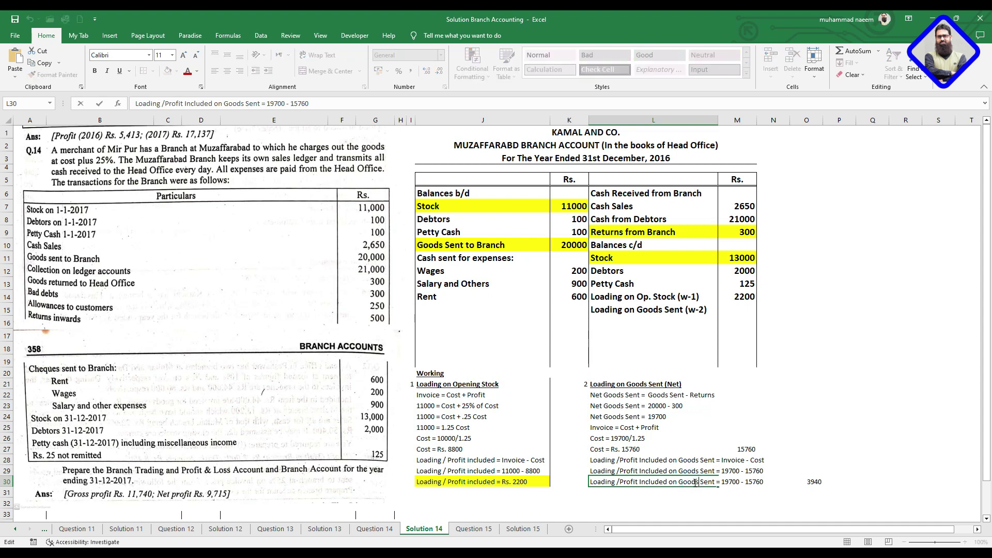
key(shift+Right)
key(shift+Right)
key(shift+Right)
key(shift+Right)
key(shift+Right)
key(shift+Right)
key(shift+Right)
text(Rs. 3940)
key(Tab)
key(Tab)
key(Tab)
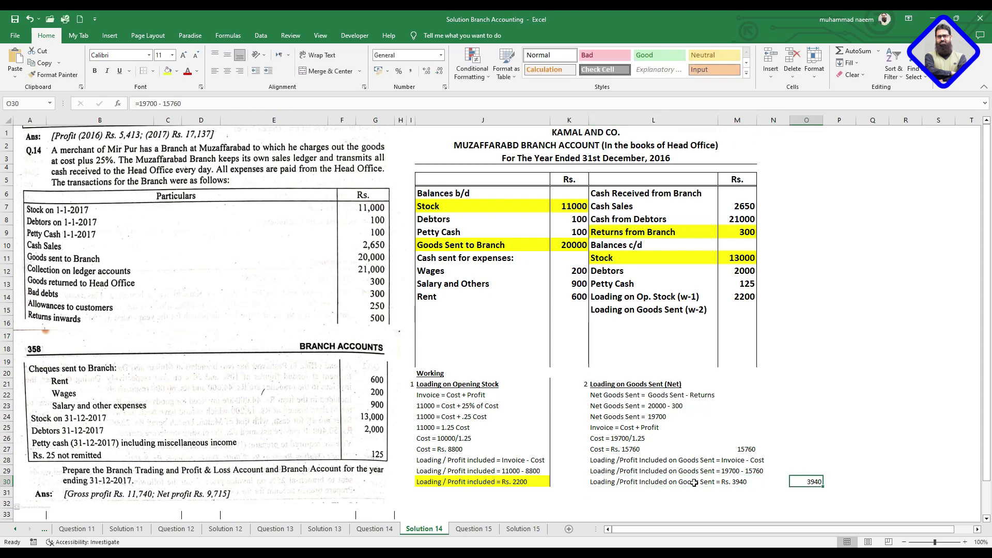
Highlight the Rs. 3940 loading result in L30:M30 in yellow.
drag(693, 482, 775, 481)
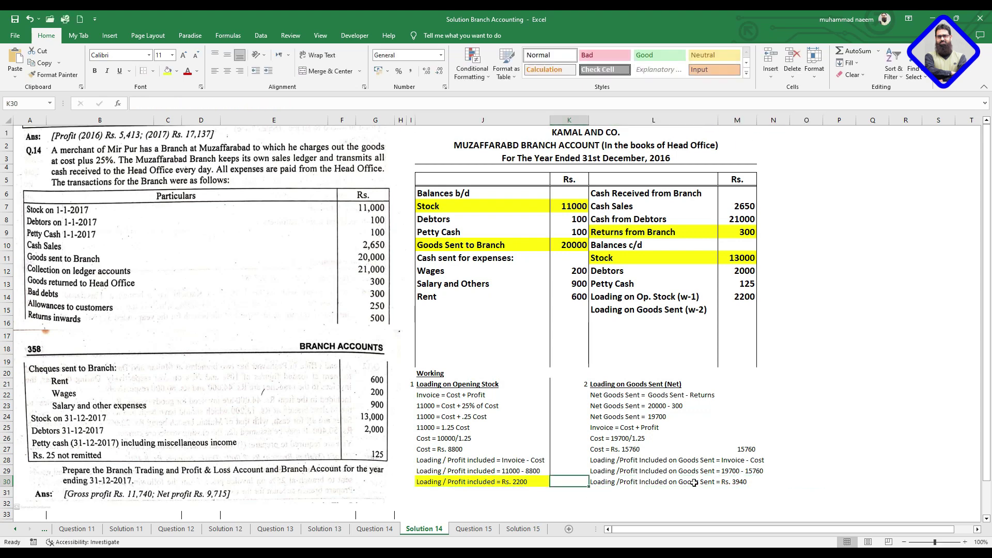
drag(694, 483, 738, 482)
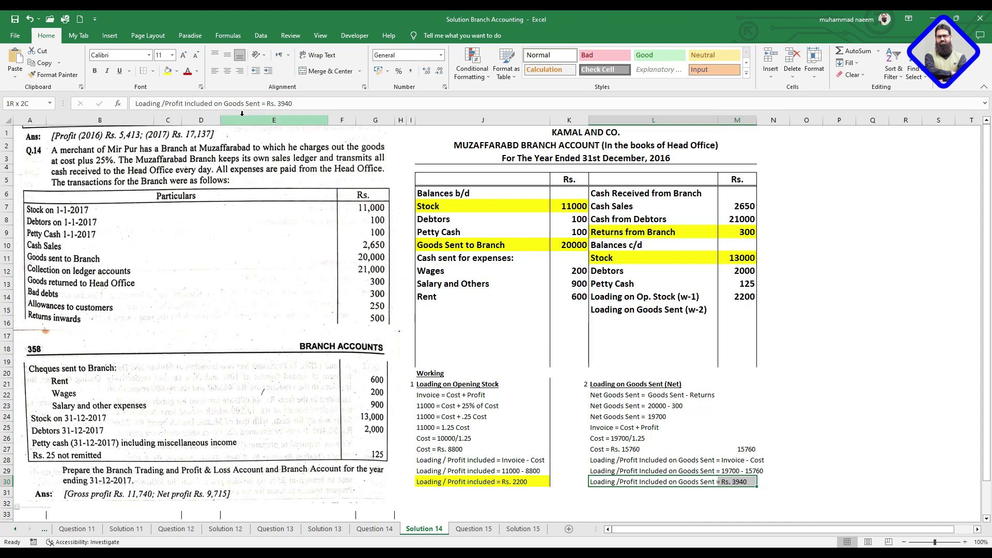
click(167, 73)
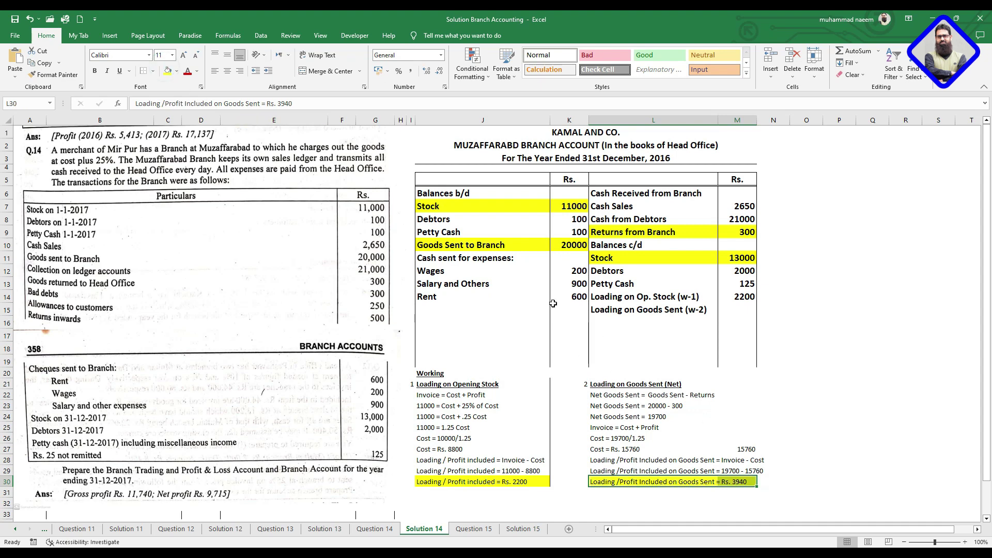
Enter 3940 as Loading on Goods Sent (w-2) in M15 on the credit side.
click(727, 310)
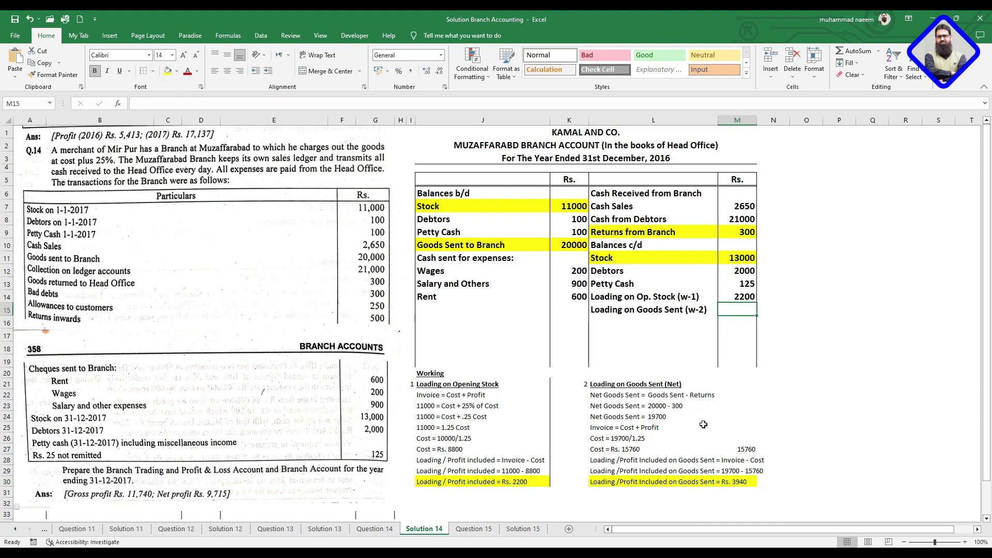
text(3940)
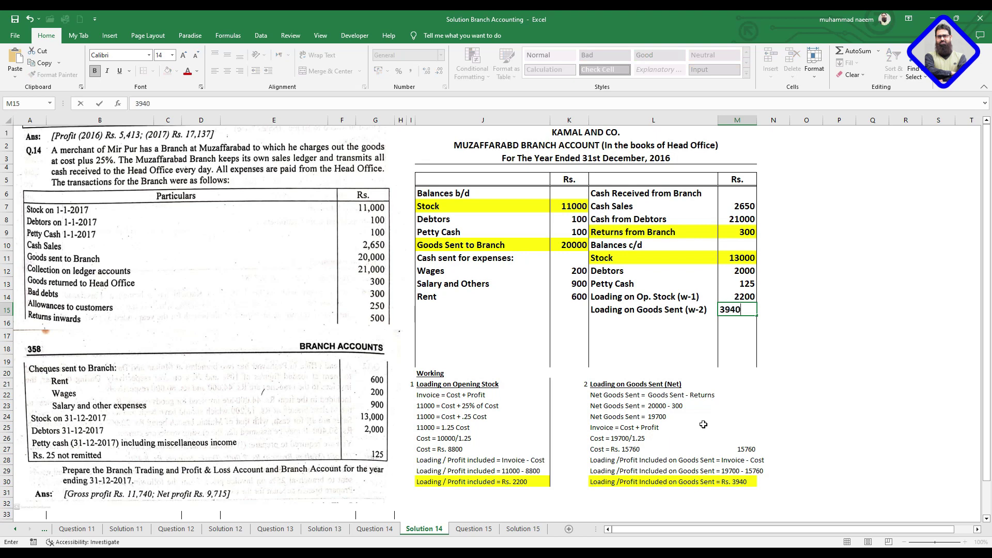
key(Return)
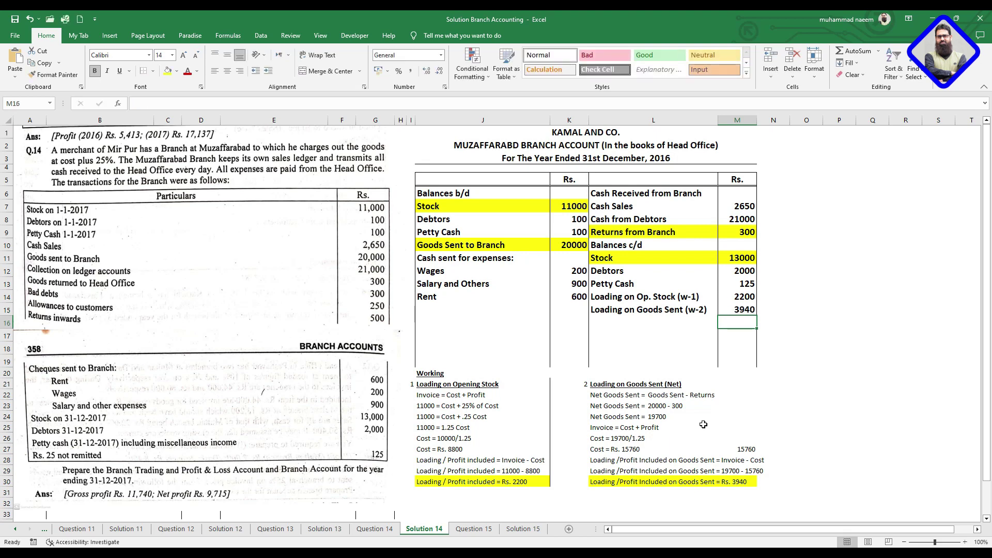
key(Right)
key(Right)
key(Up)
key(Up)
key(Up)
key(Up)
key(Up)
key(Up)
key(Up)
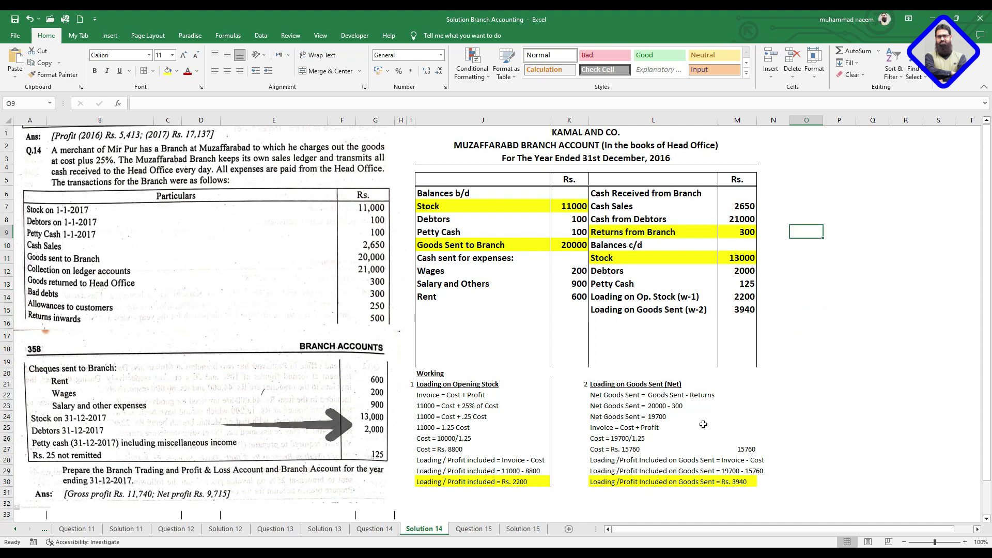
key(Up)
key(Up)
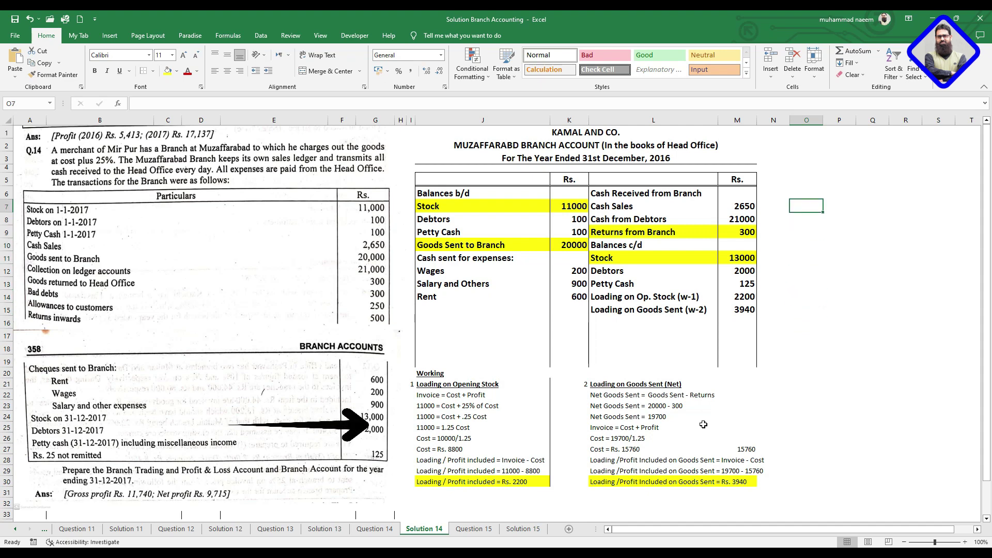
key(Up)
key(Up)
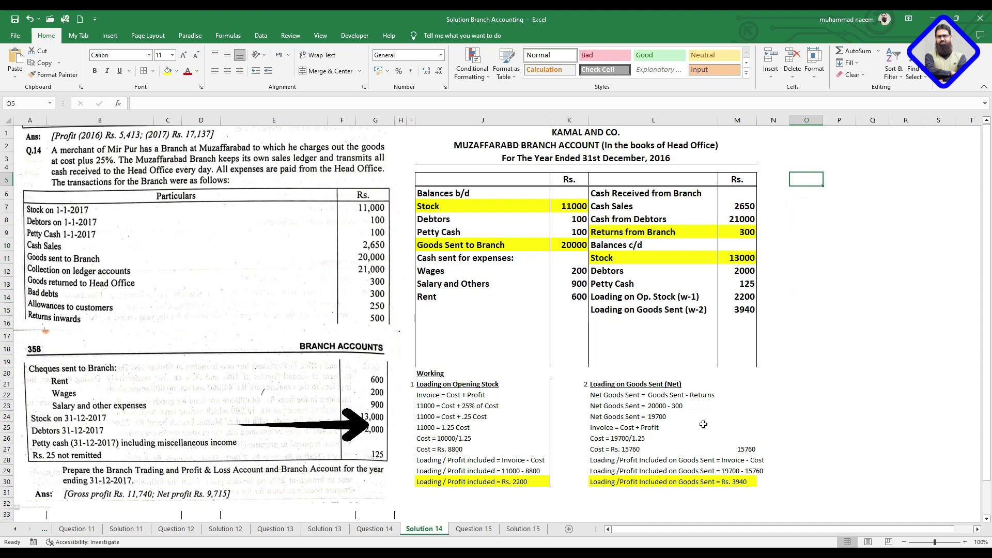
Number working 3 with a bold, underlined 'Loading on Closing Stock' heading.
key(Left)
text(3)
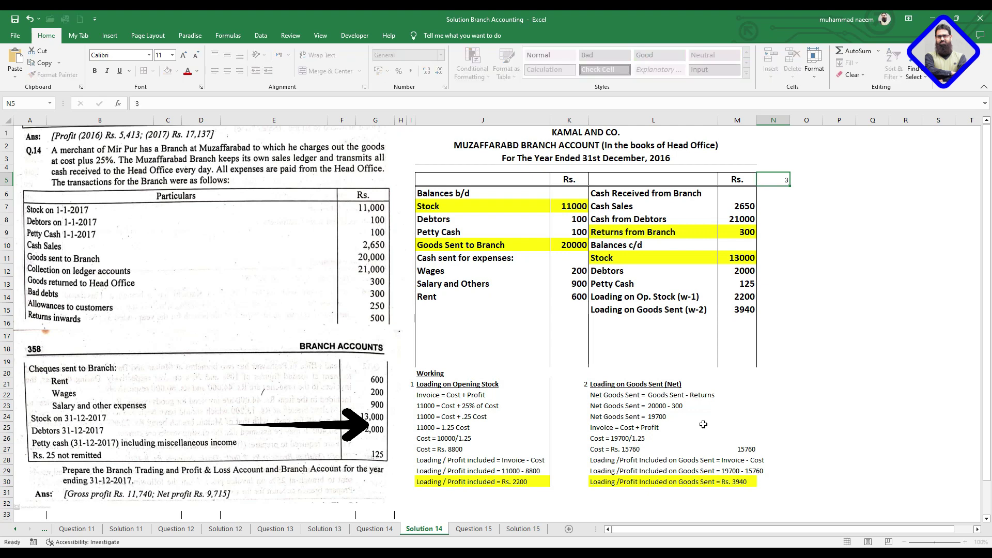
key(Right)
text(Loading on Closing Stock)
key(ctrl+Return)
key(ctrl+b)
key(ctrl+u)
key(Return)
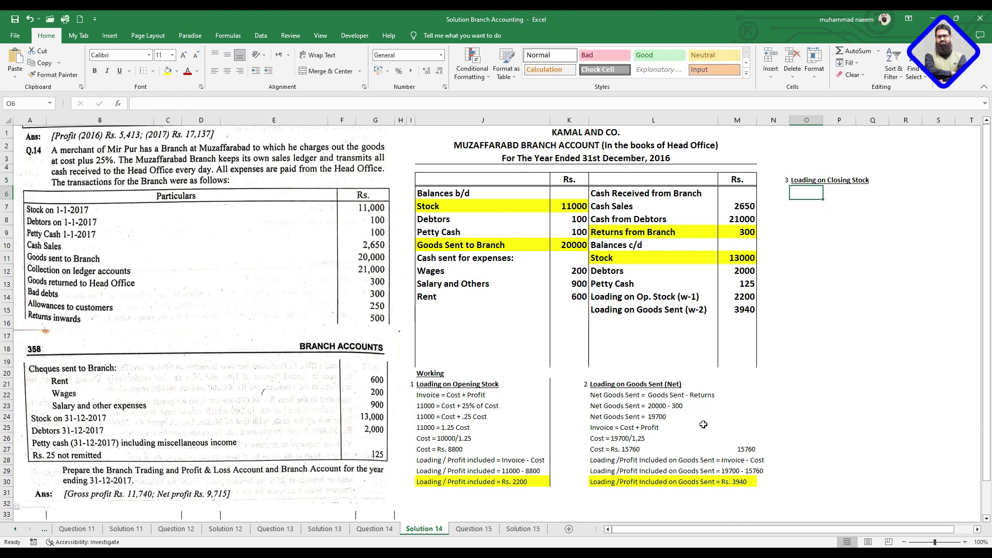
Write the 'Cost = 13000/1.25' line and calculate it in a spare cell, giving 10400.
text(Cost )
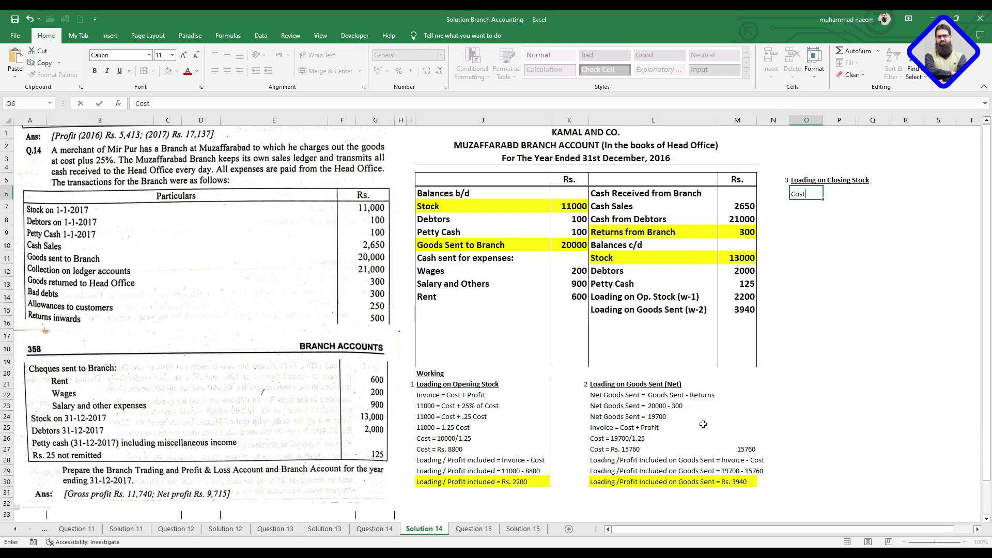
text(=)
text( 13000/1.25)
key(Return)
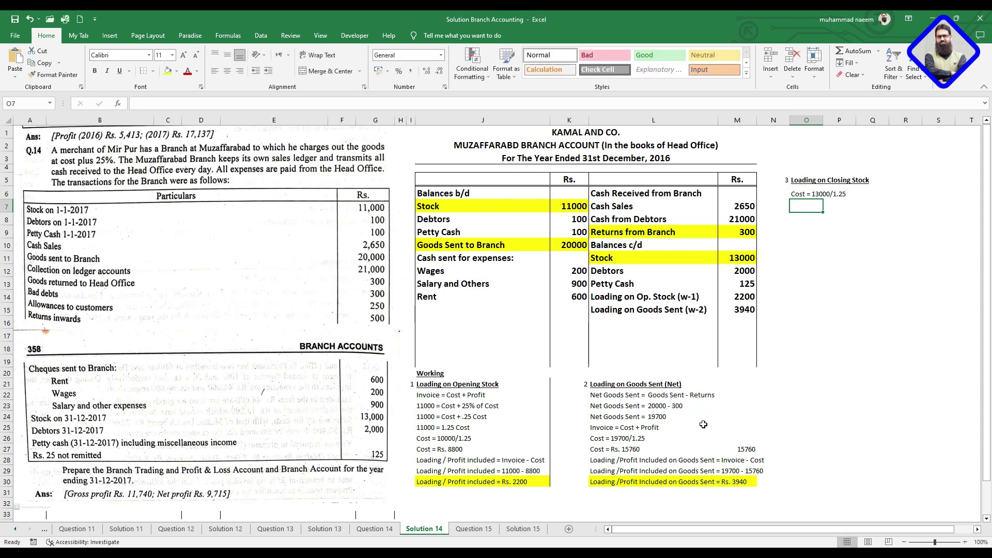
text(Cost )
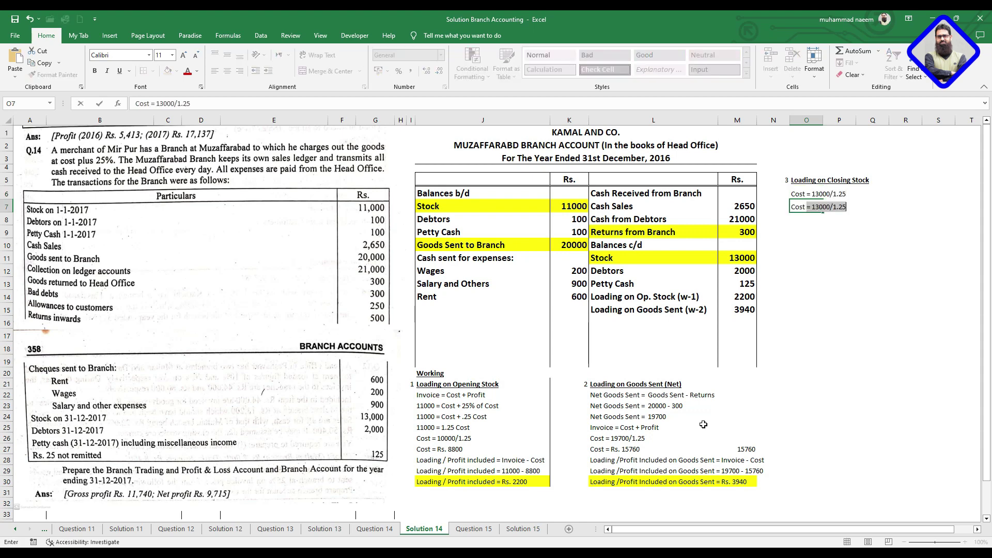
text(=Rs)
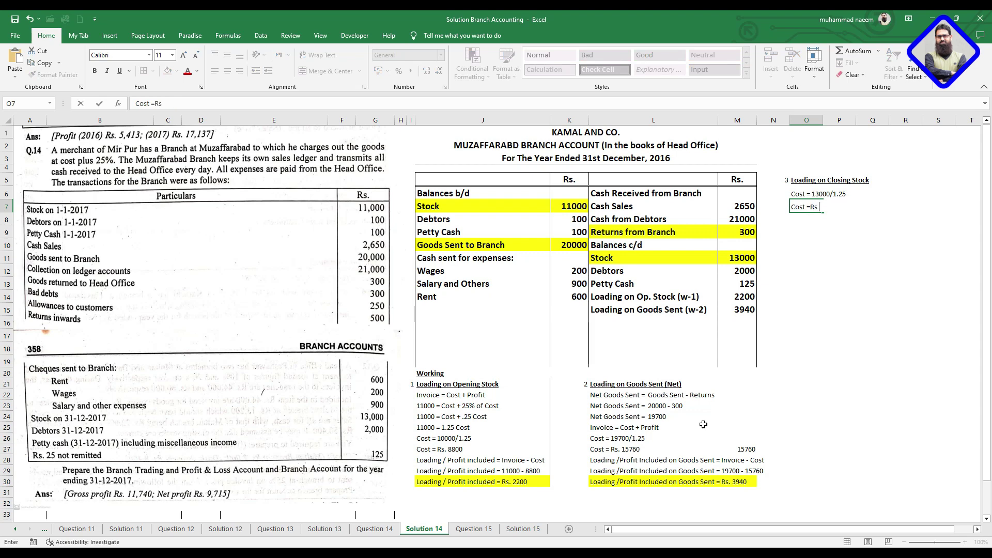
text(.)
key(Tab)
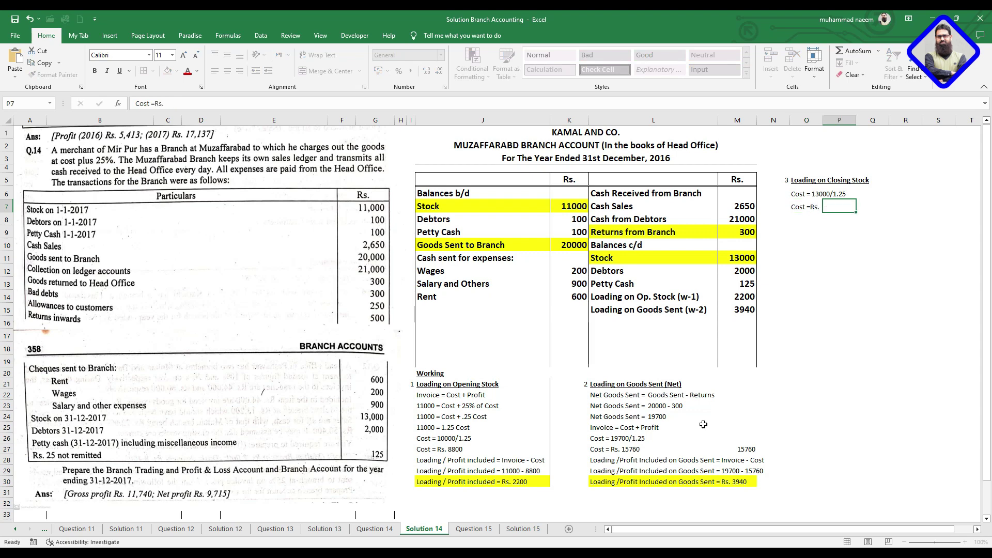
key(Right)
key(Right)
key(Up)
text(=)
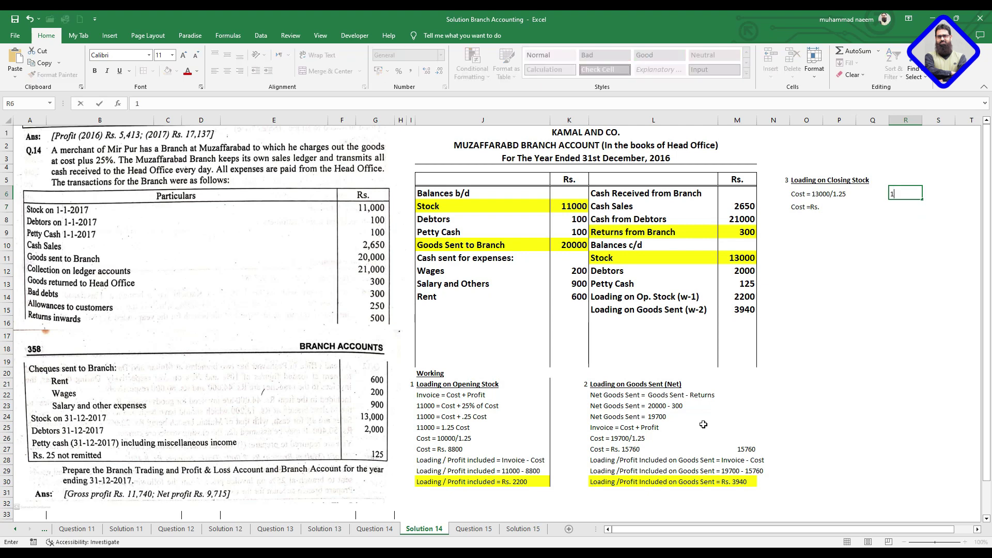
text(13.)
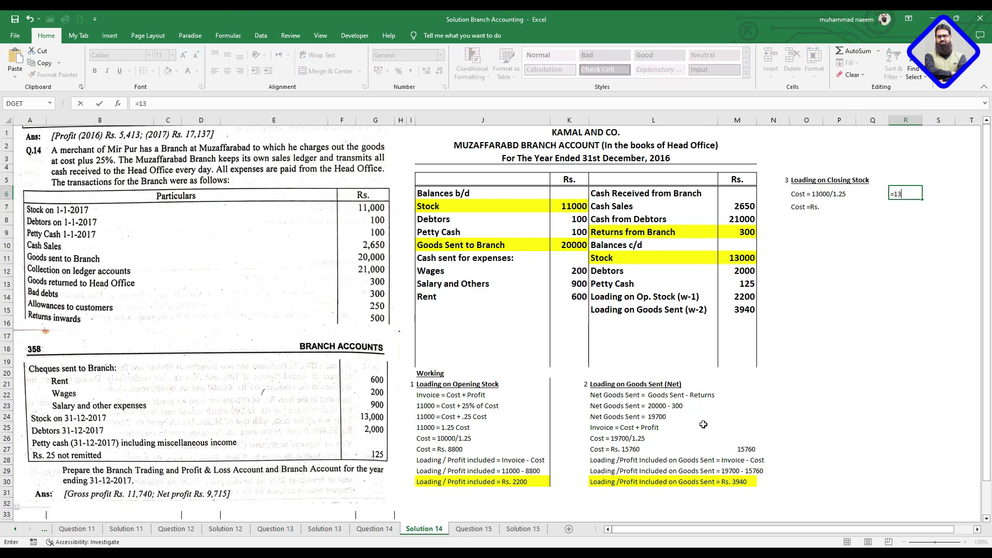
text(000/)
text(.25)
key(Return)
Complete the cost line so it reads 'Cost =Rs. 10400'.
key(Up)
key(Left)
key(Left)
key(Down)
key(Left)
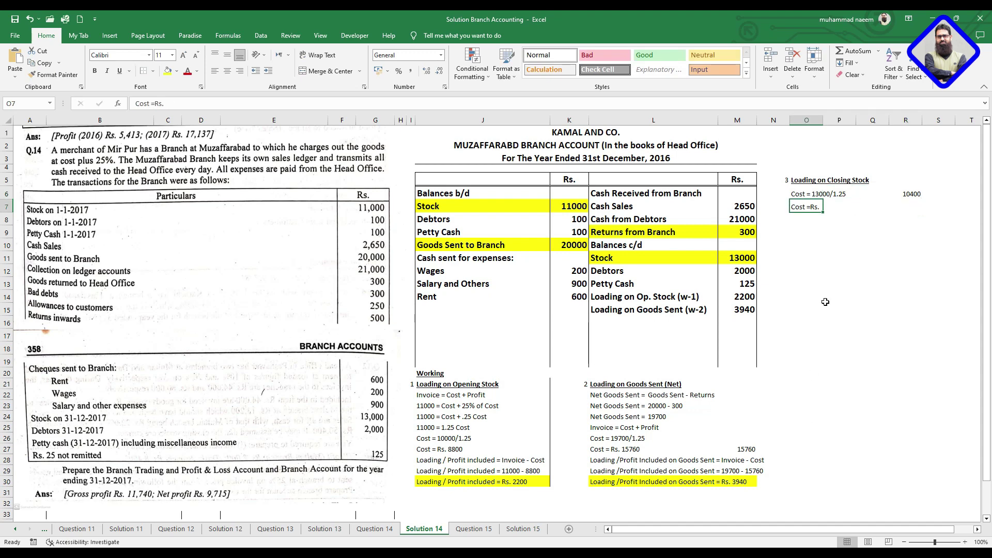
double_click(810, 207)
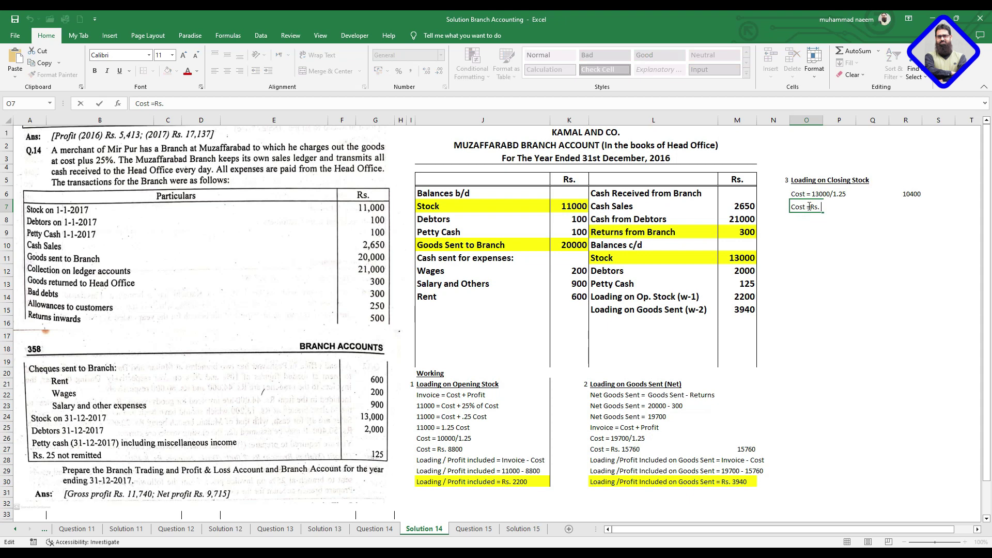
text(10400)
key(Return)
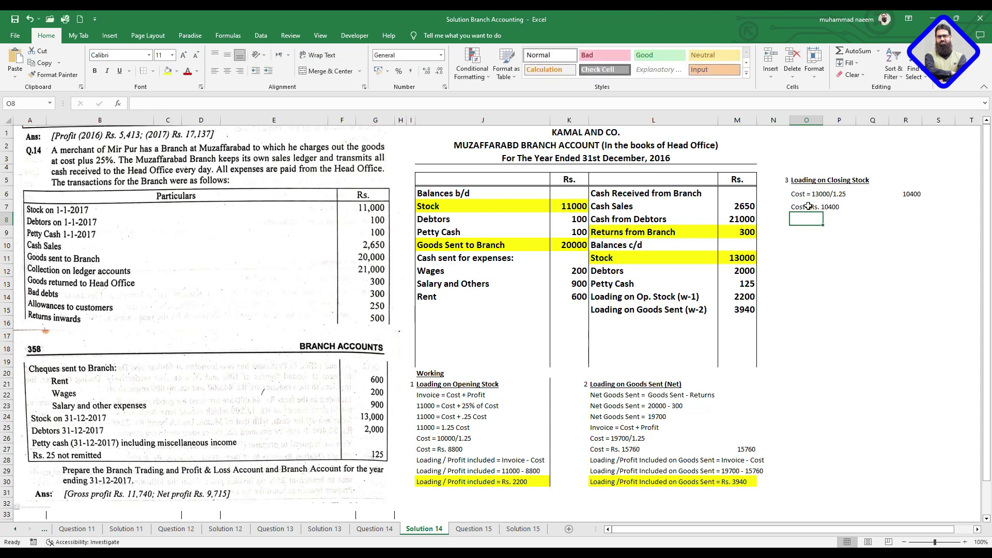
Add the label 'Loading/Profit included on closing stock' below the cost line.
text(Loading )
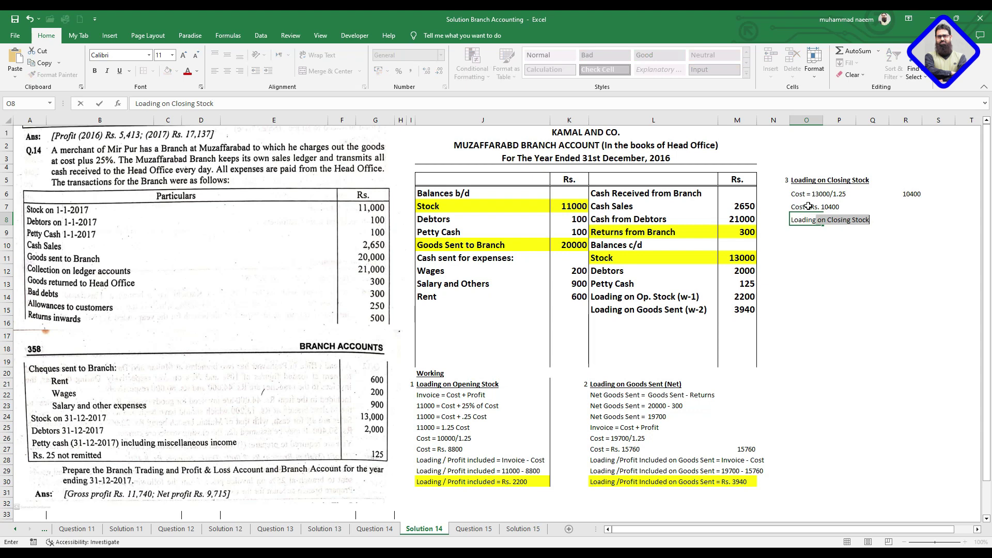
text(/)
text(Pfori)
key(BackSpace)
key(BackSpace)
key(BackSpace)
key(BackSpace)
text(Profit included on closing stock)
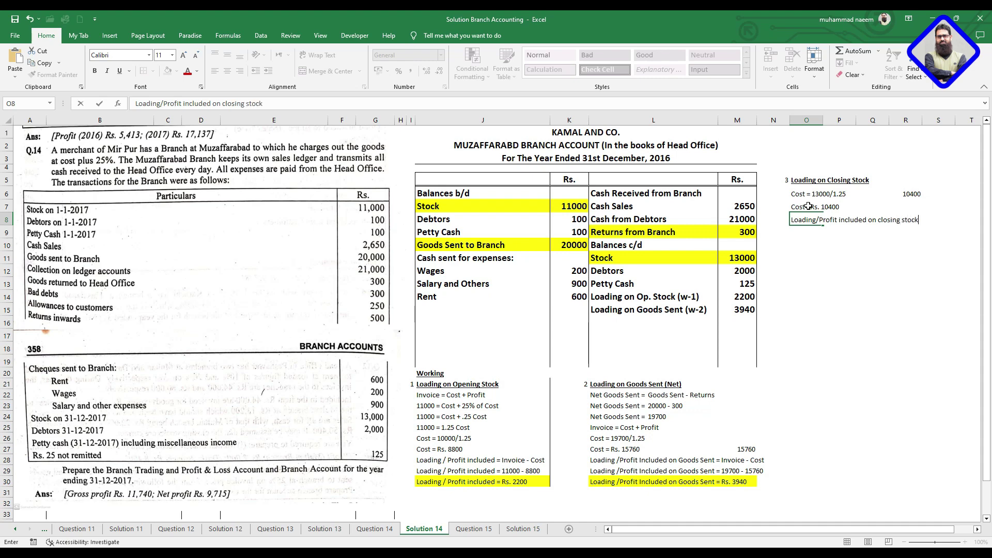
key(Return)
Add an 'Invoice - Cost' line to the closing-stock working.
text(=)
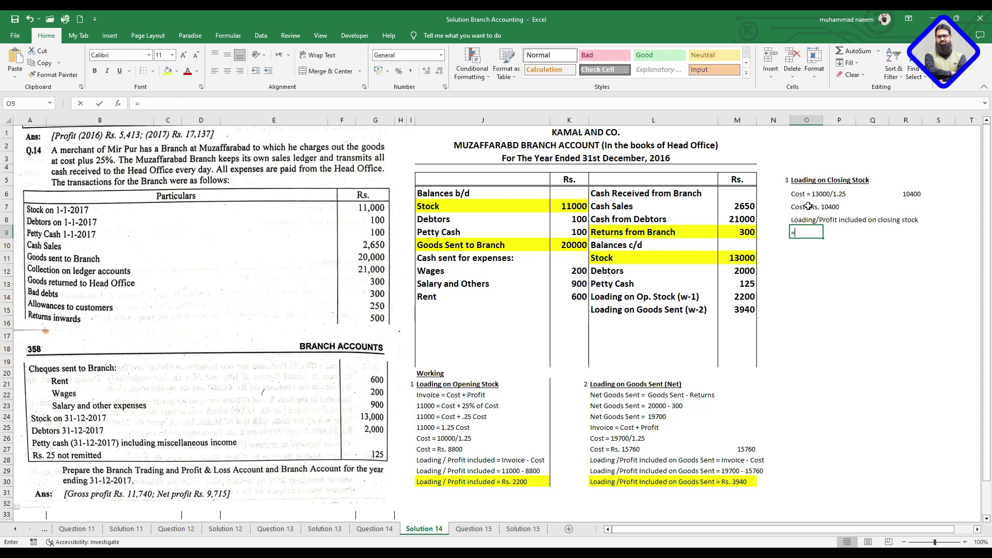
key(BackSpace)
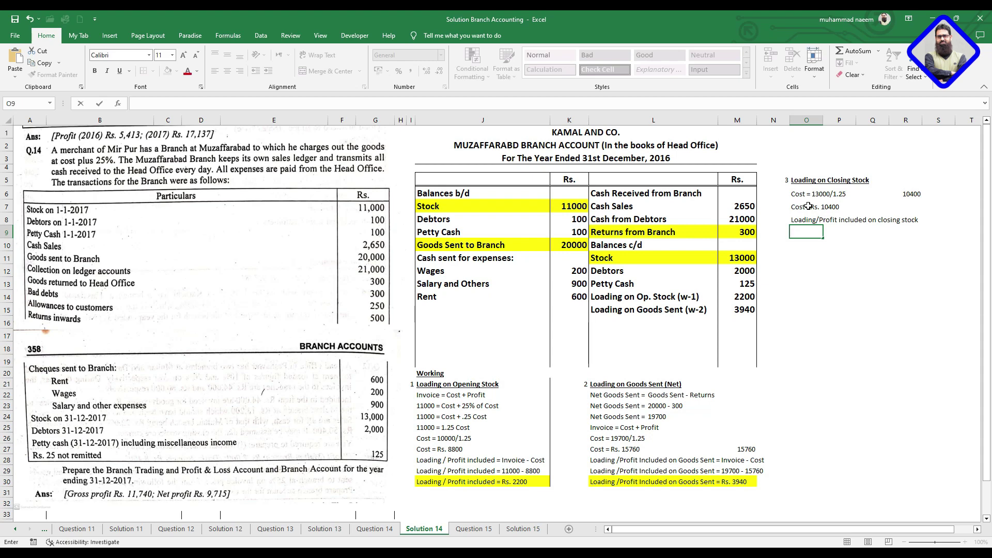
text('=)
text( Invoice)
key(BackSpace)
text(- Cost)
key(Return)
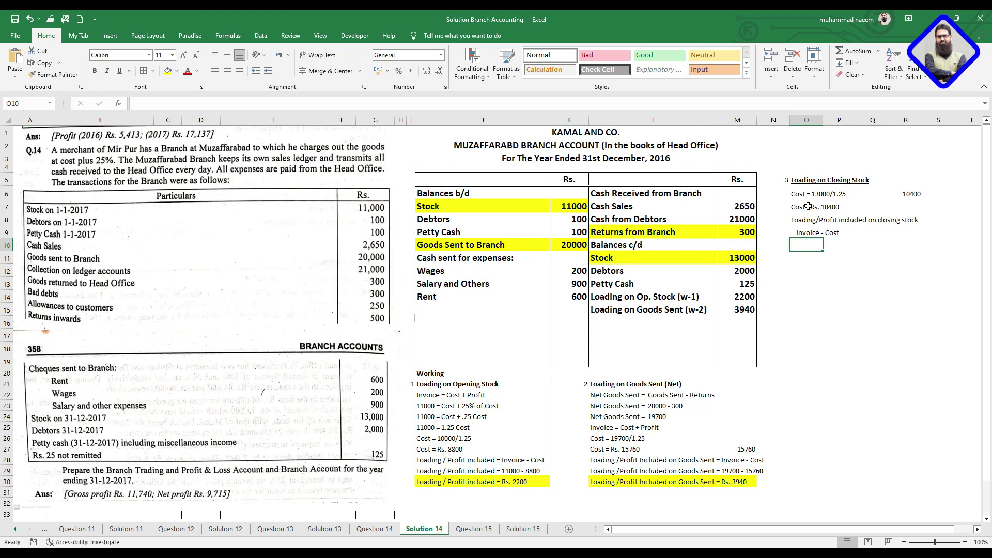
Copy that line down and change it to '13000 - 10400'.
key(ctrl+d)
double_click(798, 246)
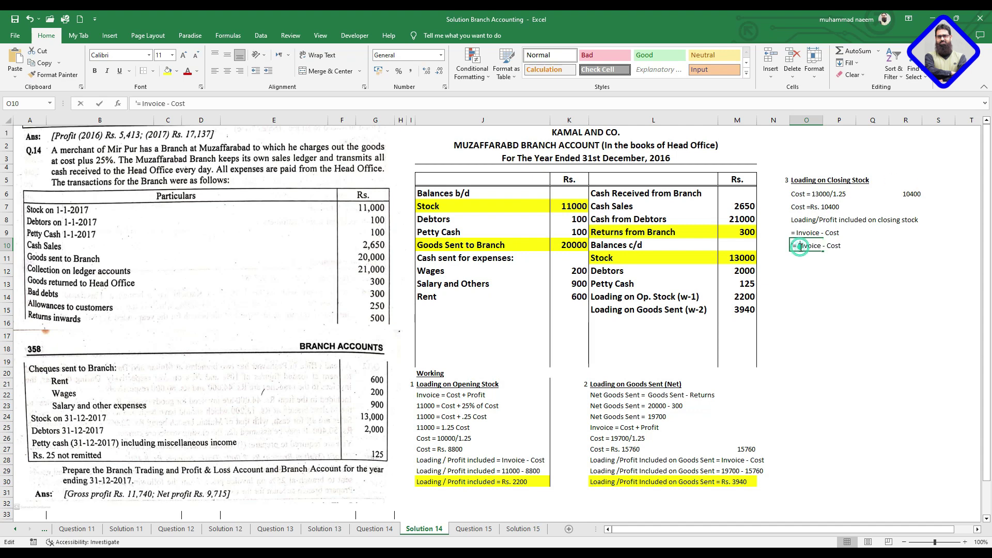
double_click(808, 247)
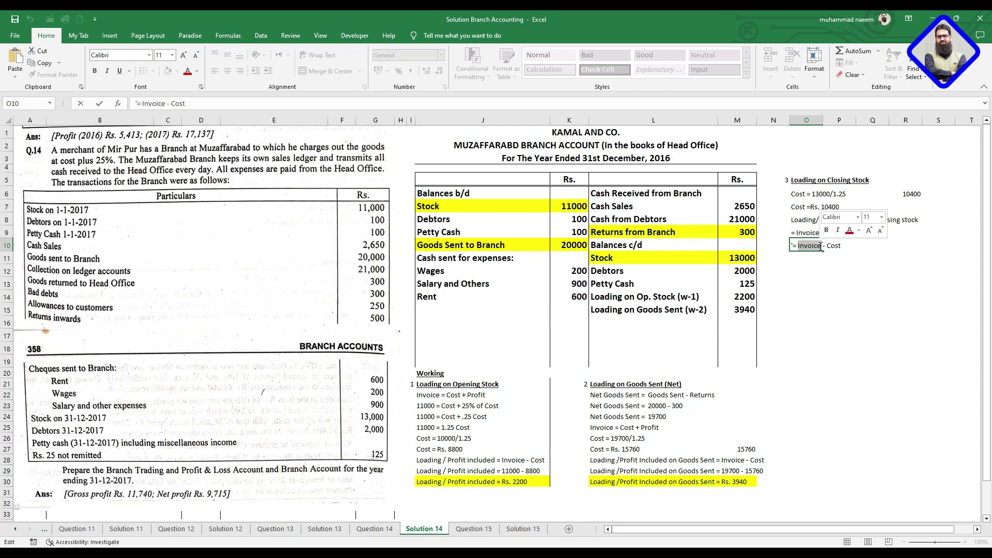
text(13000)
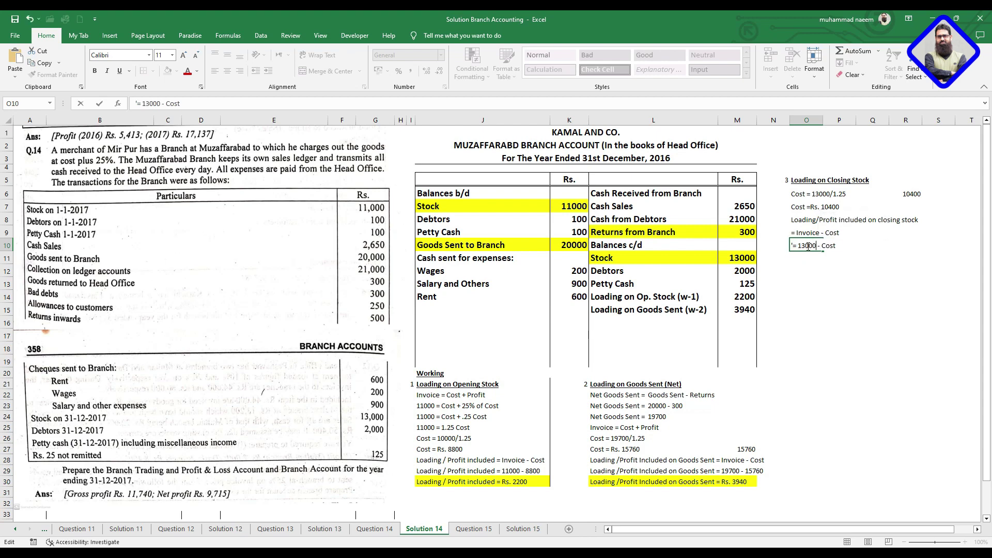
key(shift+End)
text(10400)
key(Return)
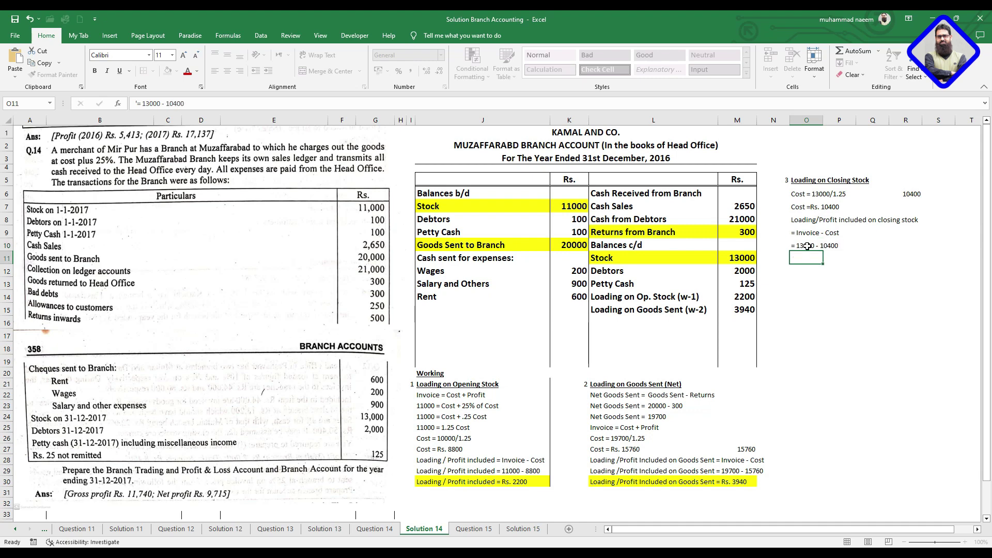
key(Up)
key(Right)
key(Right)
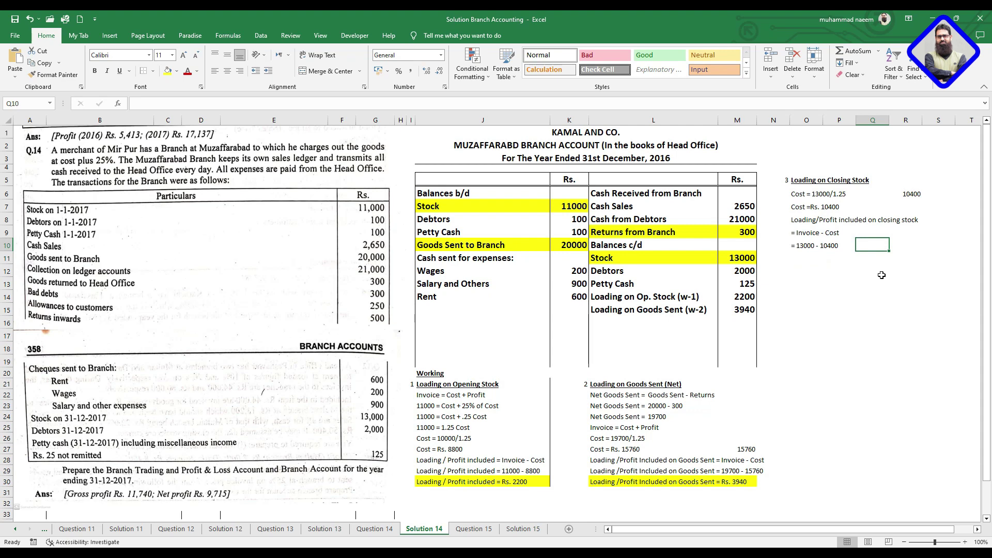
key(End)
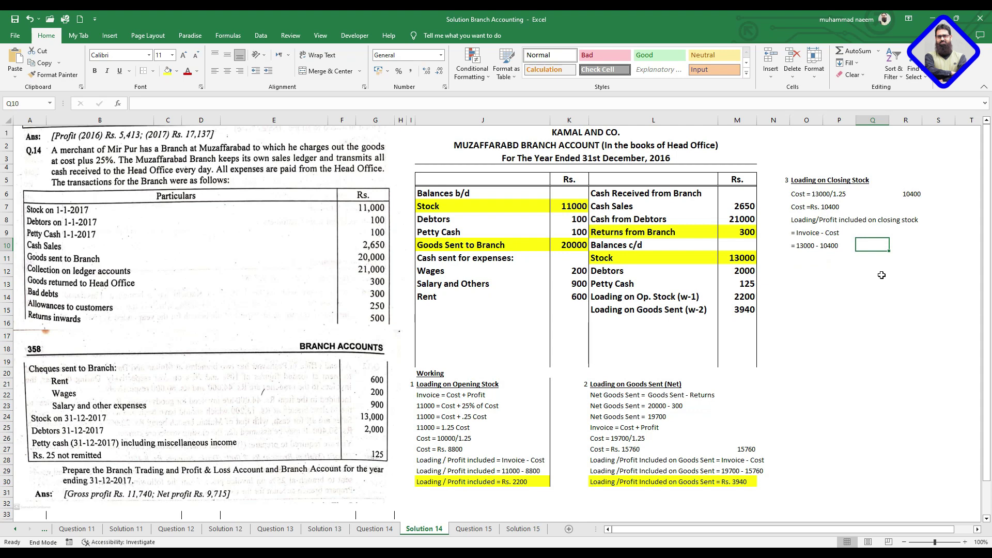
text(=13000.)
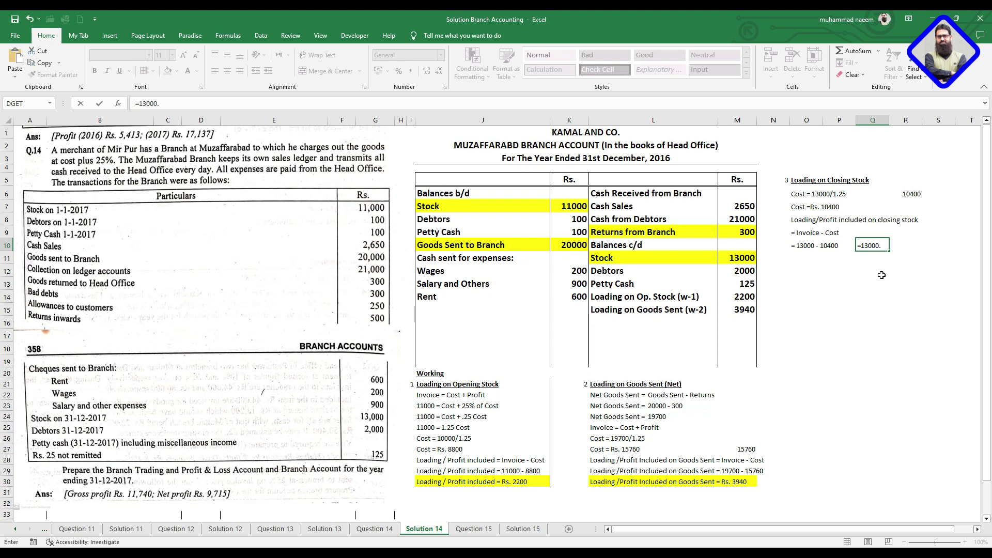
key(BackSpace)
text(-)
text(10400)
key(Return)
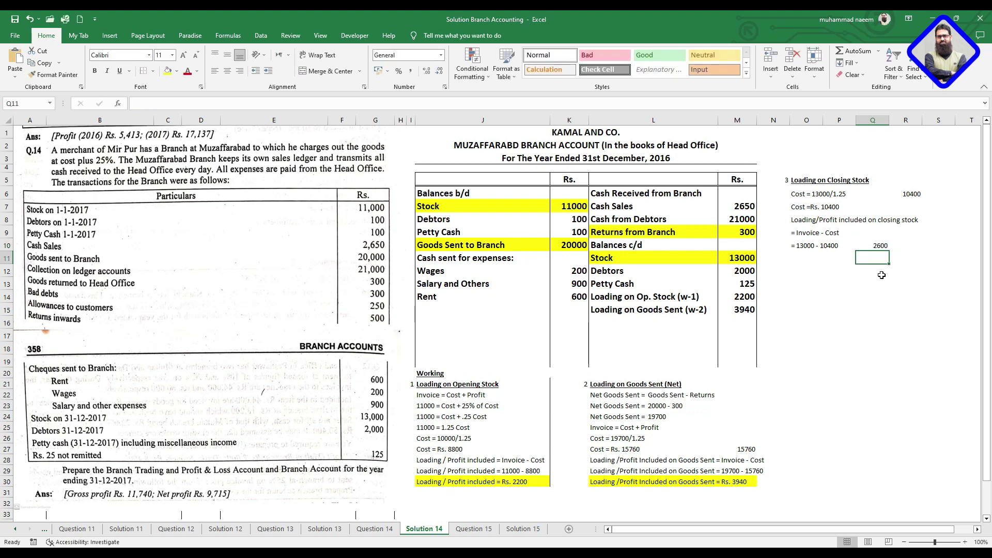
Add a final line below the subtraction reading 'Rs. 2600'.
key(Up)
key(Left)
key(Left)
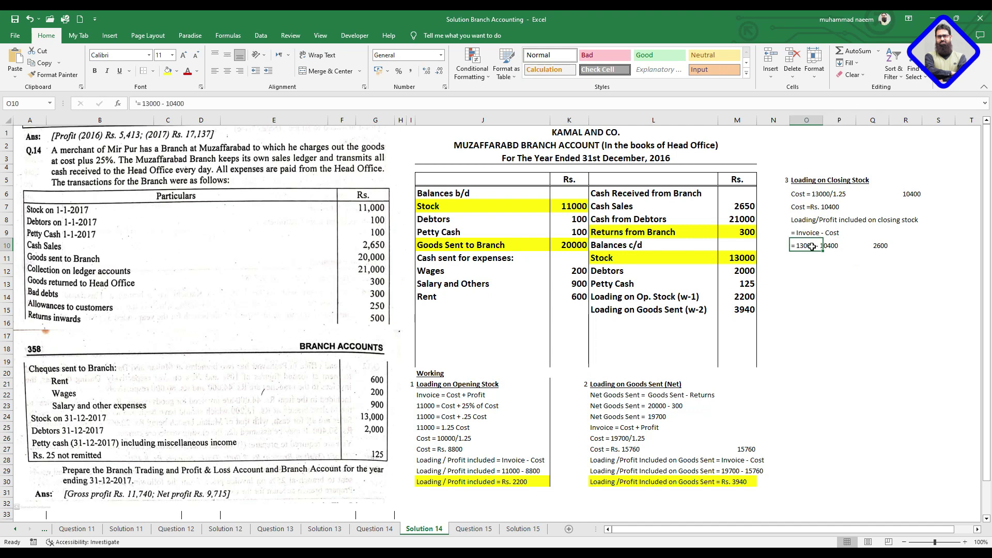
click(796, 258)
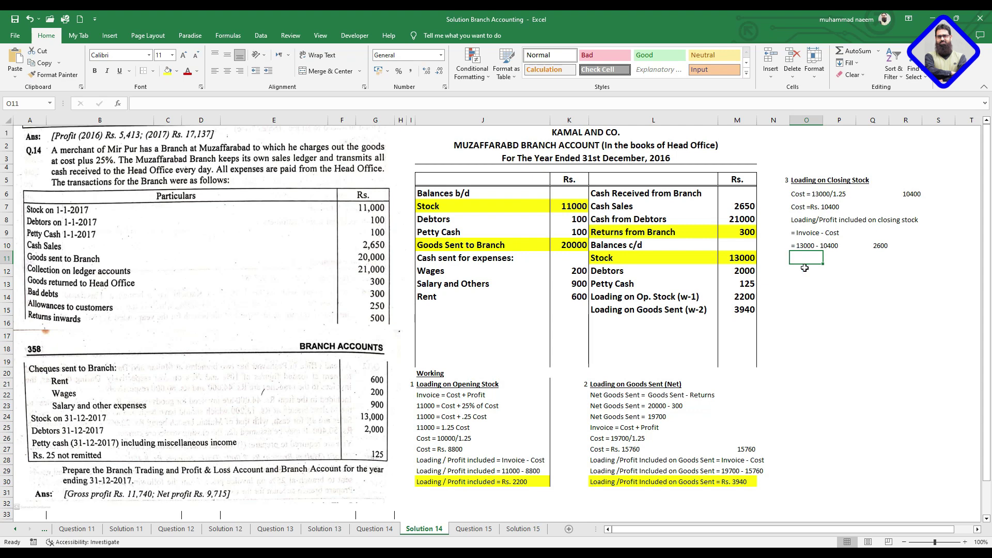
key(ctrl+d)
double_click(800, 259)
drag(798, 258, 842, 260)
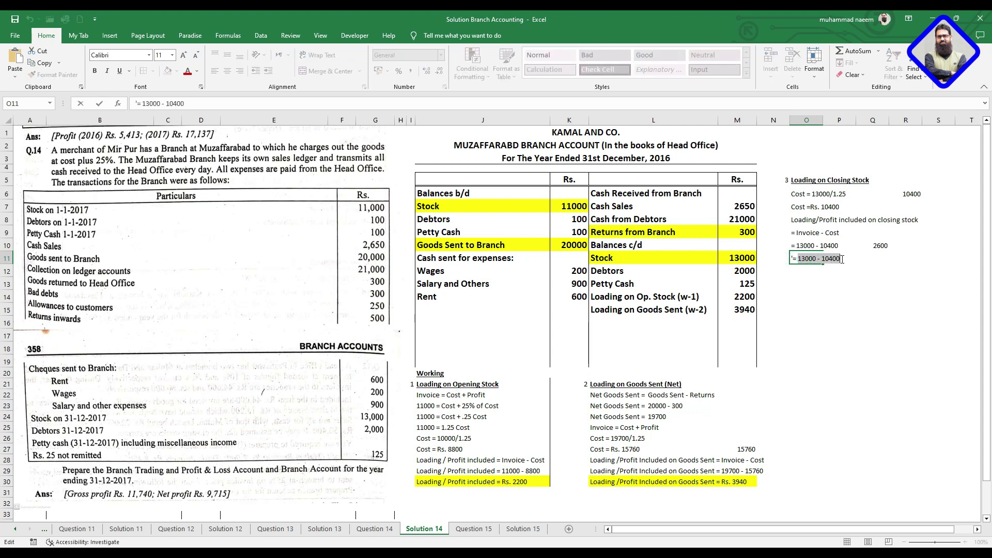
text(Rs. 2600)
key(Return)
key(Up)
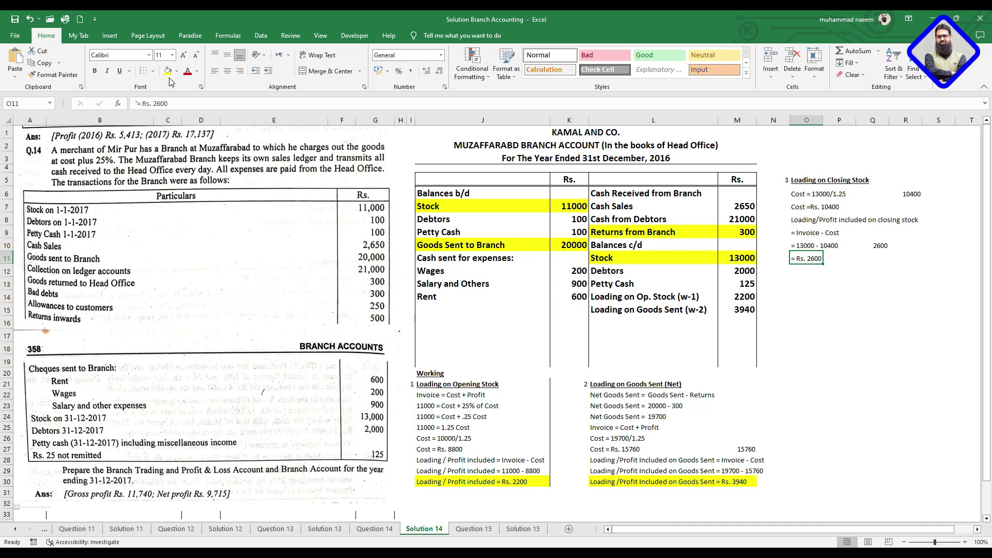
Delete the leftover 2600 helper figure in Q10.
click(879, 247)
key(Delete)
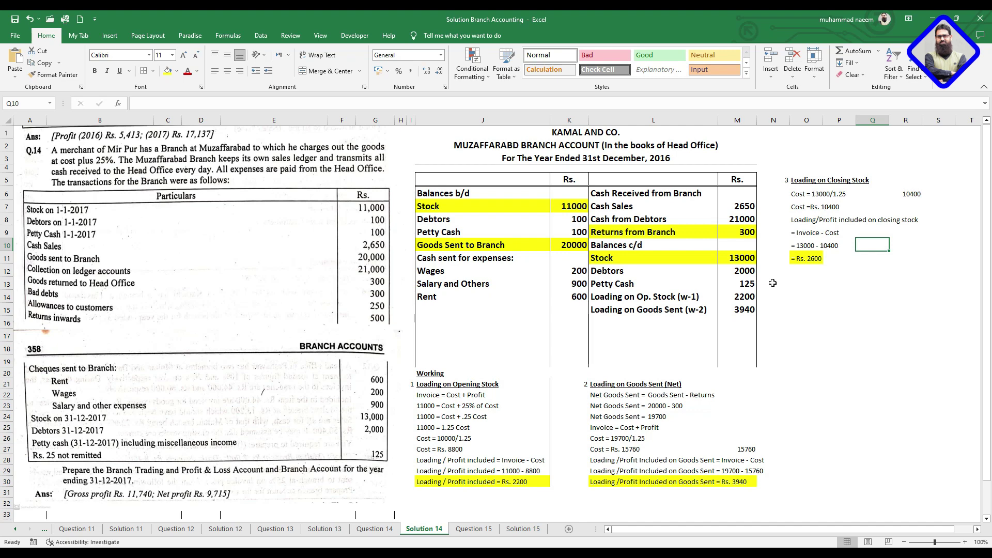
click(432, 310)
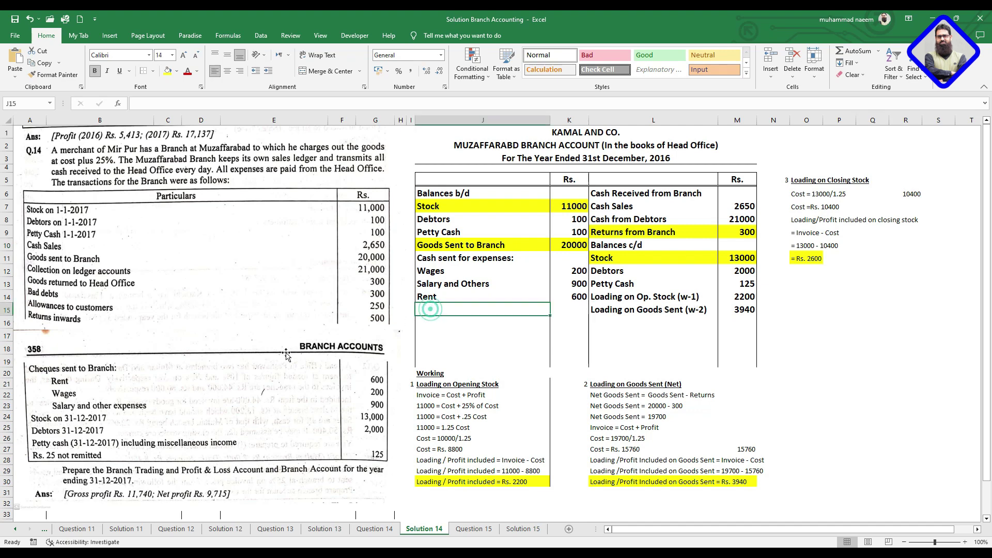
Enter 'Loading on Closing Stock (w-3)' with 2600 in J15:K15 beneath Rent.
text(Loading on C)
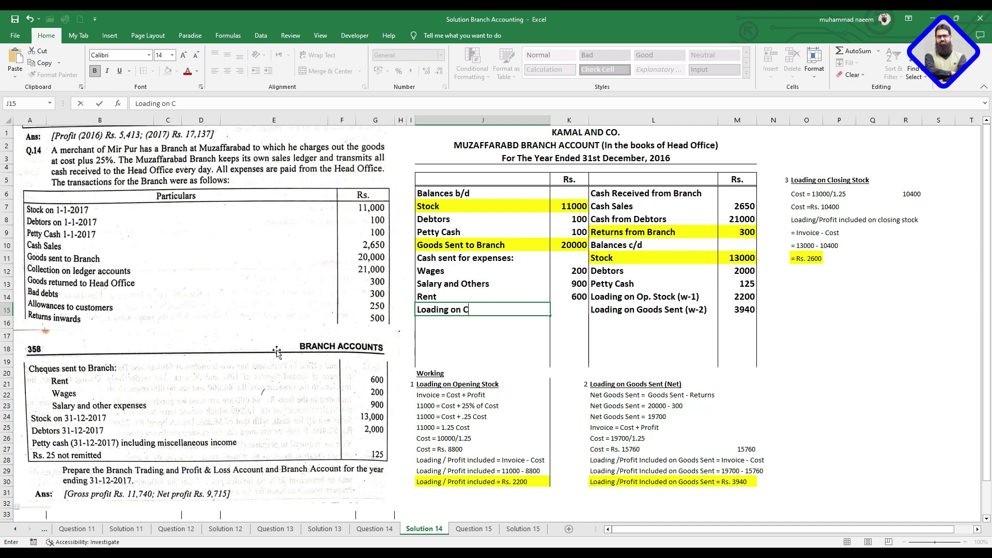
text(losing Stock)
text( (w-)
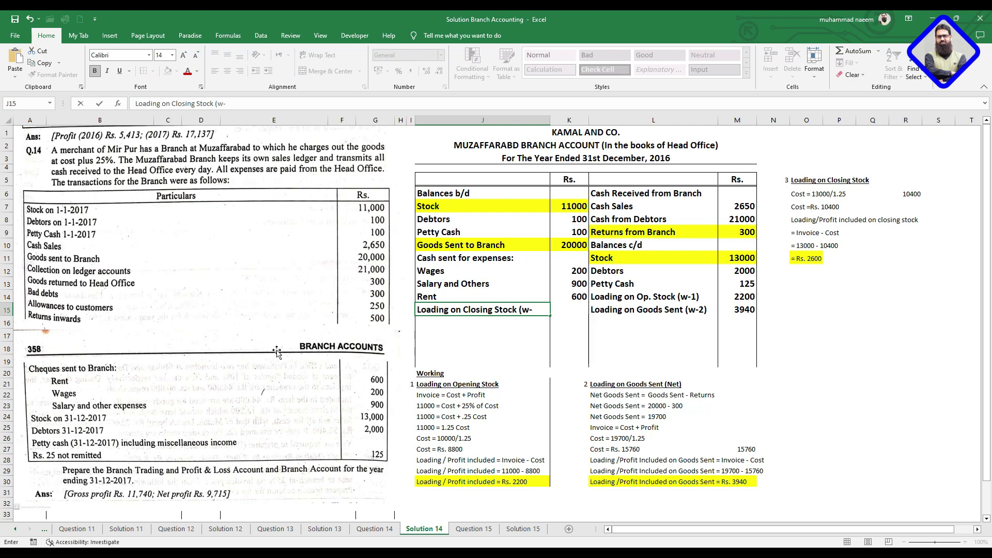
text(3))
key(Tab)
text(2600)
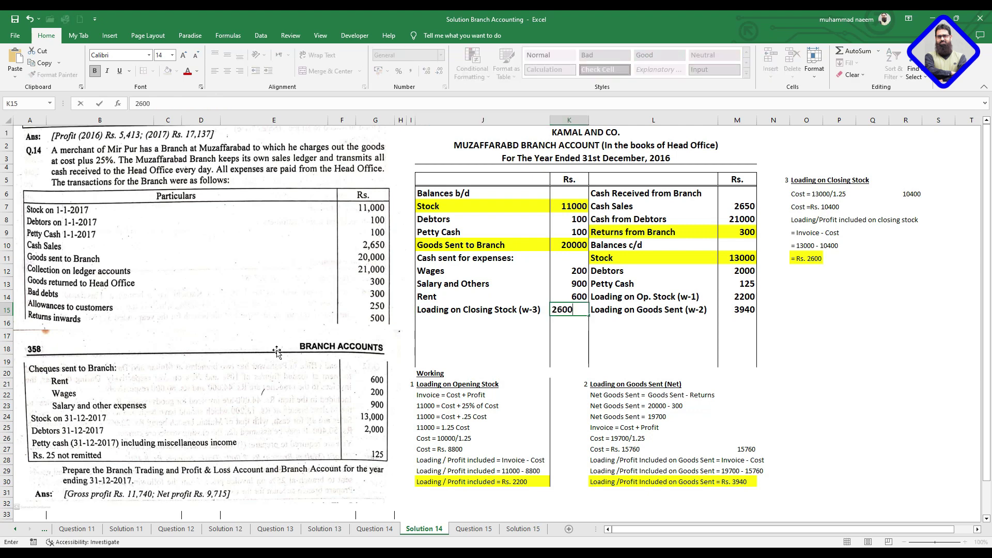
key(Return)
key(Return)
key(Return)
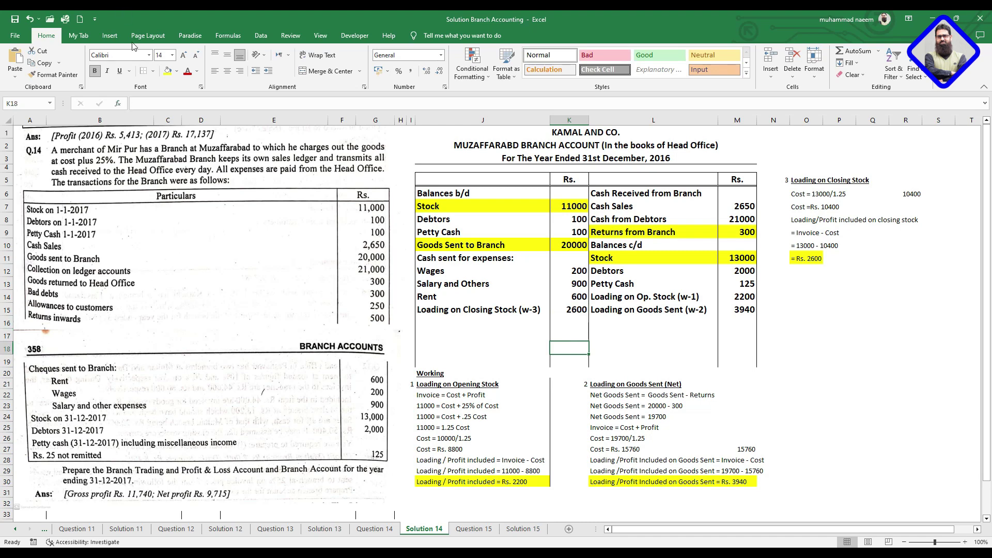
Give the debit total cell top and thick bottom borders, then total the credit column with SUM.
click(153, 76)
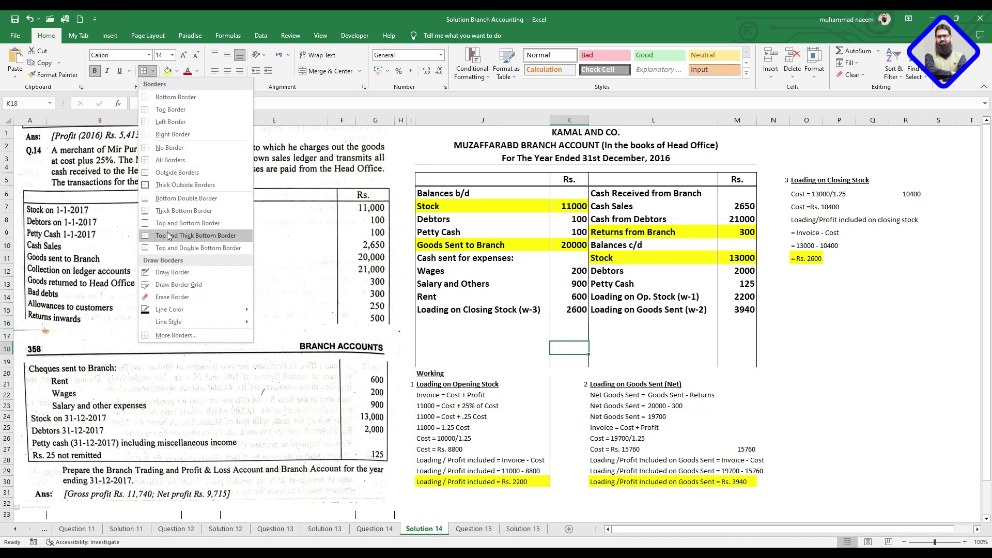
click(165, 252)
key(Right)
key(Right)
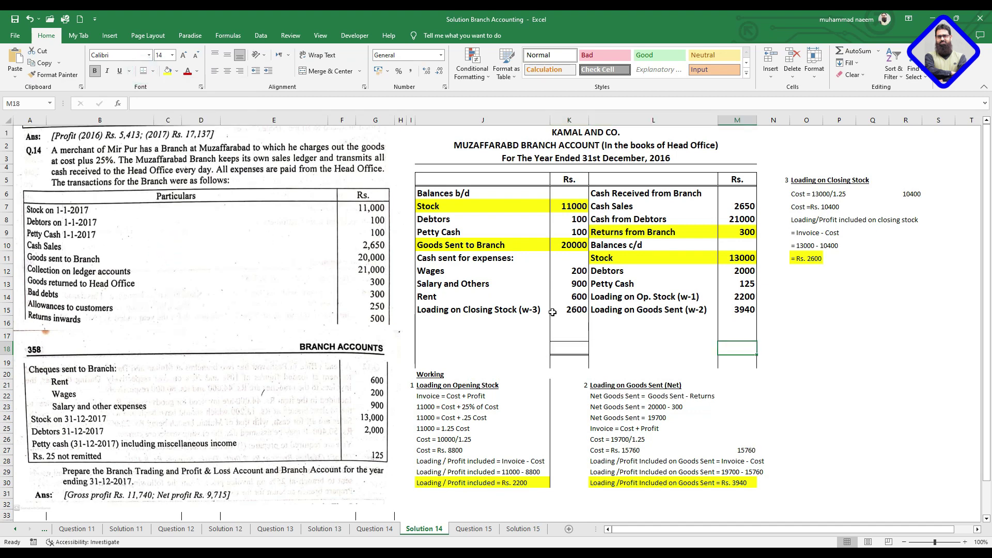
text(=)
text(sum)
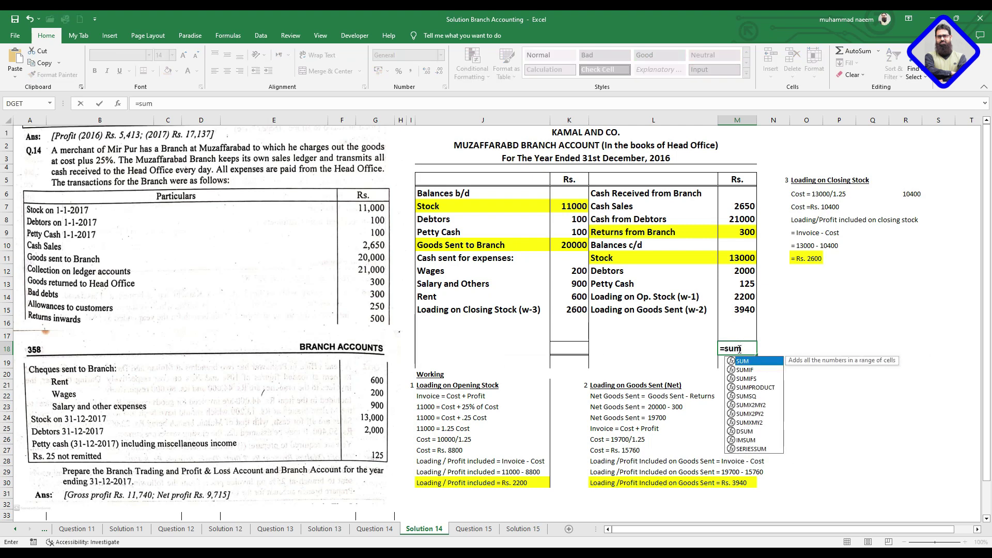
text(()
key(Up)
key(shift+Up)
key(shift+Up)
key(shift+Up)
key(shift+Up)
key(shift+Up)
key(shift+Up)
key(shift+Up)
key(shift+Up)
key(shift+Up)
key(Return)
click(739, 349)
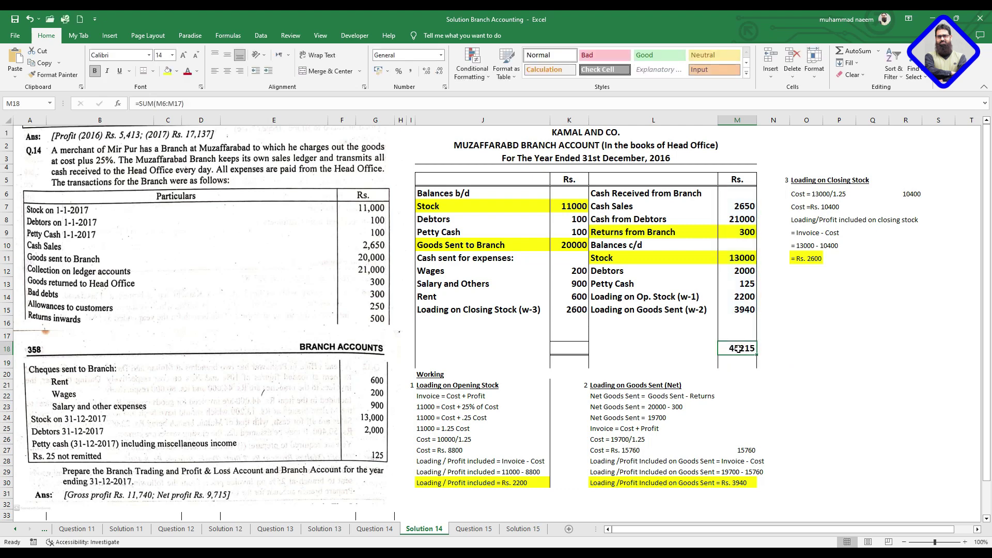
Check the debit amounts' sum and enter 45215 as the debit total in K18.
key(Left)
key(Left)
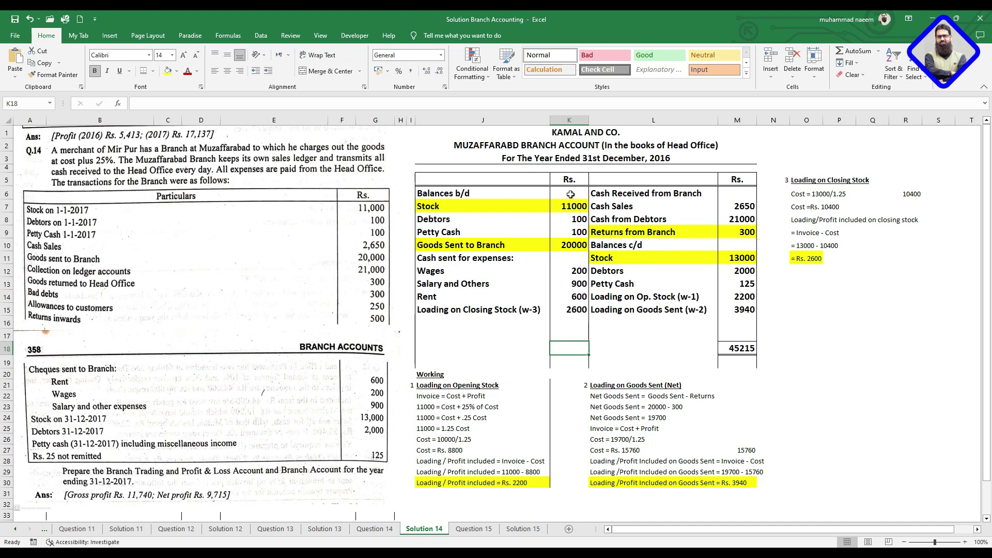
drag(570, 194, 567, 315)
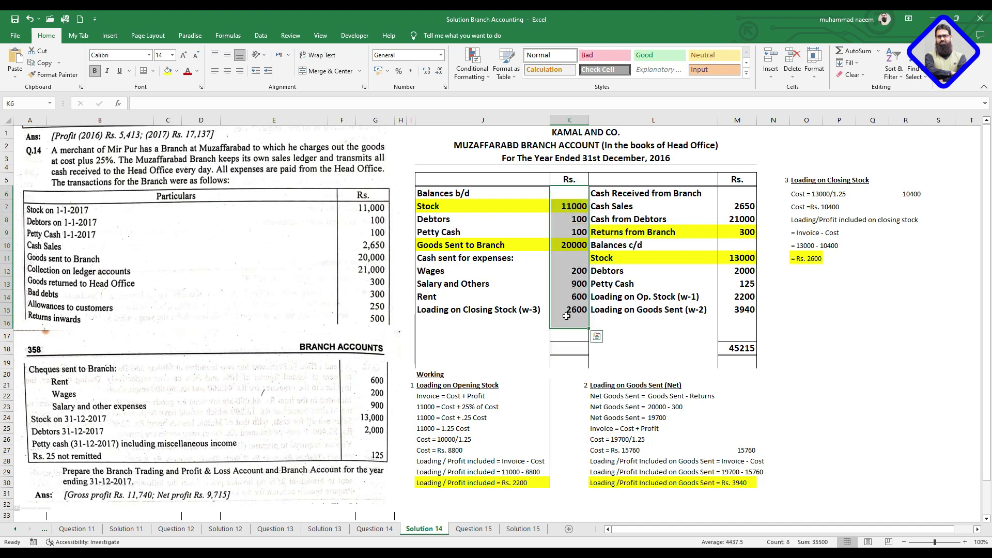
click(567, 347)
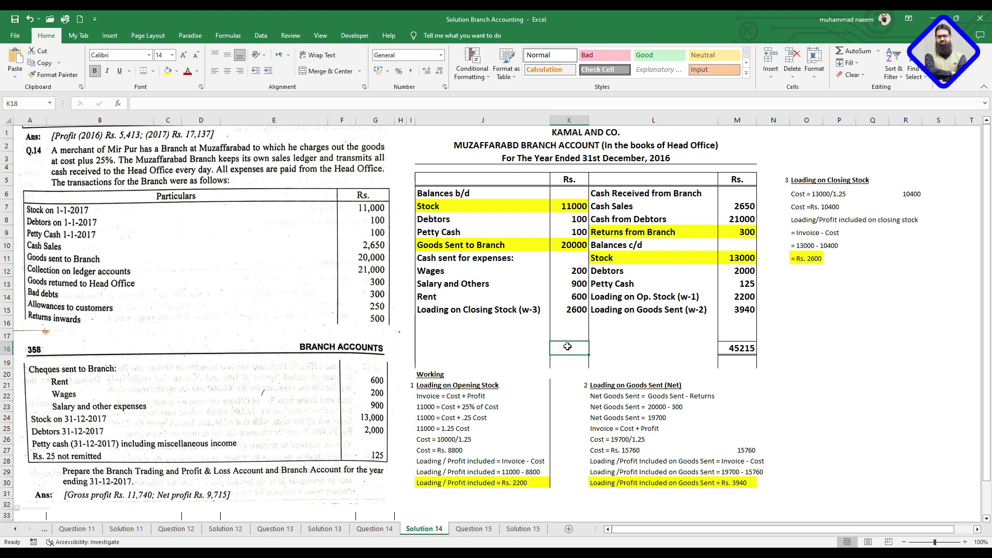
text(451)
key(BackSpace)
text(215)
key(Return)
click(568, 333)
click(436, 335)
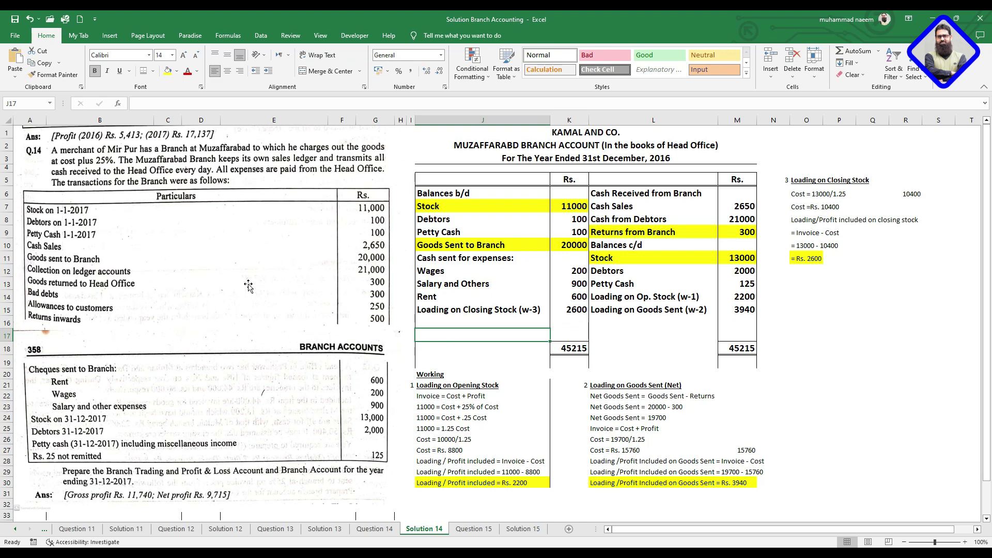
Label the balancing debit entry 'Profit and Loss Account' in J17.
text(Profitn and)
key(BackSpace)
key(BackSpace)
key(BackSpace)
key(BackSpace)
key(BackSpace)
text(and )
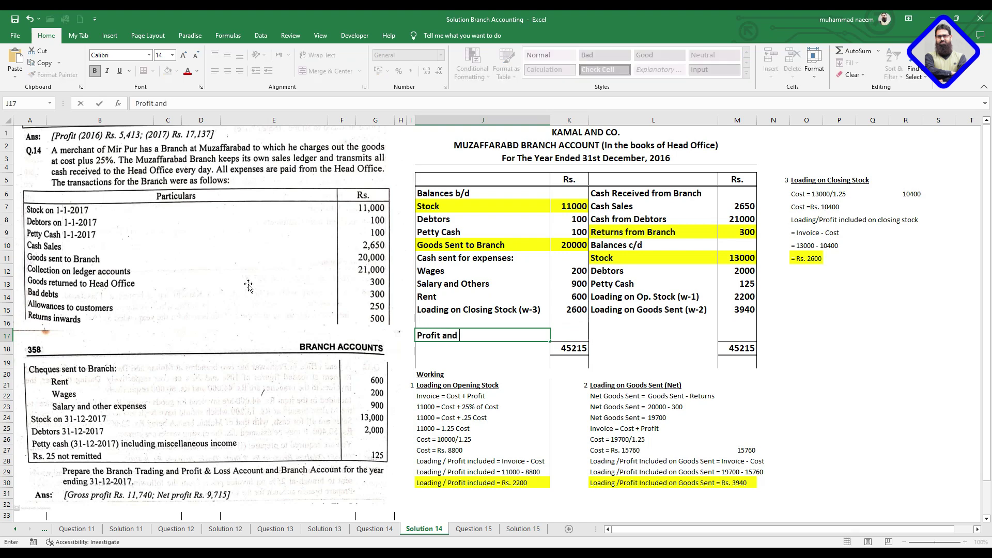
text(Loss Account)
key(Tab)
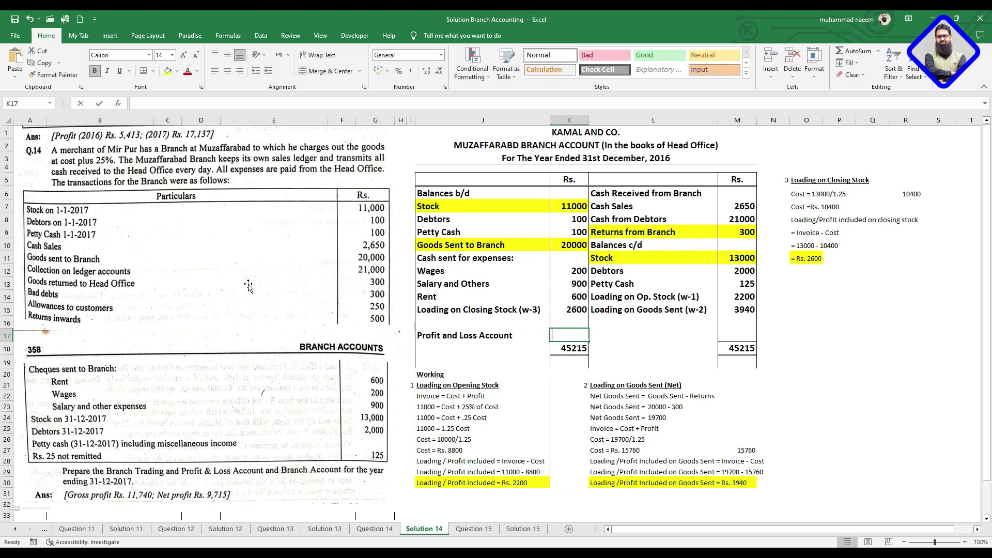
Calculate its amount as =K18-SUM(K6:K16), giving 9715.
text(=)
key(Down)
text(-sum)
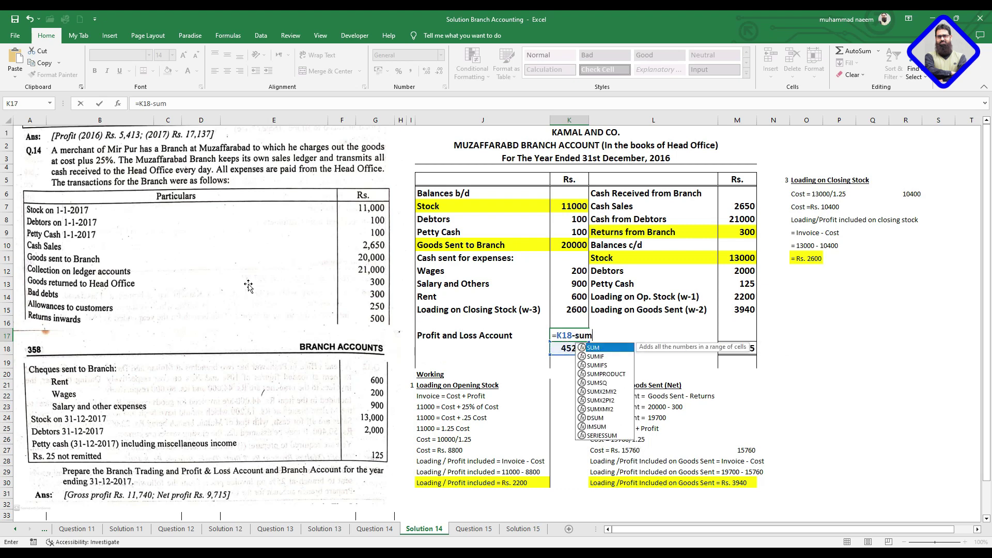
text(()
key(Up)
key(shift+Up)
key(shift+Up)
key(shift+Up)
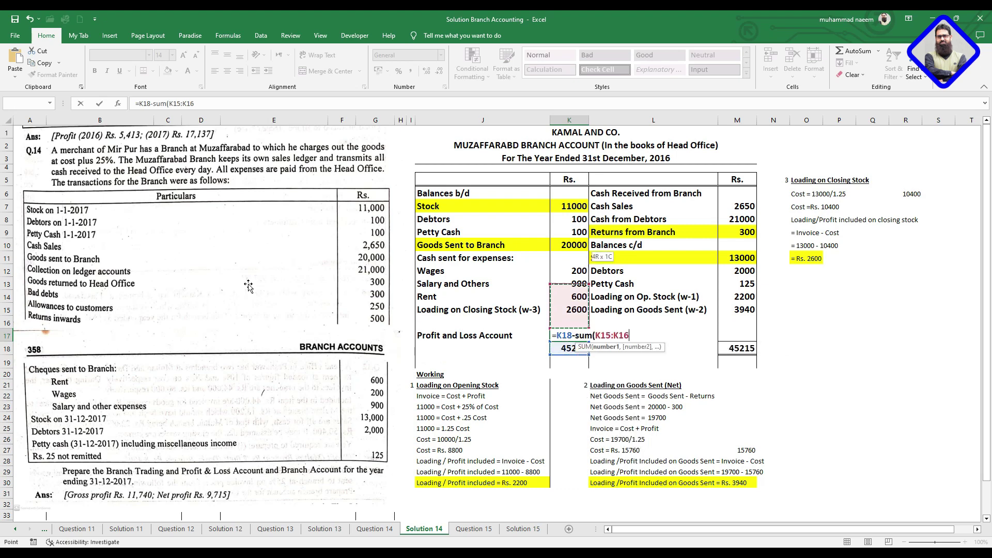
key(shift+Up)
key(shift+Up)
key(shift+Up)
key(shift+Up)
key(shift+Up)
key(Return)
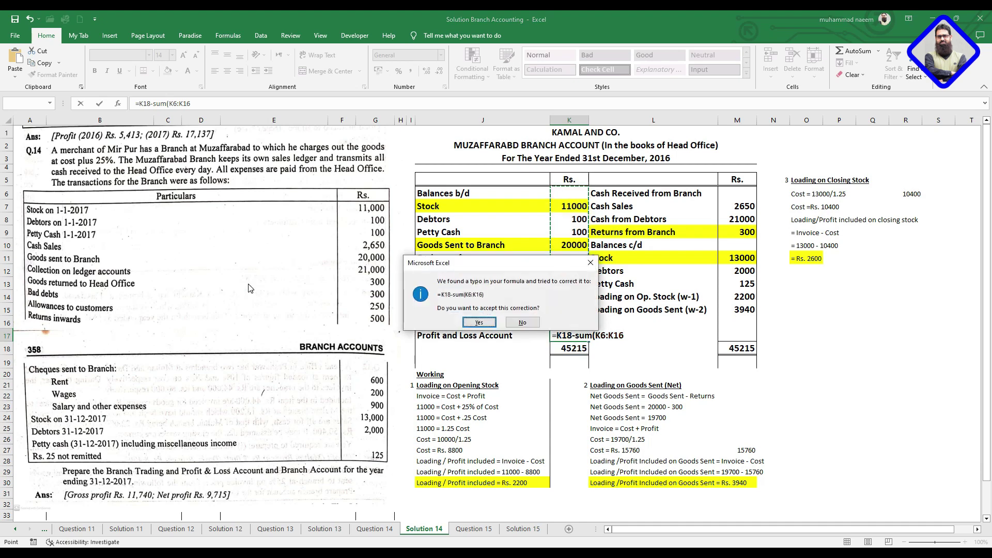
key(Return)
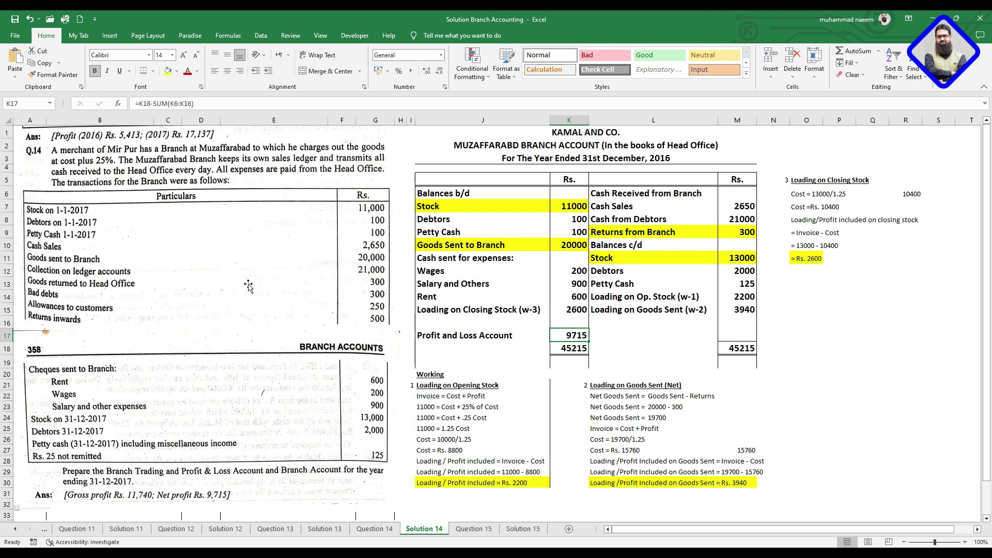
mouse_move(173, 250)
mouse_down()
mouse_move(587, 279)
mouse_move(265, 260)
mouse_up()
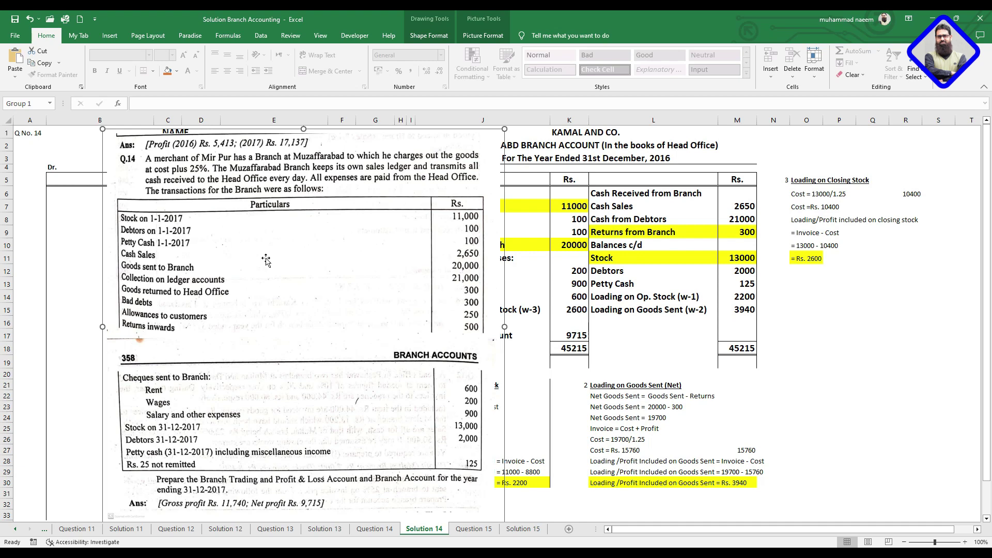
Move the textbook question picture back left over columns A–H, beside the Branch Account.
drag(284, 311, 189, 312)
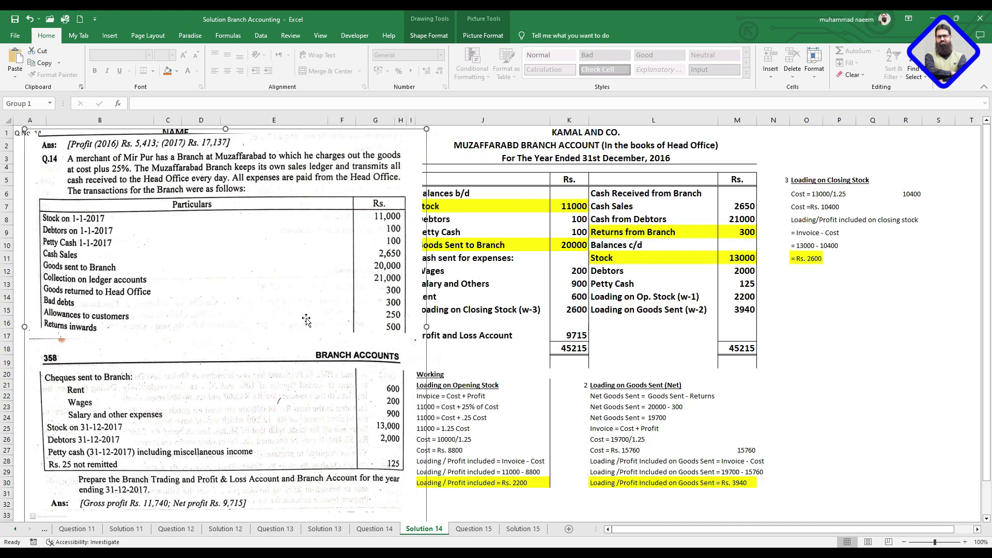
click(286, 318)
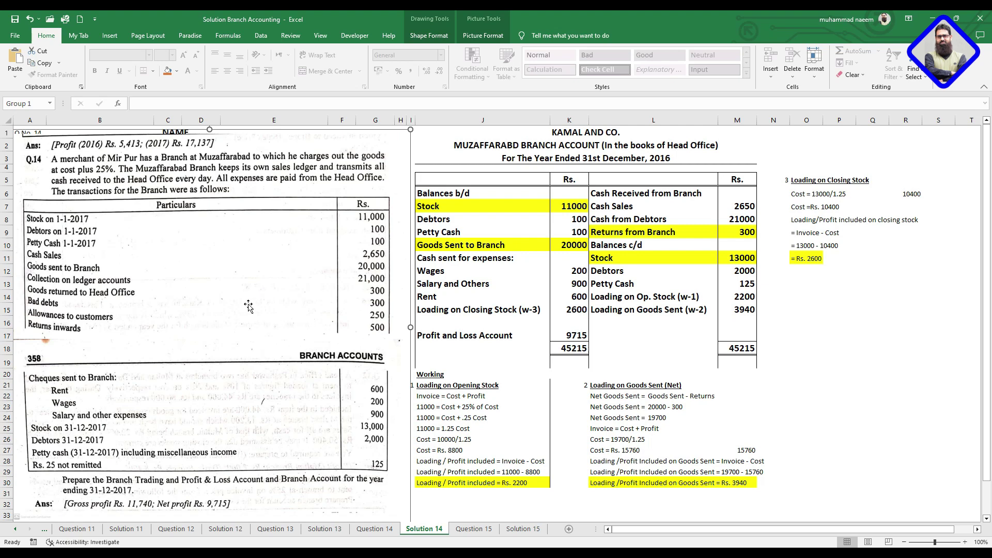
Enter working number 4 in N13 with the bold heading 'Branch Debtors Account'.
click(810, 320)
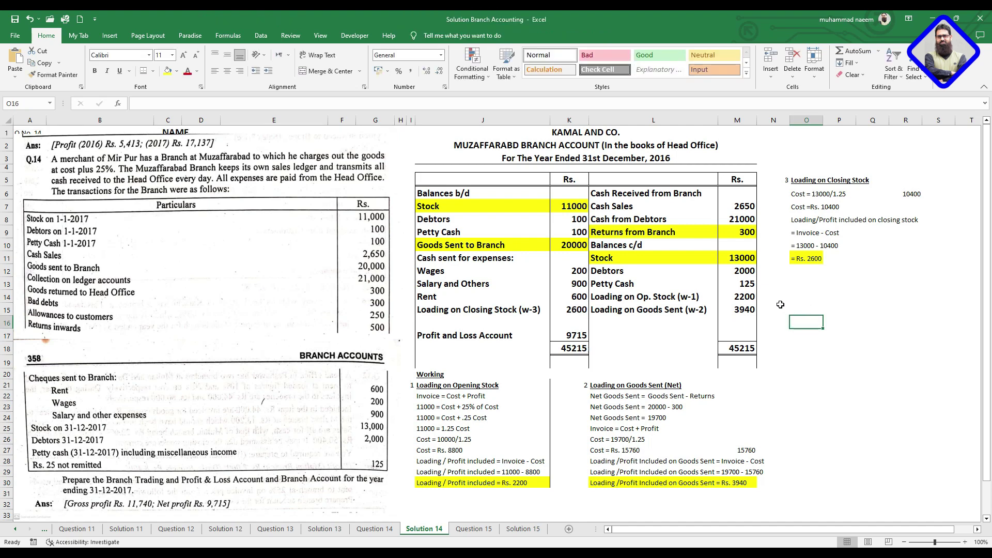
drag(775, 297, 885, 310)
click(799, 284)
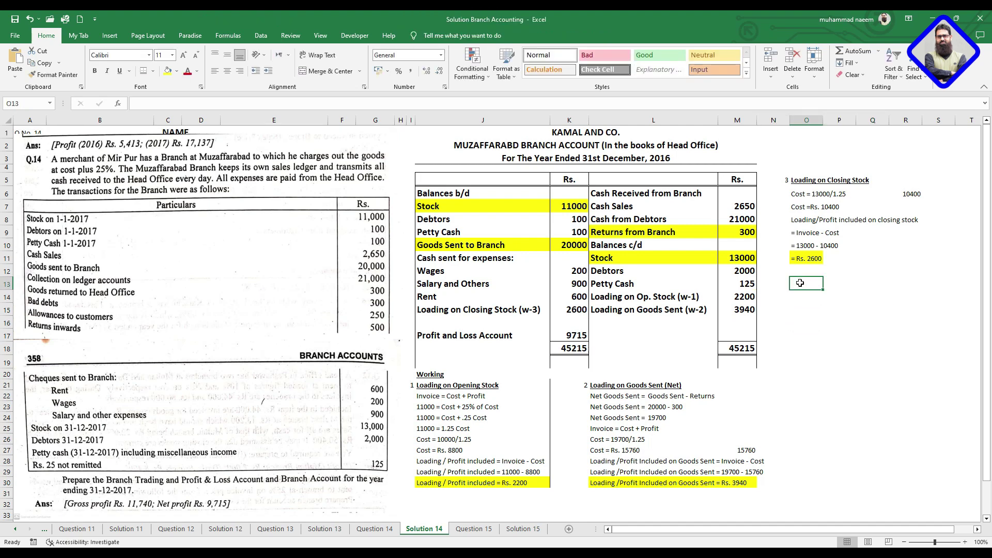
key(Left)
text(4)
key(Tab)
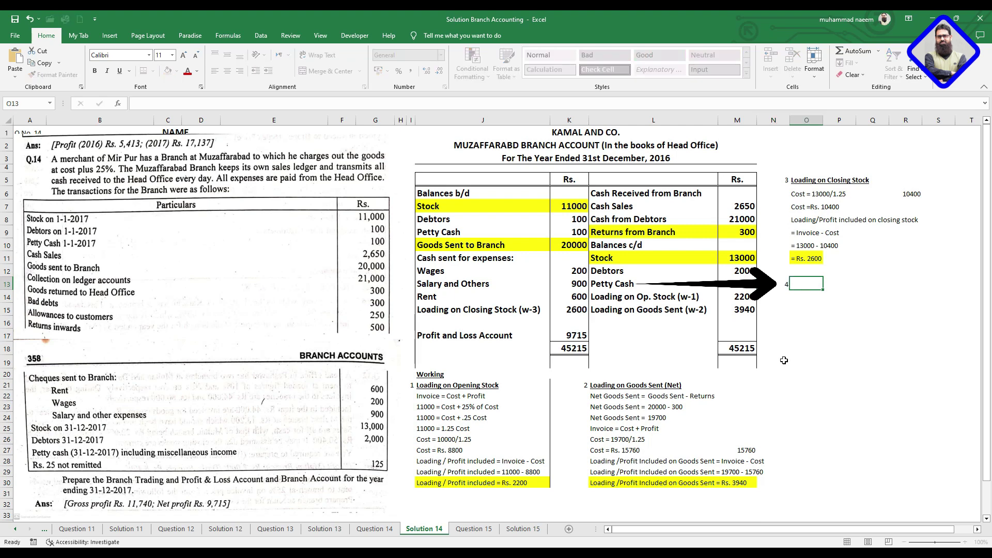
text(Branch Debt)
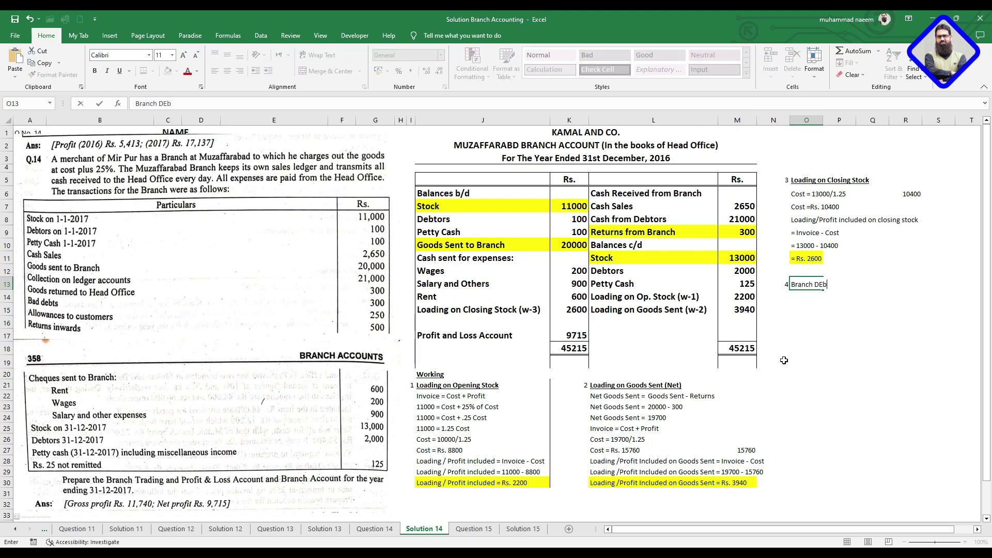
text(ors Account)
key(Return)
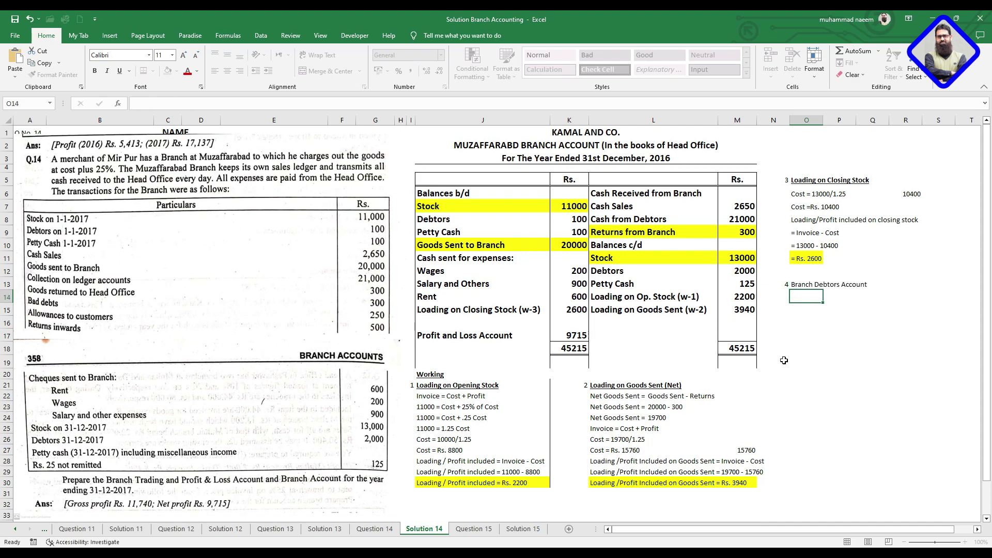
key(Right)
key(Up)
key(ctrl+b)
Select the two cells O14:P14 beneath the heading.
key(Down)
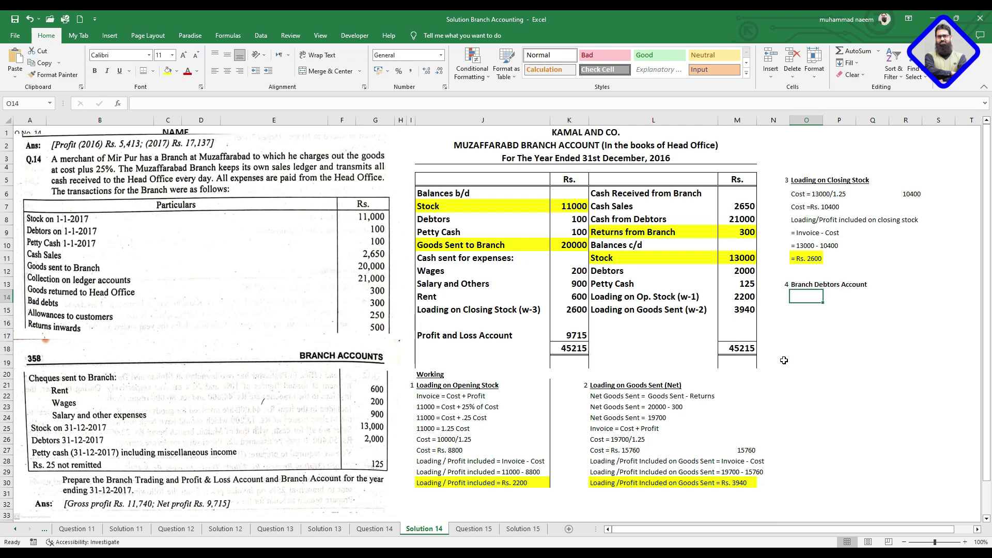
key(Right)
key(Right)
key(Right)
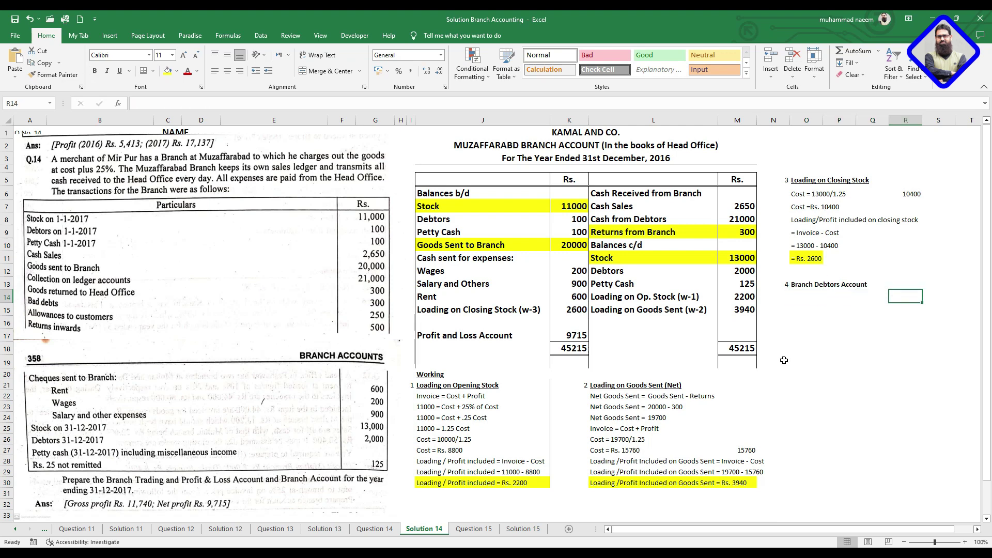
key(Right)
key(Right)
key(Left)
key(Left)
key(Left)
key(Left)
key(Left)
key(shift+Right)
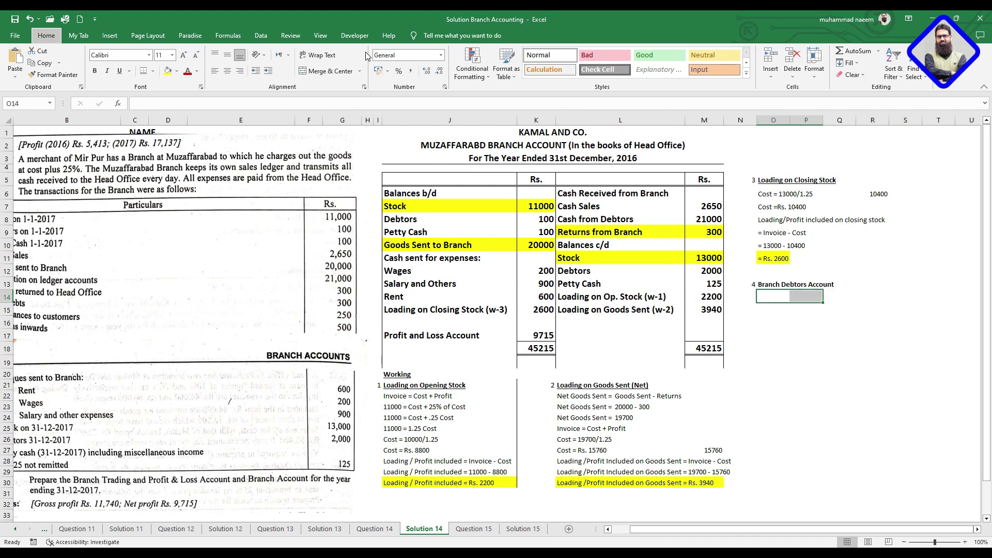
Merge the cells under the heading down to row 20 and move the block into columns R:S.
click(325, 71)
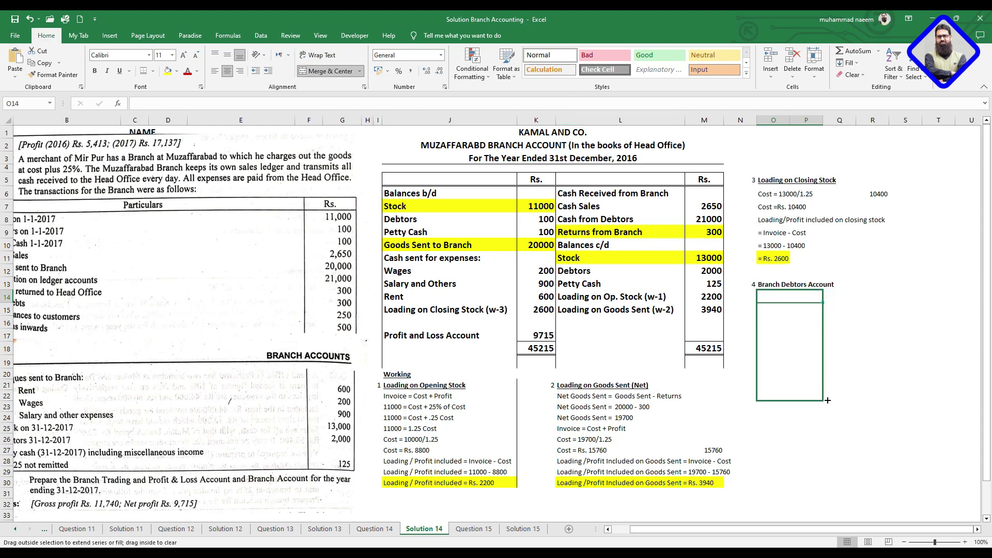
drag(823, 310, 824, 380)
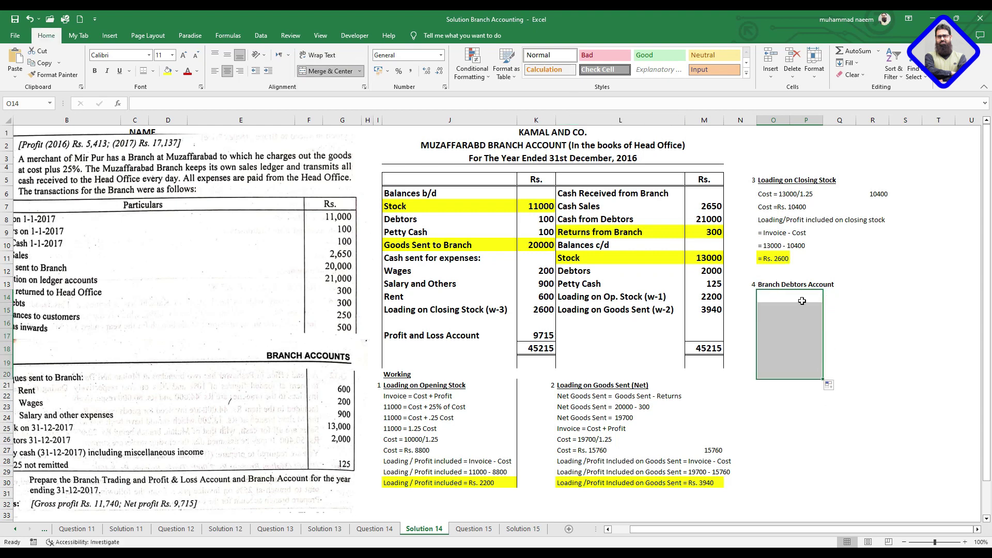
key(ctrl+x)
key(Right)
key(Right)
key(ctrl+v)
Add left, inside-vertical and right borders across the O14:T20 account area.
drag(801, 300, 802, 303)
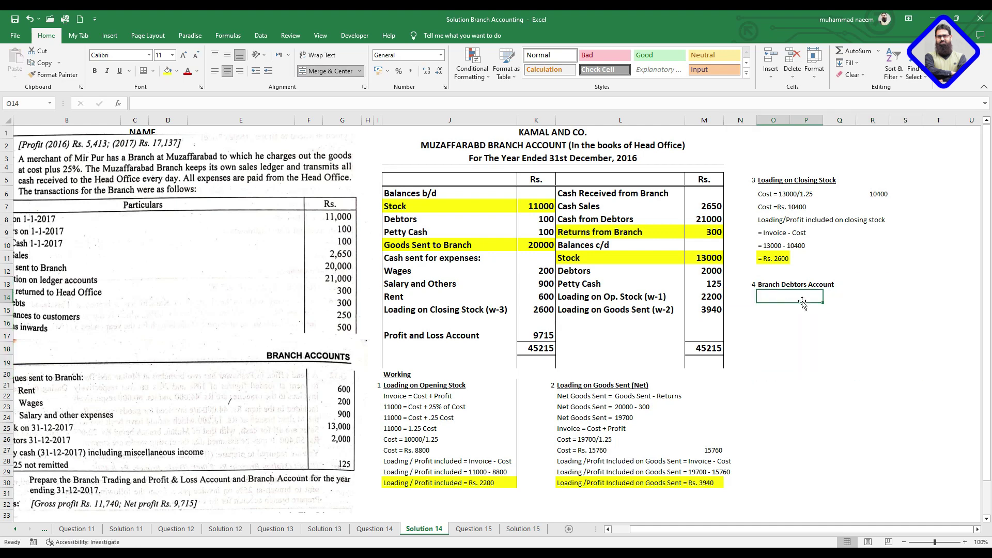
key(shift+Right)
key(shift+Down)
key(shift+Down)
key(shift+Down)
key(shift+Down)
key(shift+Down)
key(shift+Down)
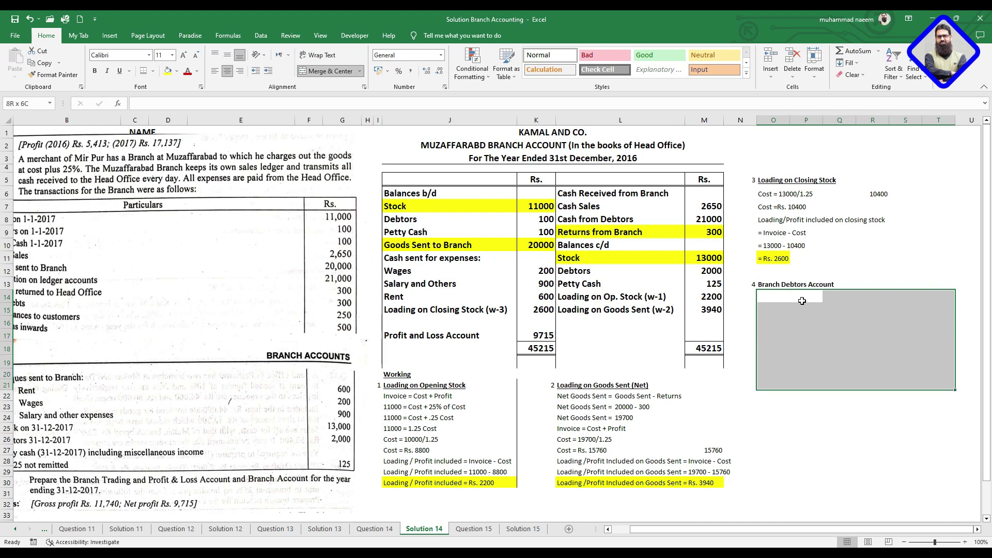
key(shift+Down)
key(ctrl+1)
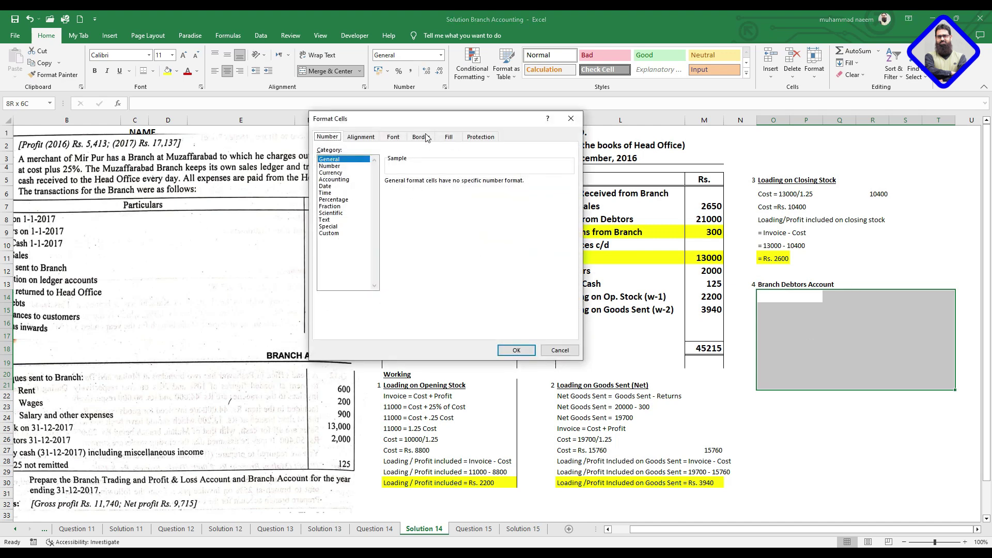
click(421, 136)
click(419, 225)
click(453, 224)
click(488, 227)
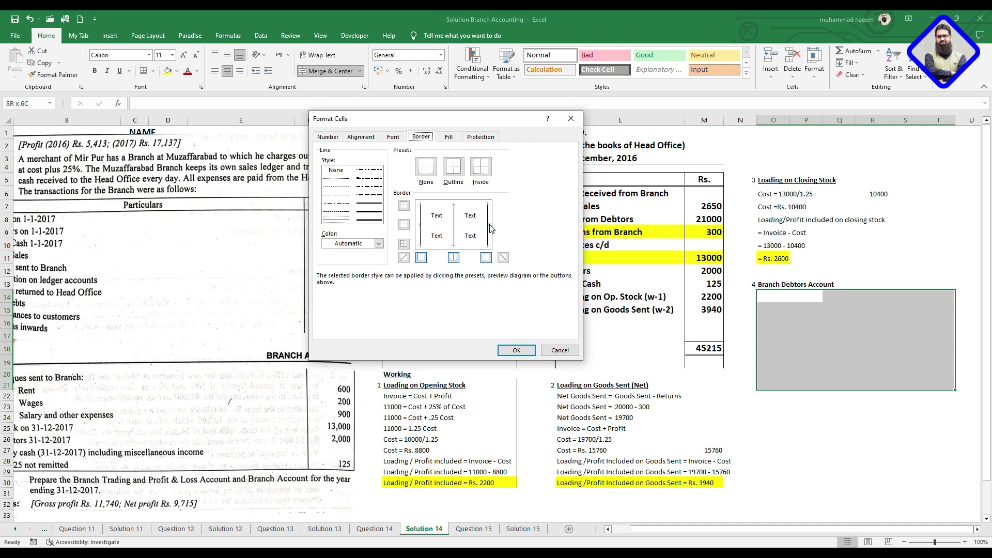
click(516, 351)
click(827, 411)
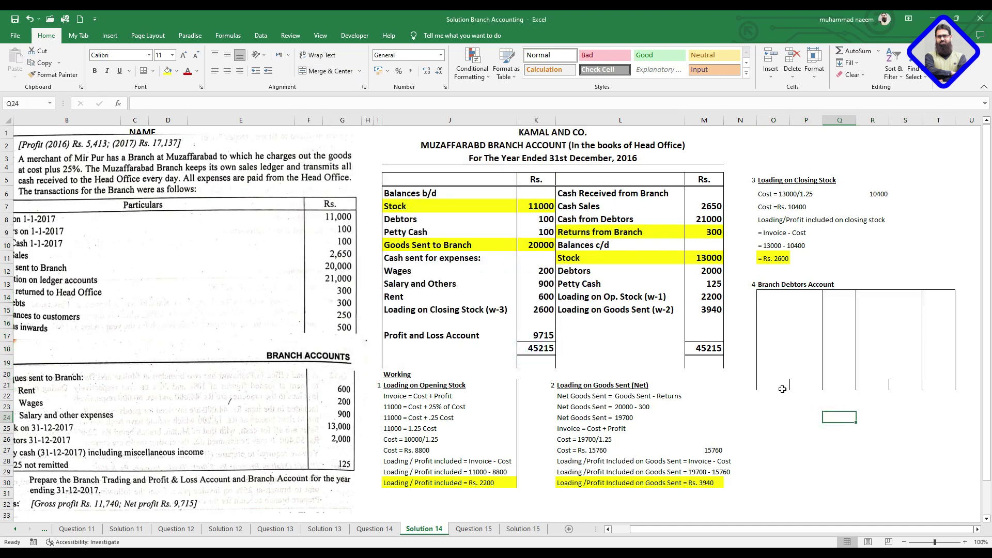
Extend the table's bottom-row formatting down into row 21.
drag(776, 375, 958, 381)
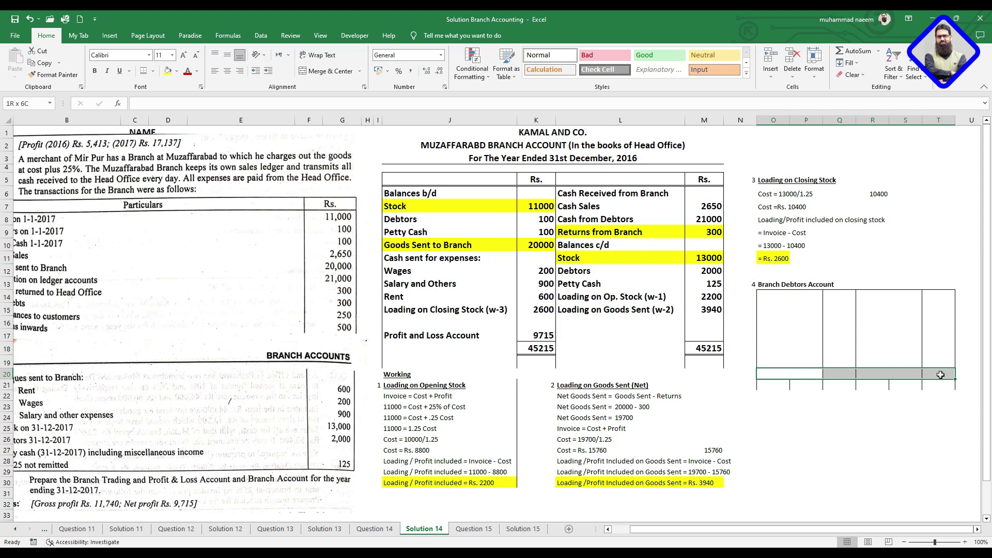
drag(959, 380, 958, 391)
click(905, 406)
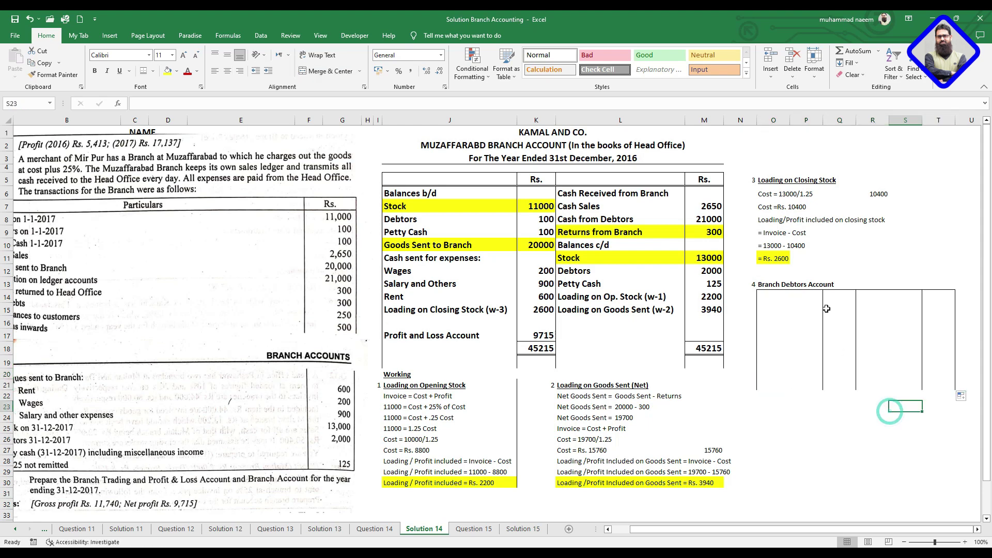
drag(784, 295, 951, 296)
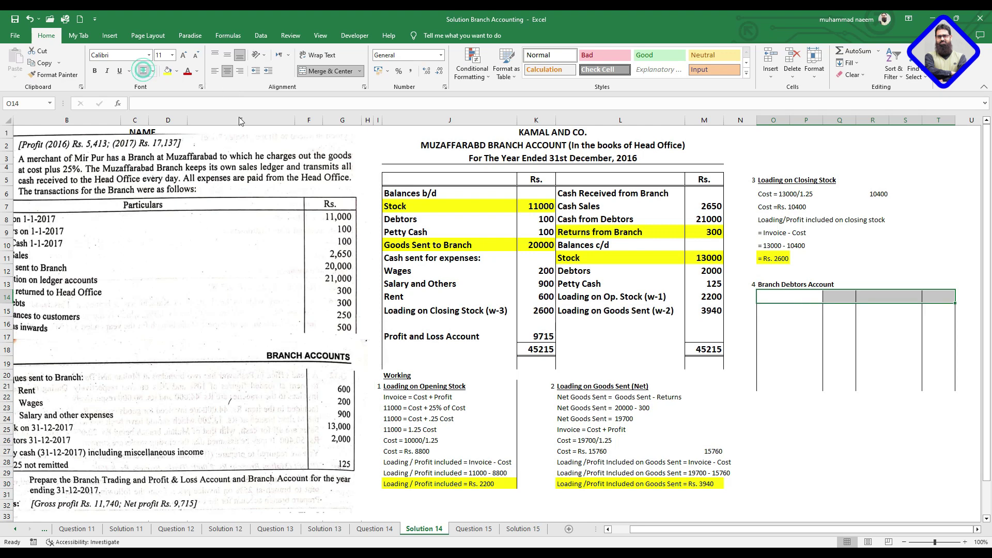
Merge and centre the Branch Debtors Account heading across O13:T13.
click(844, 362)
drag(763, 285, 929, 284)
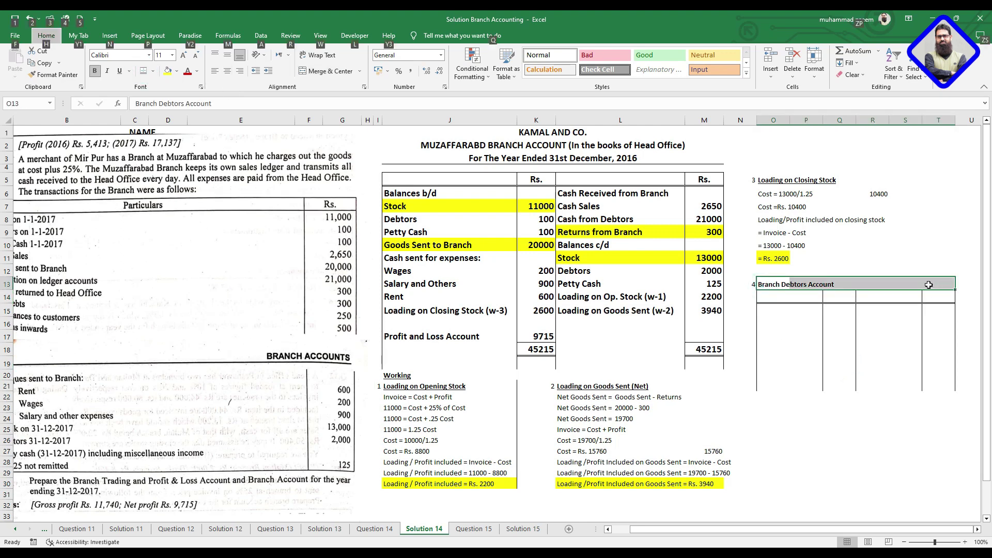
key(alt+m)
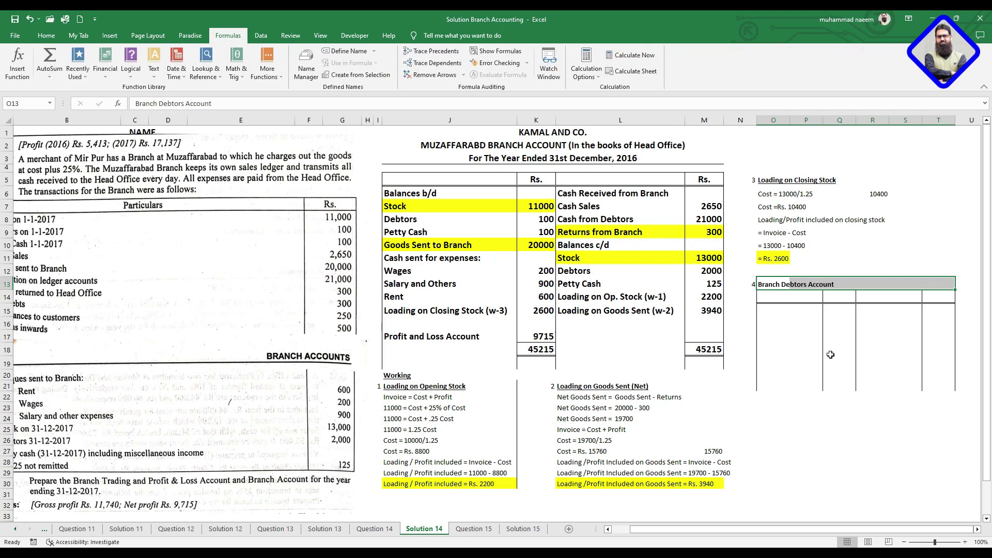
key(alt+h)
key(m)
key(c)
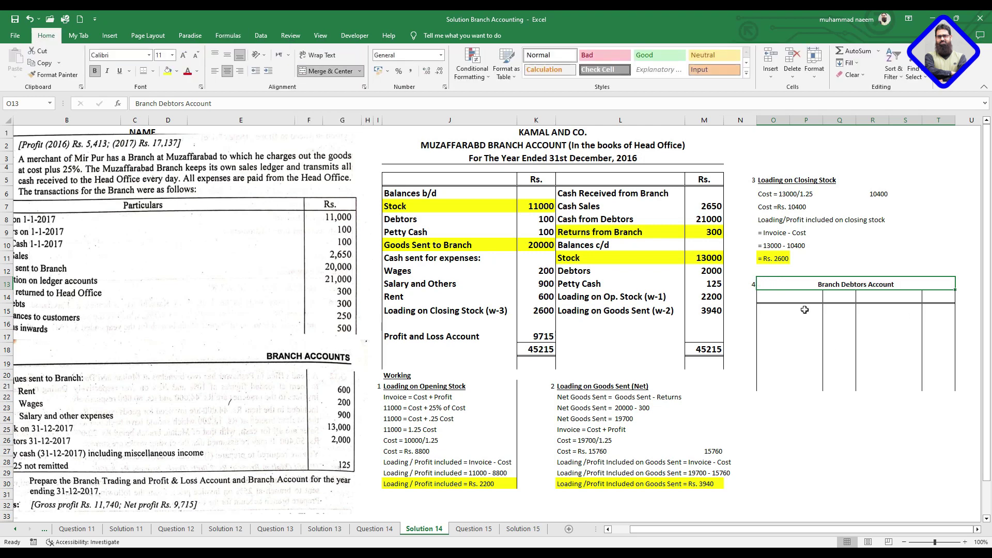
Add 'Rs.' headings in Q14 and T14, middle-aligned and centred.
click(840, 301)
text(Rs.)
key(Tab)
key(Tab)
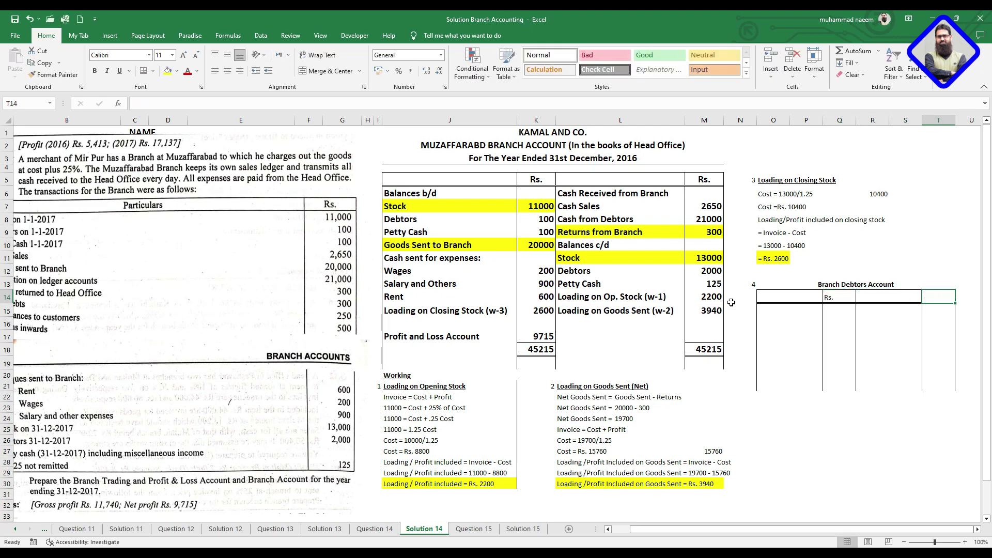
text(Rs.)
key(Left)
key(Left)
key(Left)
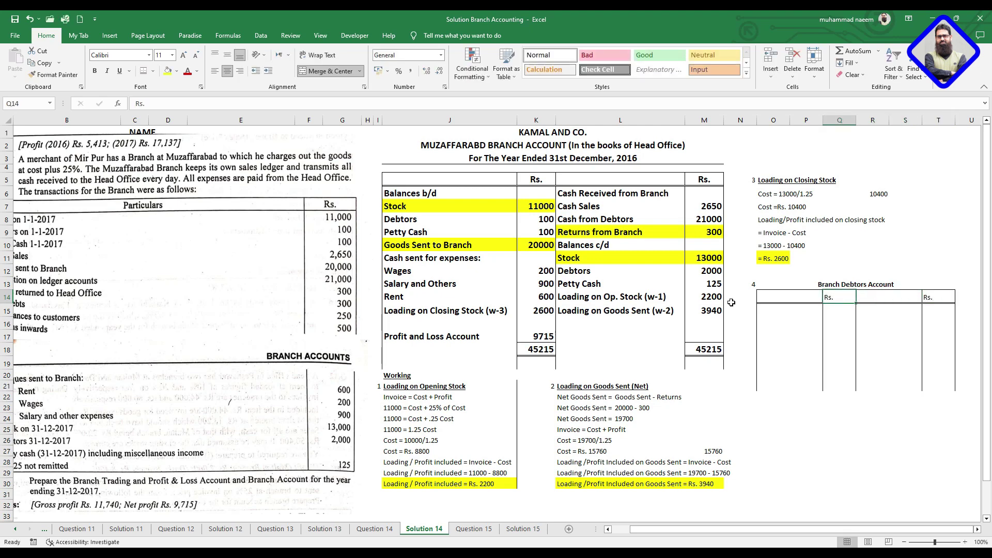
key(shift+Right)
key(shift+Right)
key(shift+Right)
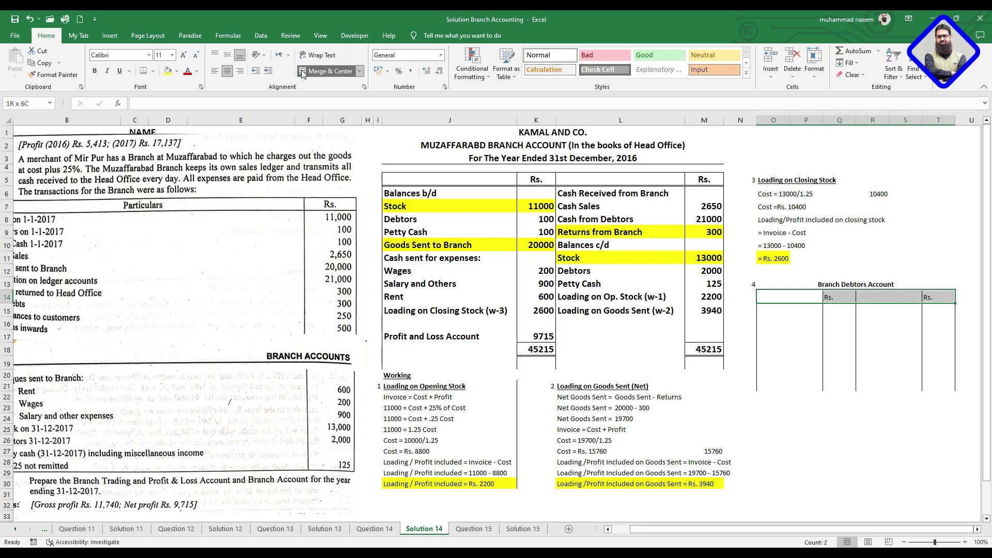
click(227, 55)
click(227, 70)
click(789, 320)
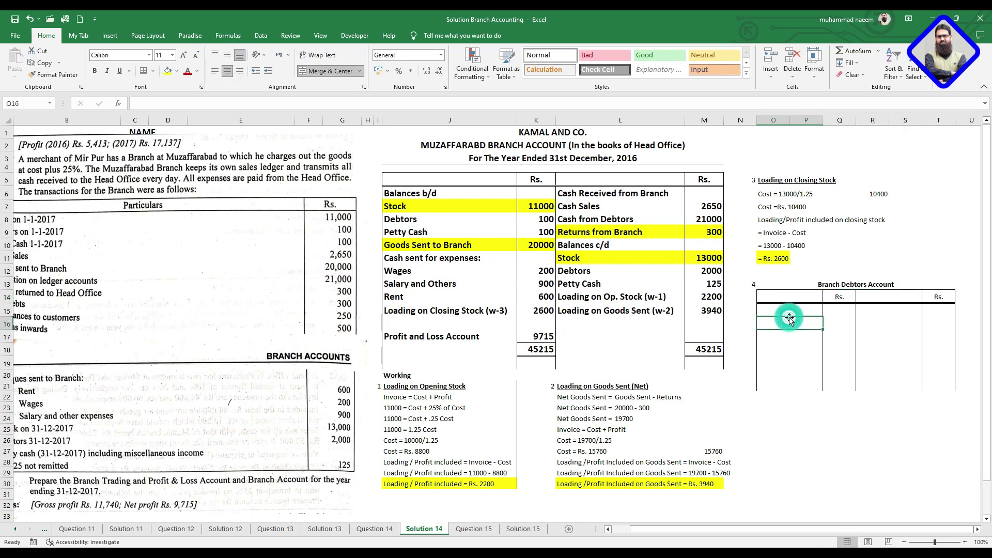
key(Up)
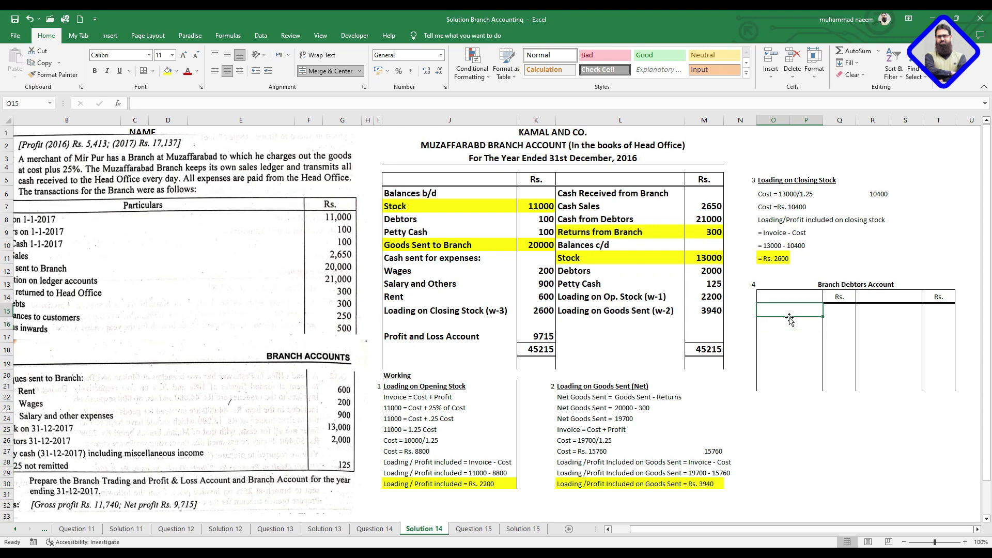
Enter 'Op. Balance' in O15 and left-align both particulars columns.
text(Op. Balance)
key(Return)
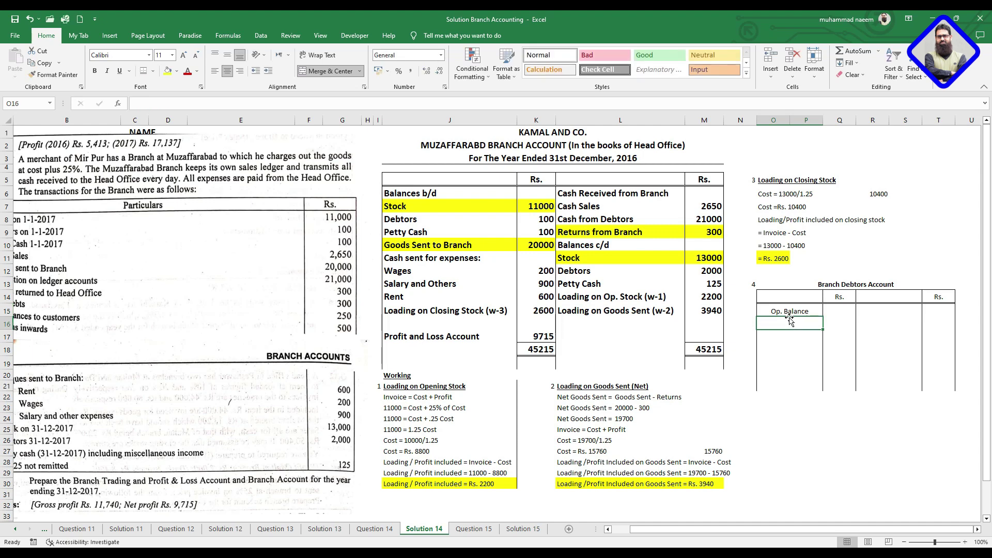
drag(790, 311, 790, 385)
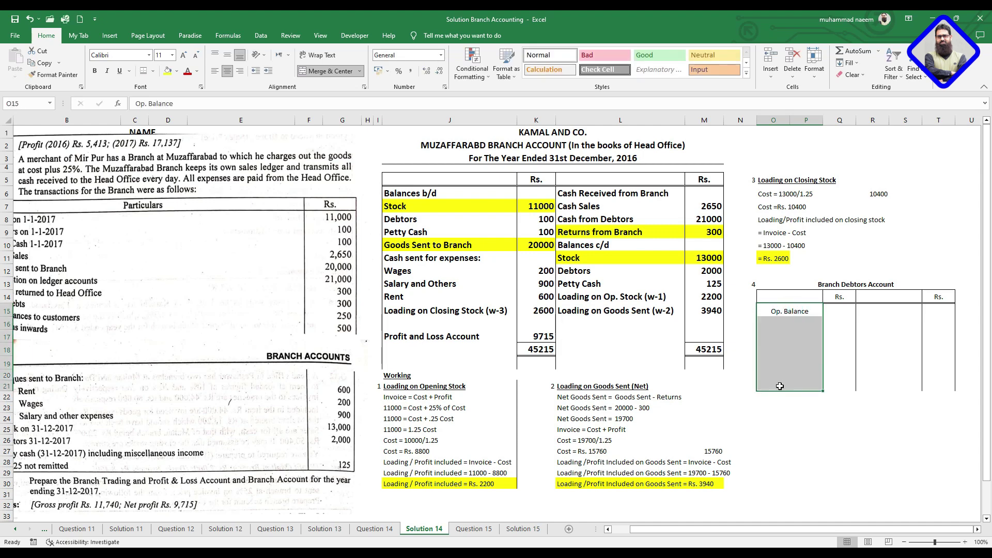
click(215, 71)
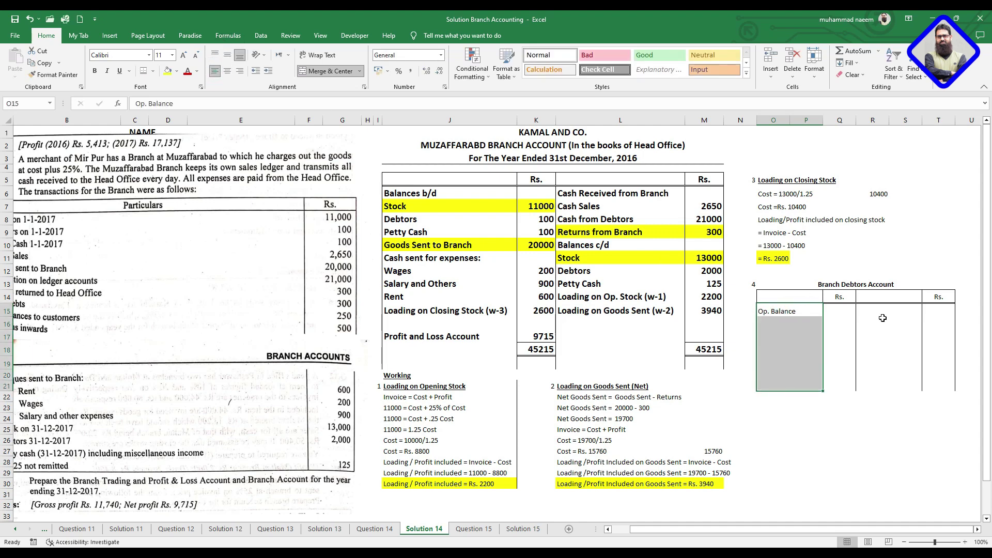
drag(893, 312, 890, 385)
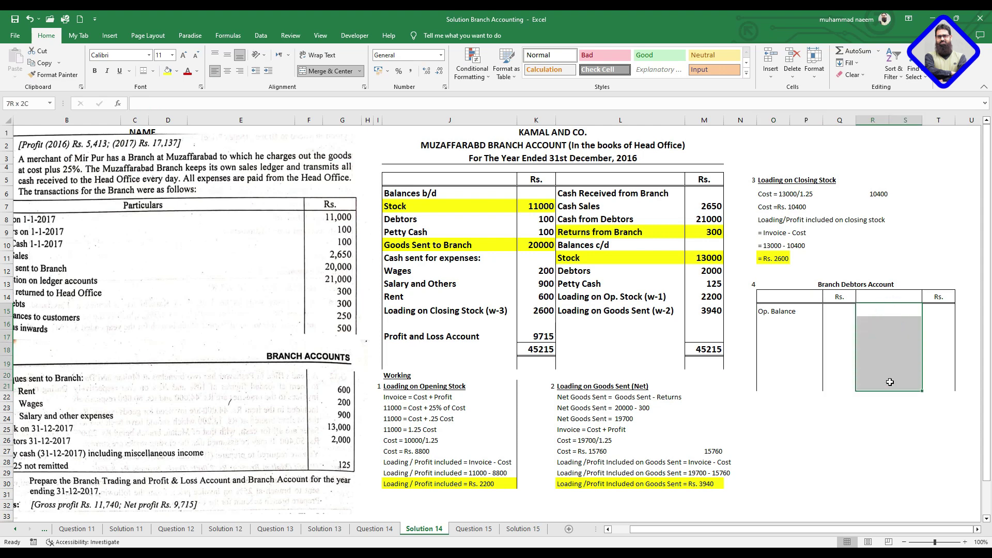
click(216, 70)
click(790, 324)
Enter 100 as the opening balance in Q15 and 'Cash Received' in R15.
click(841, 313)
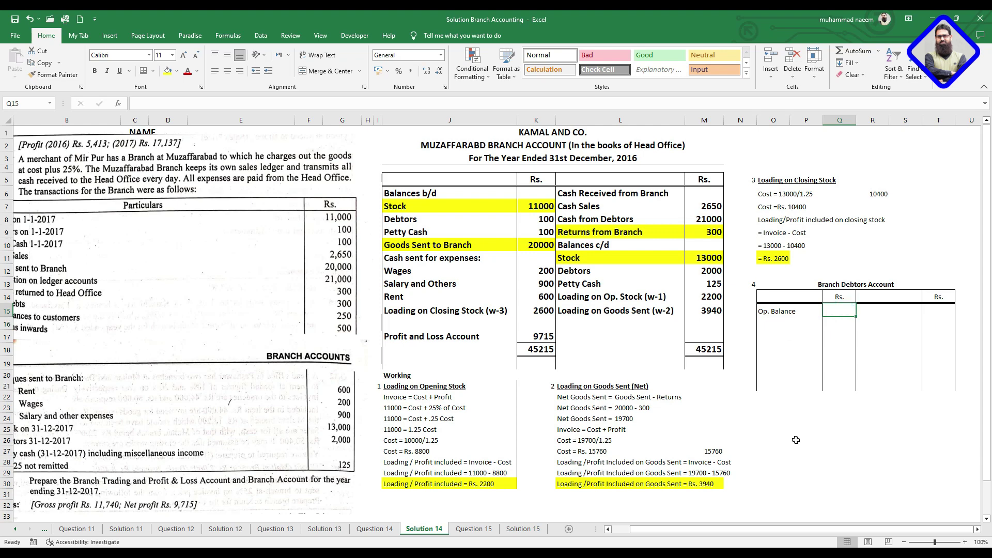
text(100)
key(Return)
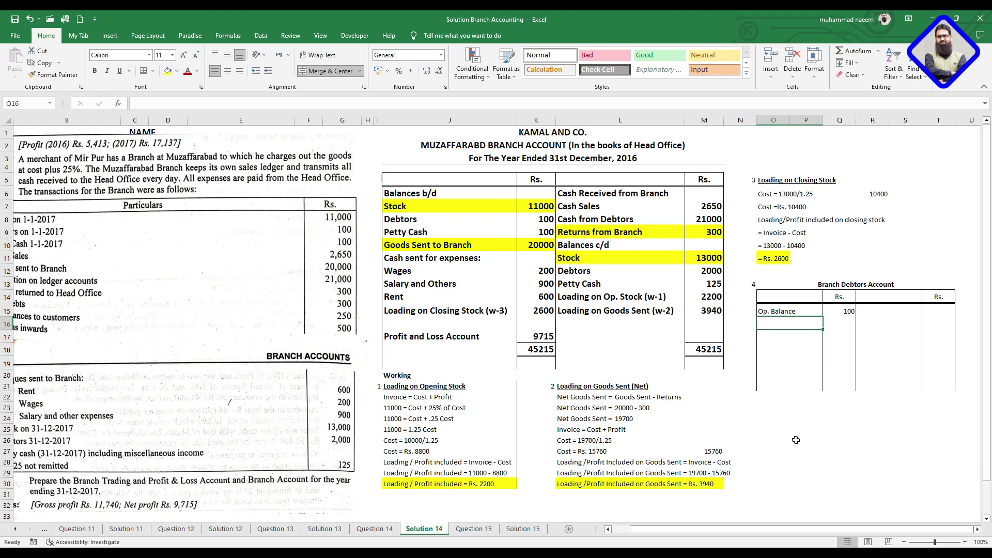
key(Right)
key(Right)
key(Up)
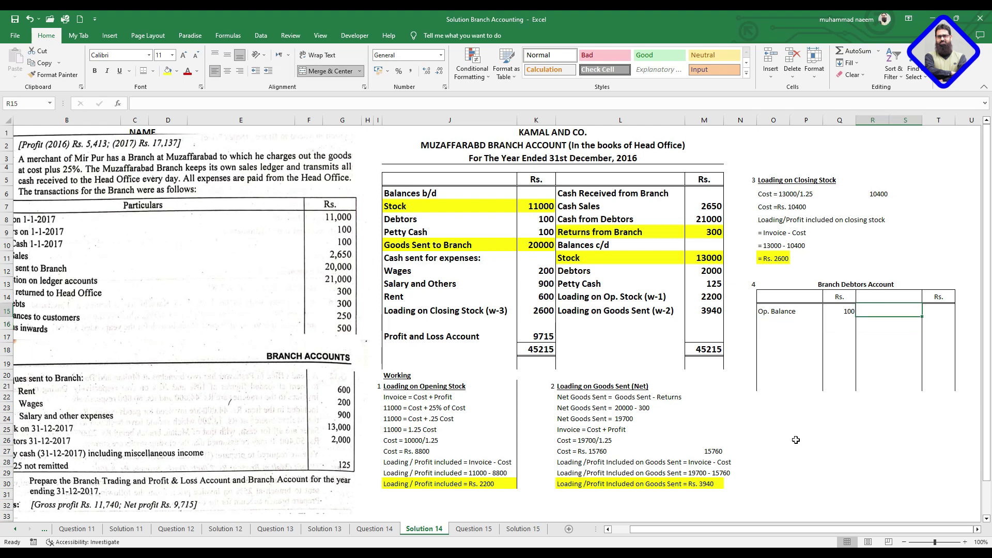
text(Cash Rec)
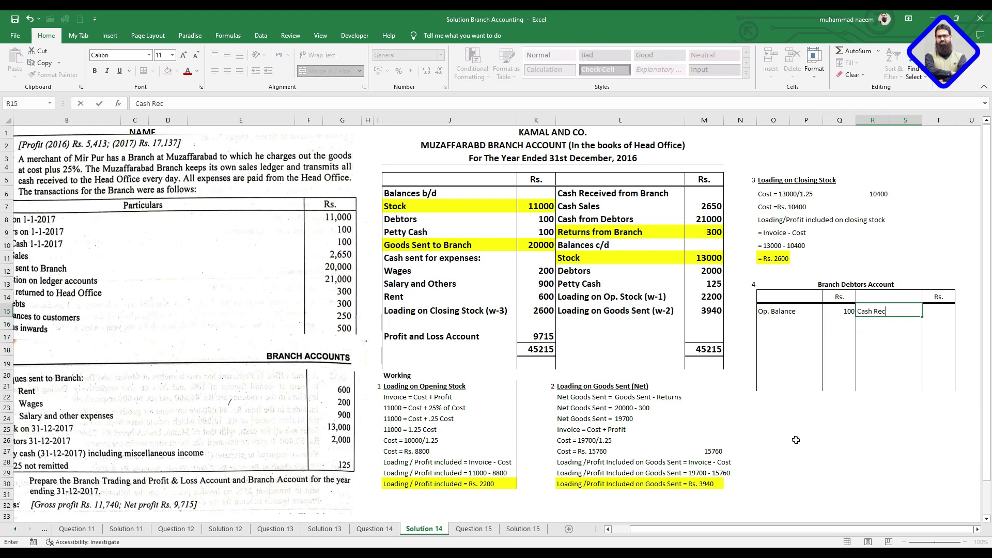
text(eived)
key(Tab)
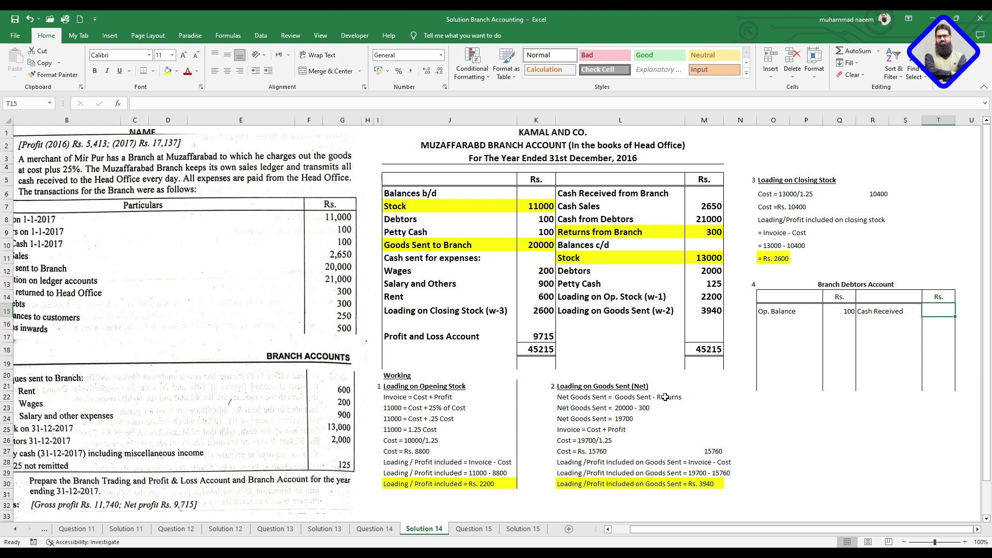
Enter 21000 as the Cash Received amount on the Branch Debtors credit side.
drag(204, 332, 250, 332)
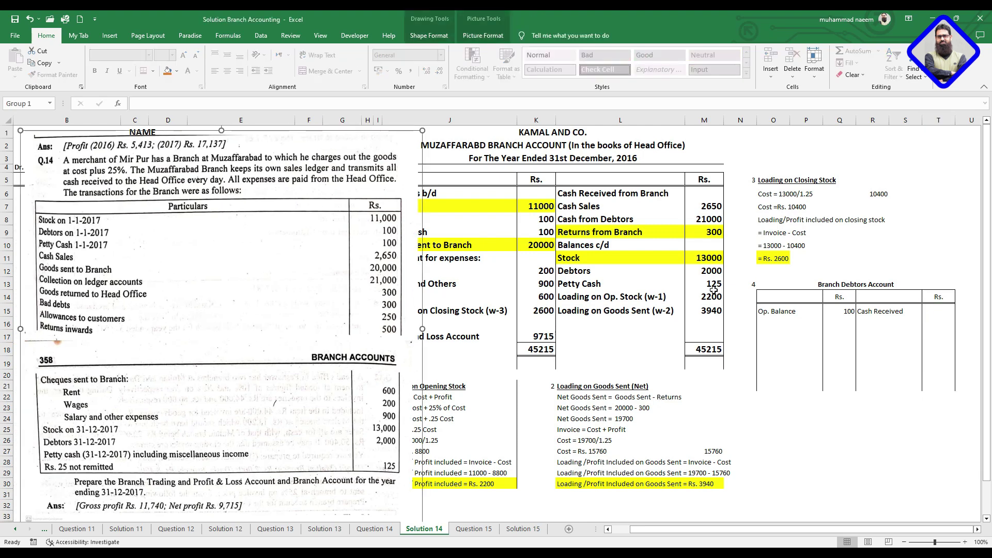
click(881, 321)
key(Up)
key(Right)
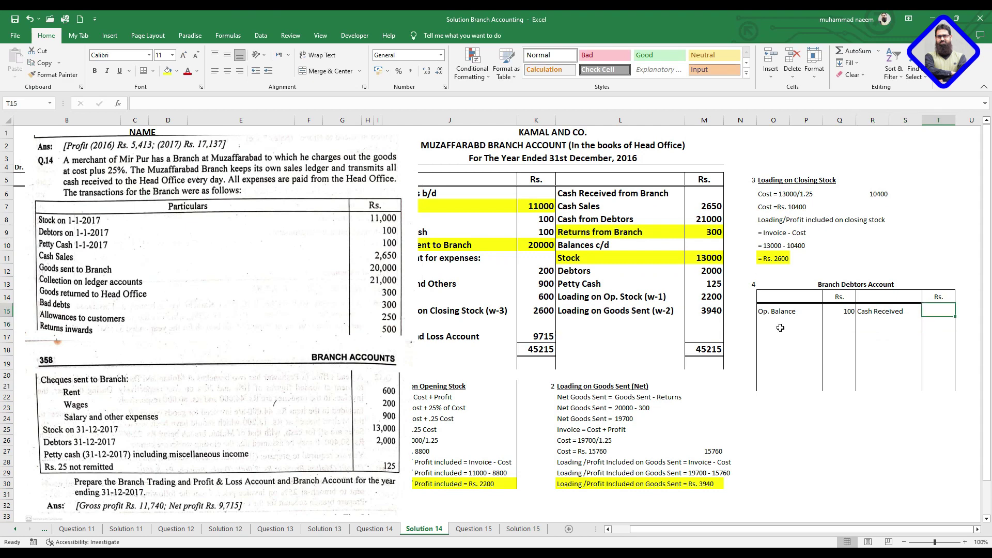
text(21000)
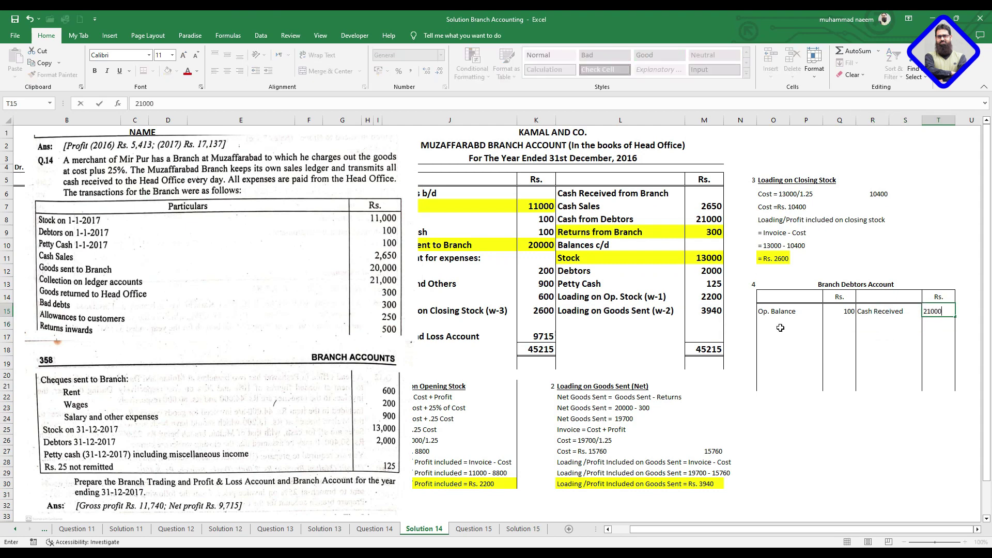
key(Return)
Add credit entries Bad Debts 300 and Allowances to cust. 250.
key(Left)
text(Bad Debts)
key(Tab)
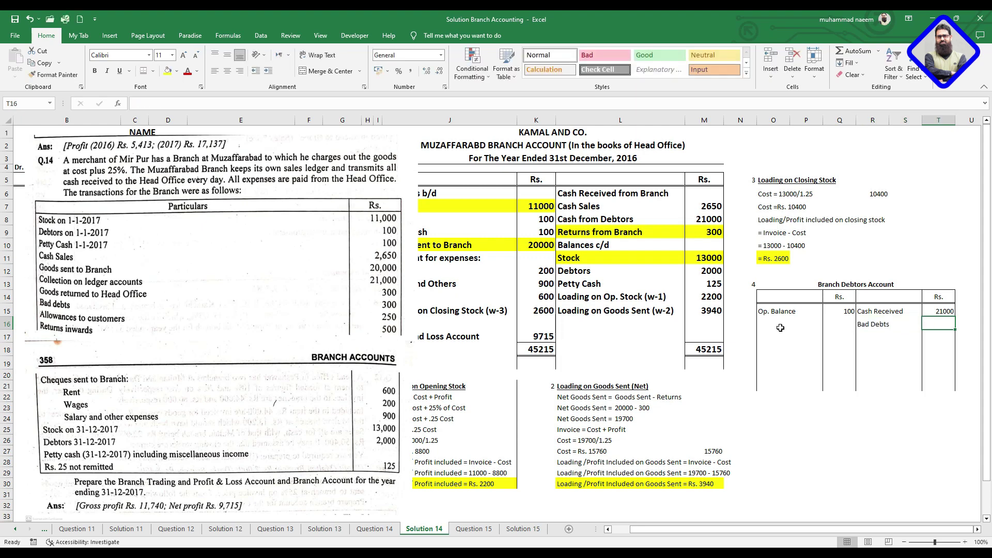
text(300)
key(Return)
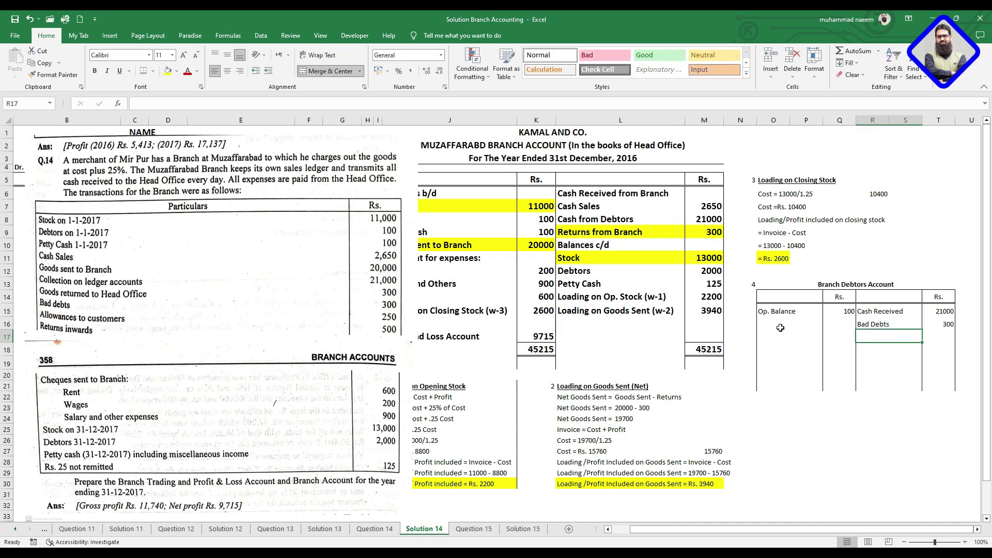
text(Allowance )
text(s to )
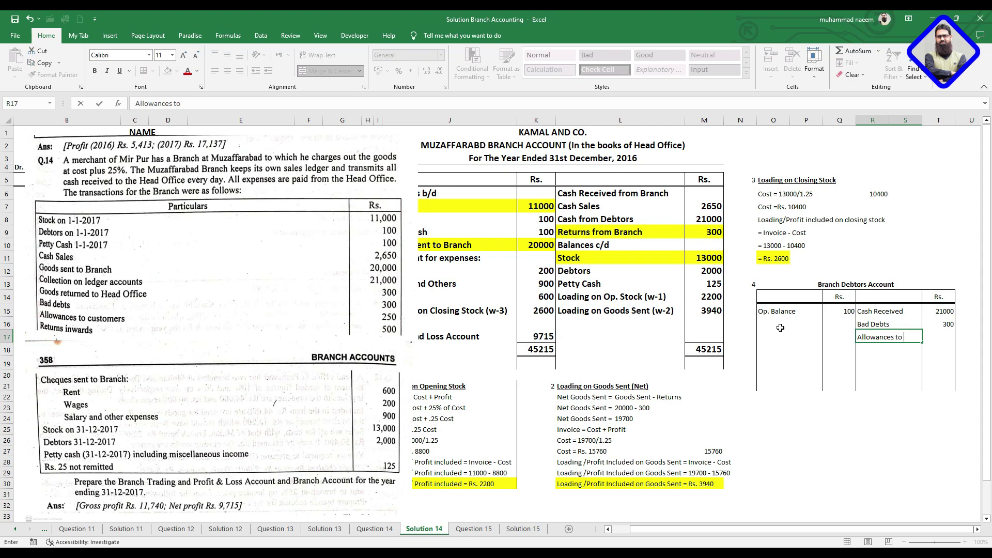
text(cust.)
key(Tab)
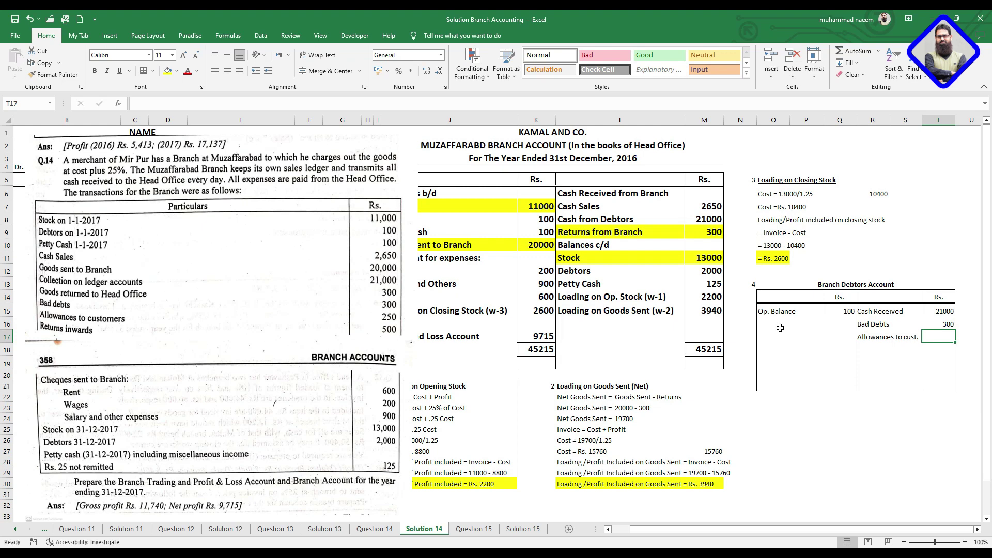
text(250)
key(Return)
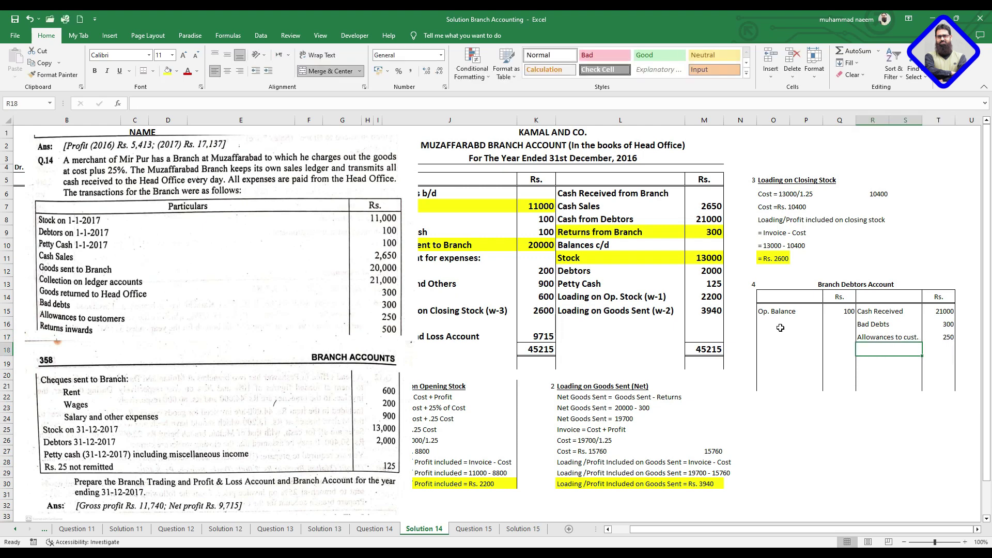
Add Returns inwards 500 and Balance c/d 2000 to the credit side.
text(Return)
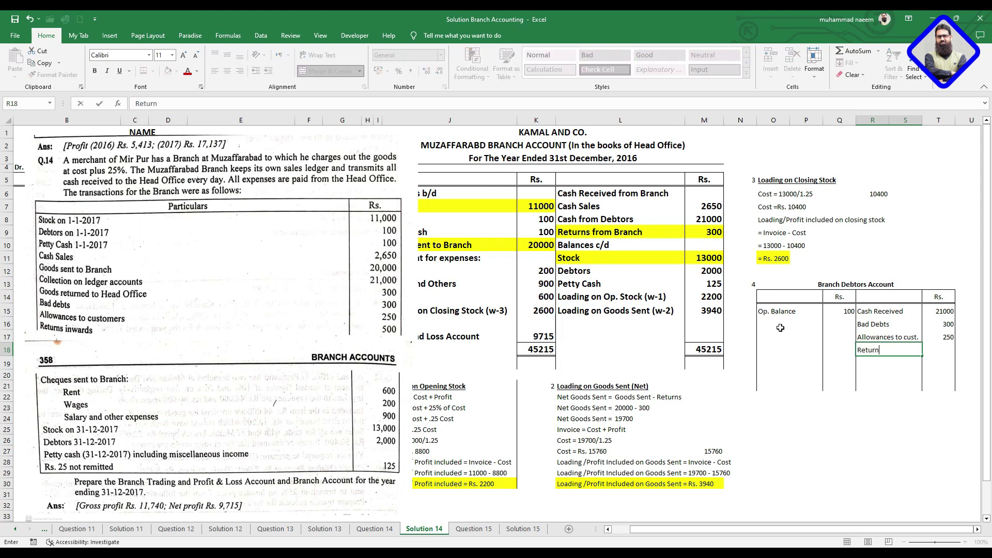
text(s )
text(inv)
key(BackSpace)
key(BackSpace)
text(nwards)
key(Tab)
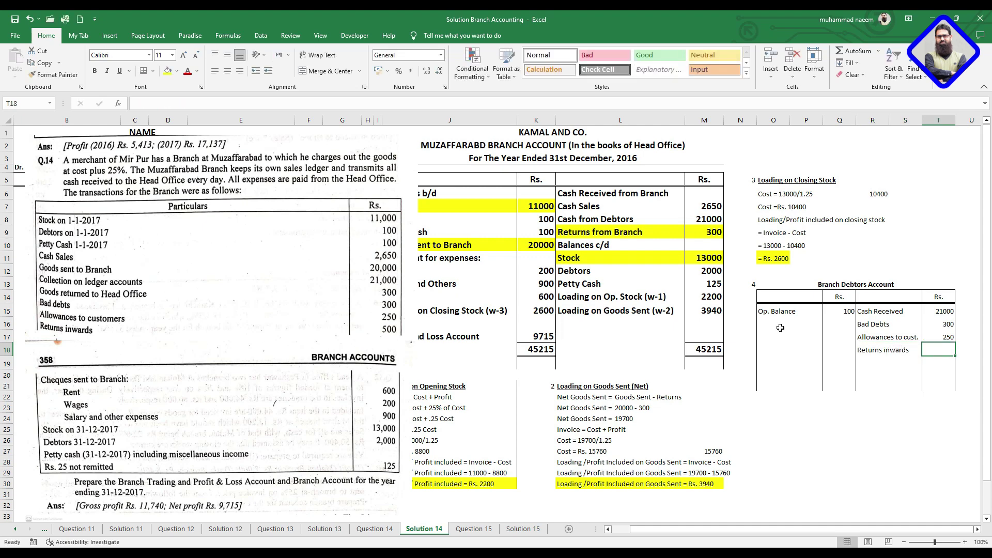
text(500)
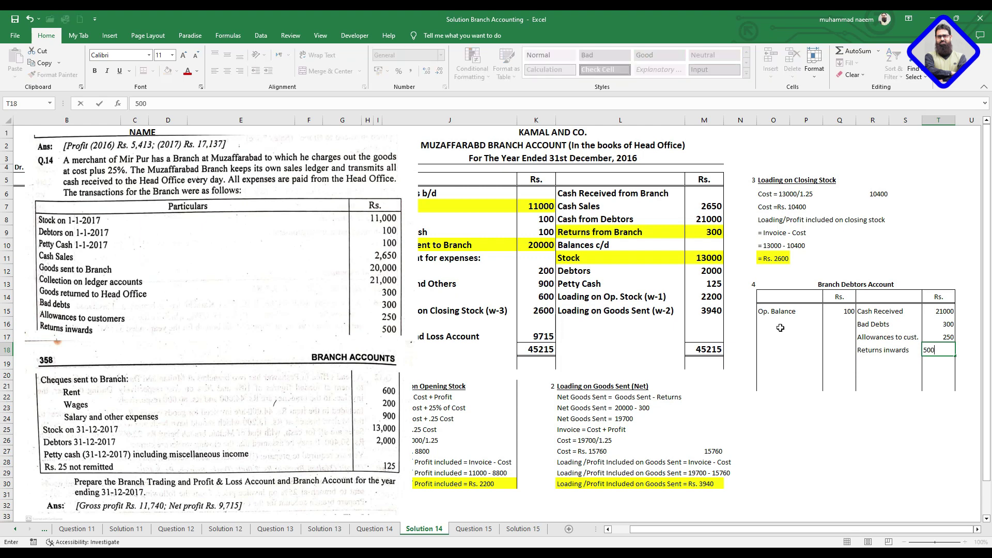
key(Return)
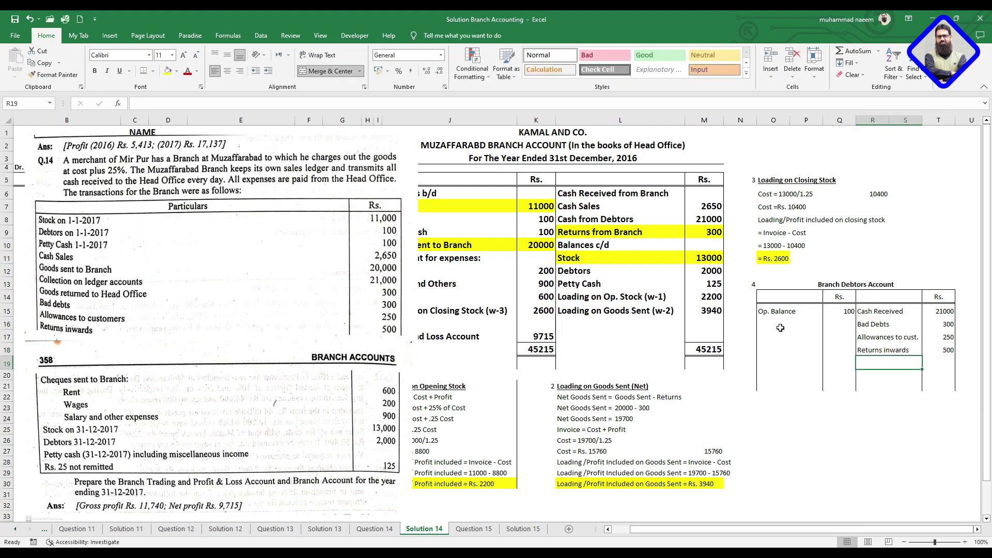
text(Balance c)
text(/d)
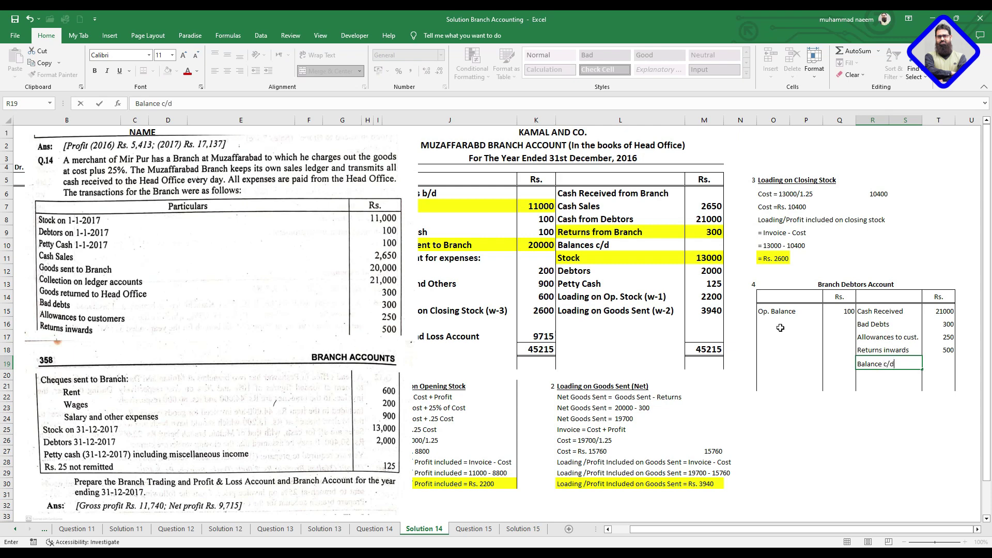
key(Tab)
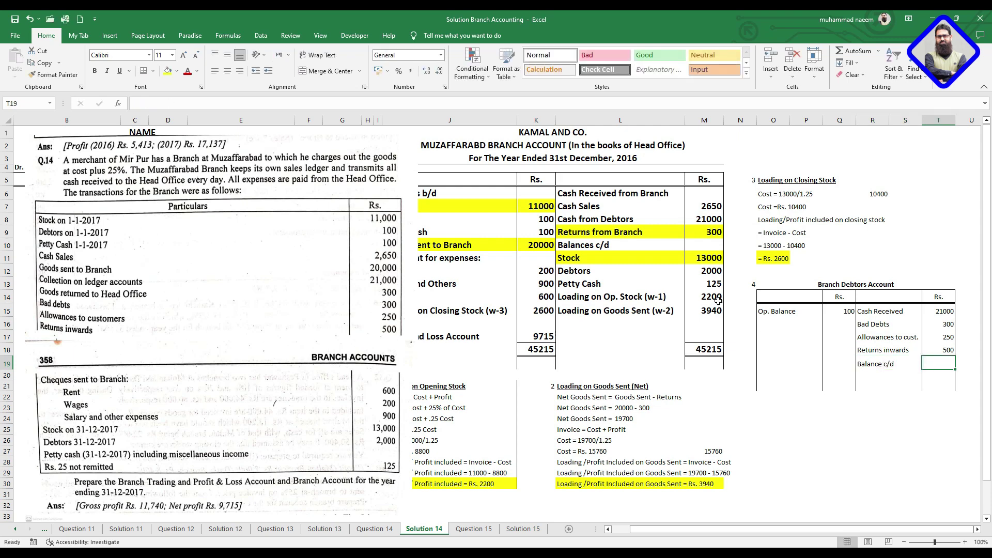
text(2000)
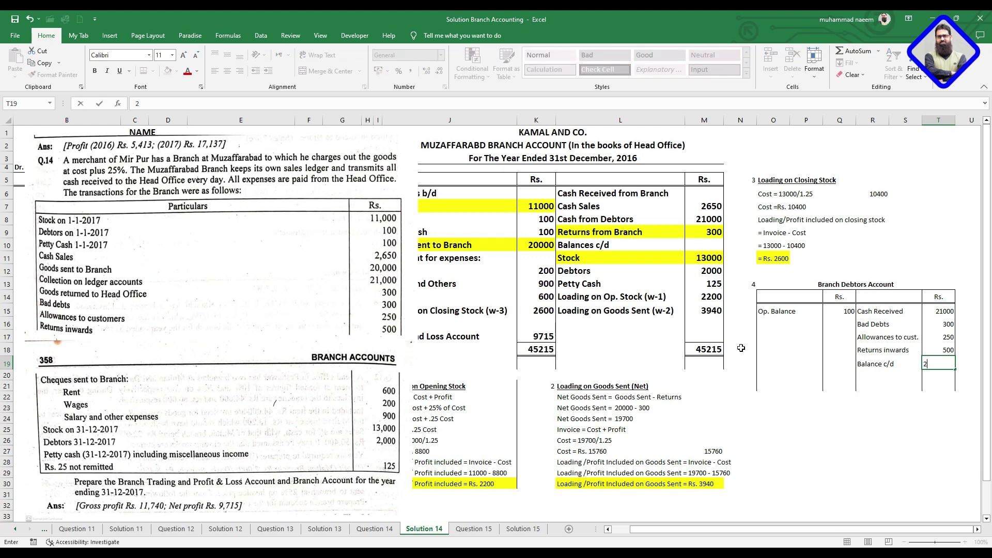
key(Return)
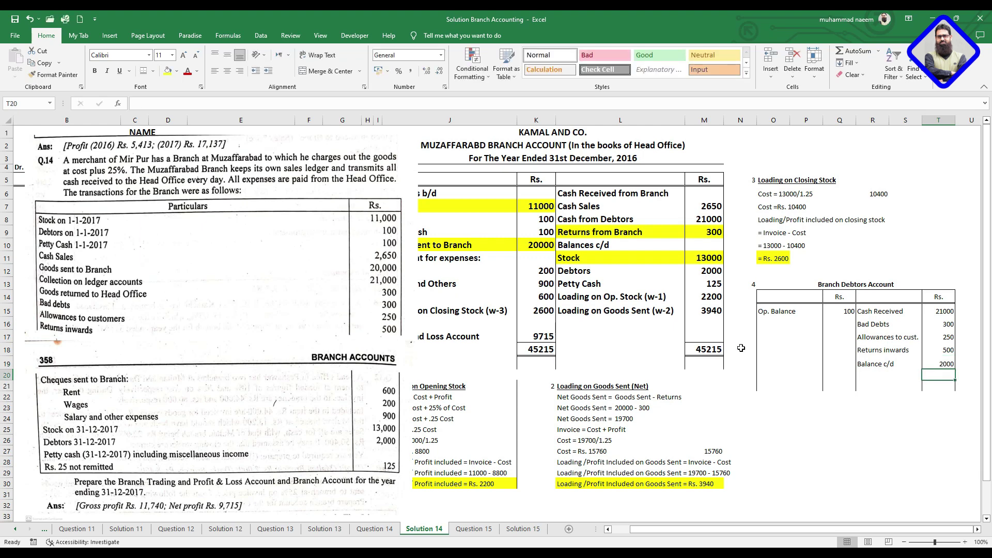
Border the row 20 total cells and AutoSum the credit total to 24050 in T20.
click(144, 73)
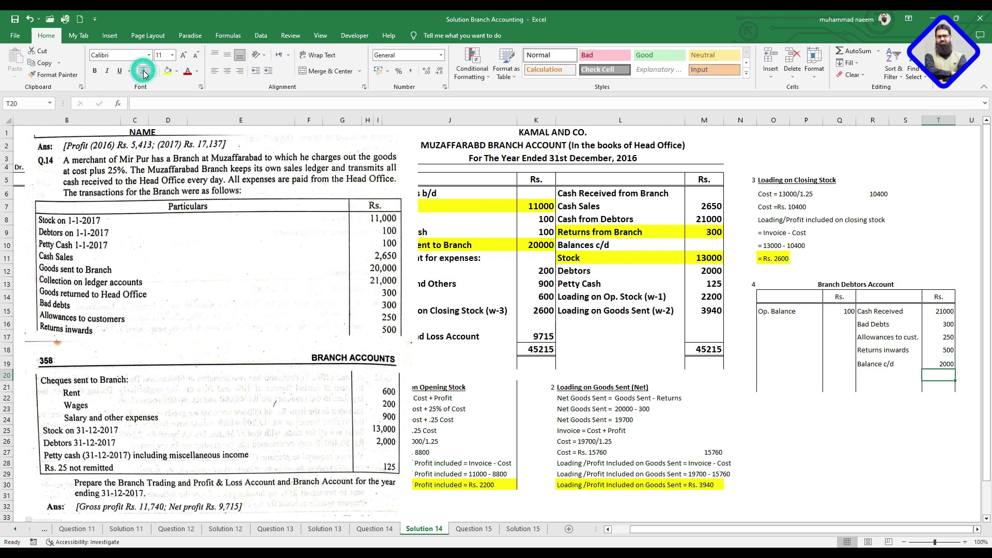
key(Left)
key(Left)
key(Left)
click(144, 73)
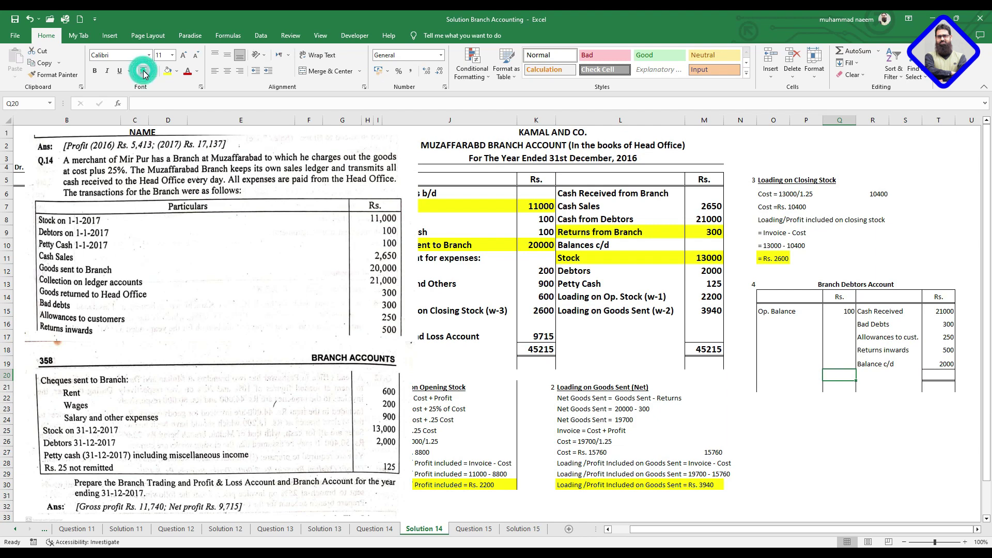
key(Right)
key(Right)
key(Right)
key(alt+equal)
key(Return)
Enter 24050 as the debit total and compute 23950 in Q16 with =Q20-Q15.
key(Up)
key(Left)
key(Left)
key(Left)
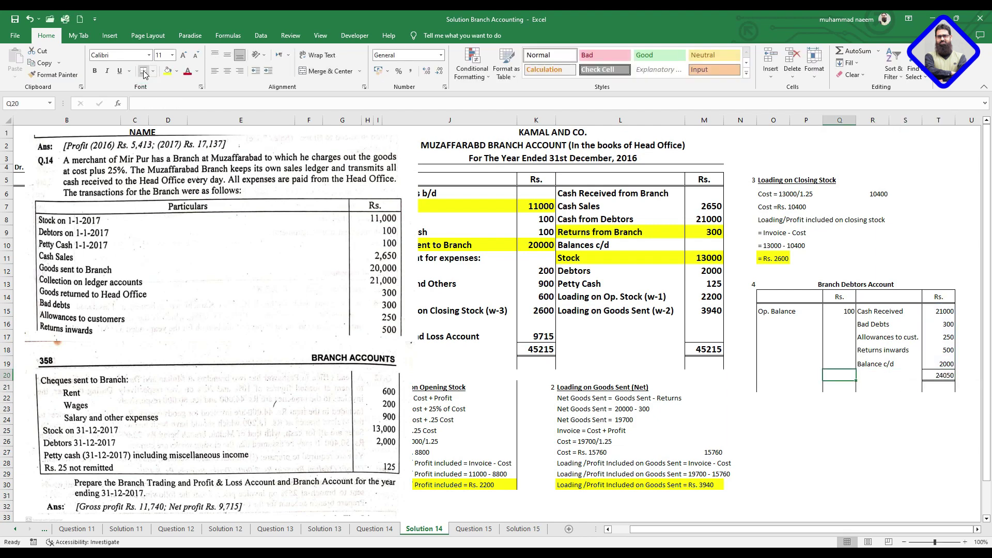
text(24050)
key(Return)
key(Up)
key(Up)
key(Up)
key(Up)
text(=)
key(Down)
key(Down)
key(Down)
key(Down)
text(-)
key(Up)
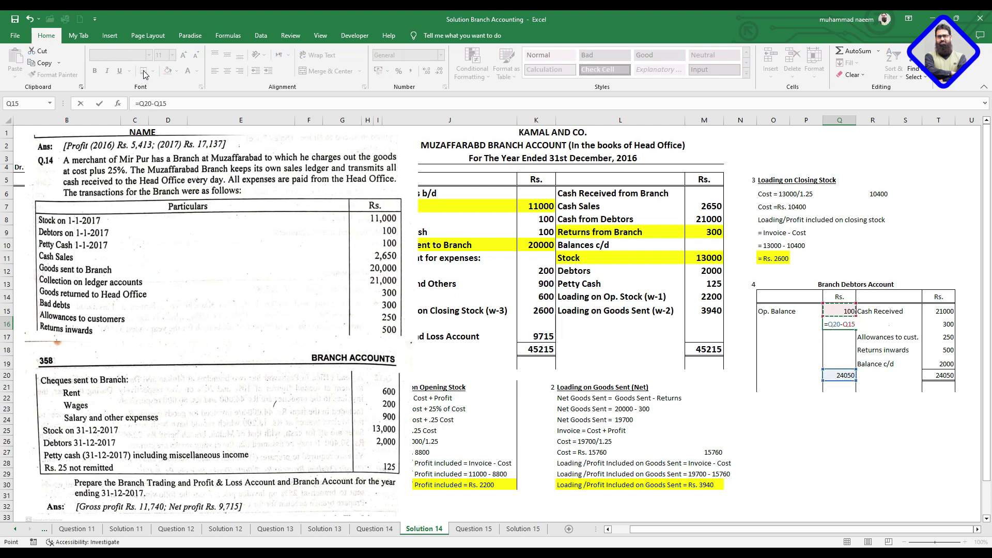
key(Return)
key(Up)
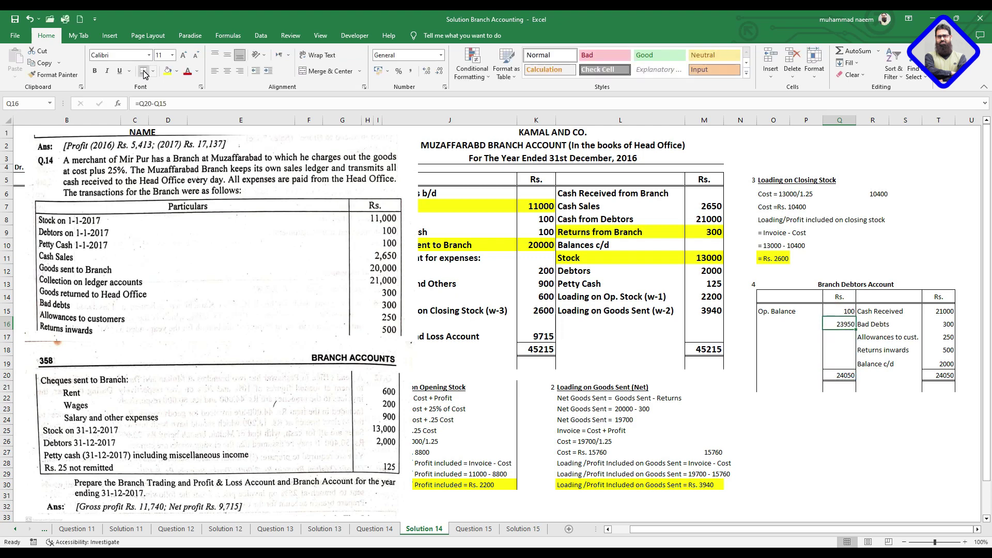
Label the 23950 entry 'Credit Sales (B.f.)' and fill that row yellow.
key(Left)
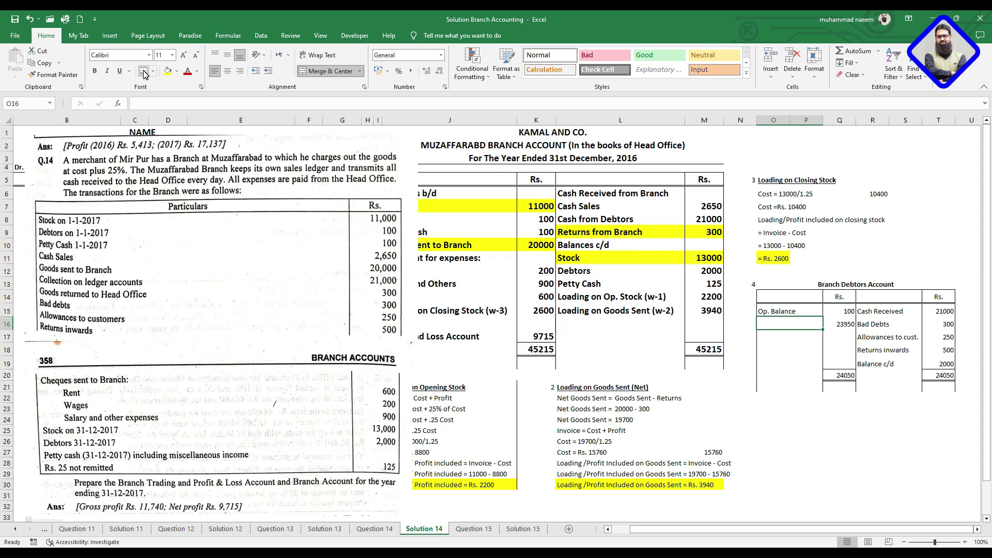
text(Credit Sales (B.f.)
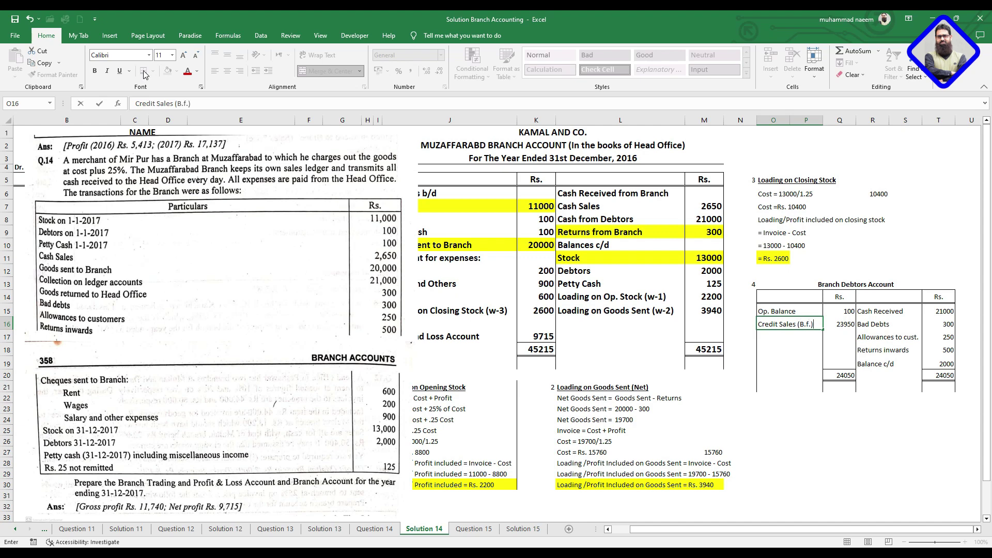
key(Return)
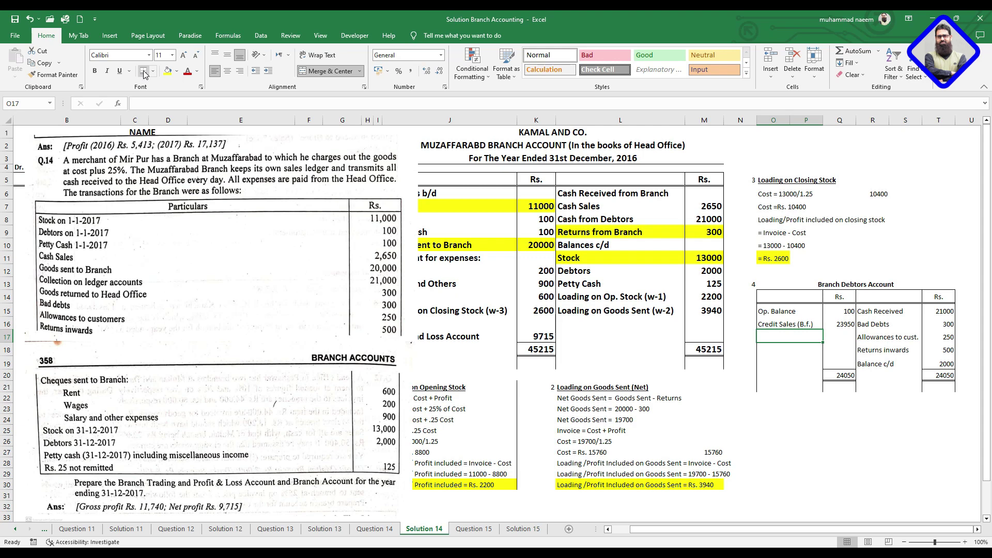
key(Up)
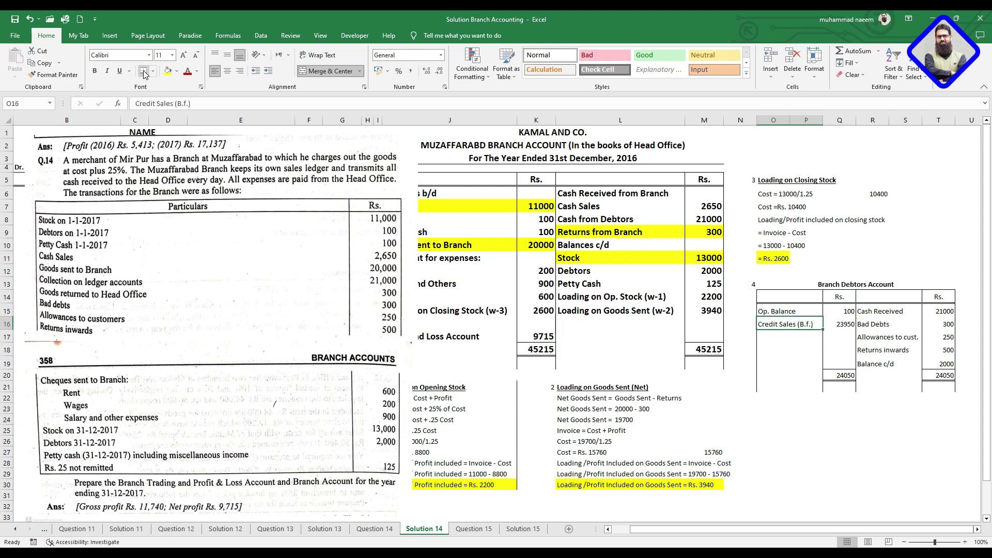
key(shift+Right)
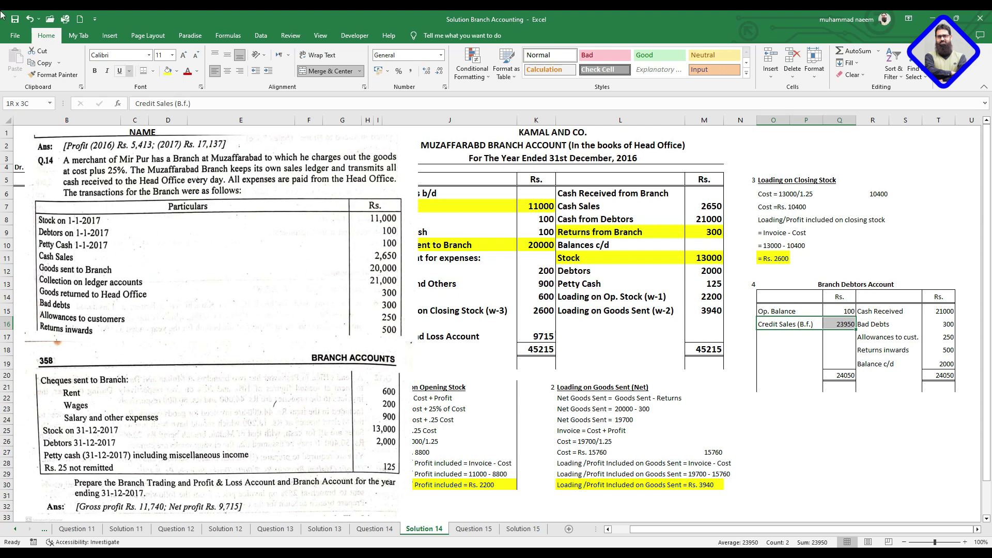
click(167, 73)
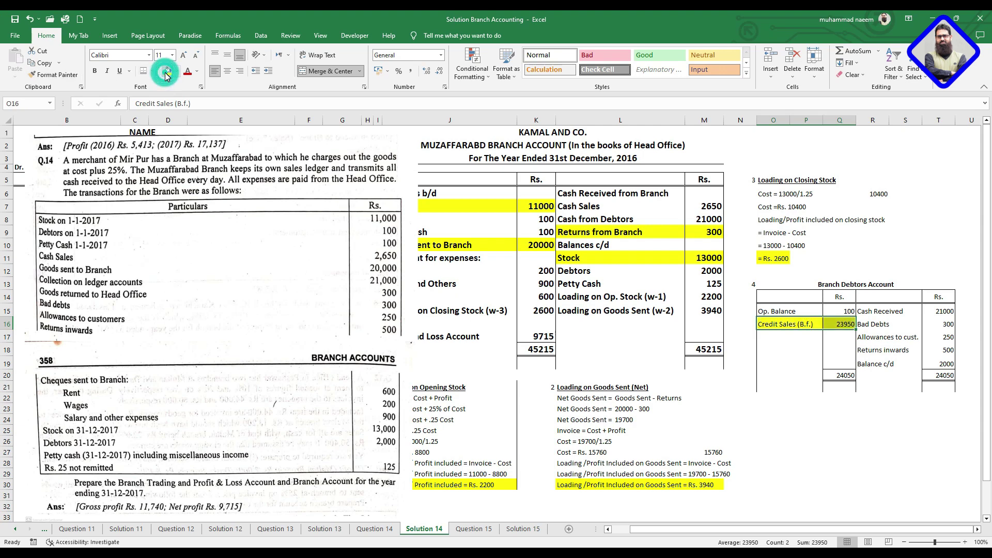
key(Home)
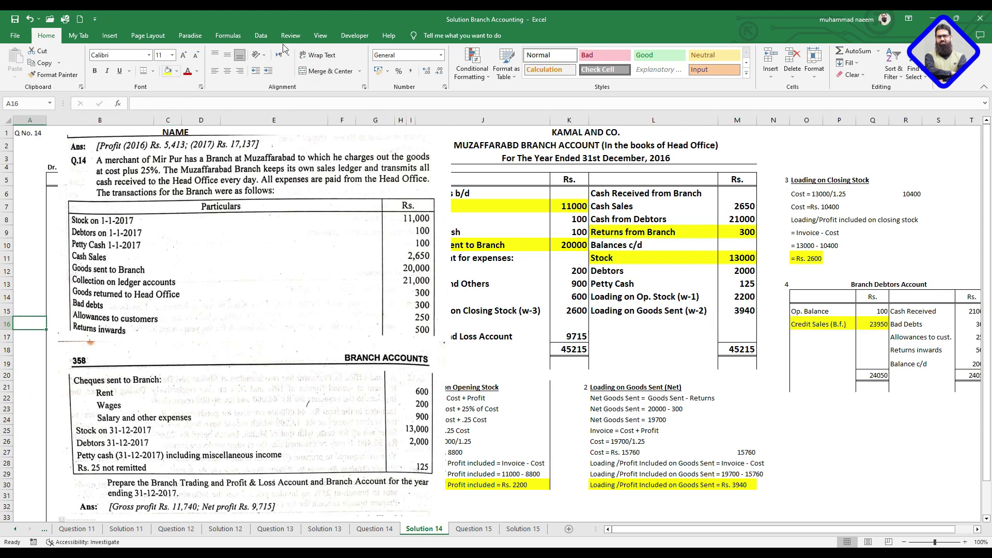
Move the question picture aside and enter the 'Sales:' heading in E6.
mouse_move(288, 285)
mouse_down()
mouse_move(571, 298)
mouse_move(687, 421)
mouse_move(890, 443)
mouse_up()
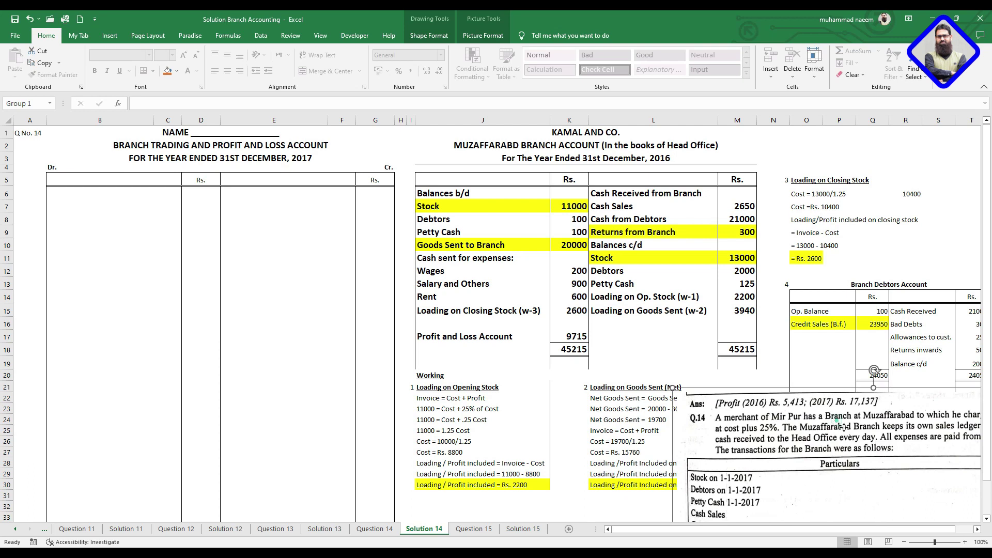
drag(783, 432, 878, 425)
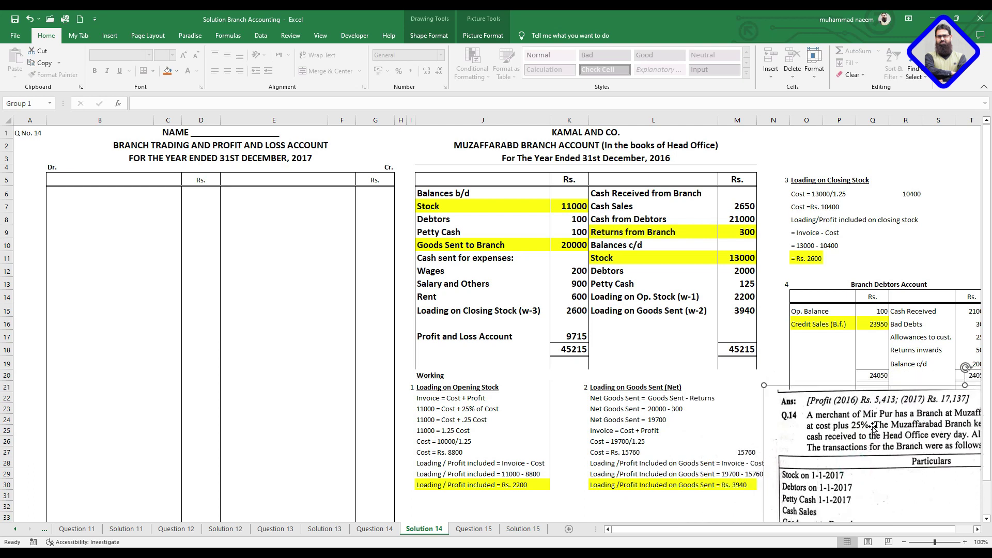
click(132, 193)
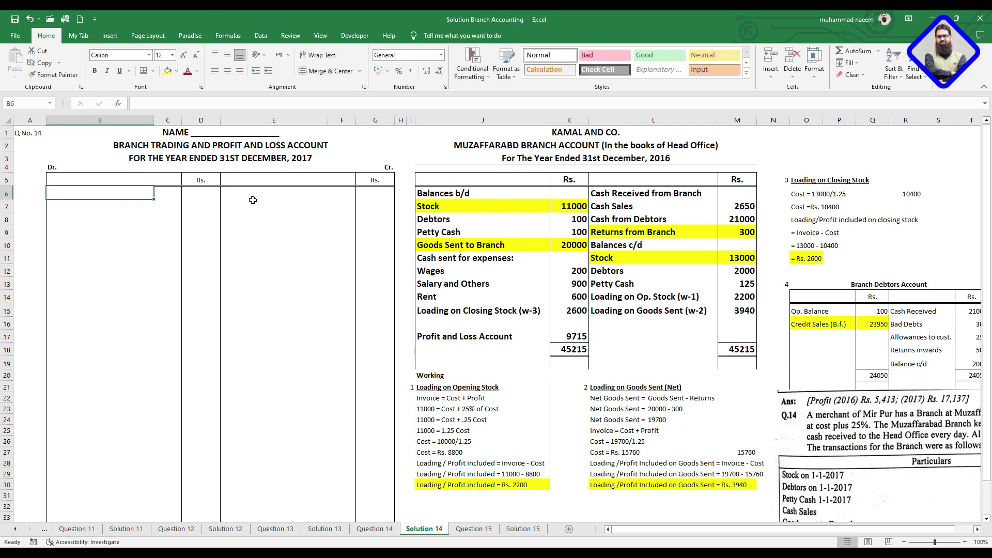
click(251, 197)
text(Sales)
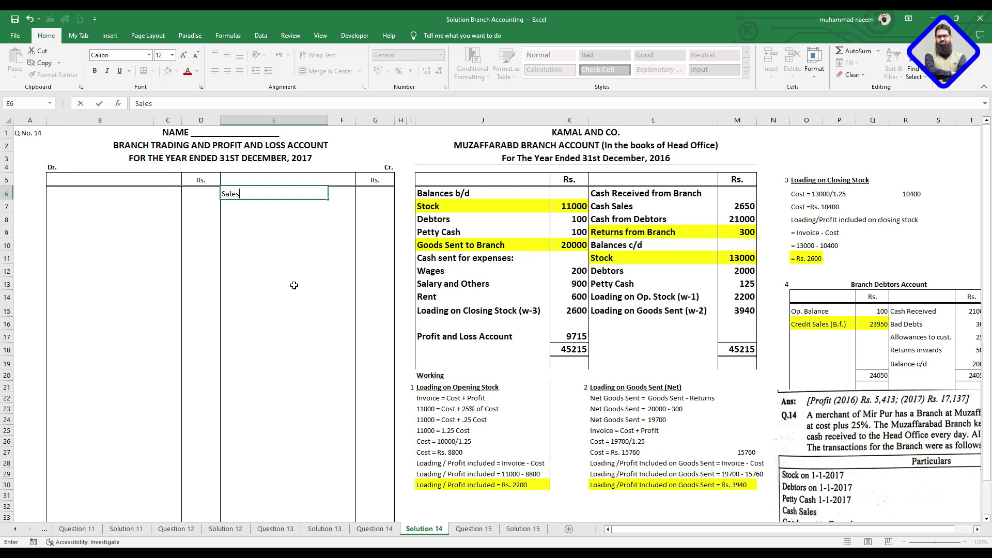
text(:)
key(Return)
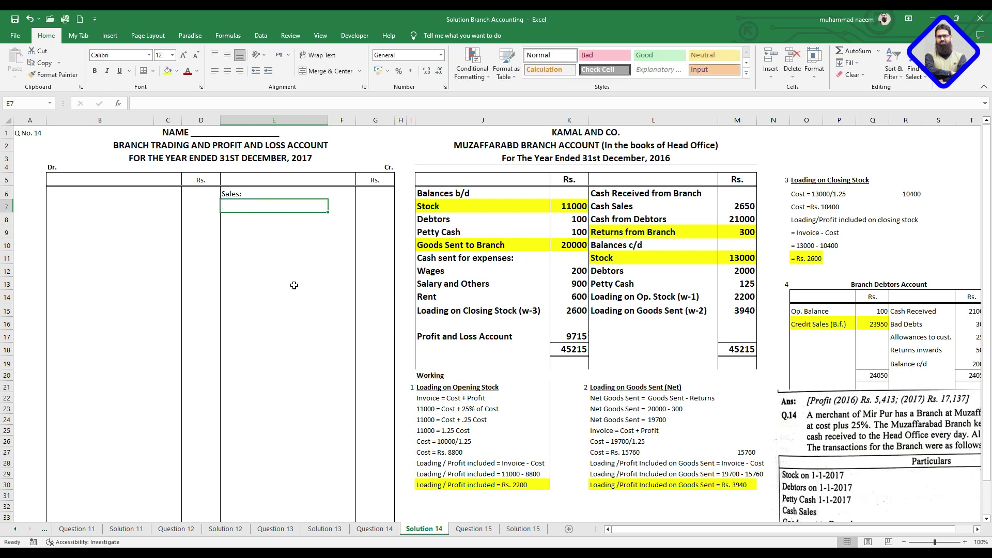
Add Cash Sales and Credit Sales lines, with Cash Sales at 2650.
text(Cash Sales)
key(Return)
text(Credit Sales)
key(Tab)
key(Up)
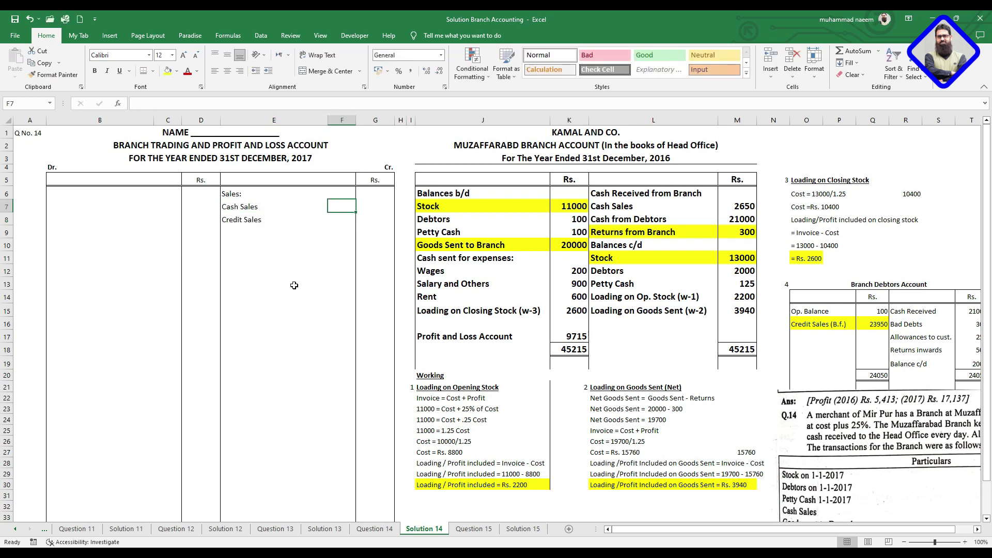
text(2650)
key(Return)
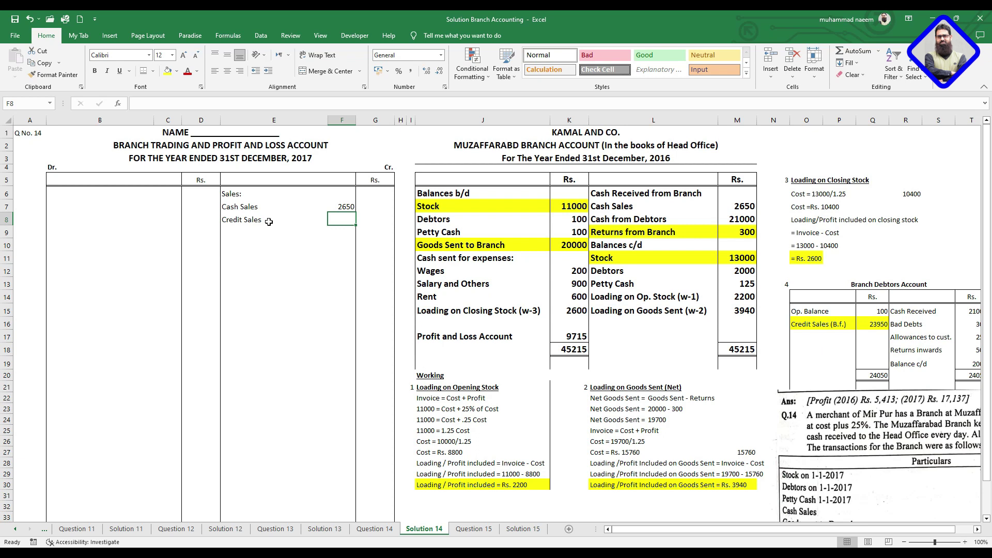
Relabel Credit Sales (w-4) and enter 23950 with a bottom border.
key(Left)
key(F2)
text(w-4))
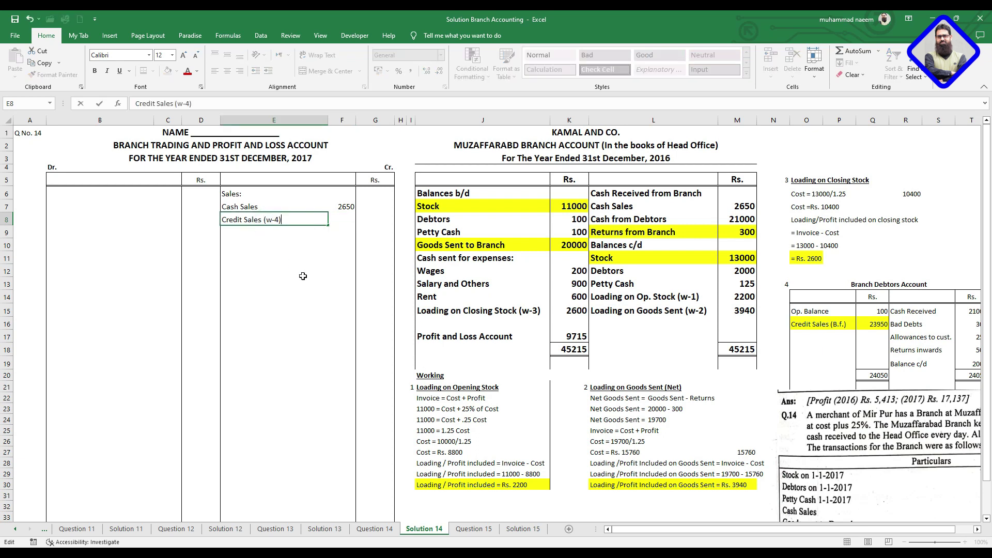
key(Tab)
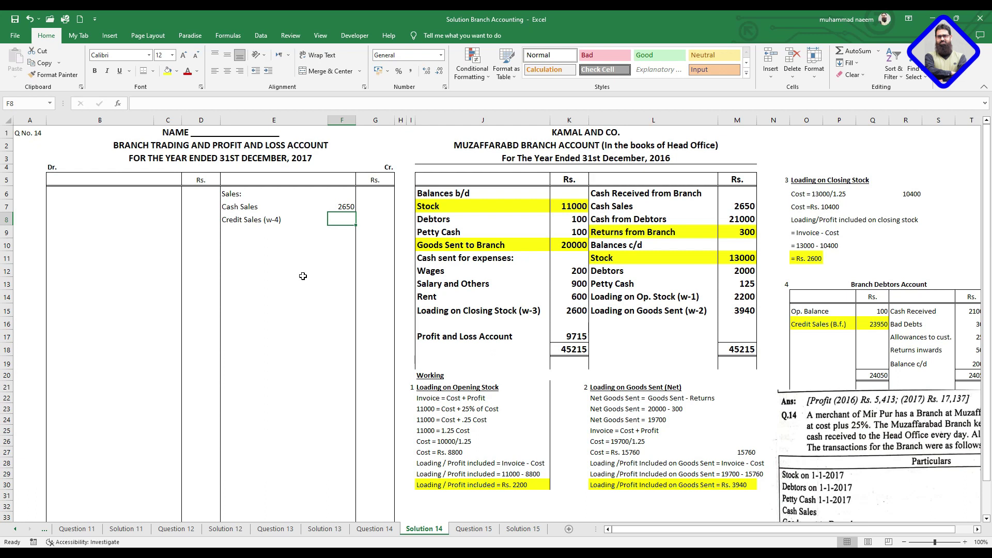
text(23950)
key(ctrl+Return)
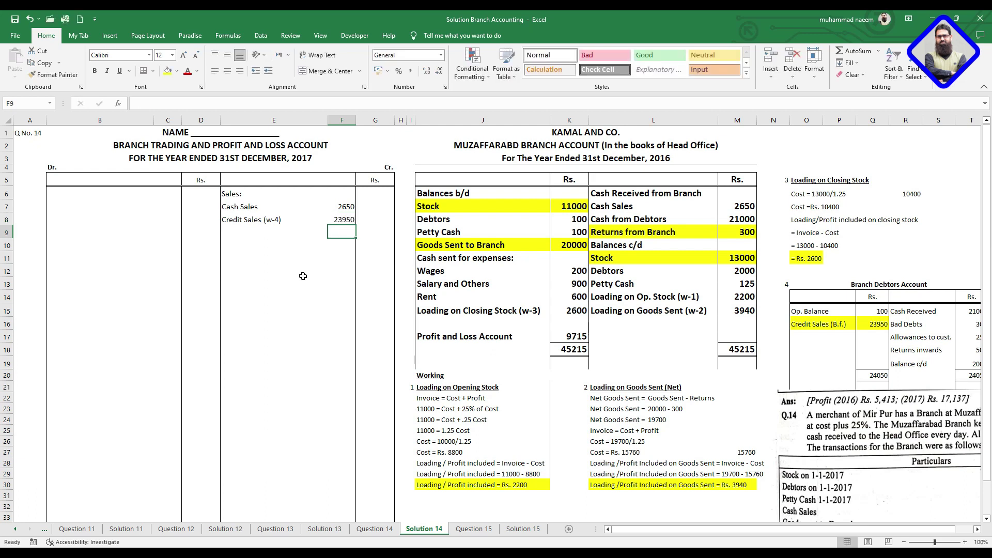
click(152, 71)
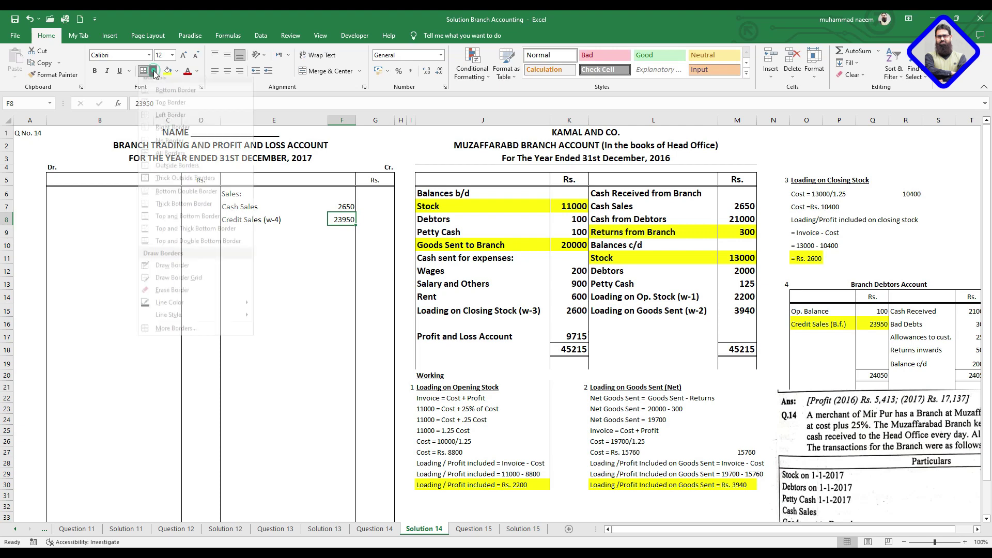
click(165, 98)
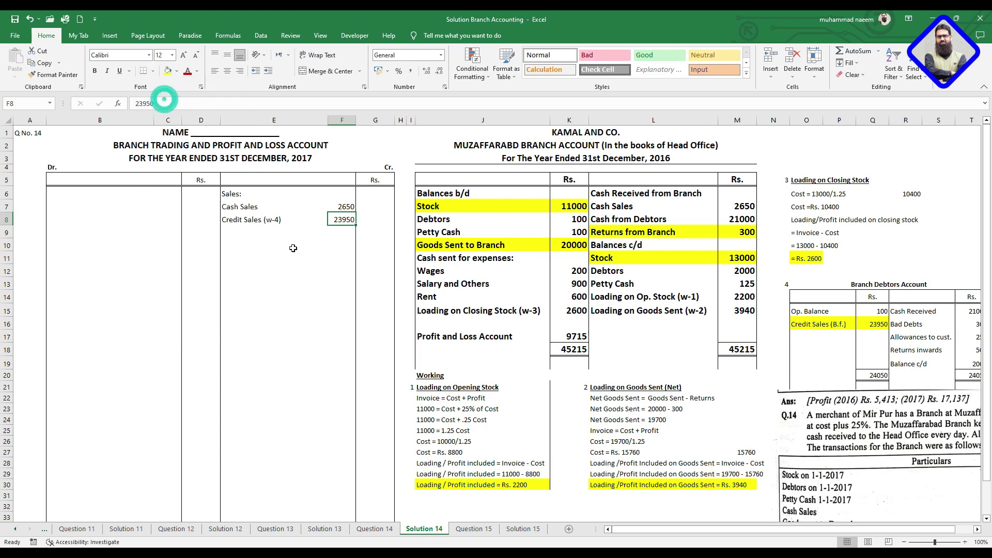
Add a Total Sales line summing the sales to 26600.
click(337, 233)
click(300, 237)
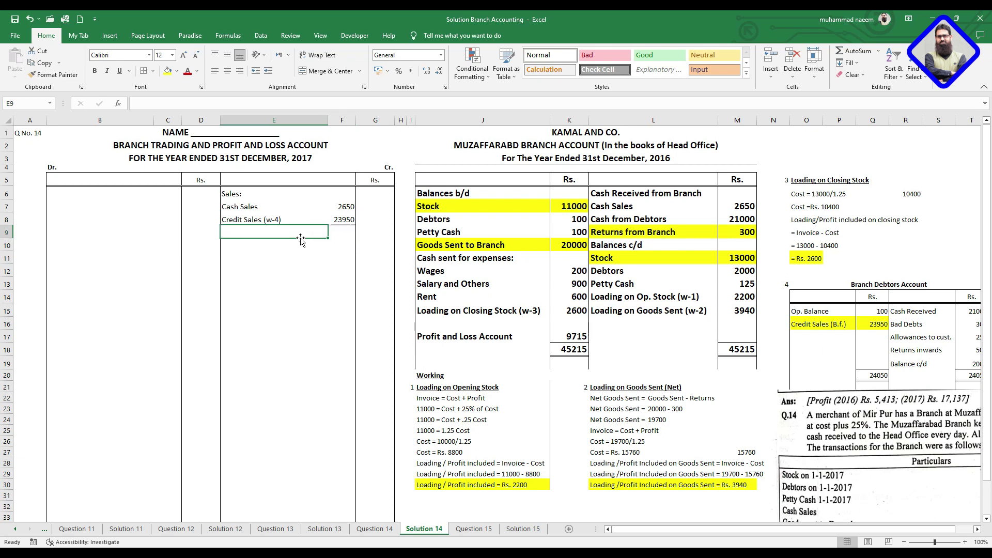
text(Total Sales)
key(Tab)
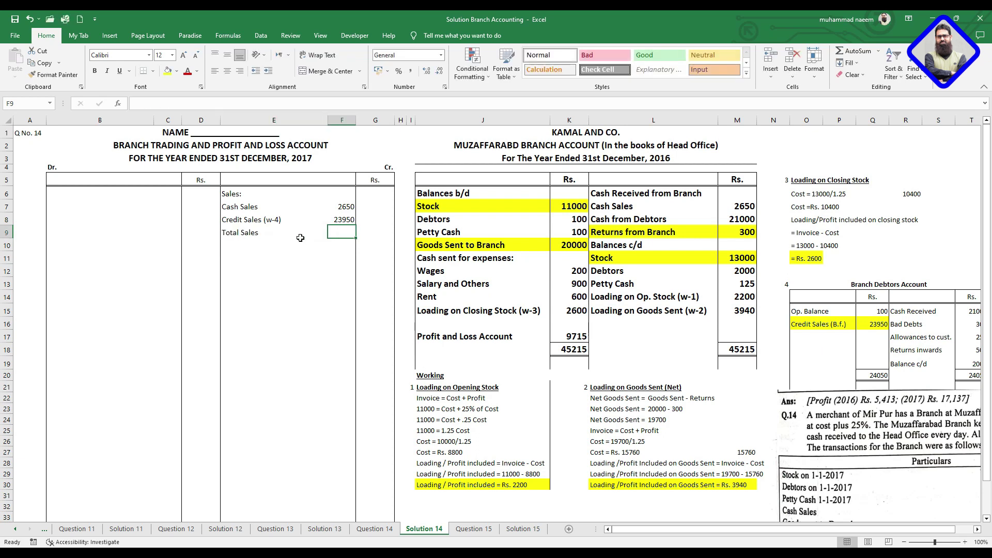
key(alt+equal)
key(ctrl+Return)
Add a 'Less: Returns Inwards' line with amount 500.
click(301, 240)
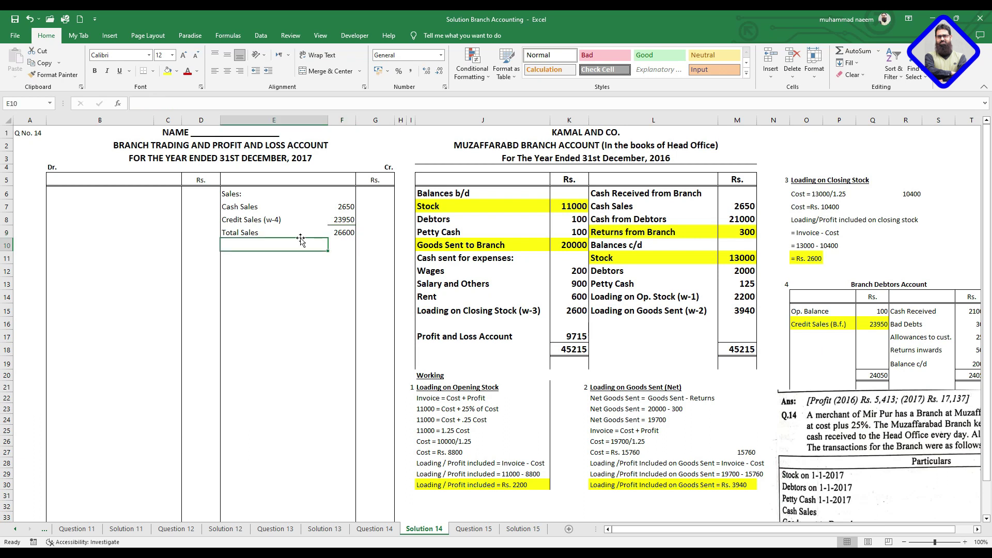
text(Less: )
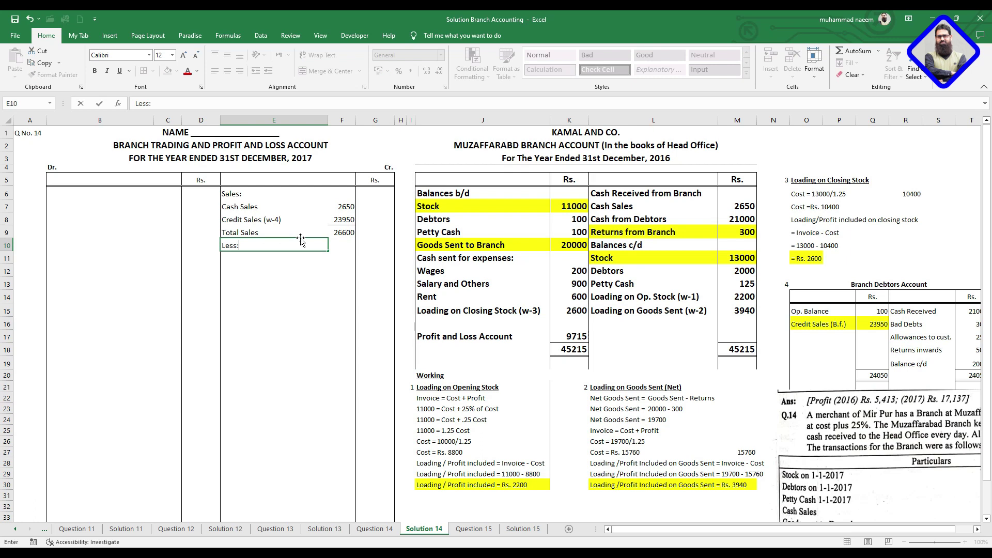
text(Returns )
text(Inwards)
key(Tab)
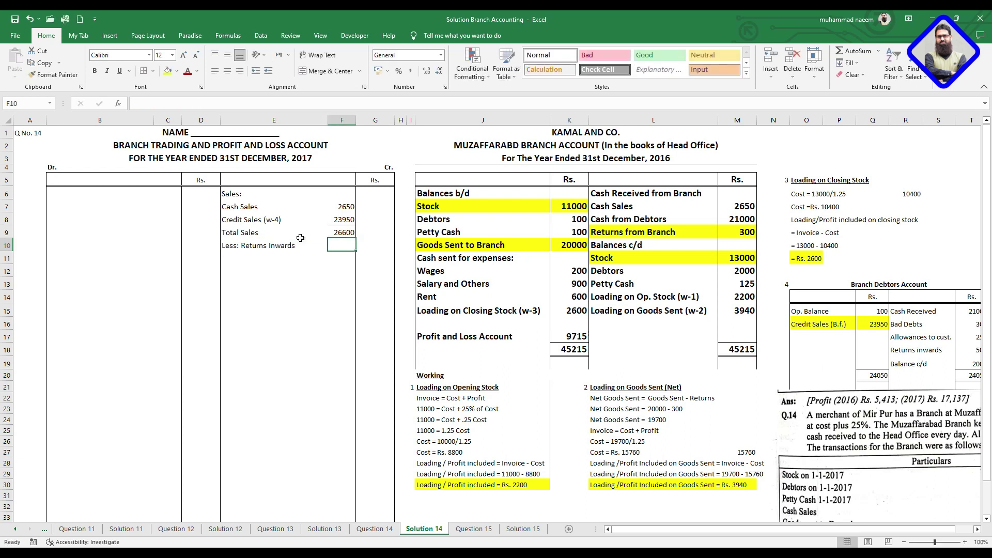
text(500)
key(Tab)
key(shift+Tab)
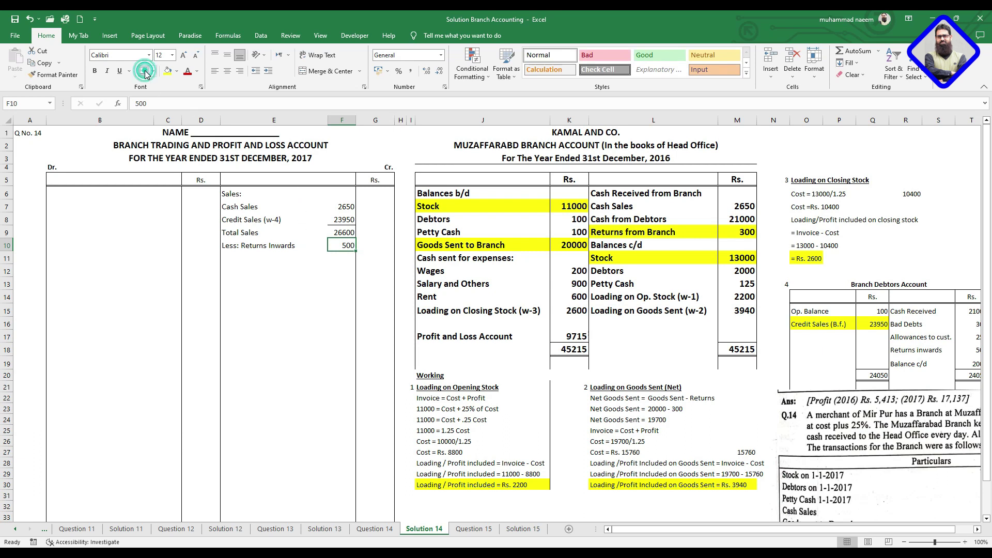
Compute net sales of 26100 as =F9-F10 and begin the Closing Stock line.
key(Tab)
text(=)
key(Left)
key(Up)
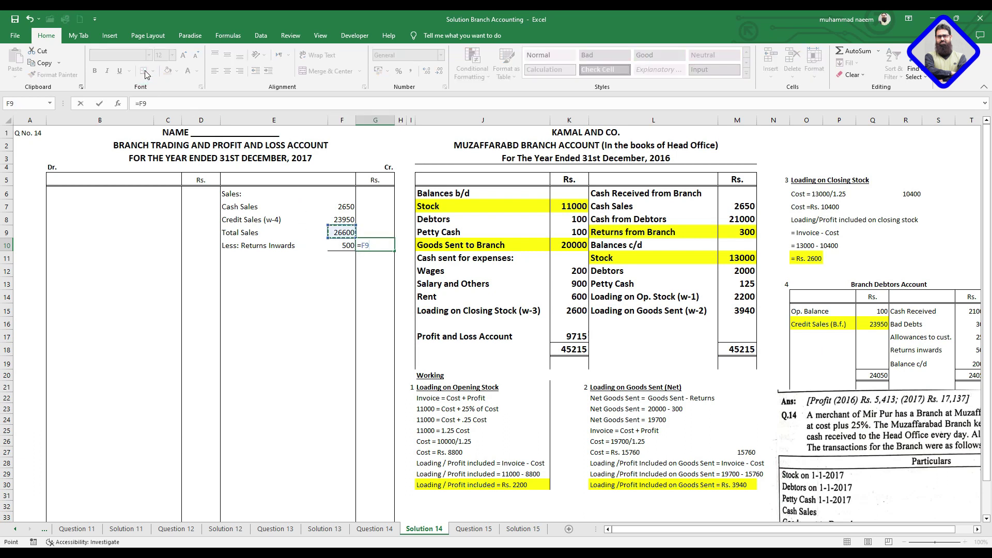
text(-)
key(Left)
key(Return)
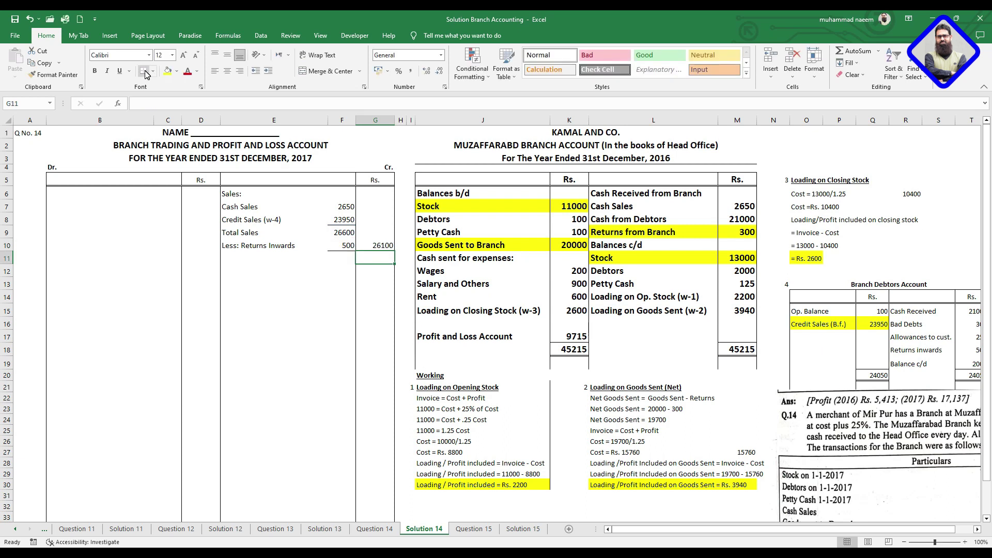
key(Left)
key(Left)
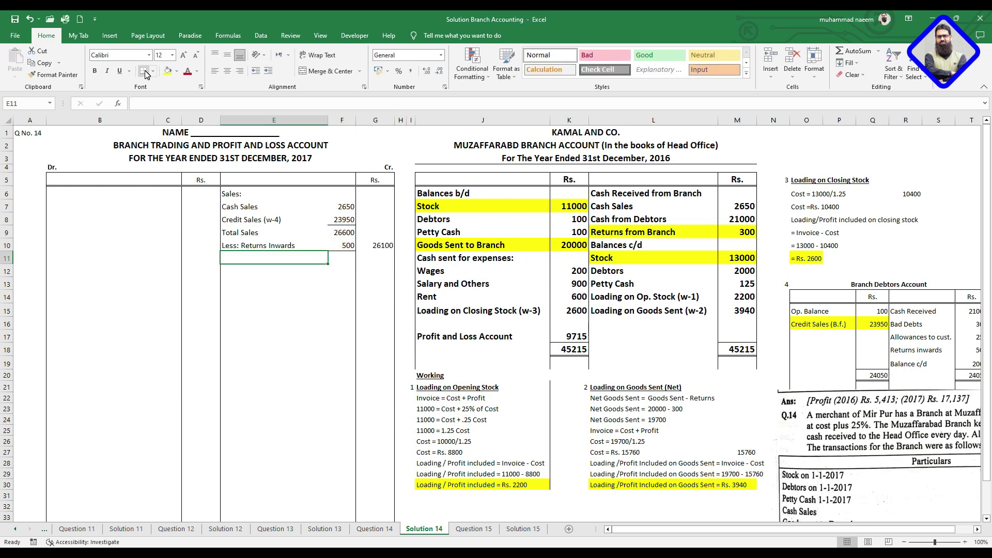
text(Closing )
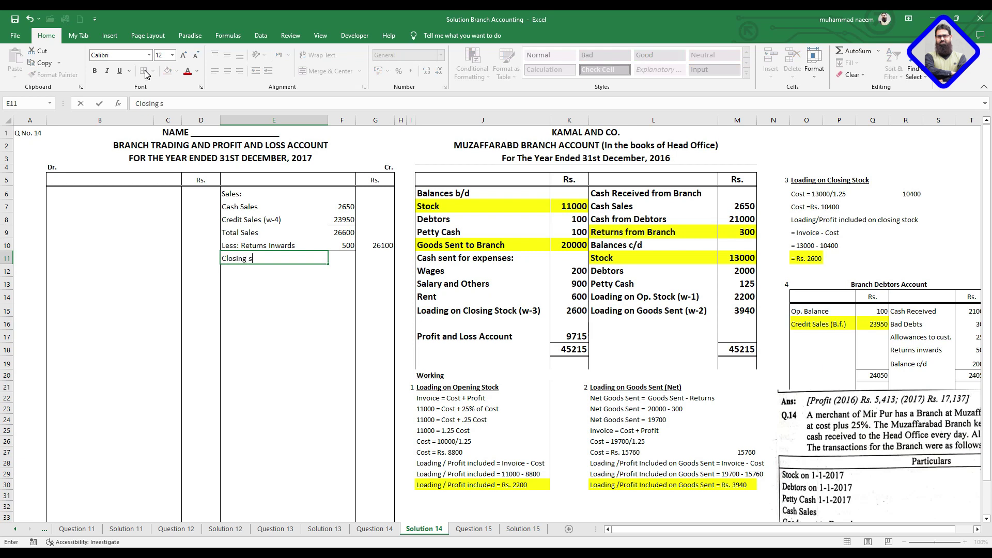
text(Stock)
key(Tab)
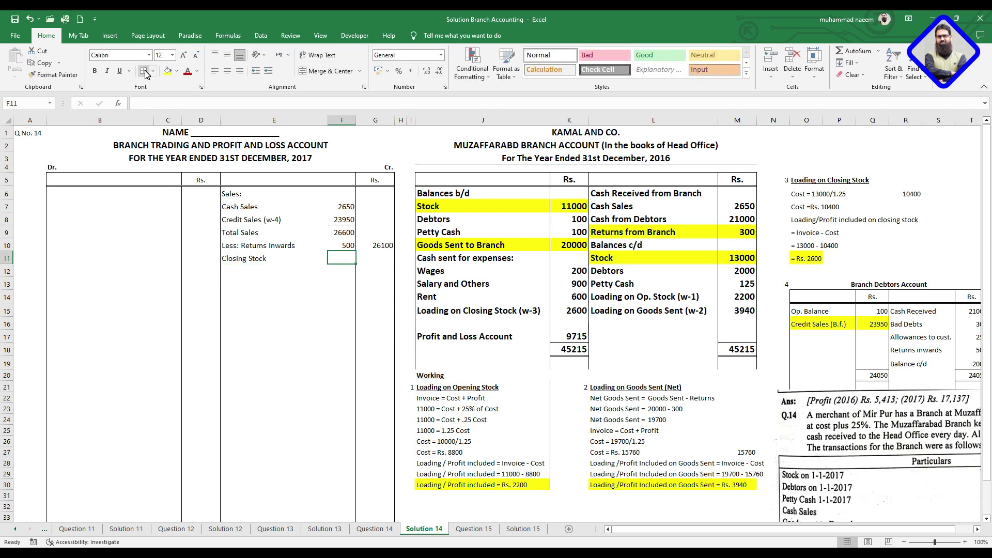
text(13000)
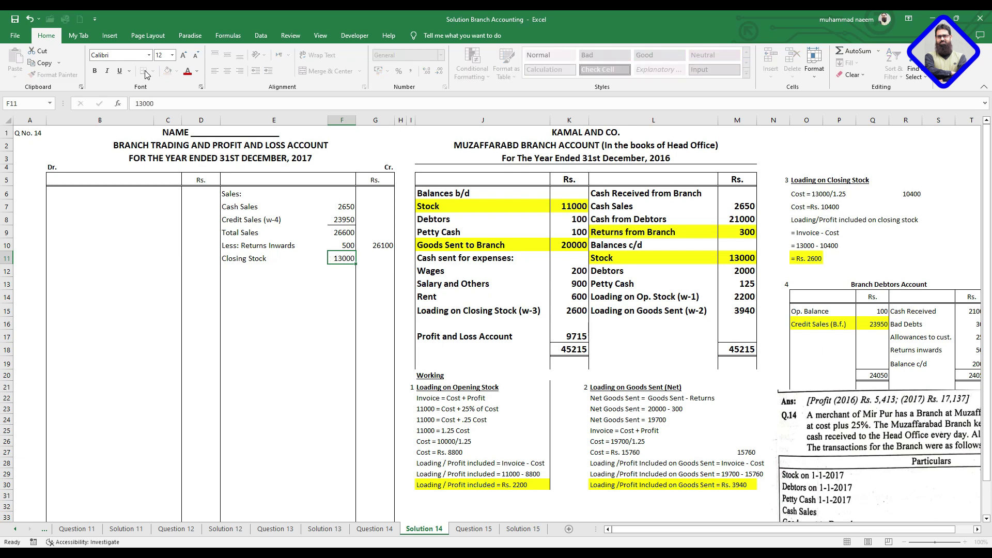
key(Return)
text(Less: )
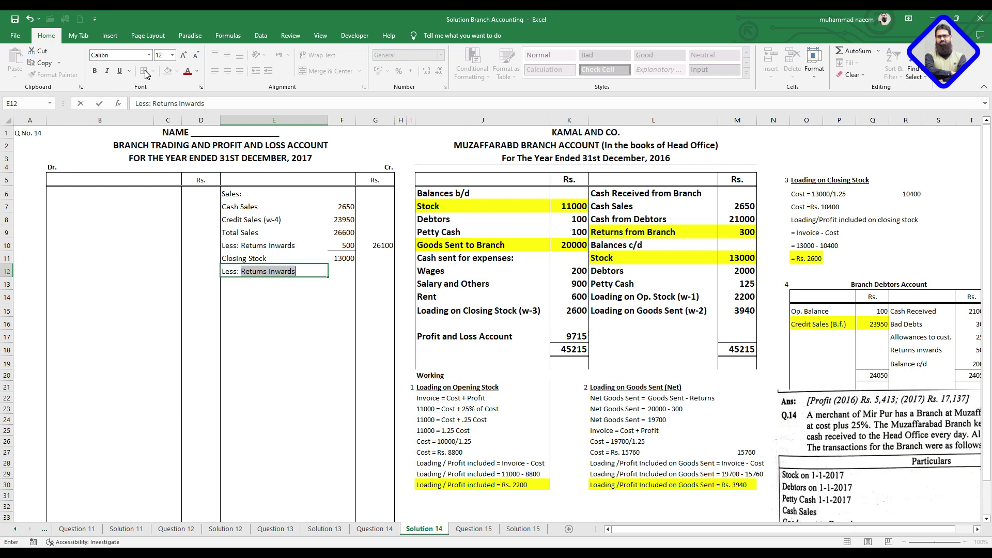
text(Loading)
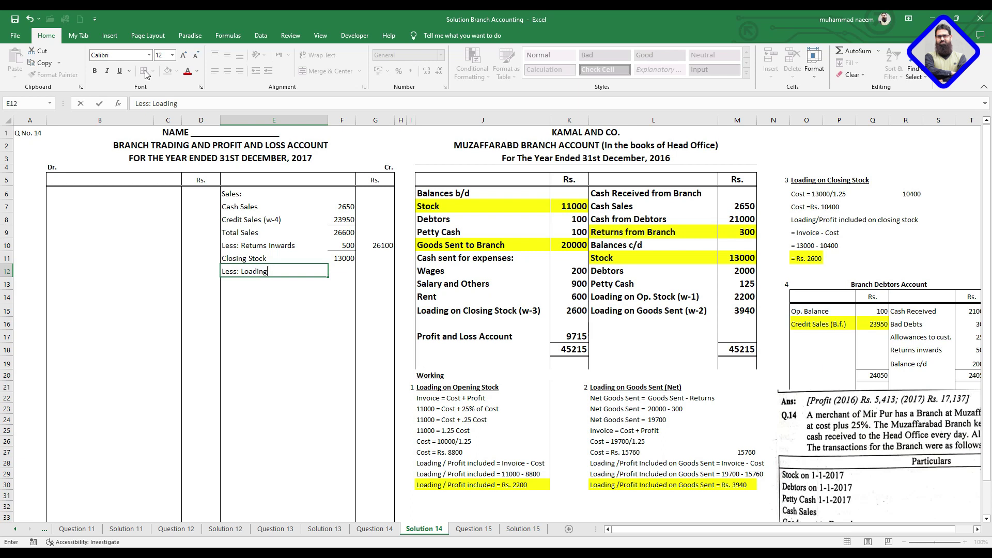
key(Tab)
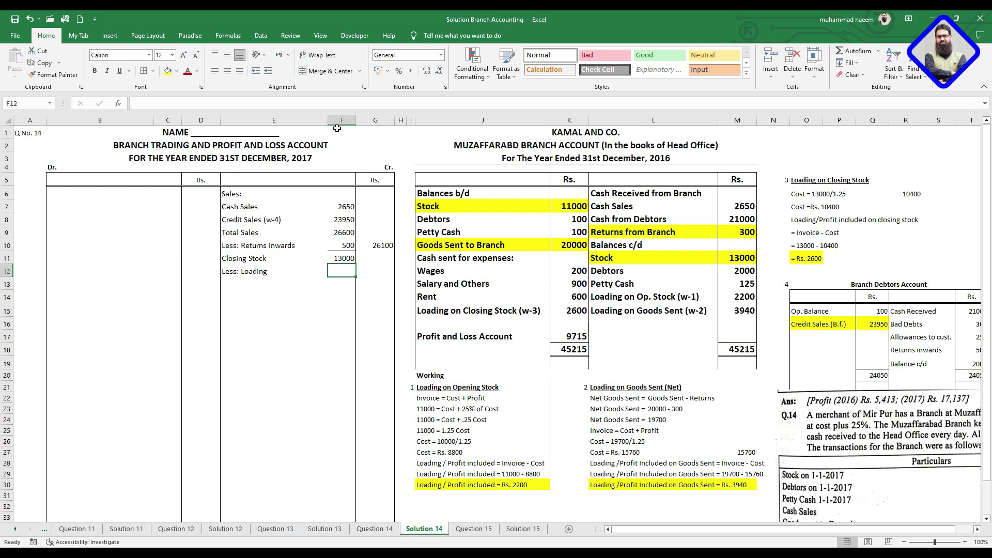
text(2600)
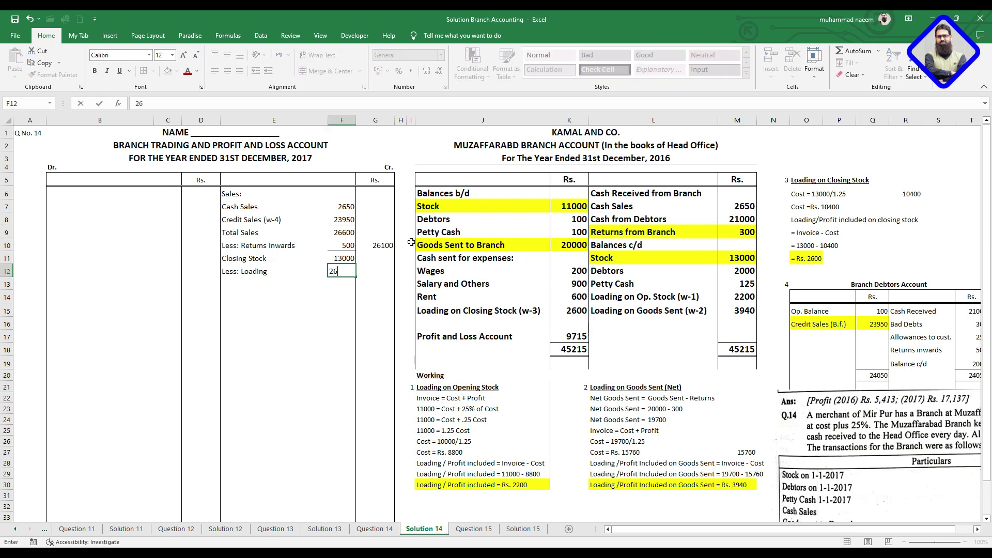
key(ctrl+Return)
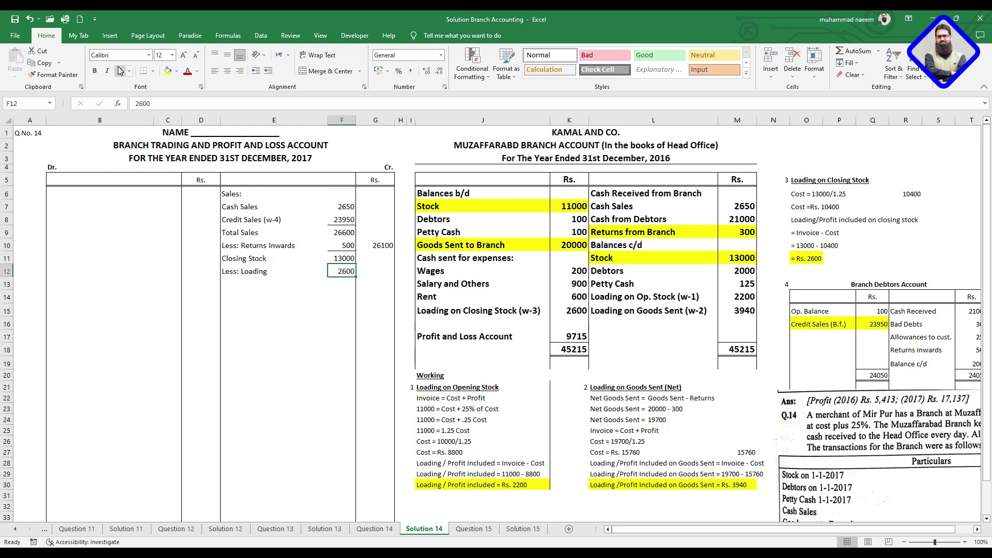
click(143, 72)
key(Tab)
text(=)
key(Left)
key(Up)
text(-)
key(Left)
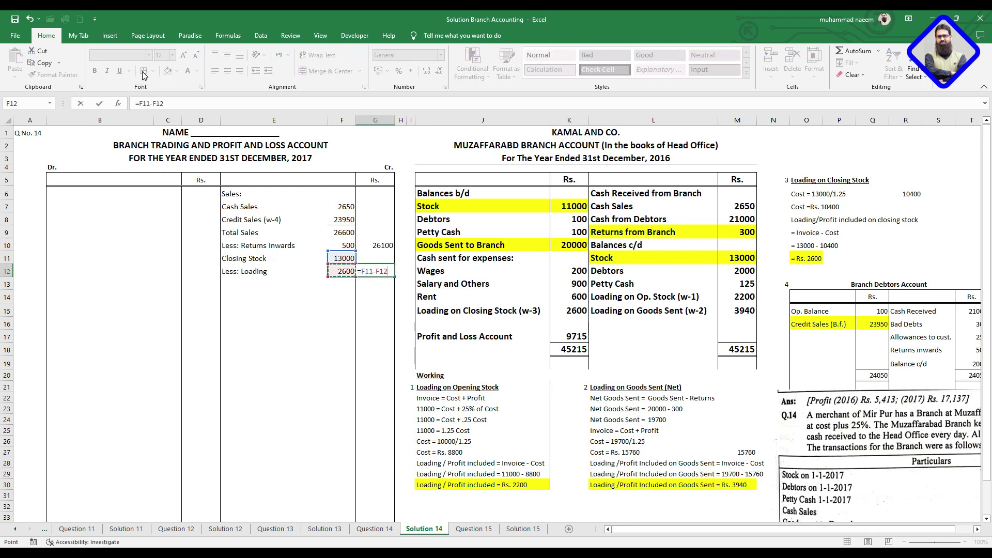
key(Return)
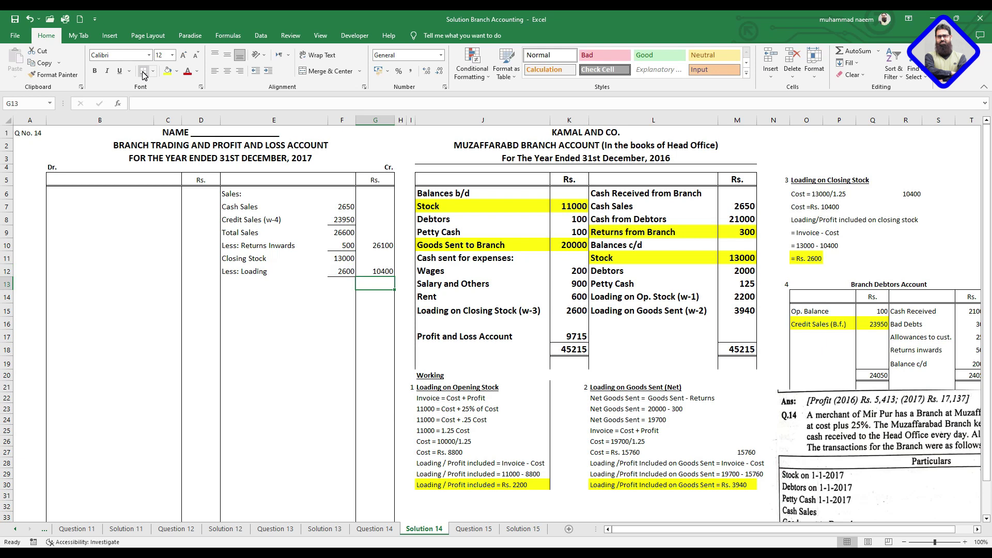
key(Left)
key(Left)
key(Left)
key(Up)
key(Up)
key(Up)
key(Up)
key(Up)
key(Up)
key(Up)
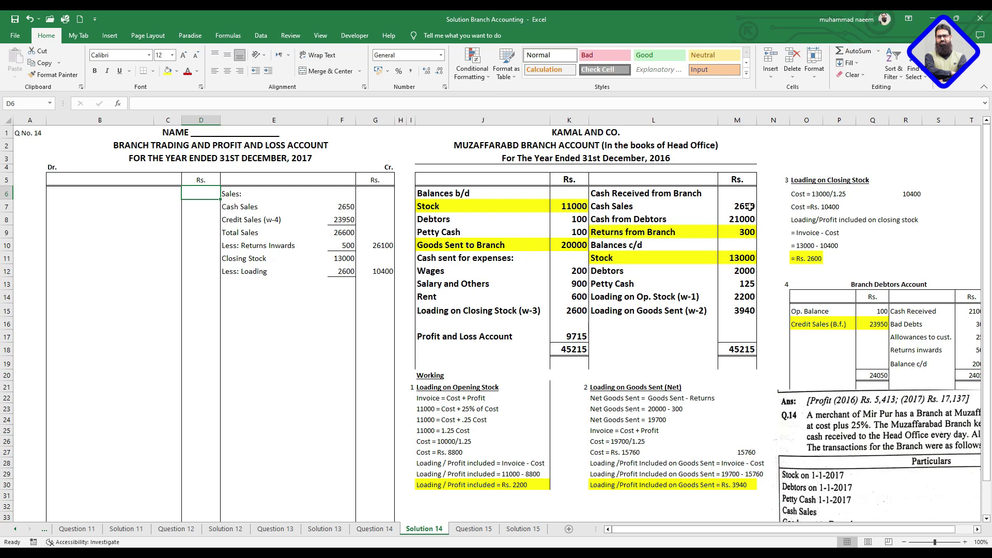
drag(610, 258, 723, 260)
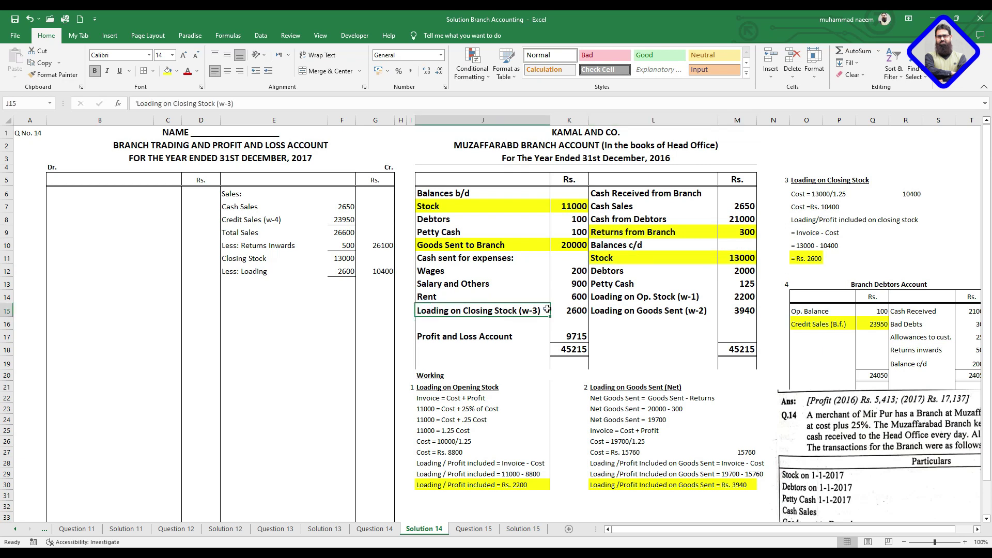
Enter Opening Stock 11000 and Less: Loading 2200 on the debit side.
drag(431, 312, 560, 310)
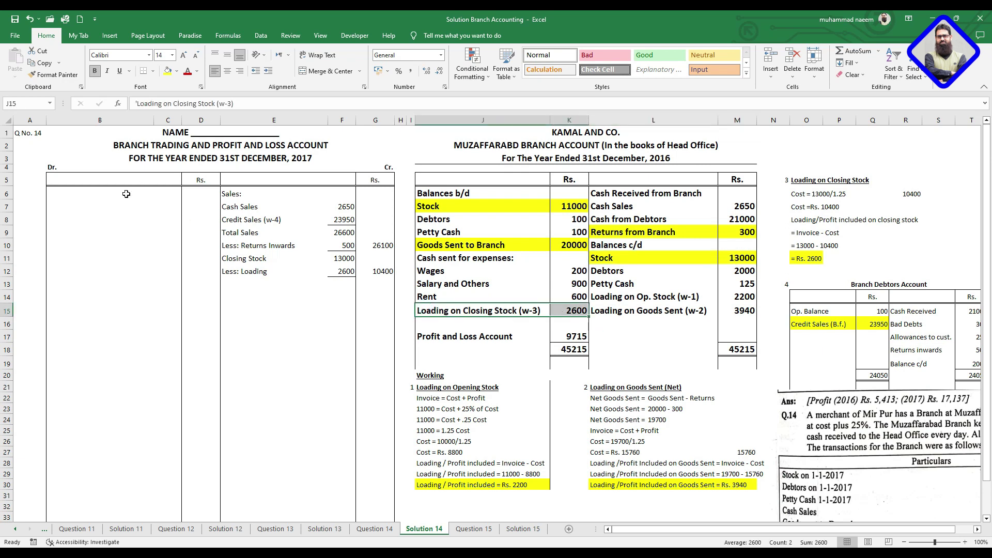
click(95, 194)
text(Opening Stock)
key(Tab)
text(11000)
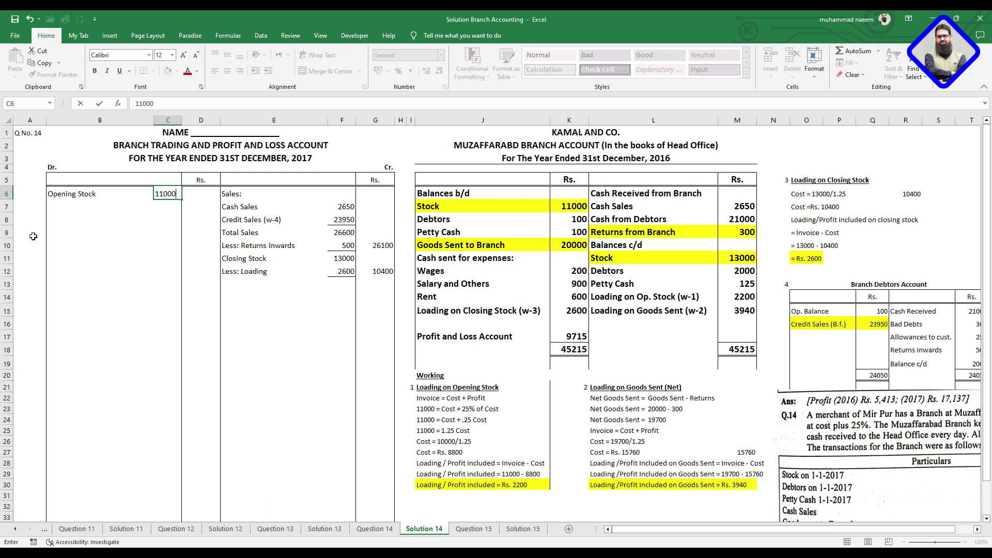
key(Return)
text(Less: L)
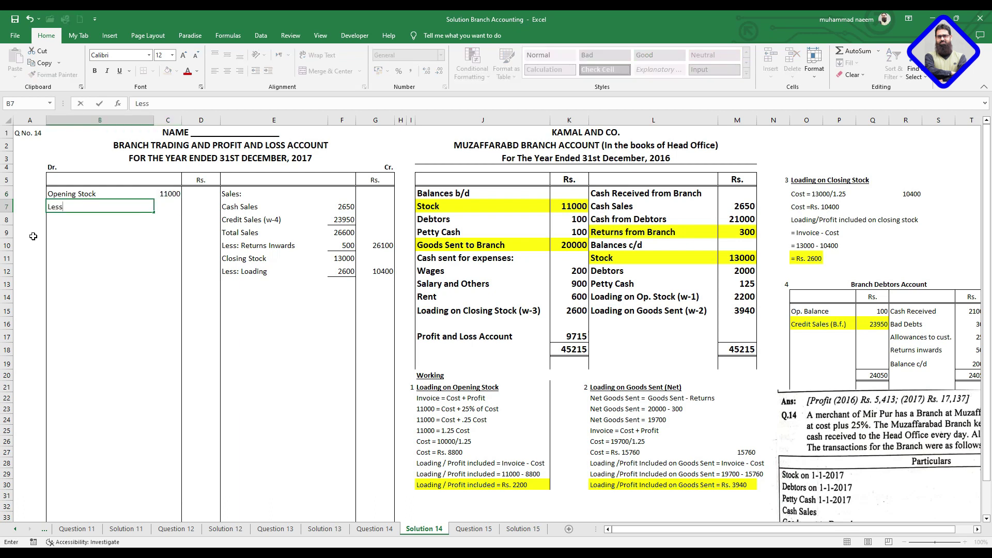
text(oading)
key(Tab)
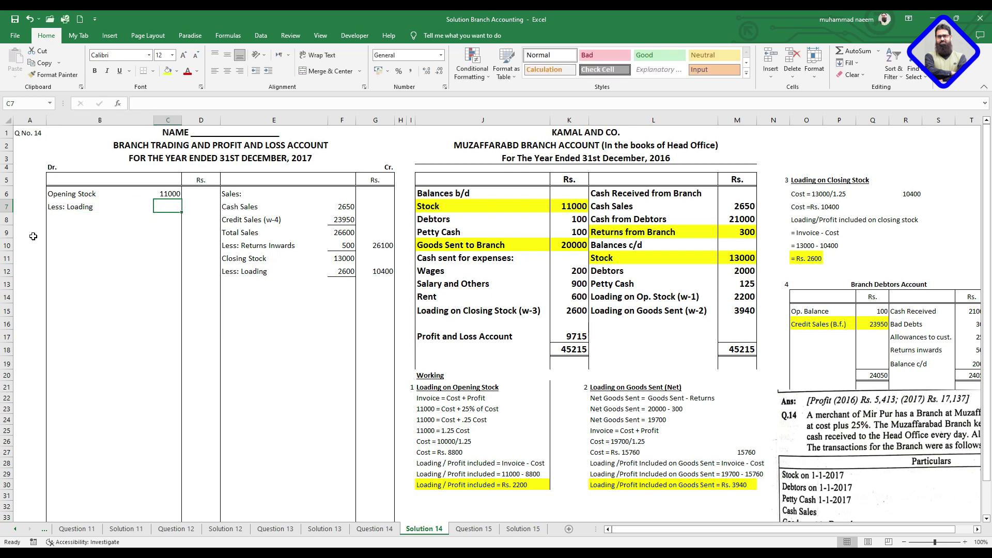
text(2200)
Underline 2200, net 8800 with =C6-C7, and start the Goods Sent line.
click(143, 71)
key(Right)
text(=)
key(Left)
key(Up)
text(-)
key(Left)
key(Return)
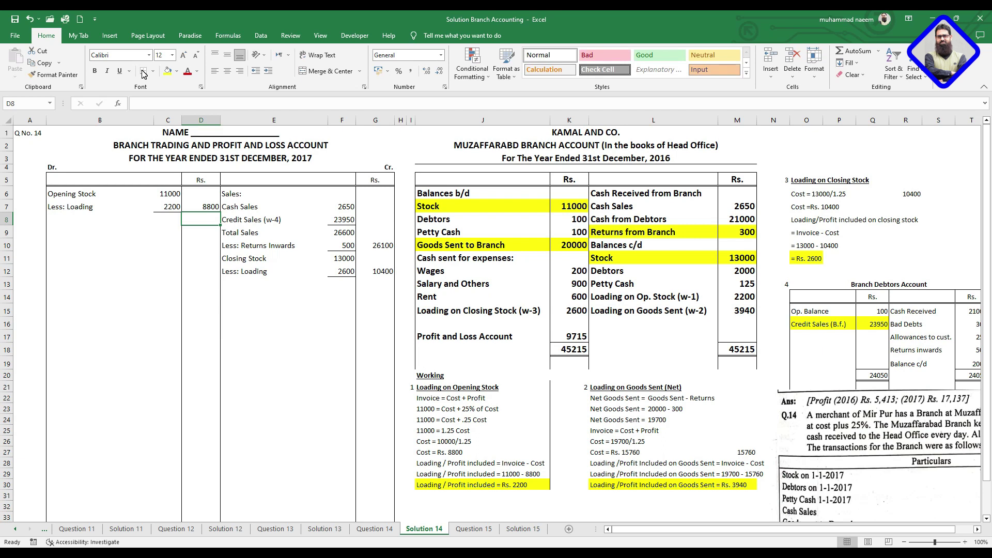
key(Left)
key(Left)
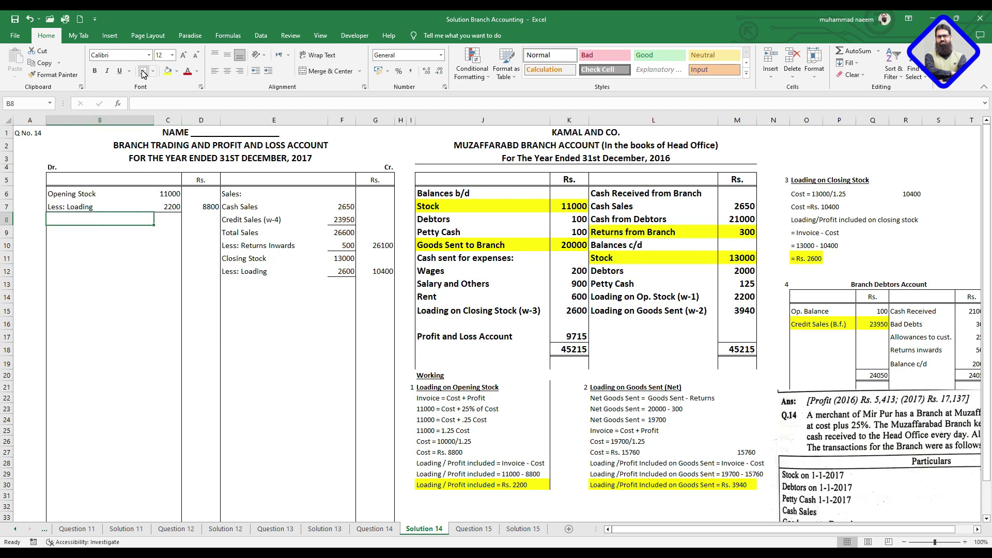
text(Goods Sent)
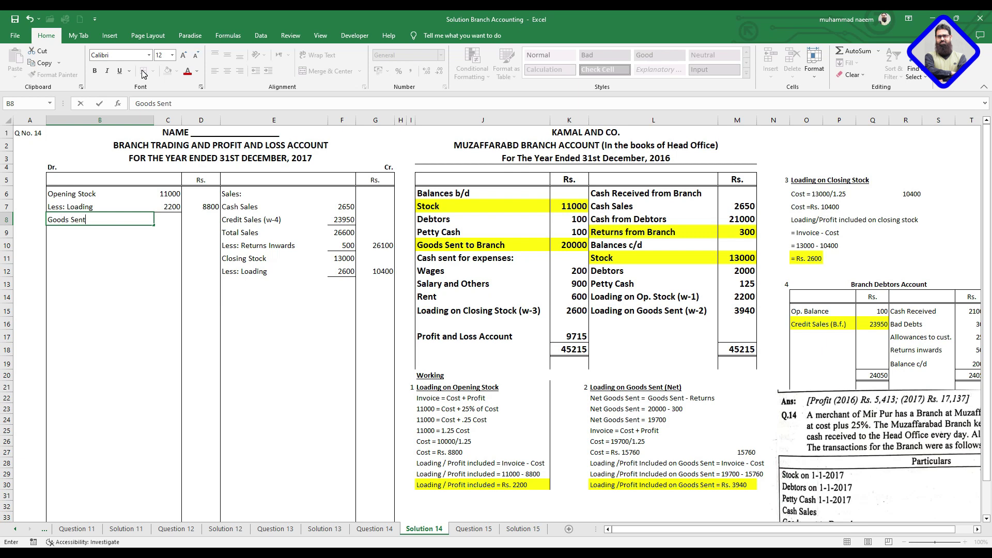
Enter Goods Sent 20000, less Returns 300 with a bottom border, netting 19700.
key(Tab)
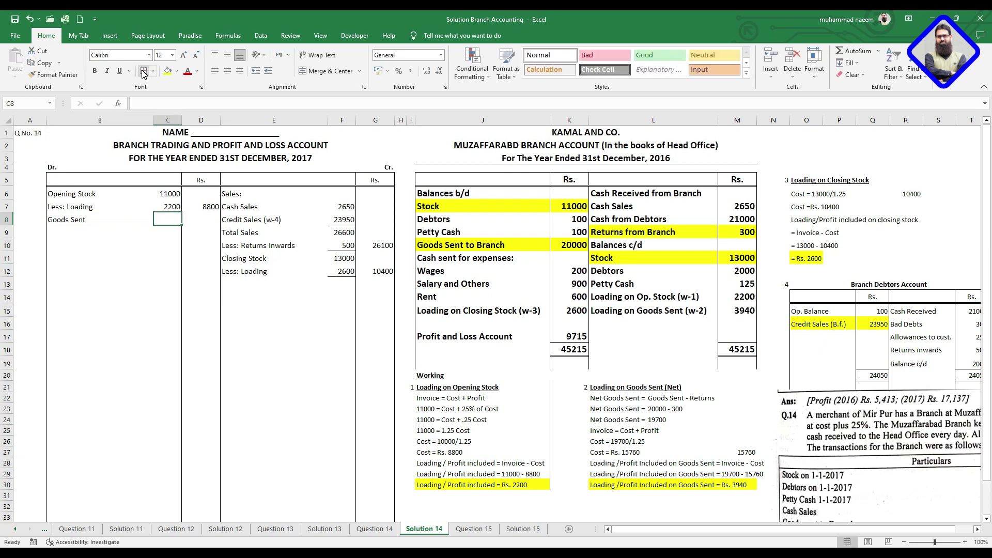
text(20000)
key(Return)
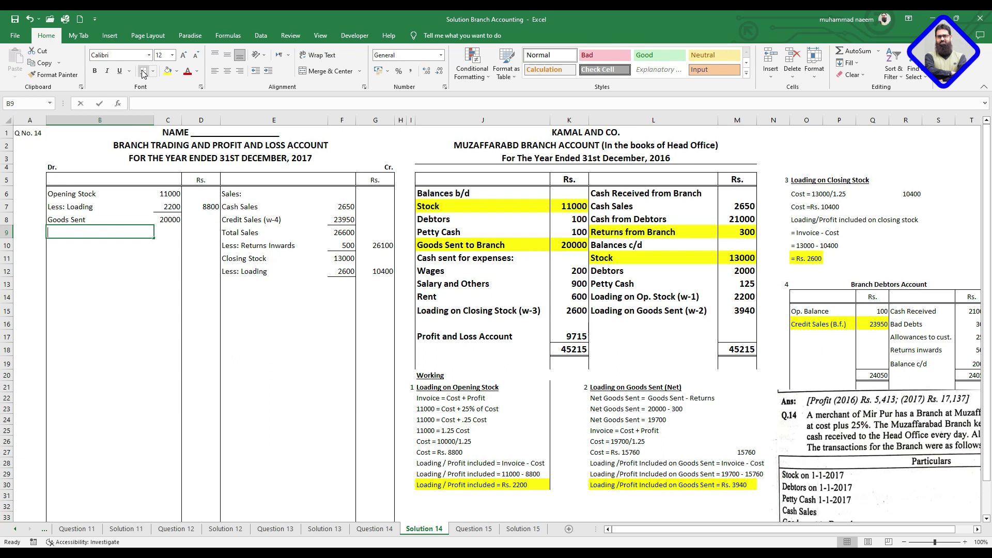
text(Less: Returns)
key(Page_Down)
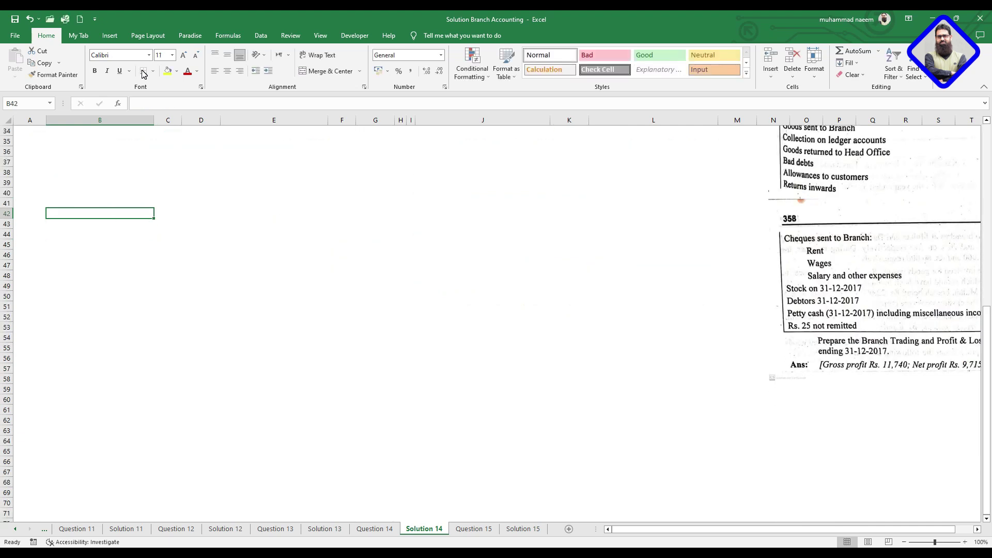
key(Page_Up)
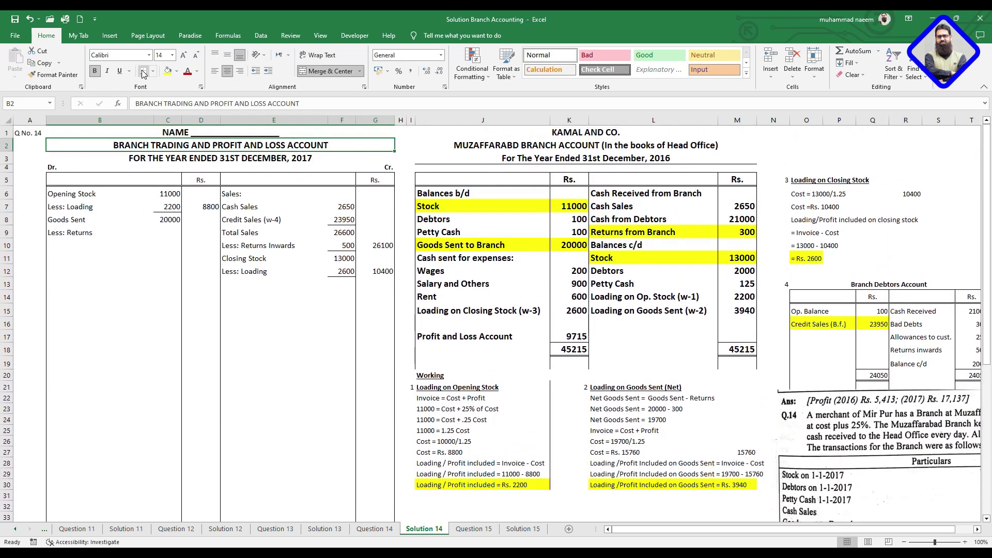
key(Down)
key(Down)
key(Down)
key(Right)
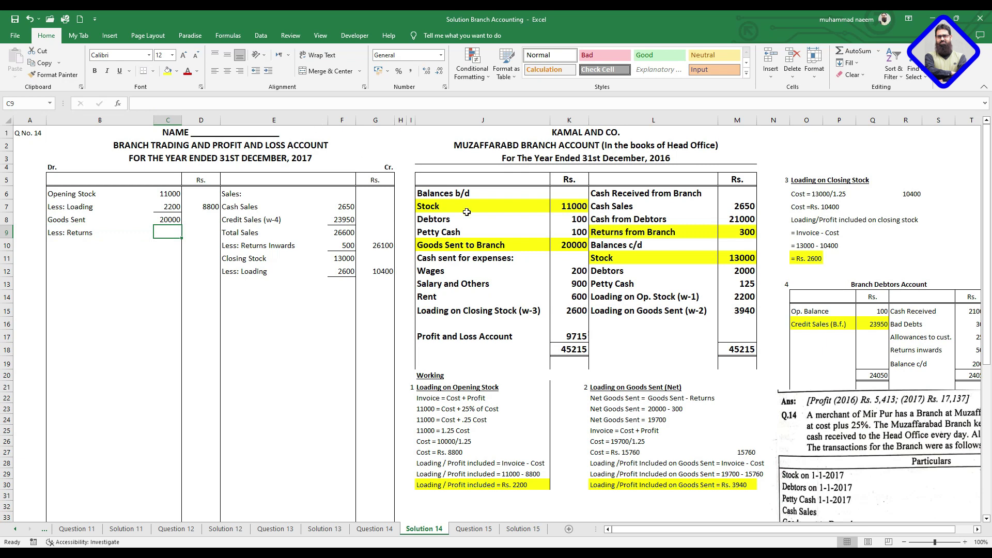
text(300)
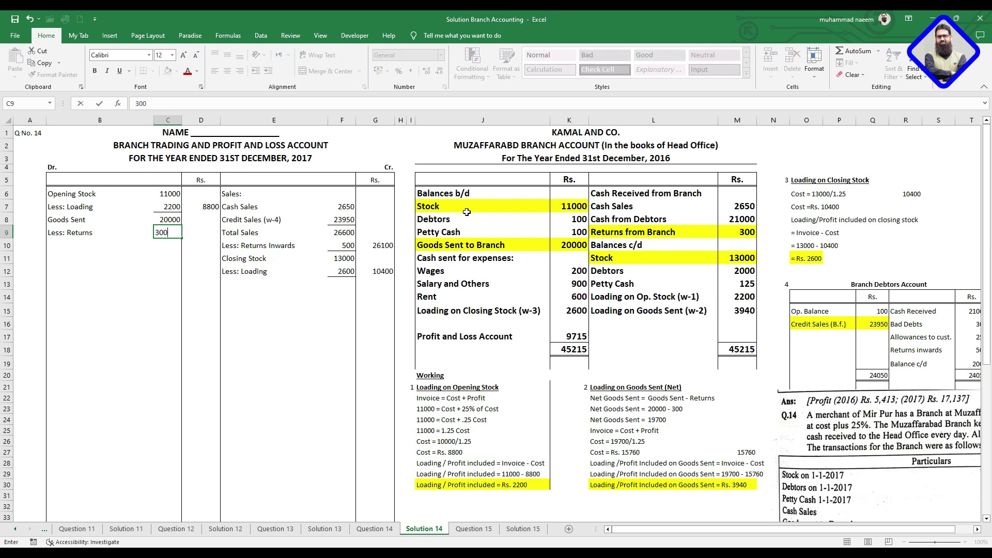
key(ctrl+Return)
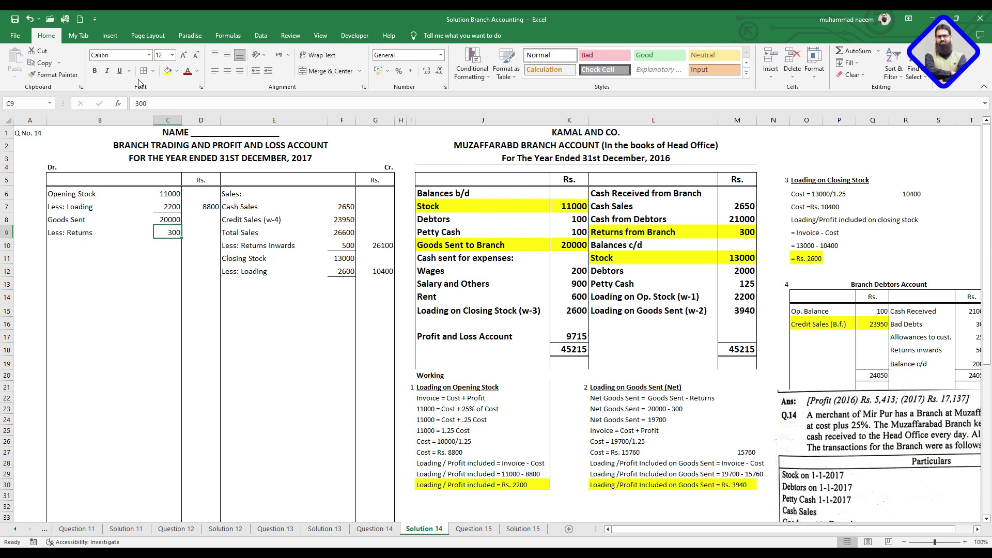
click(144, 71)
key(Return)
text(197)
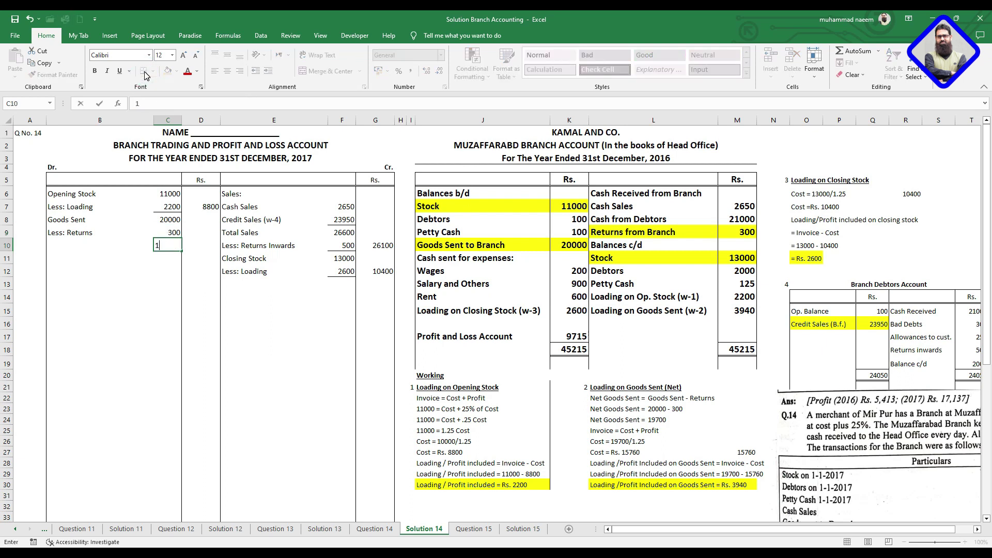
text(00)
key(Return)
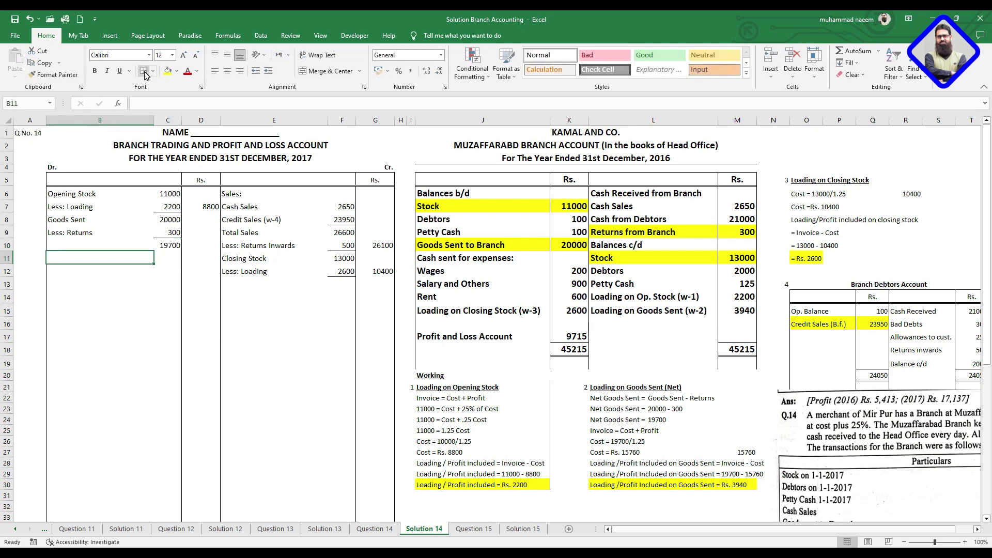
Add Less: Loading 3940 with a bottom border and a net formula giving 15760.
text(Less: )
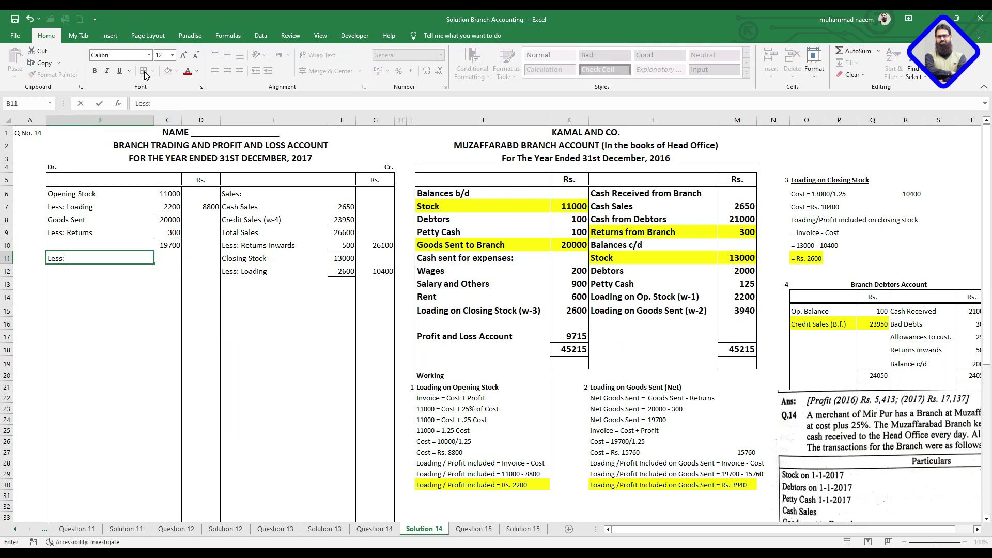
text(Lo)
key(Tab)
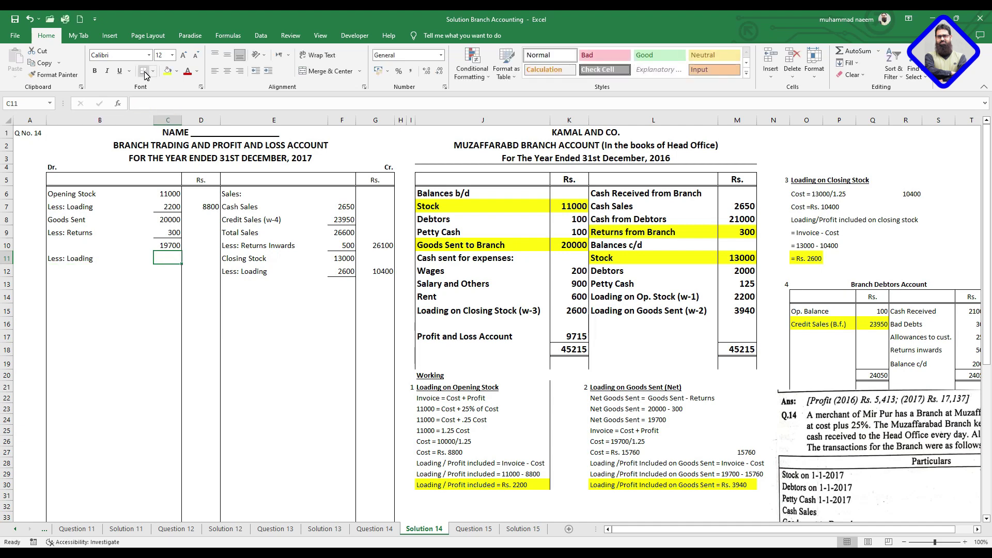
text(394)
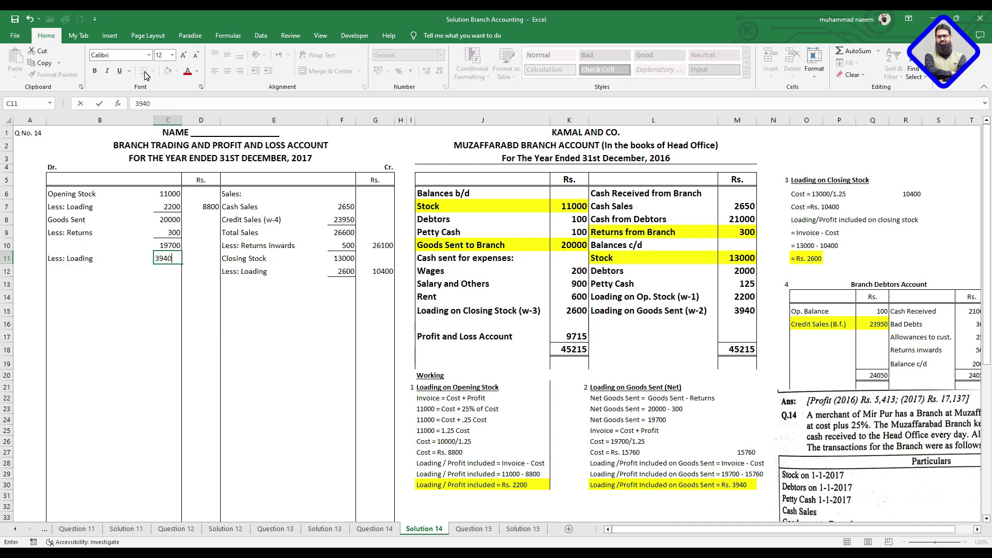
text(0)
key(Return)
key(Up)
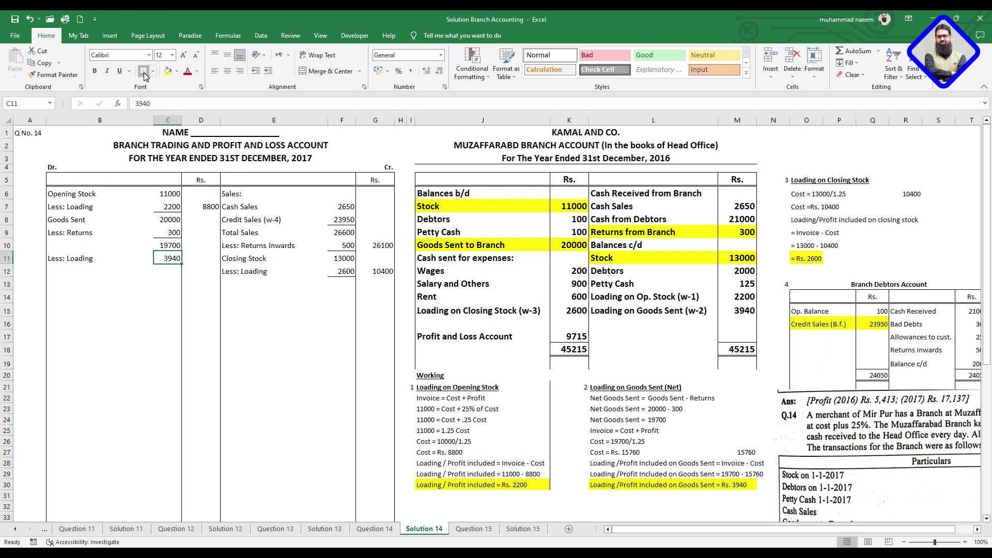
click(145, 75)
key(Right)
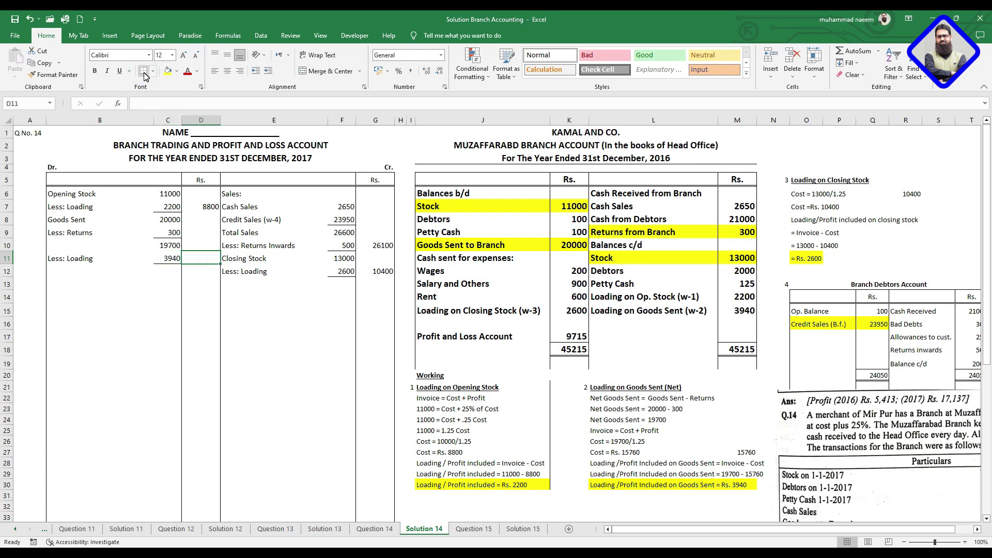
text(=)
key(Left)
key(Up)
text(-)
key(Down)
key(Return)
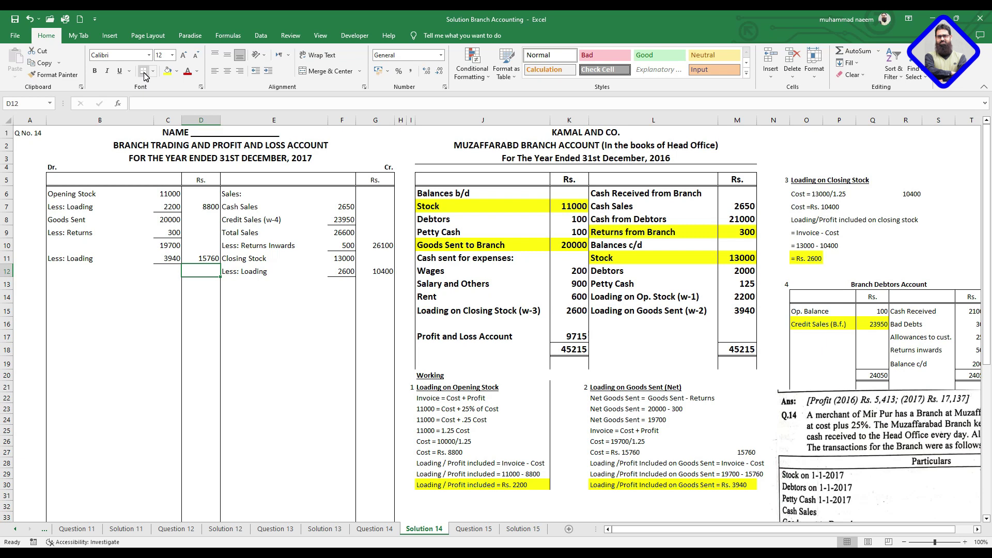
Add Wages with 200 in the totals column.
key(Left)
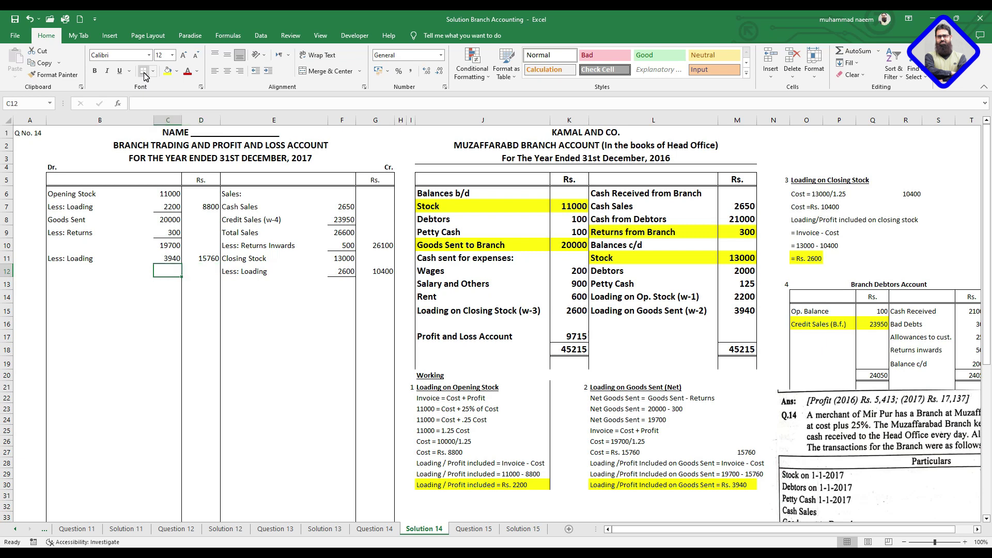
key(Left)
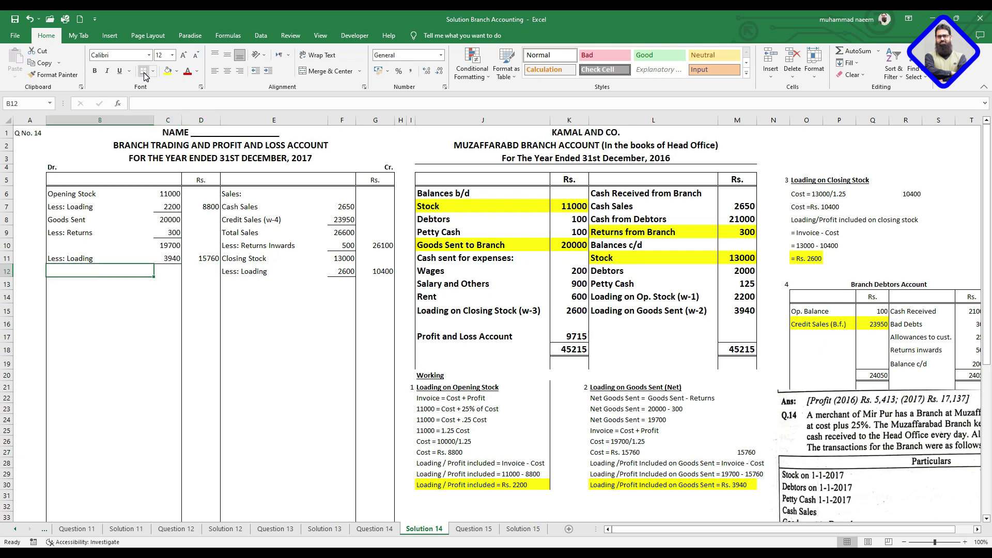
text(Wages)
key(Tab)
key(Right)
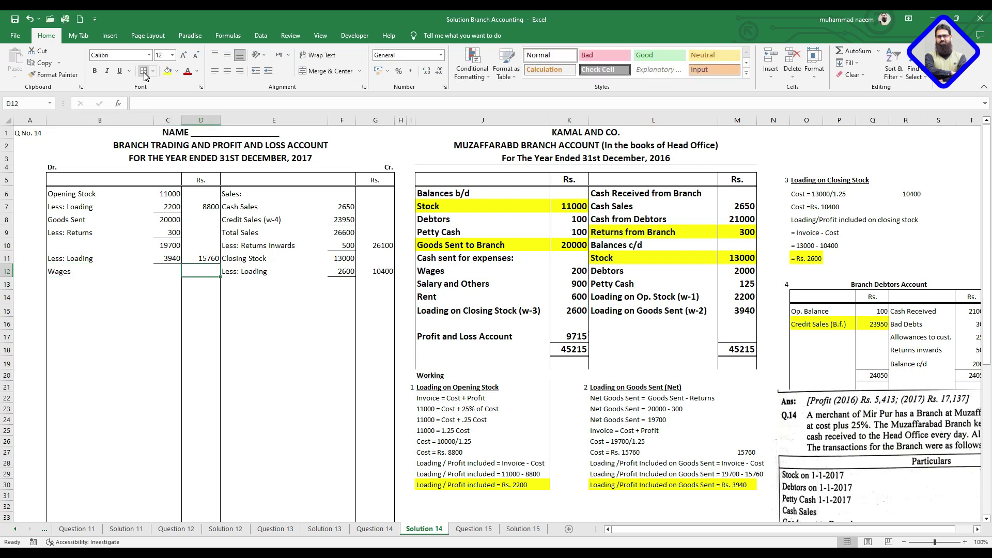
text(200)
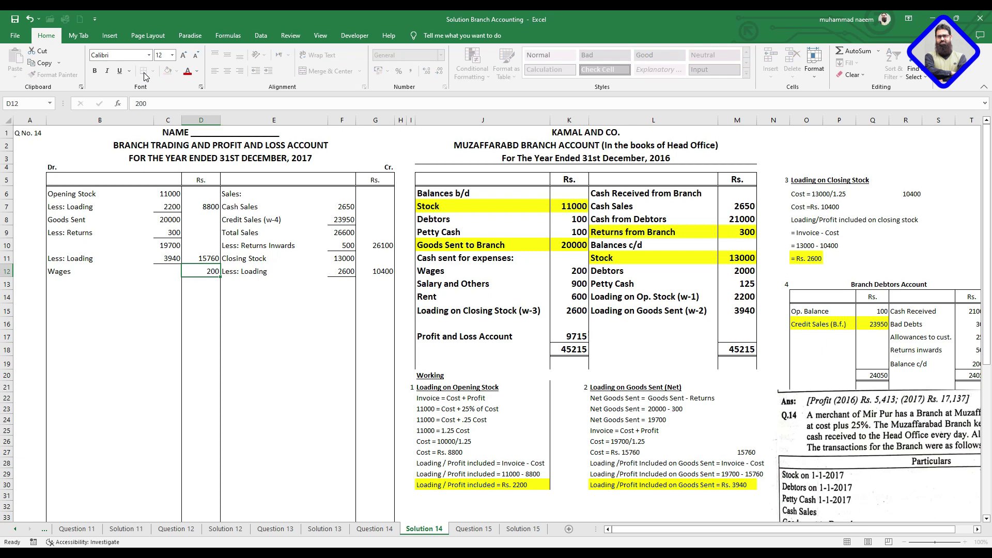
key(Return)
key(Return)
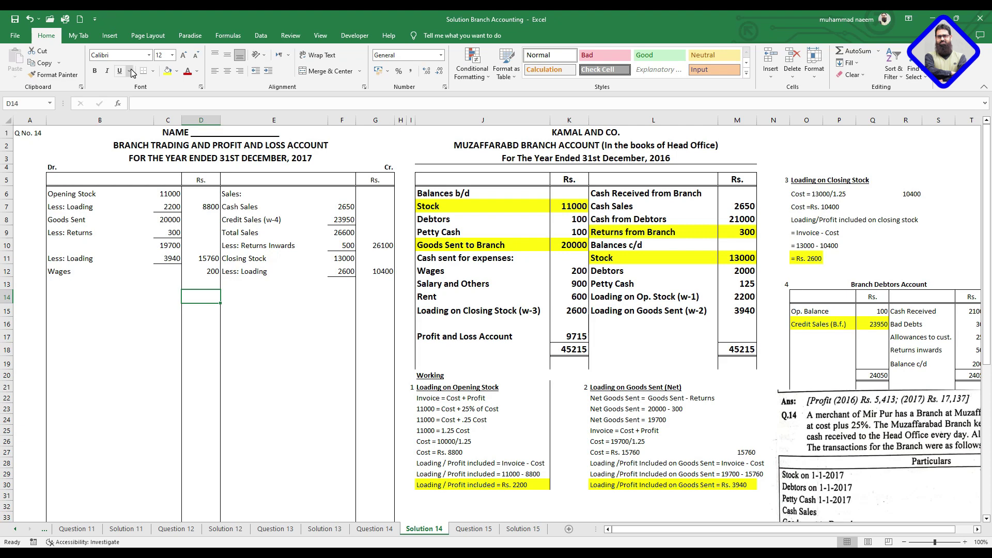
Give the total cells D14 and G14 top and double-bottom borders.
click(153, 71)
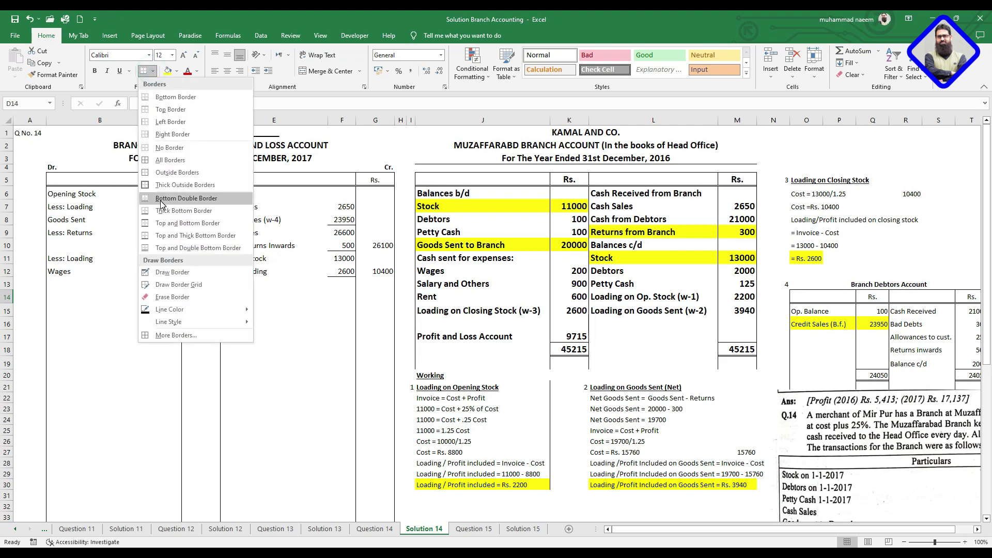
click(160, 248)
key(Right)
key(Right)
key(Right)
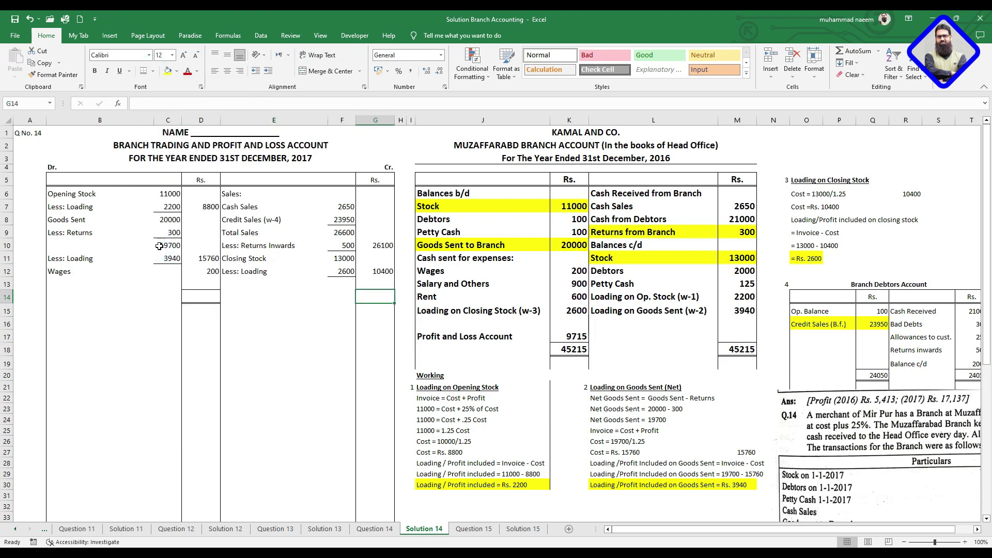
click(144, 72)
key(Left)
key(Left)
key(Left)
key(Right)
key(Right)
key(Right)
Total the credit side with =SUM(G6:G13) to 36500 and set D14 to =G14.
text(=sum)
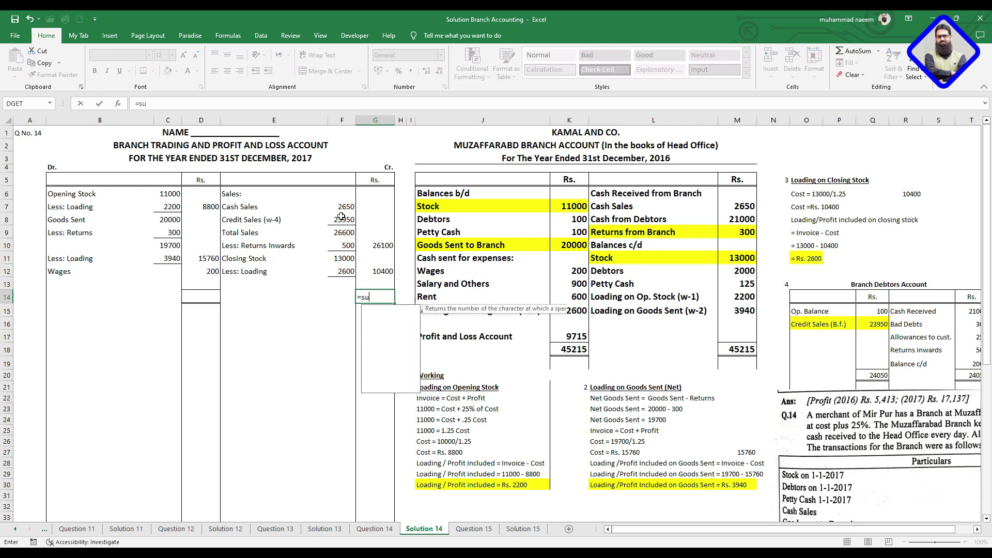
text(()
key(Up)
key(shift+Up)
key(shift+Up)
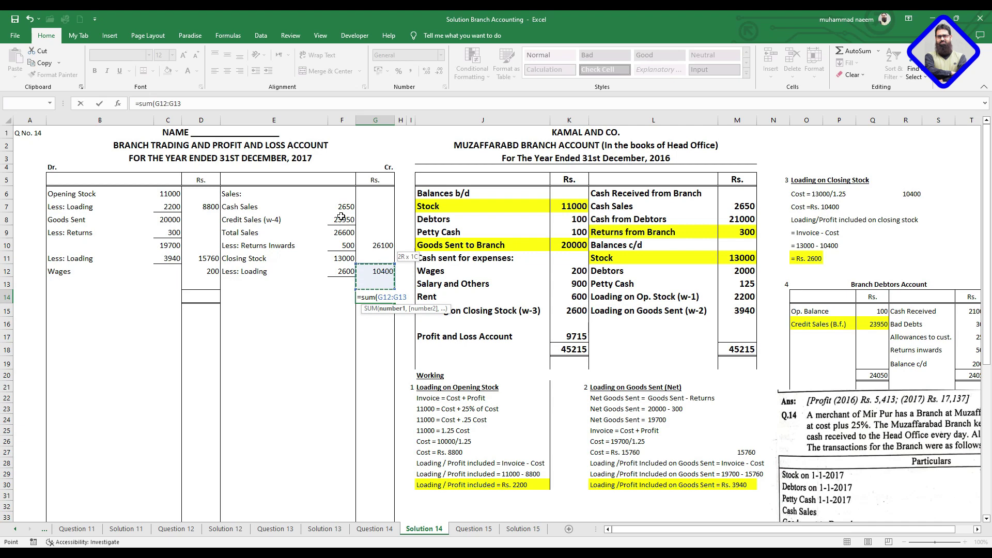
key(shift+Up)
key(shift+Up)
key(shift+Up)
key(shift+Up)
key(shift+Up)
key(Return)
key(Up)
key(Left)
key(Left)
key(Left)
text(=g14)
key(Return)
Type the 'Gross Profit c/d' label in the debit label cell of row 13.
key(Up)
key(Up)
key(Left)
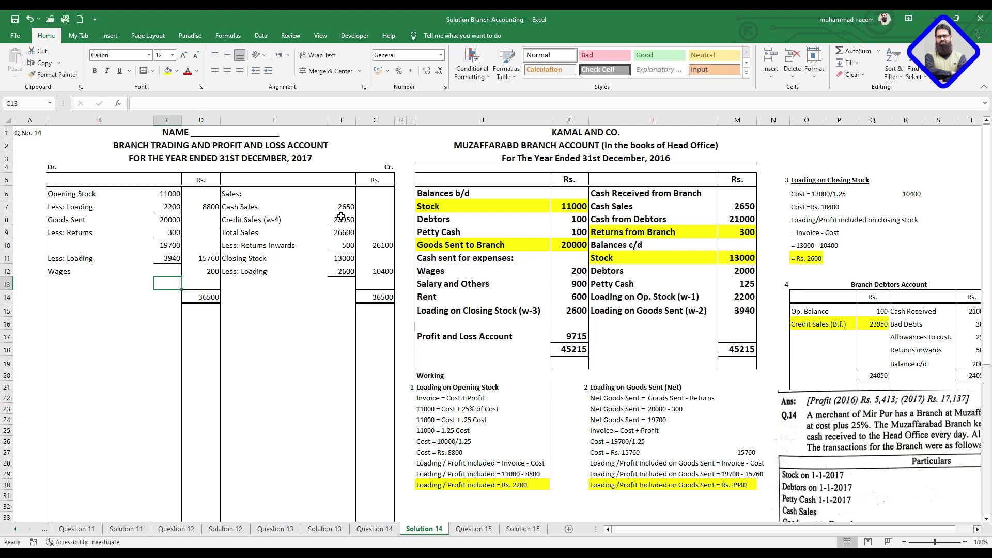
key(Left)
text(Gross Profit )
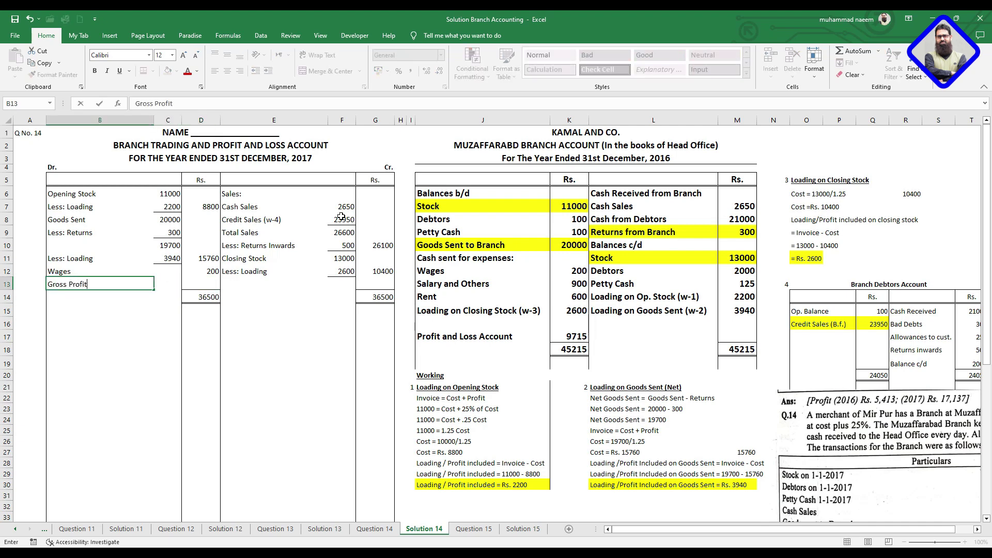
text(c/d)
Enter =D14-SUM(D6:D12) for Gross Profit c/d, giving 11740 and accepting Excel's correction.
key(Tab)
key(Tab)
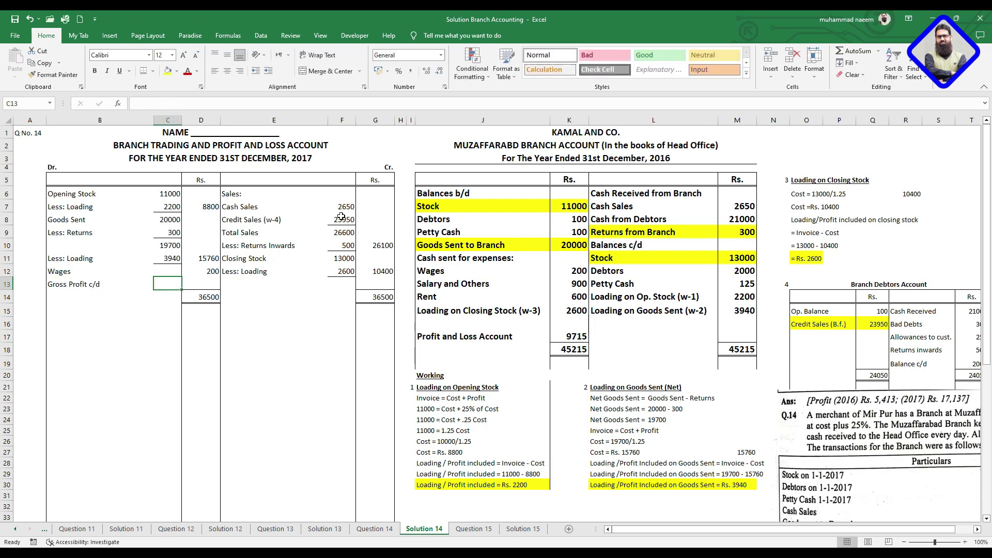
text(=D14-)
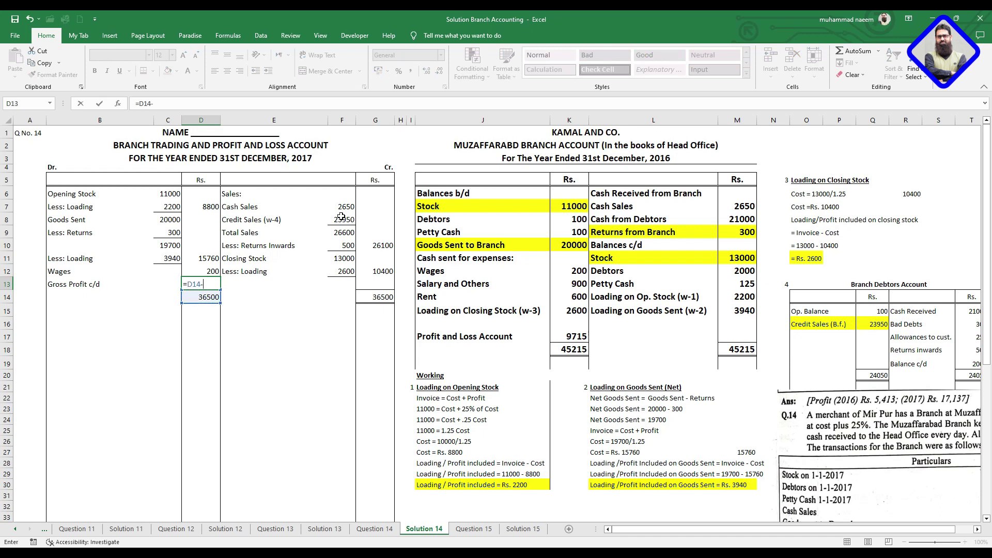
text(sum()
key(Up)
key(shift+Up)
key(shift+Up)
key(shift+Up)
key(shift+Up)
key(shift+Up)
key(shift+Up)
key(Return)
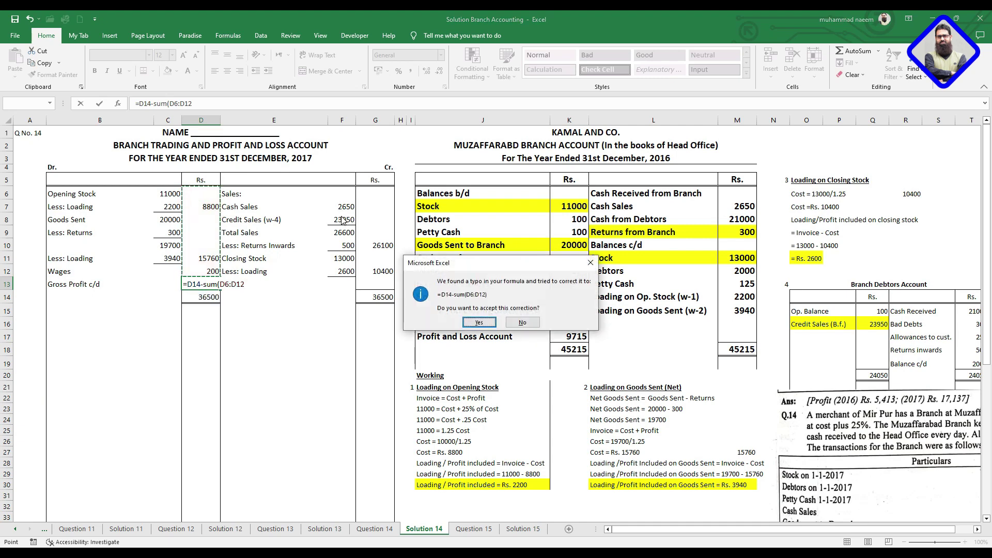
key(Return)
key(Up)
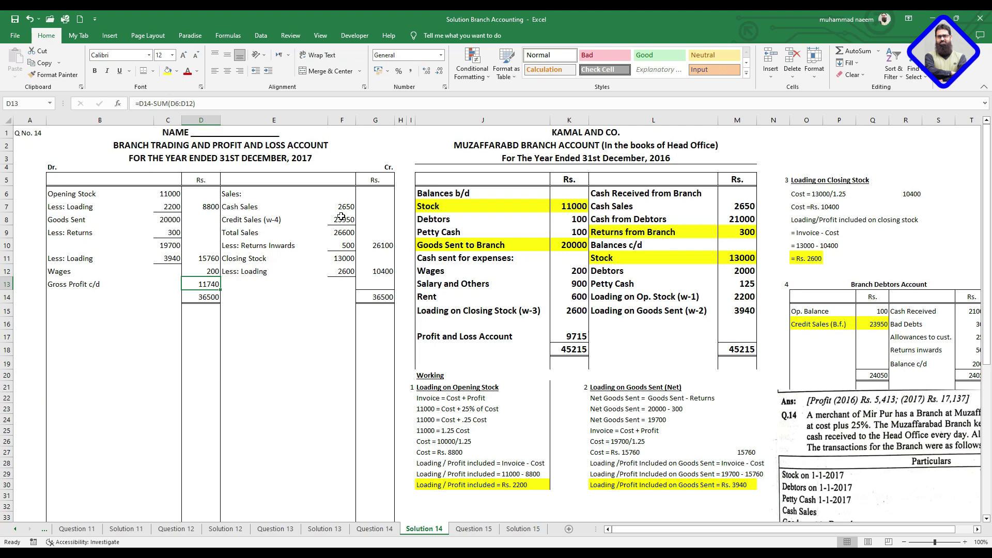
key(Down)
key(Down)
key(Right)
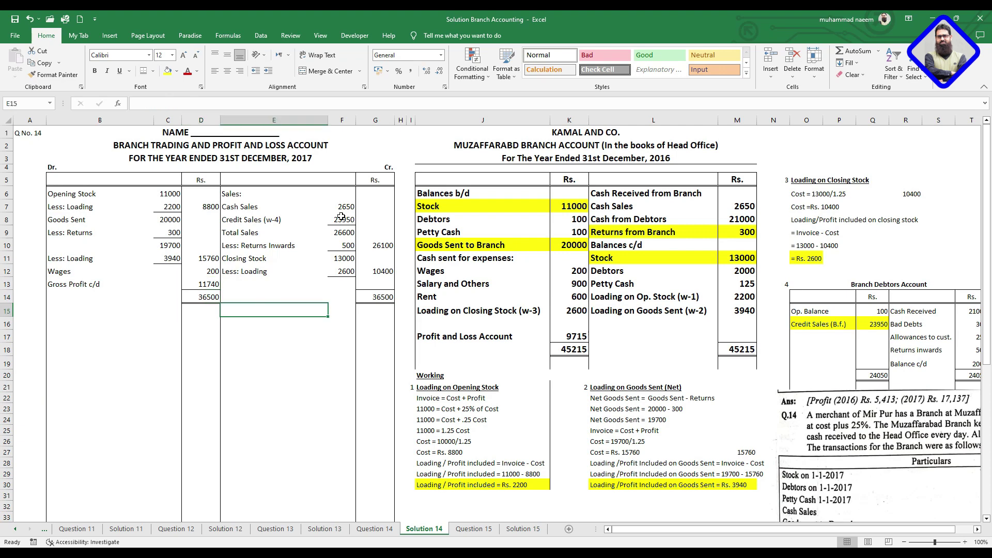
Add 'Gross Profit b/d' referencing D13 to bring down 11740.
text(Gross Profit )
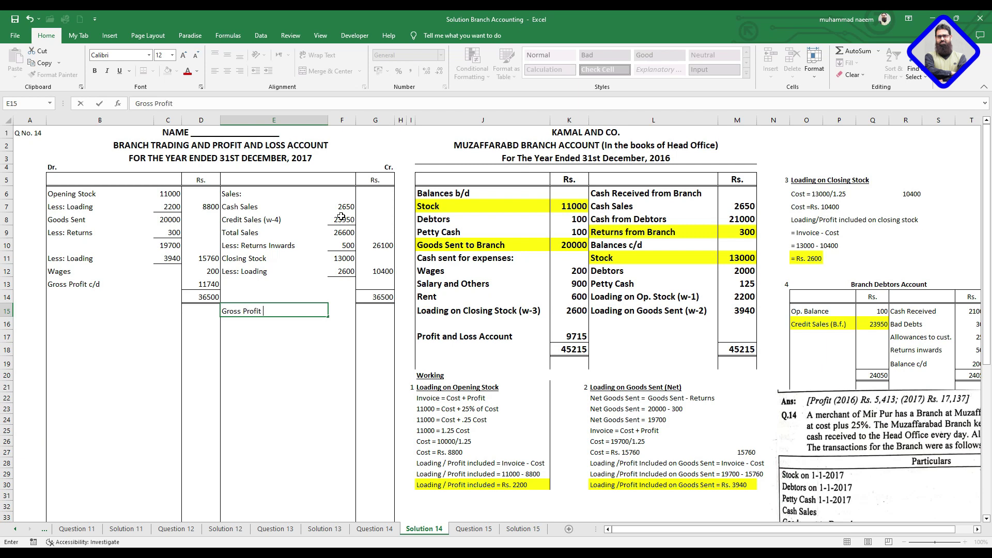
text(bc/)
key(BackSpace)
key(BackSpace)
text(/d)
key(Tab)
key(Tab)
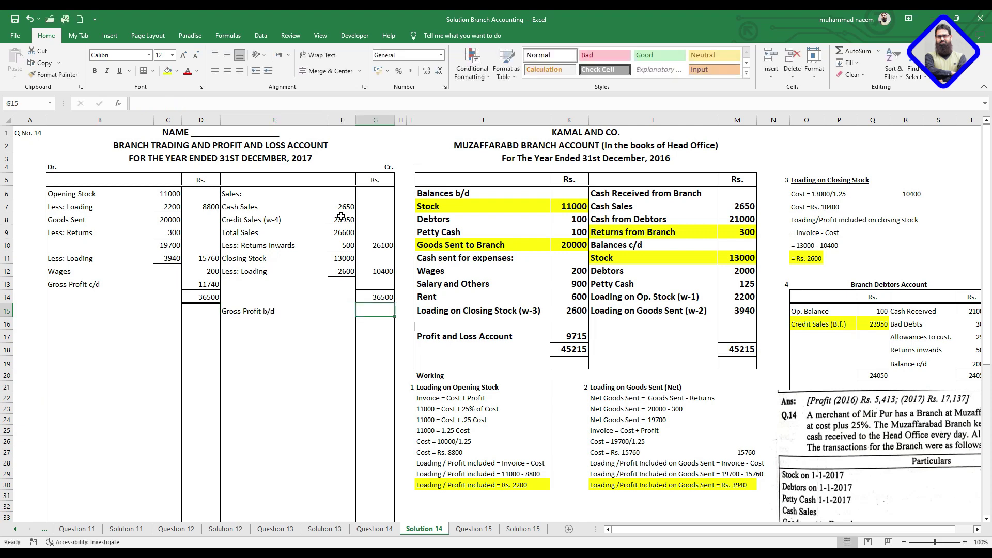
text(=)
key(Left)
key(Left)
key(Left)
key(Up)
key(Up)
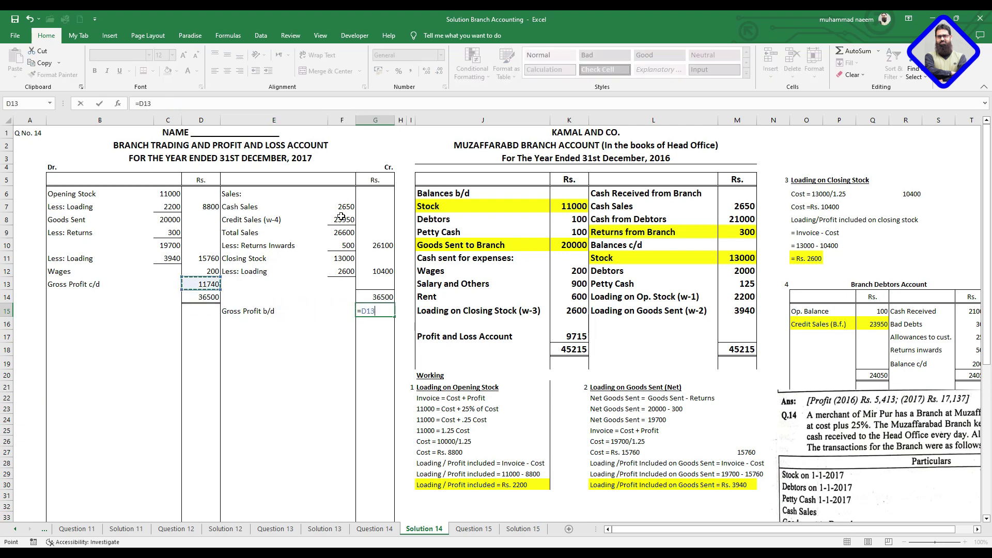
key(ctrl+Return)
key(Left)
key(Left)
key(Left)
key(Left)
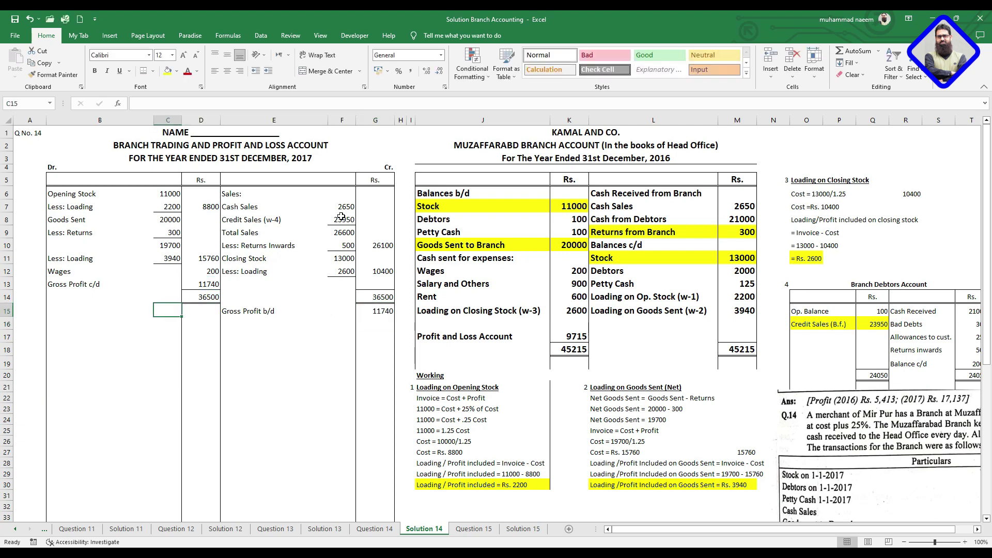
key(Left)
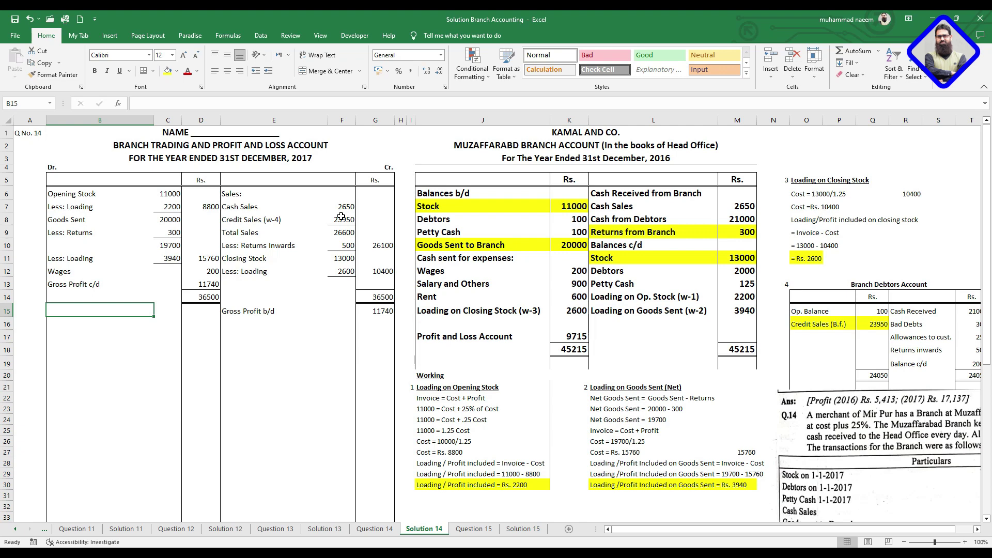
List Bad Debts 300, Allowance to Customers 250 and Rent 600 on the debit side.
text(Bad Debts)
key(Tab)
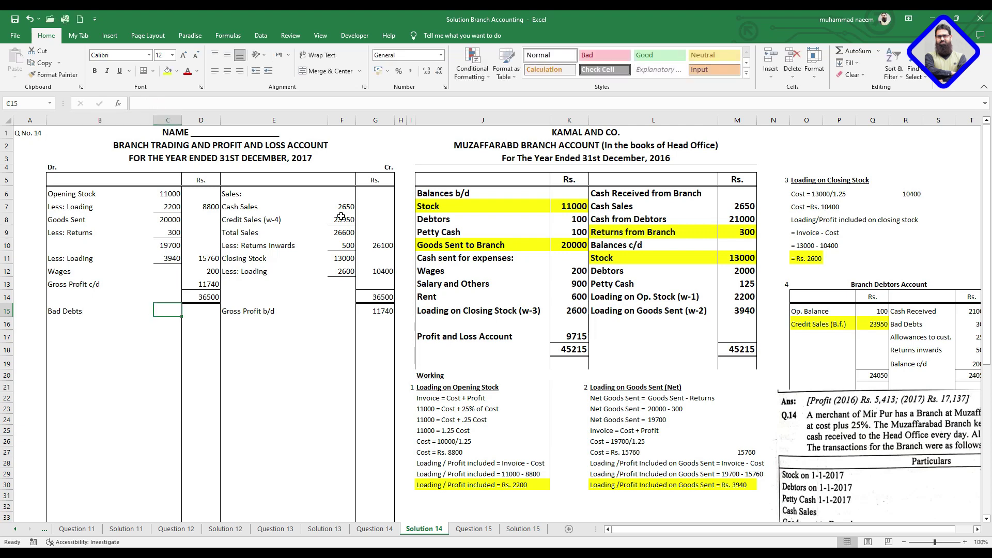
key(Tab)
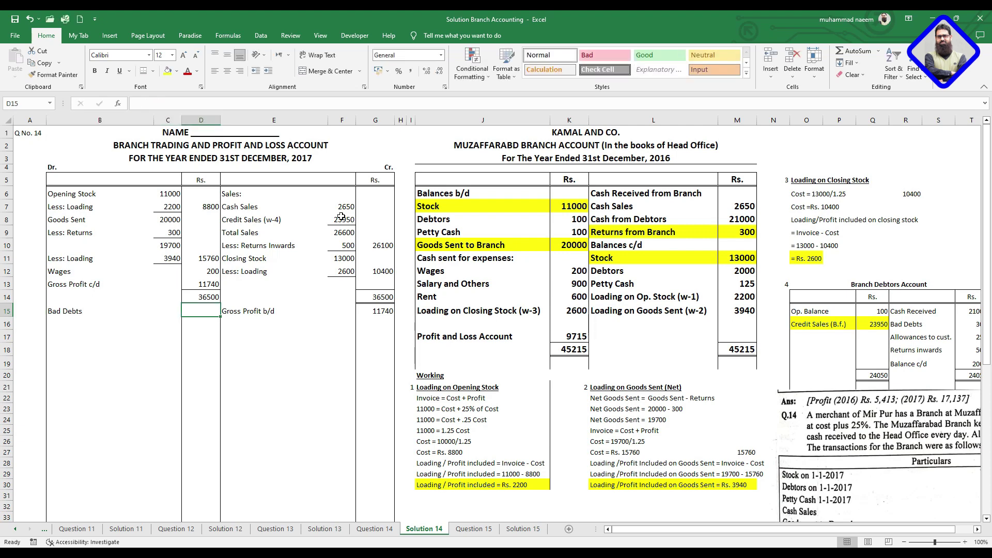
text(300)
key(Return)
key(Left)
key(Left)
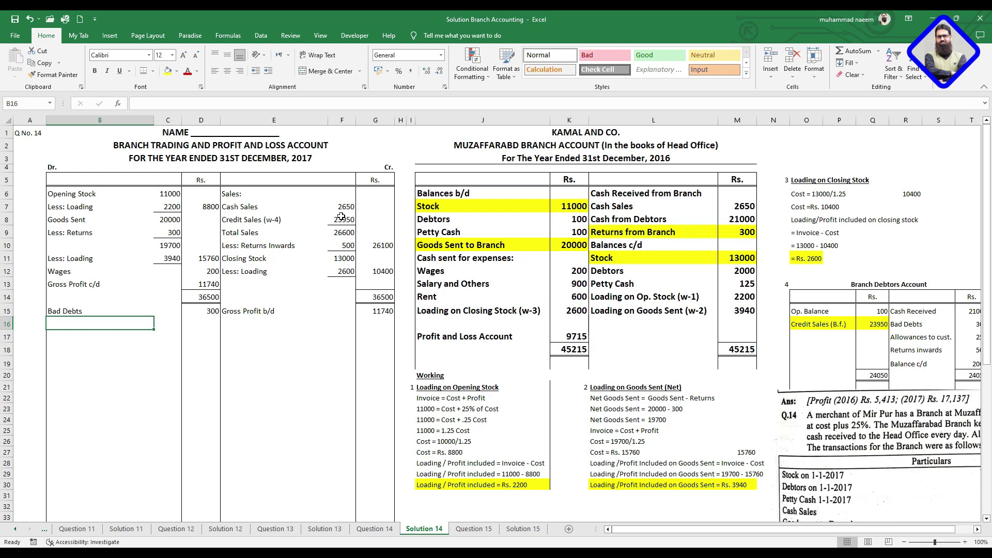
text(Allowance to Customer)
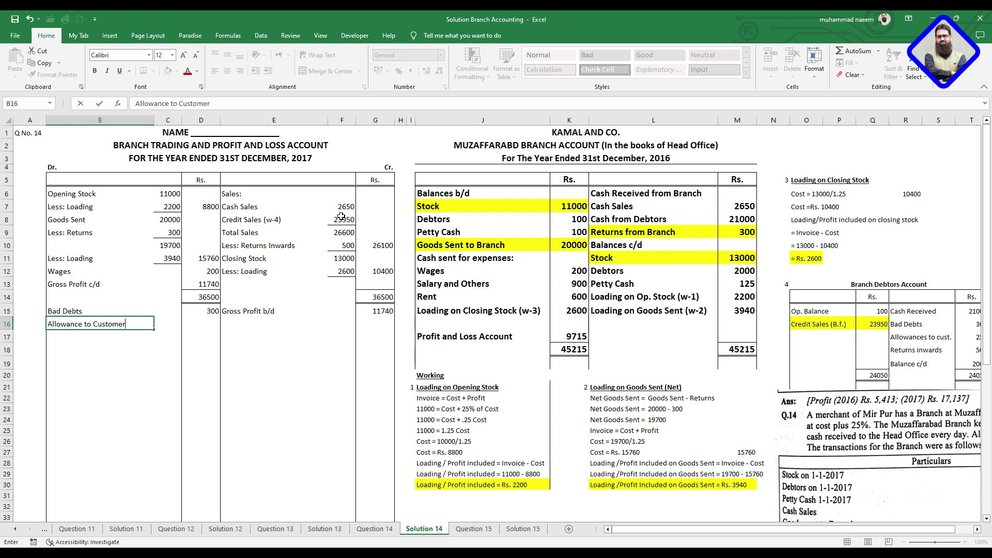
text(s)
key(Tab)
key(Tab)
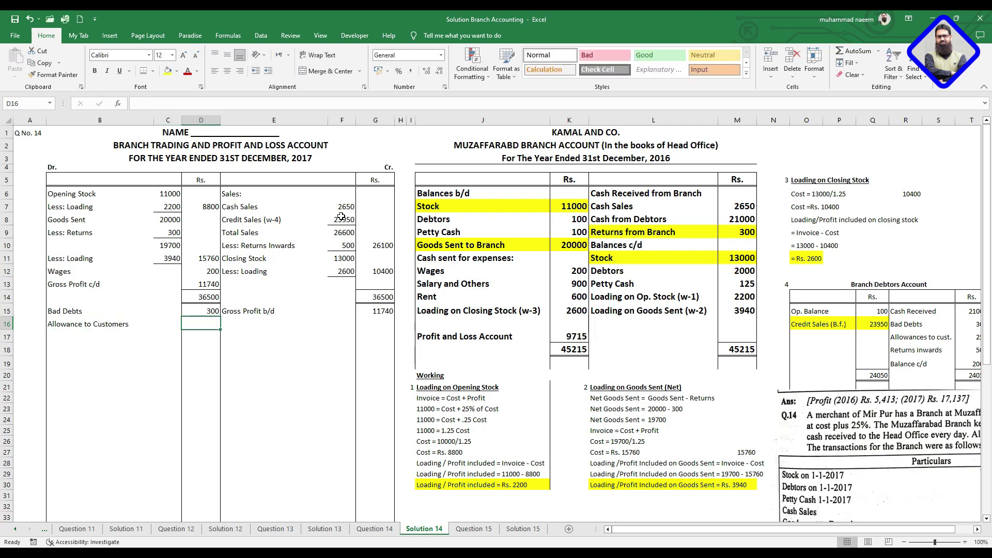
text(250)
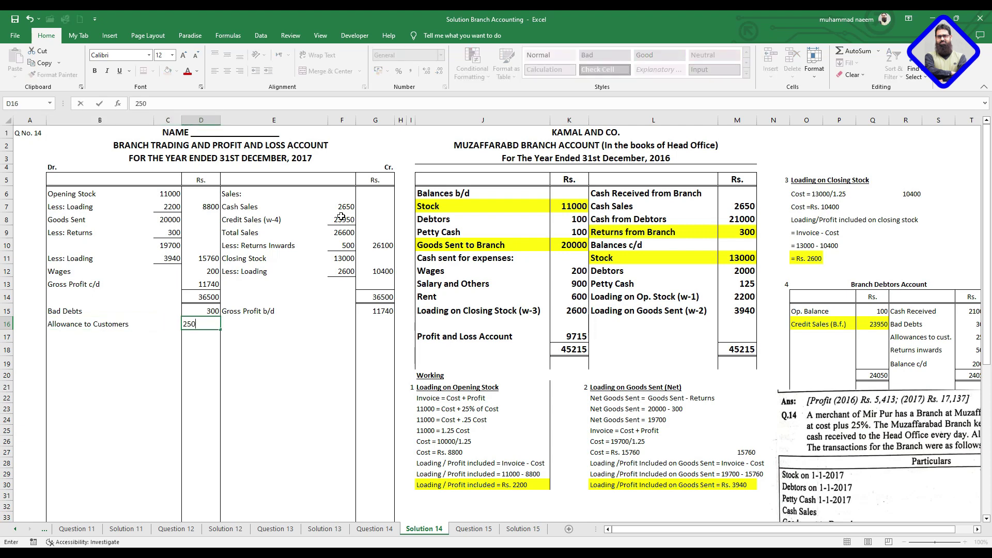
key(Return)
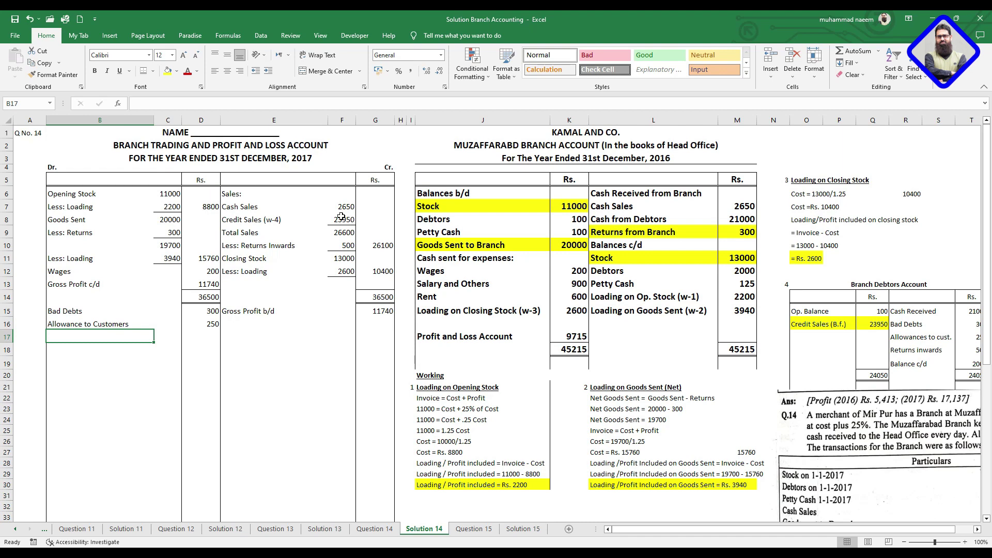
text(Rent)
key(Tab)
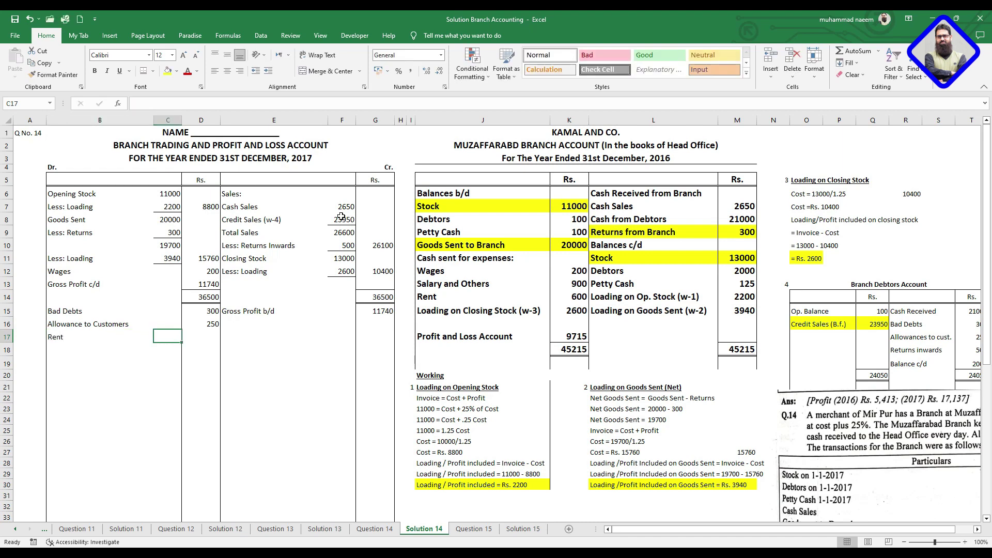
key(Tab)
text(600)
key(Return)
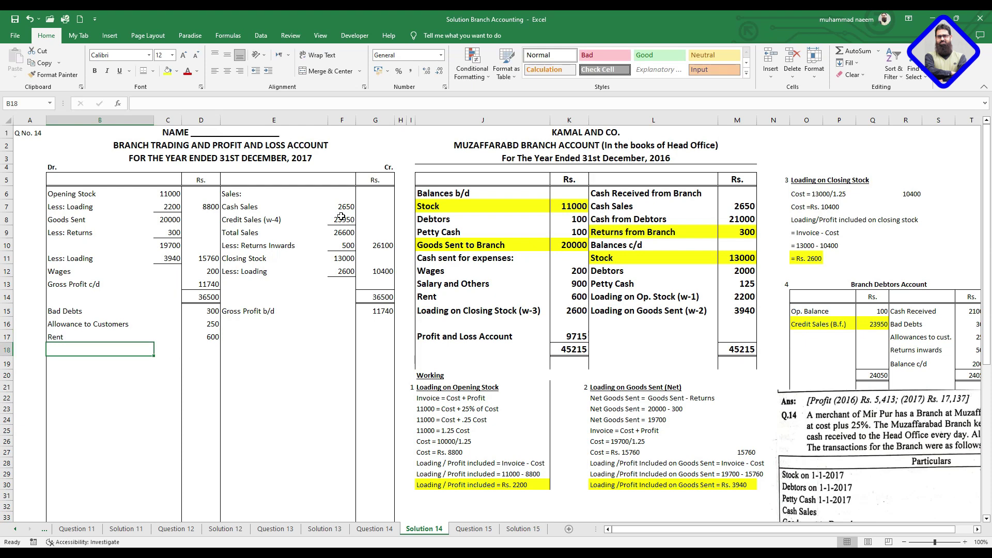
Add 'Salary and other expenses' with Op. Balance 100 and Cash sent 900 beneath it.
text(Salary and )
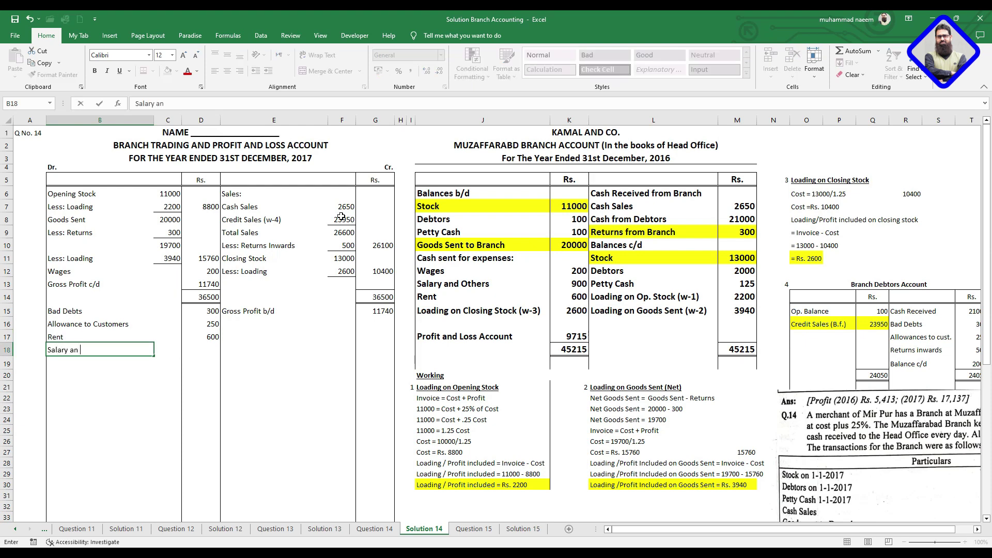
text(other expenses)
key(ctrl+Return)
key(Tab)
key(Tab)
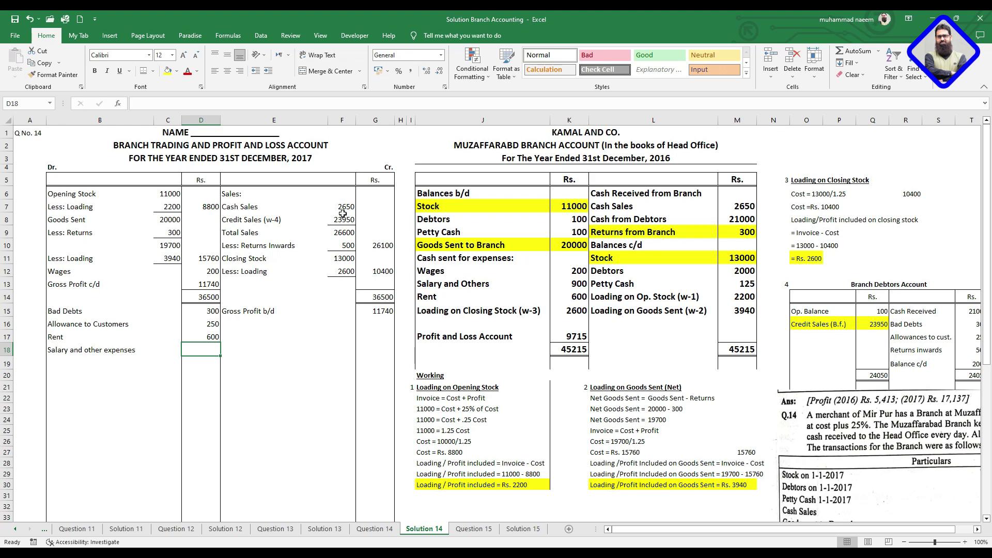
key(Down)
key(Left)
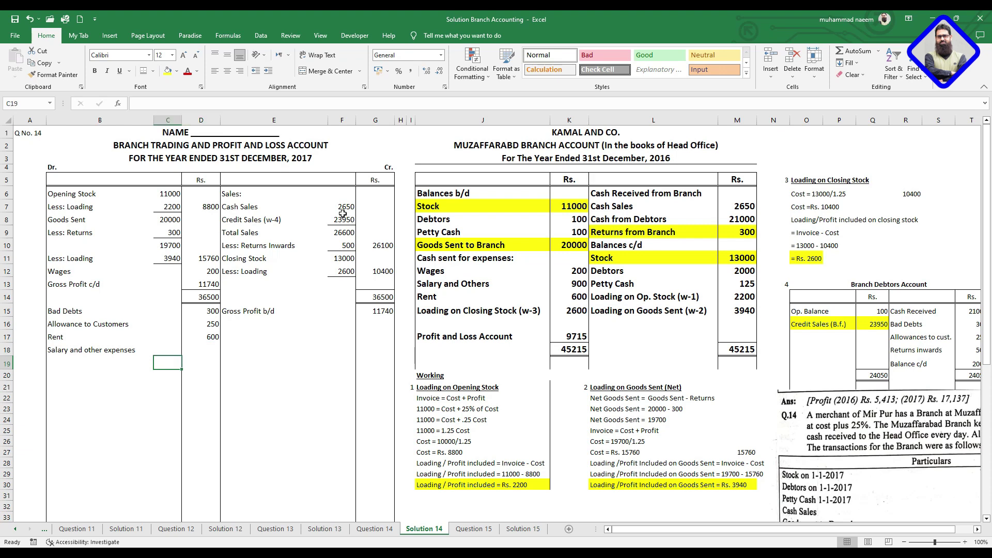
key(Left)
text(Op)
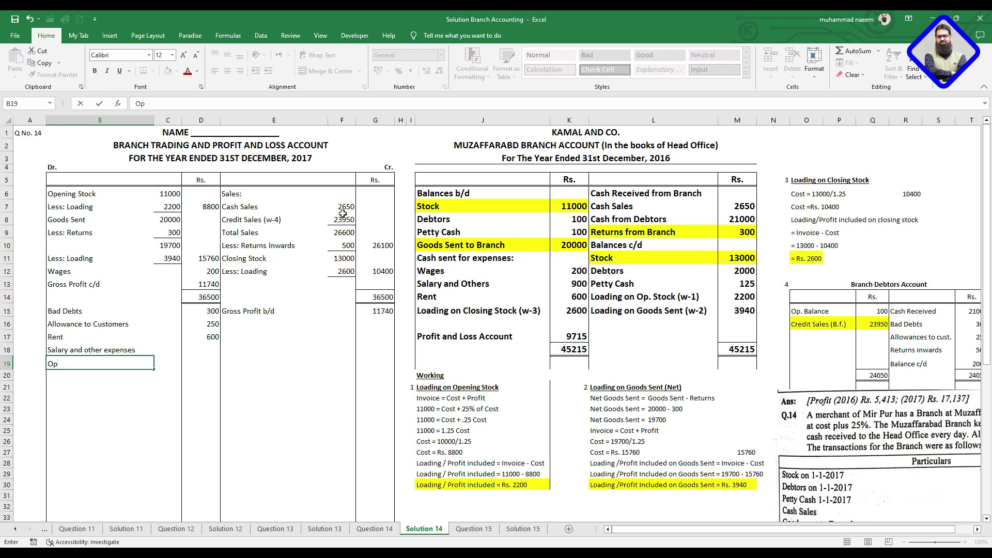
text( . Bal)
key(BackSpace)
key(BackSpace)
key(BackSpace)
text(Bala)
text(nce)
key(Tab)
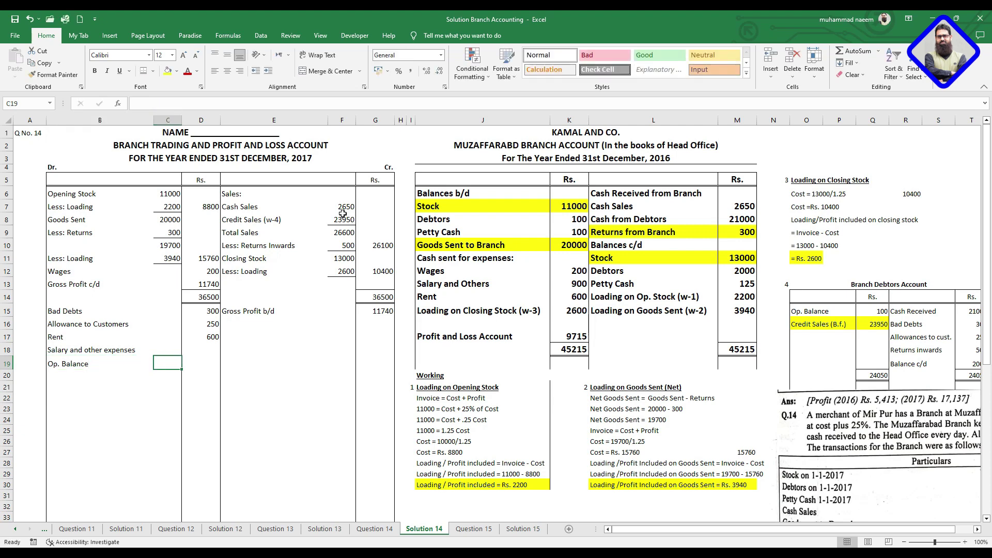
text(100)
key(Return)
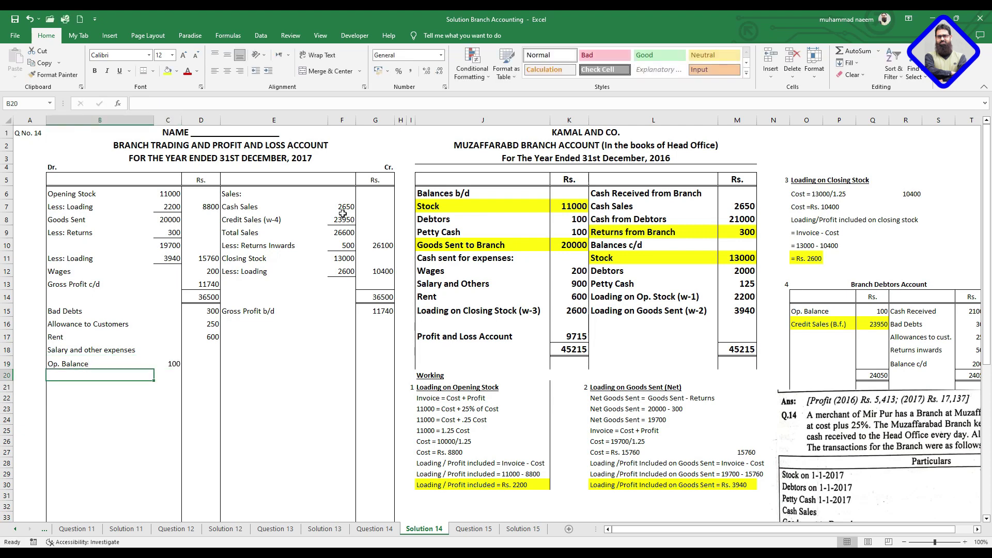
text(Cash sal)
key(BackSpace)
key(BackSpace)
text(ent)
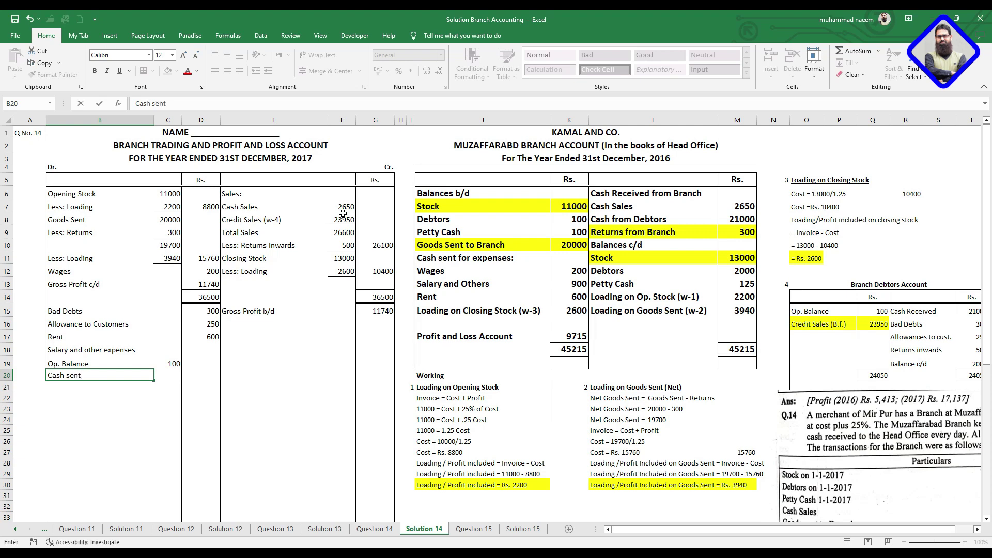
key(Tab)
text(900)
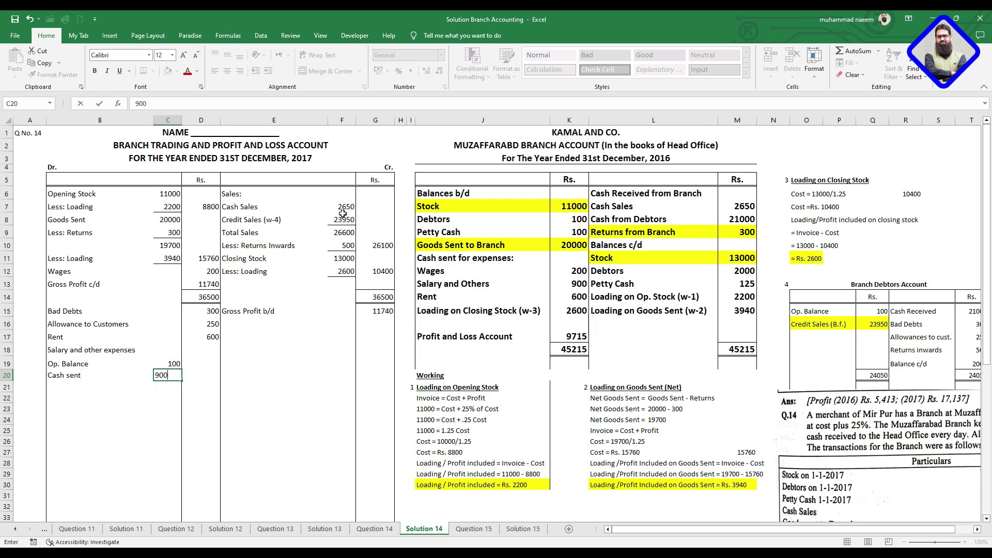
key(ctrl+Return)
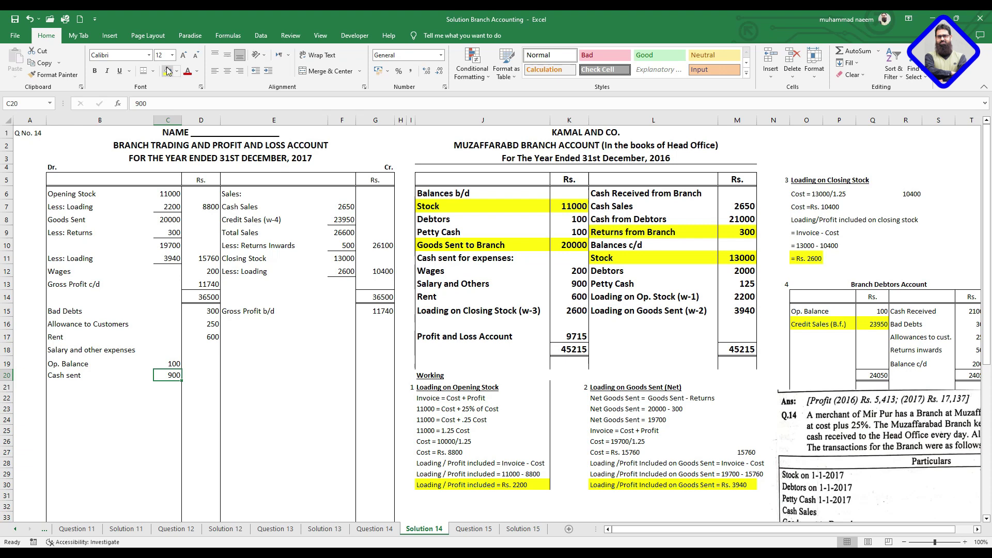
click(154, 71)
Underline the 900, AutoSum the salary items to 1000, and add Less: Ending 100.
click(154, 98)
key(Down)
key(alt+equal)
key(Return)
key(Left)
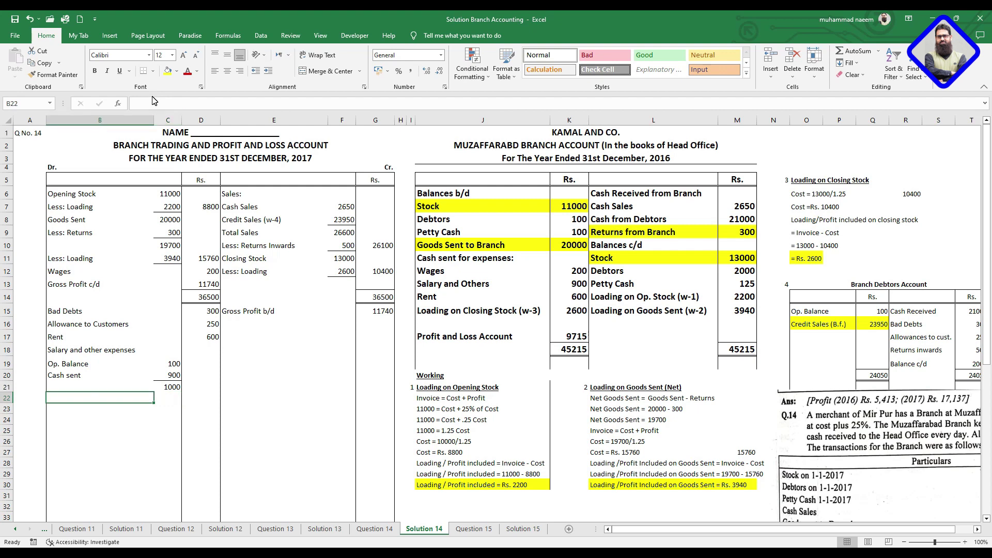
text(Less: )
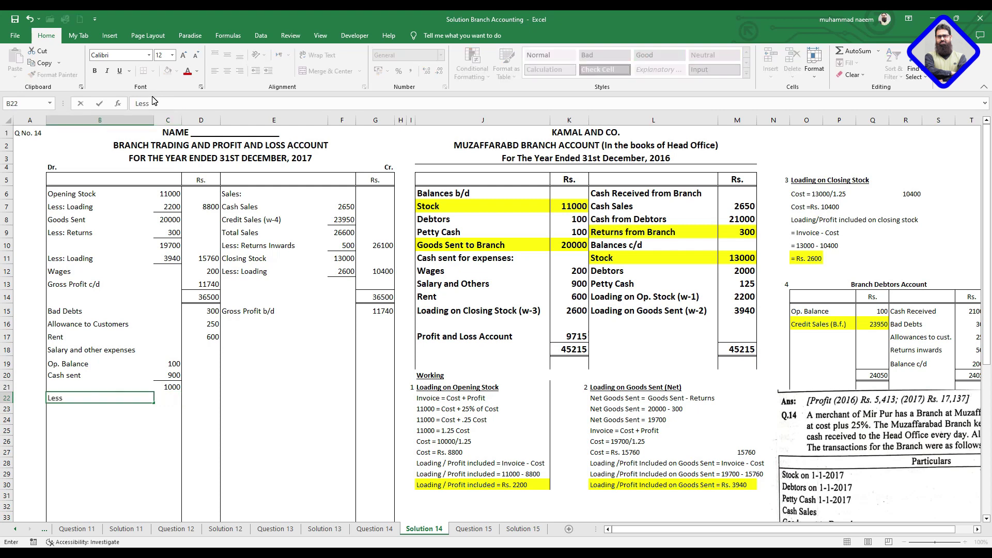
text(Ending)
key(Tab)
text(100)
key(Tab)
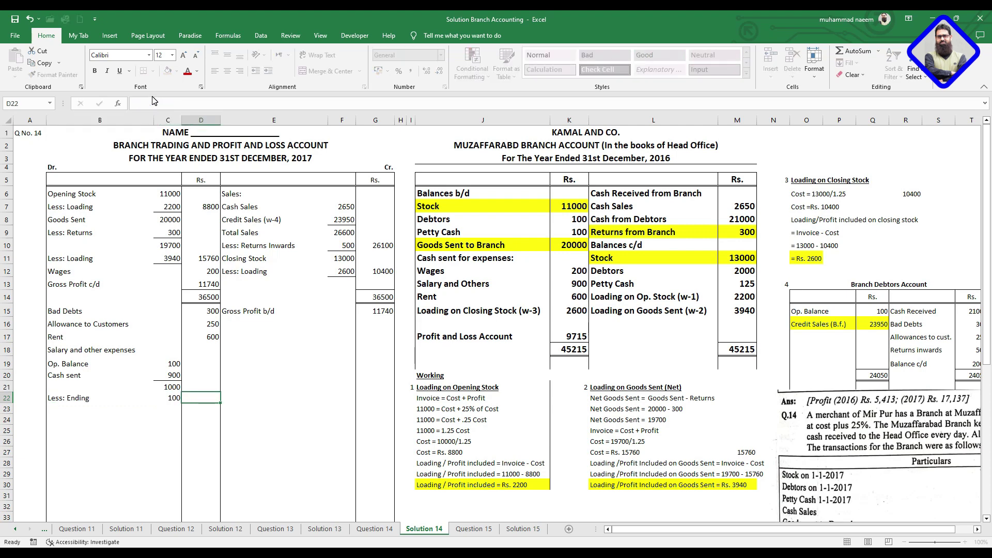
Enter =C21-C22 in the amount column to carry net salary of 900.
key(Left)
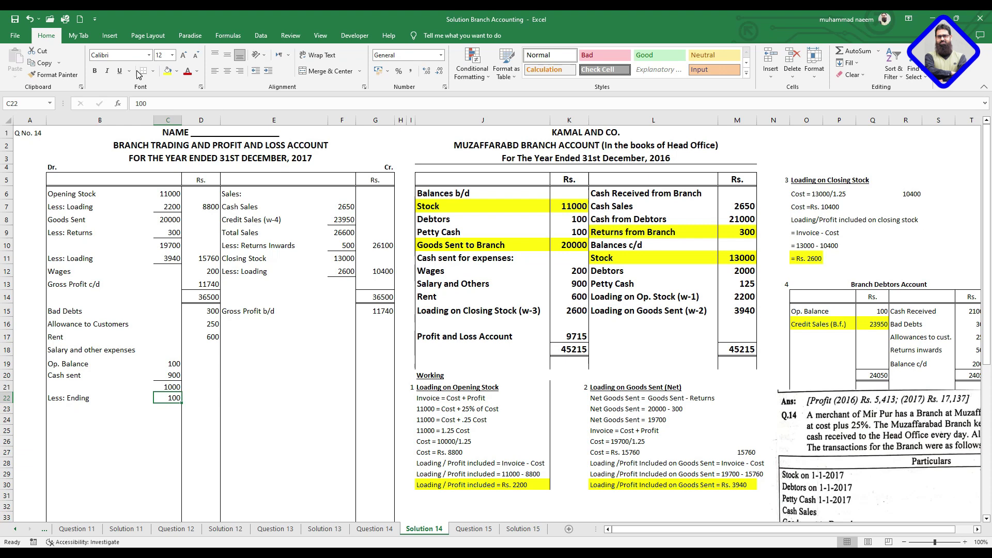
key(Right)
text(=)
key(Left)
key(Up)
text(-)
key(Left)
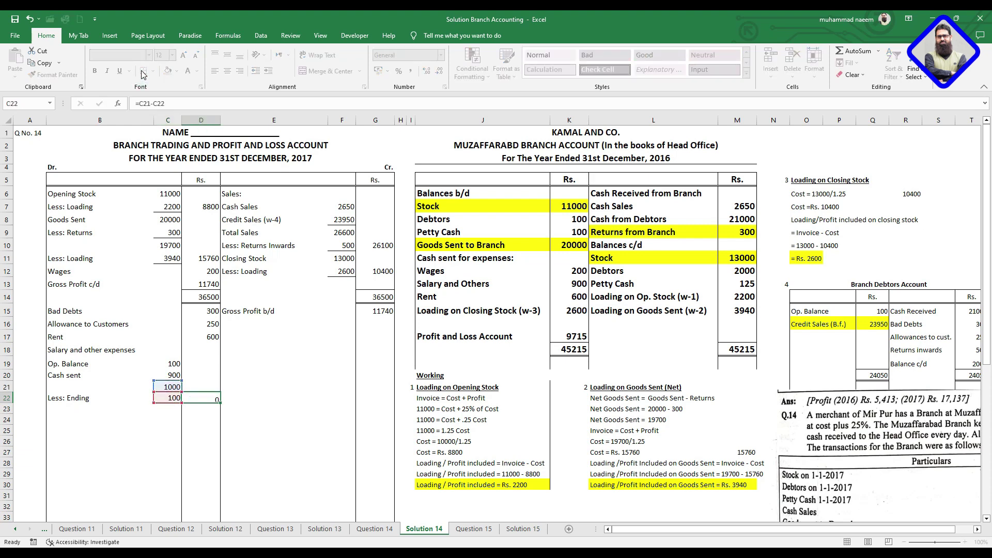
key(Return)
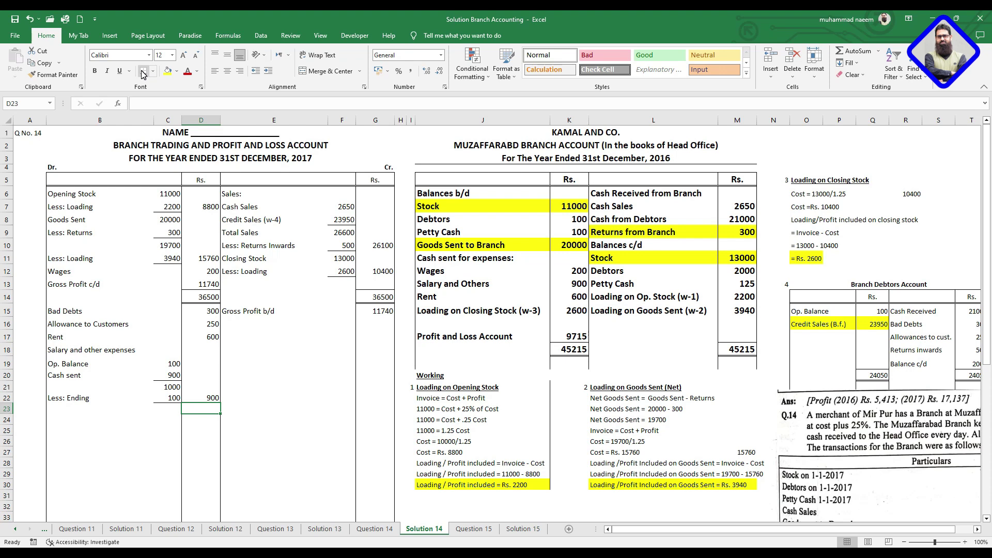
key(Right)
key(ctrl+Up)
key(Down)
Enter 'Misc. Incomes' in E16 with 25 in G16, clearing the misplaced 25 from column F.
click(144, 71)
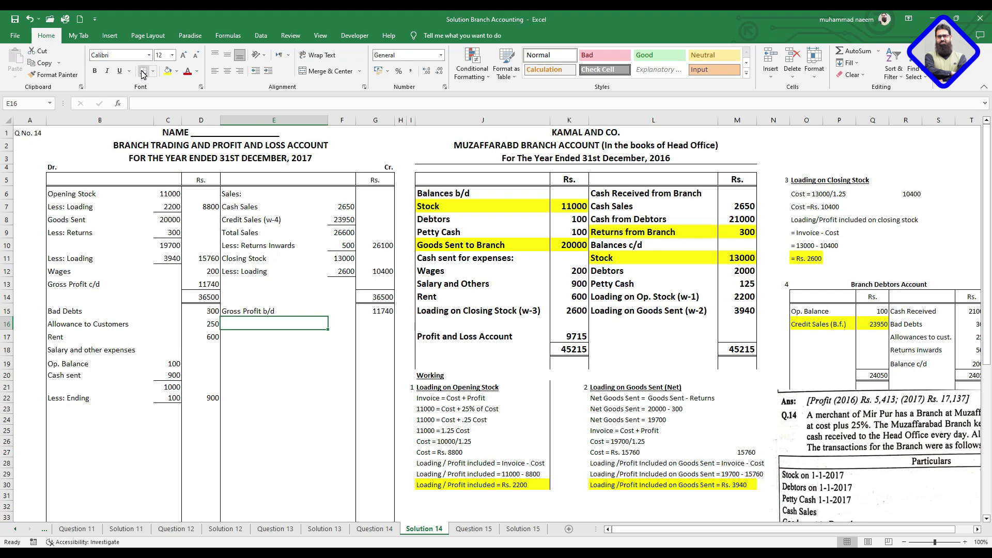
text(Misc. Incomes)
key(Tab)
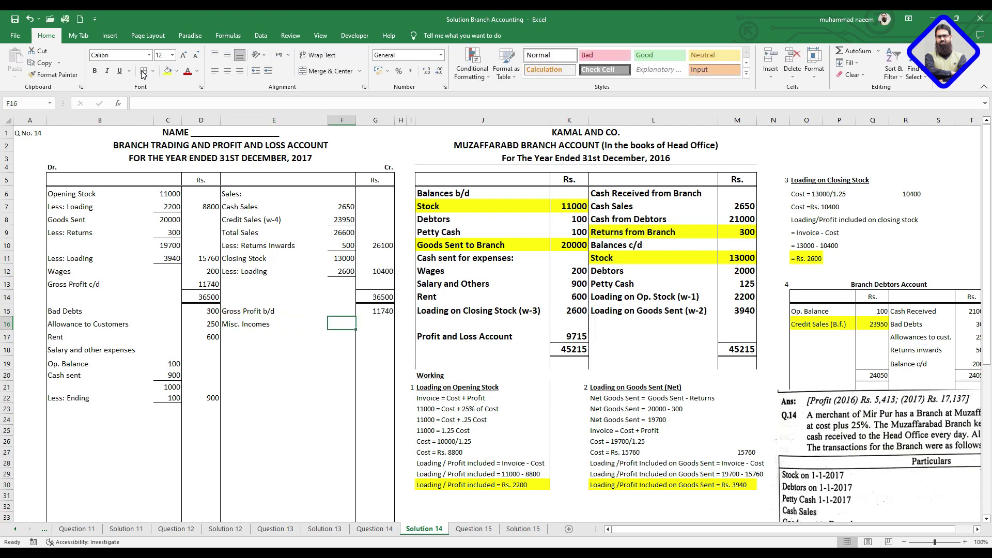
text(25)
click(144, 70)
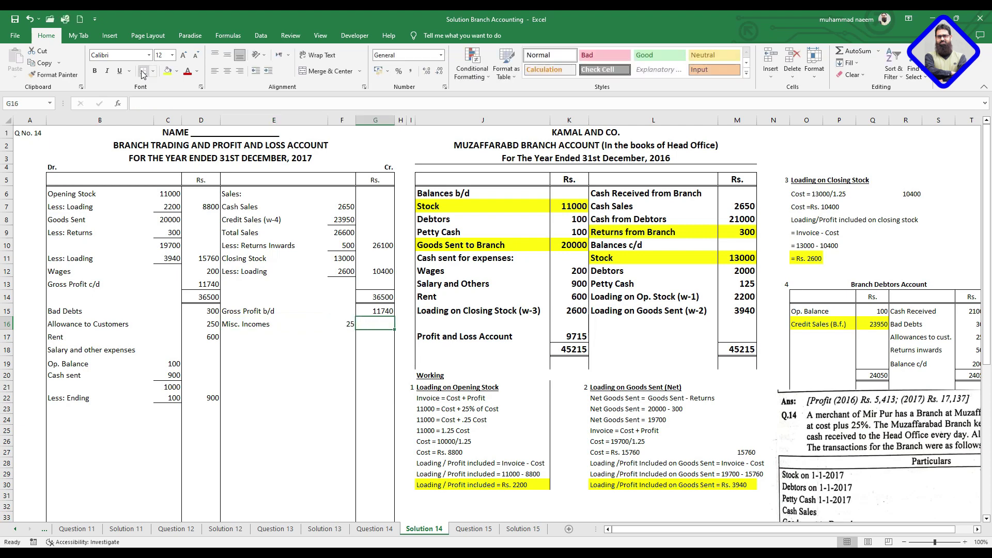
key(Delete)
key(Tab)
text(25)
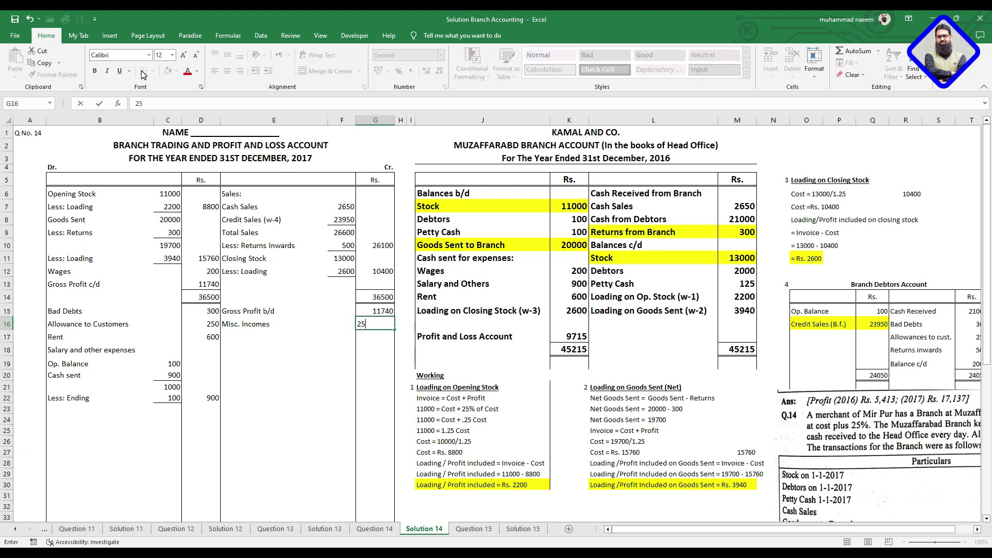
key(Return)
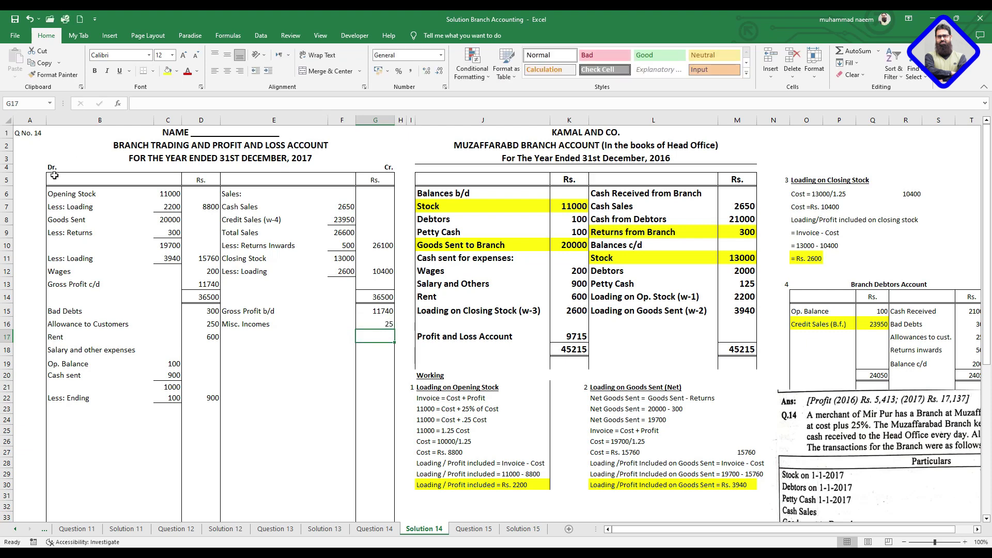
Draw top-and-double-bottom borders on the row 27 total cells.
click(196, 449)
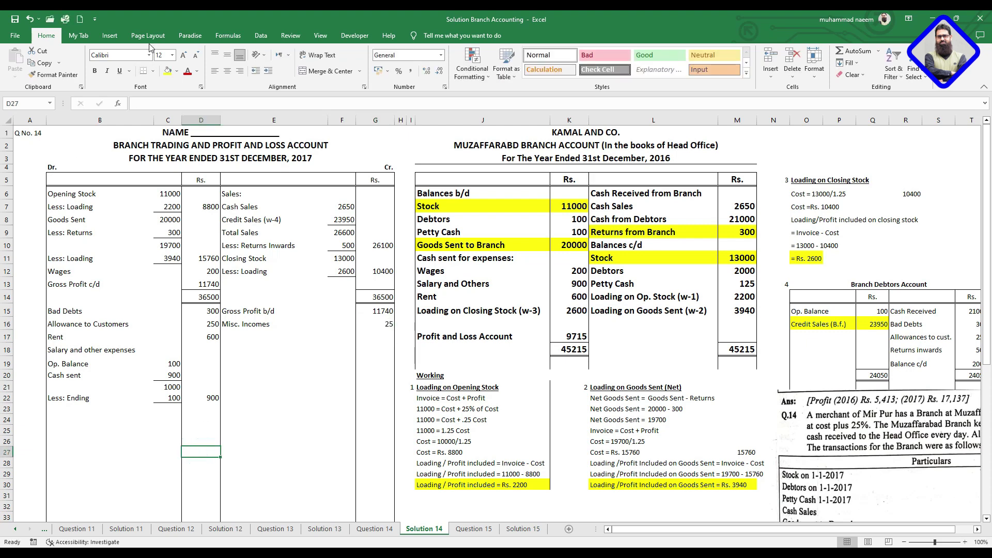
click(153, 71)
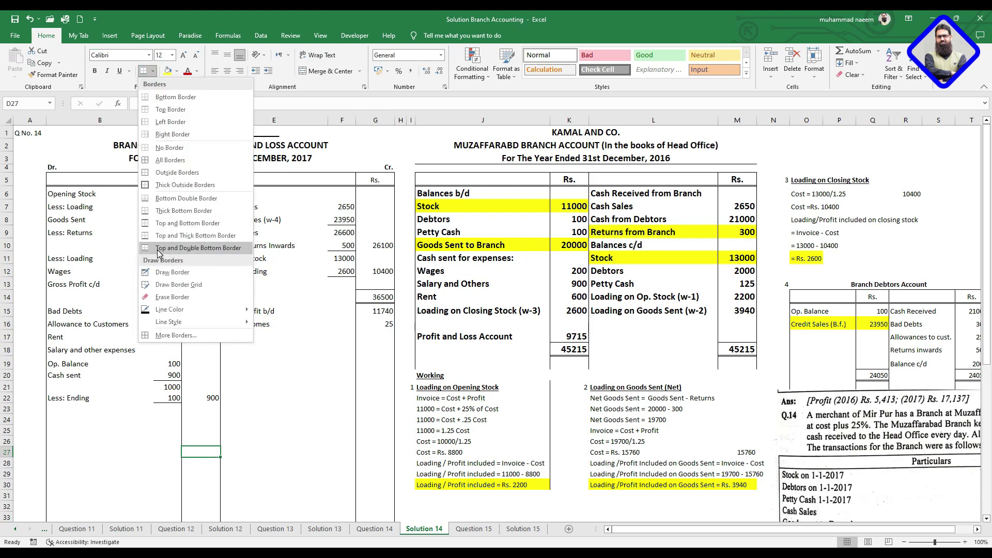
click(159, 272)
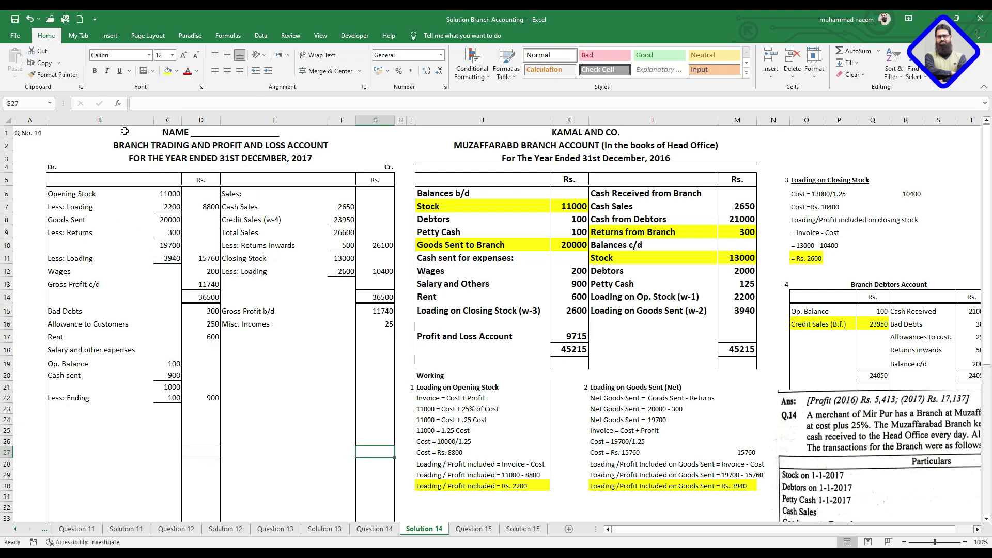
Total the credit side with =SUM(G16:G26) in G27 and mirror it with =G27 in D27, both 11765.
click(382, 449)
text(=sum)
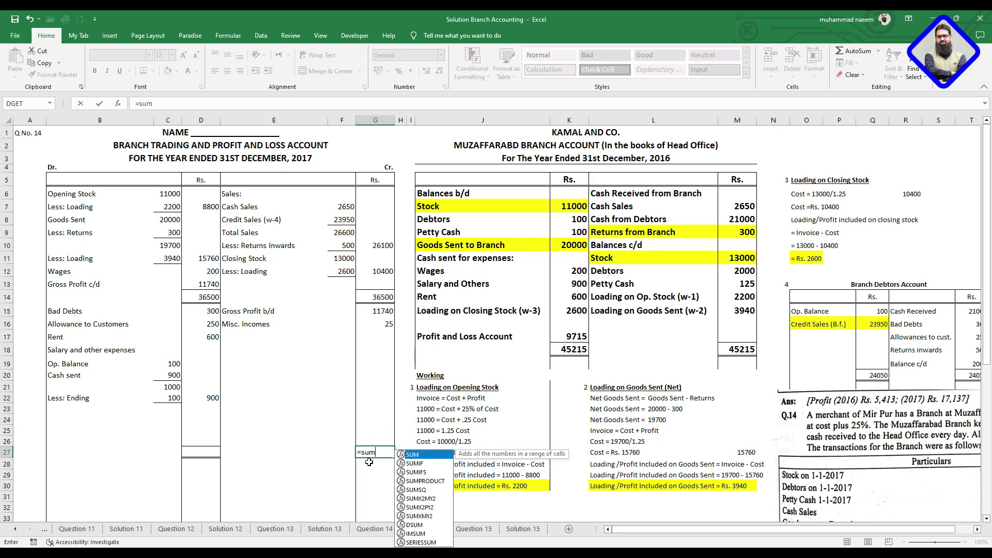
text(()
key(Up)
key(shift+Up)
key(shift+Up)
key(shift+Up)
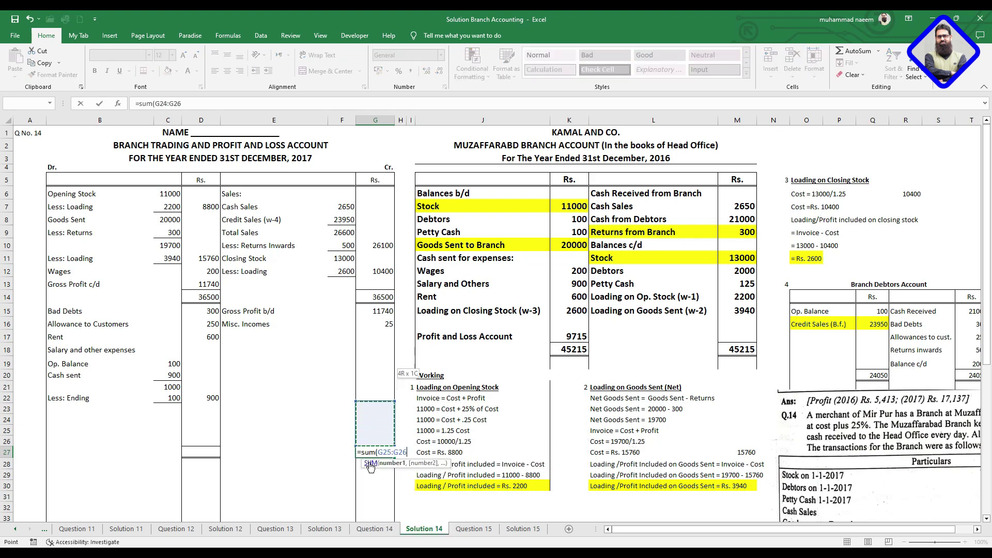
key(shift+Up)
key(shift+Up)
key(shift+Up)
key(Return)
key(Up)
key(Left)
key(Left)
key(Left)
text(=g27)
key(Up)
key(Left)
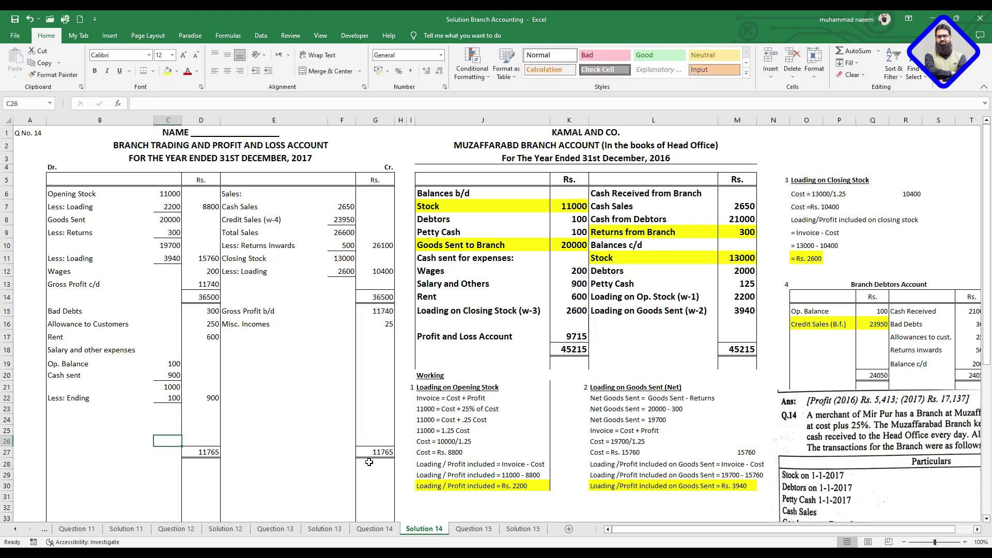
key(Left)
Label B26 'Net Profit ( Transferred to G P/L a/c)'.
text(Net Profit)
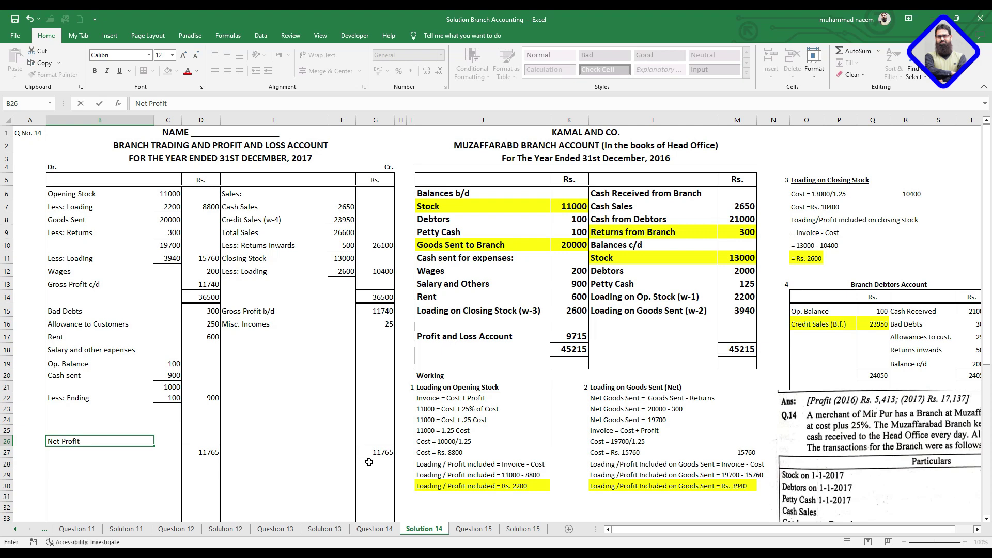
text(( Transferred to G )
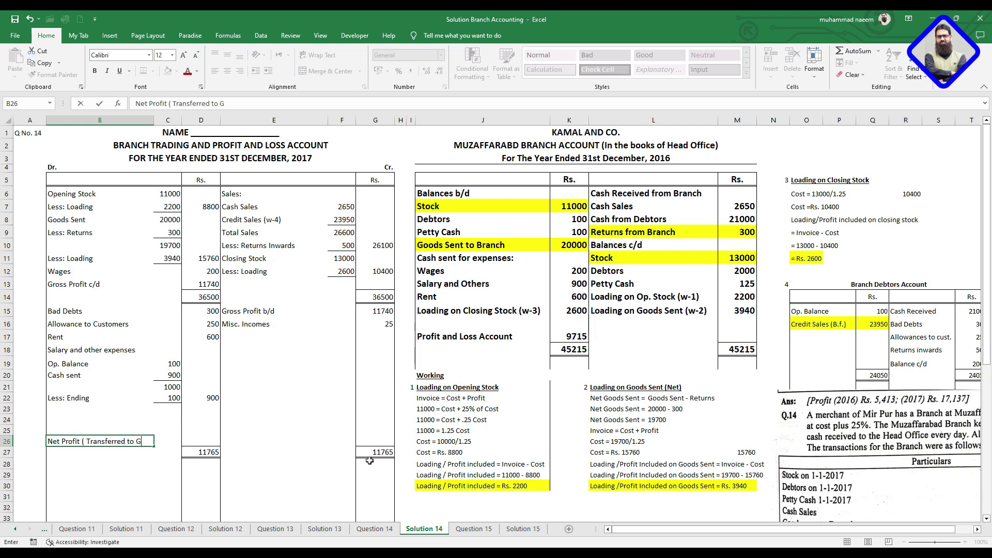
text(P)
text(/)
text(L a)
text(/d)
key(BackSpace)
text())
key(Tab)
key(Tab)
Enter =D27-SUM(D15:D25) in D26 to show the 9715 net profit.
text(=D27-)
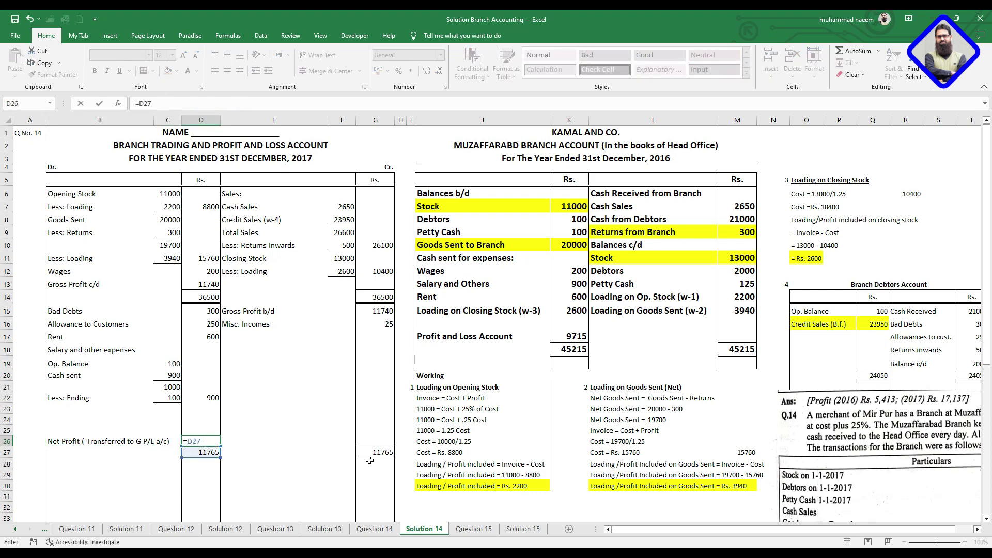
text(sum()
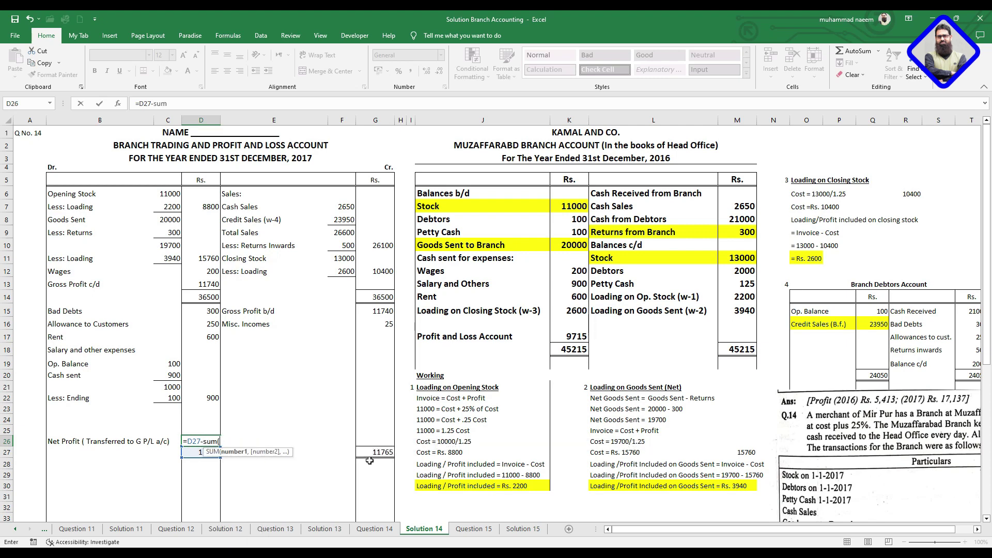
key(Up)
key(shift+Up)
key(shift+Up)
key(shift+Up)
key(shift+Up)
key(shift+Up)
key(shift+Up)
key(shift+Up)
key(shift+Up)
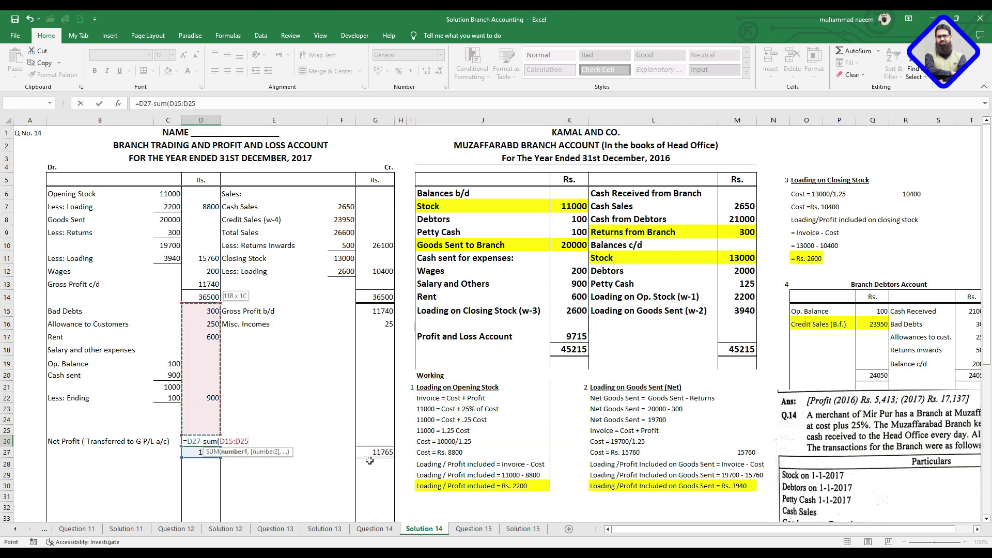
key(Return)
key(Return)
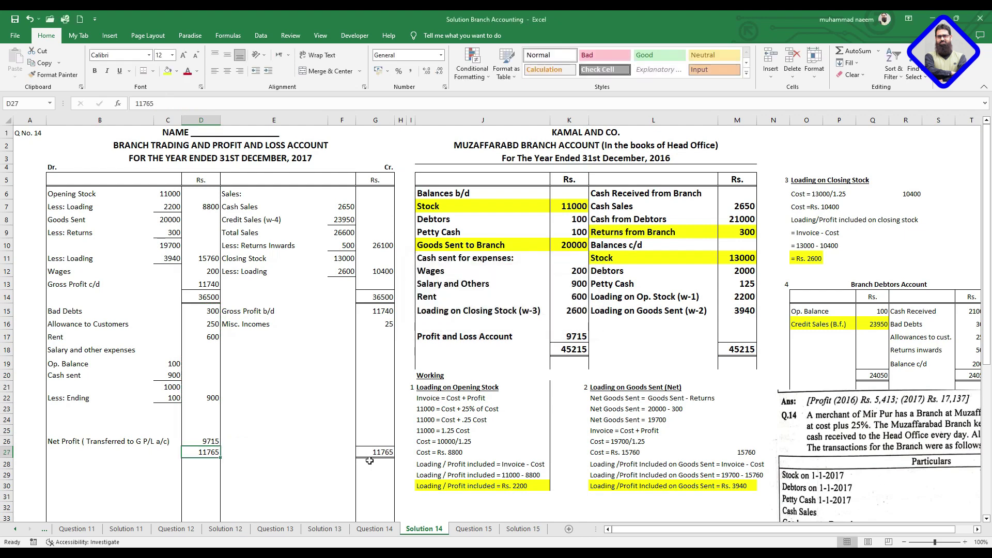
key(Up)
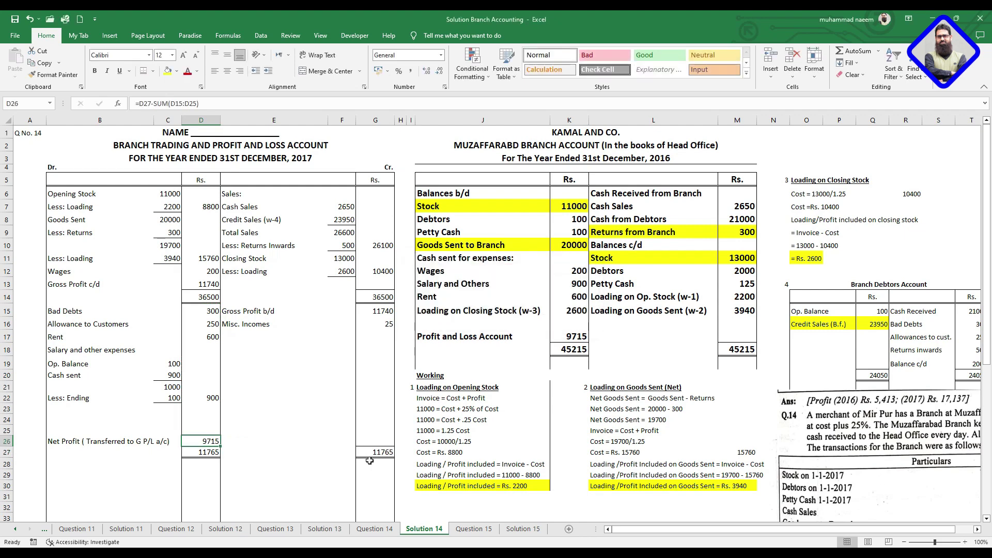